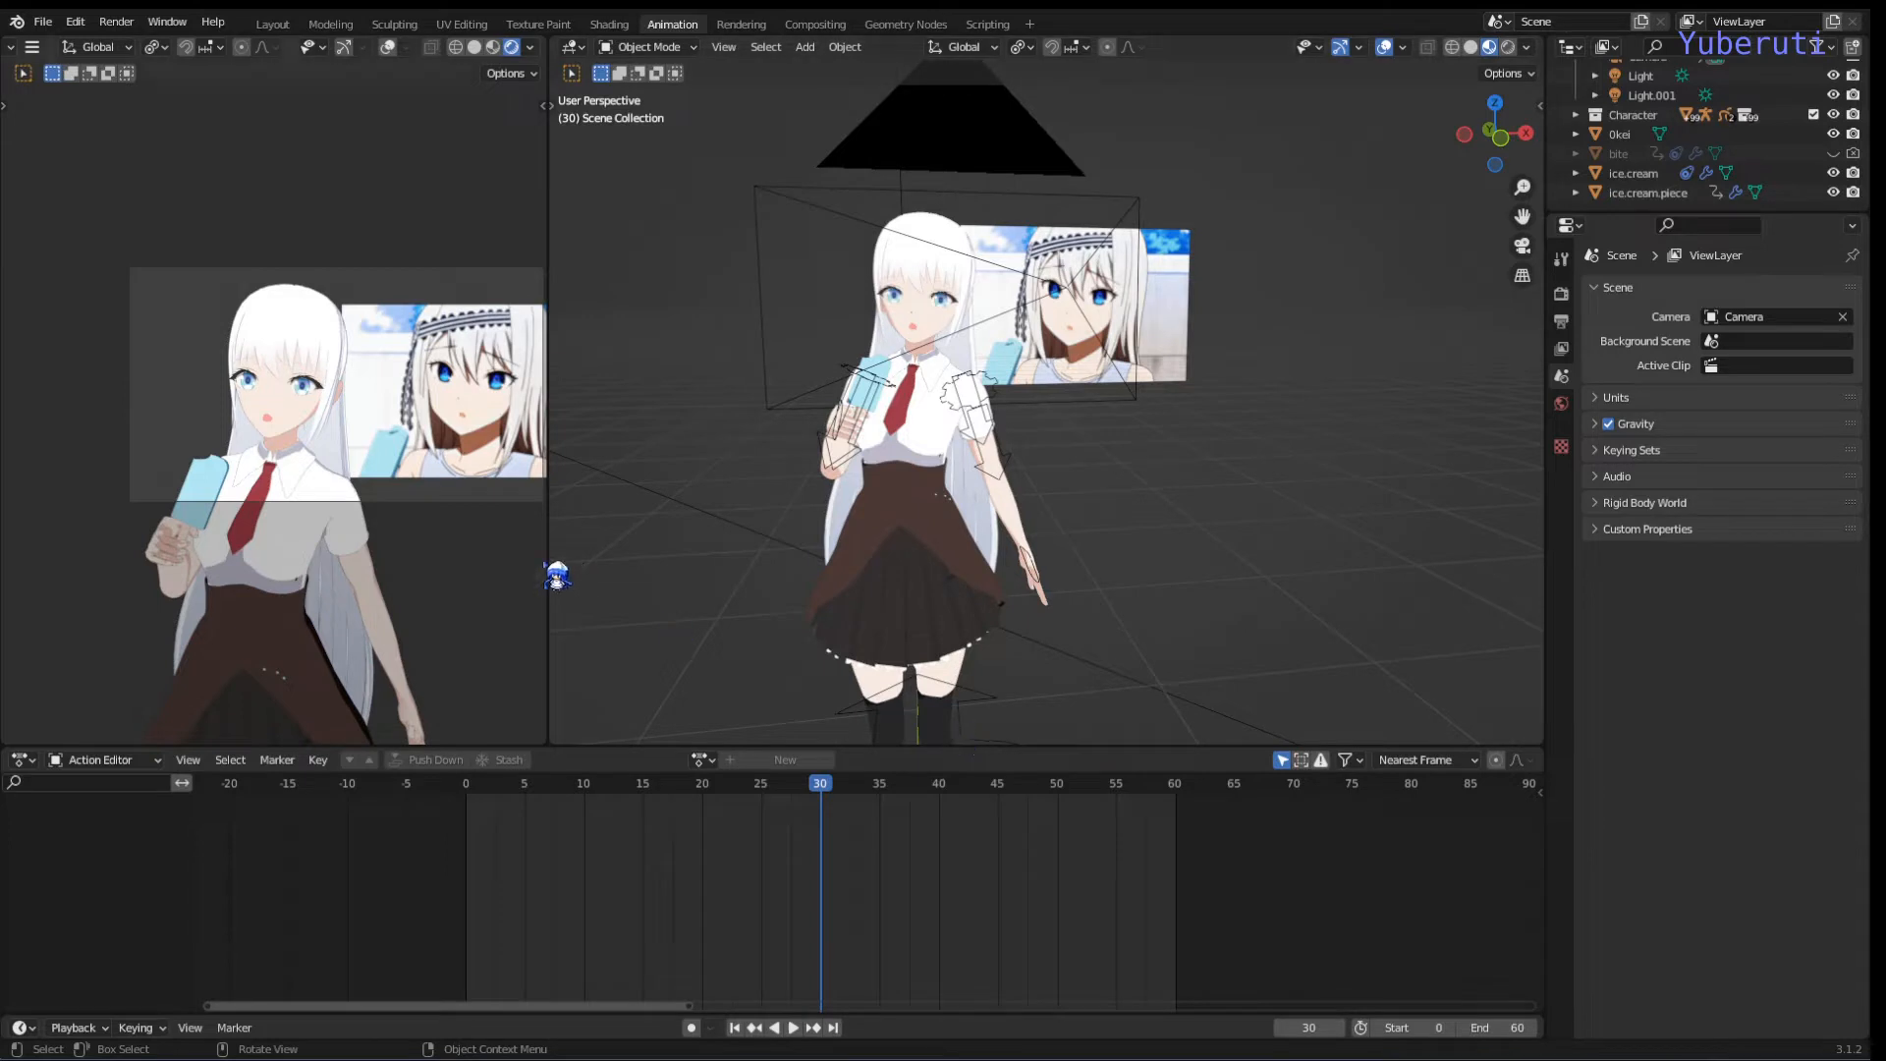
Step: Scrub through the ice cream bite animation to check it, ending with the playhead at frame 34
scroll(457, 545, up, 4)
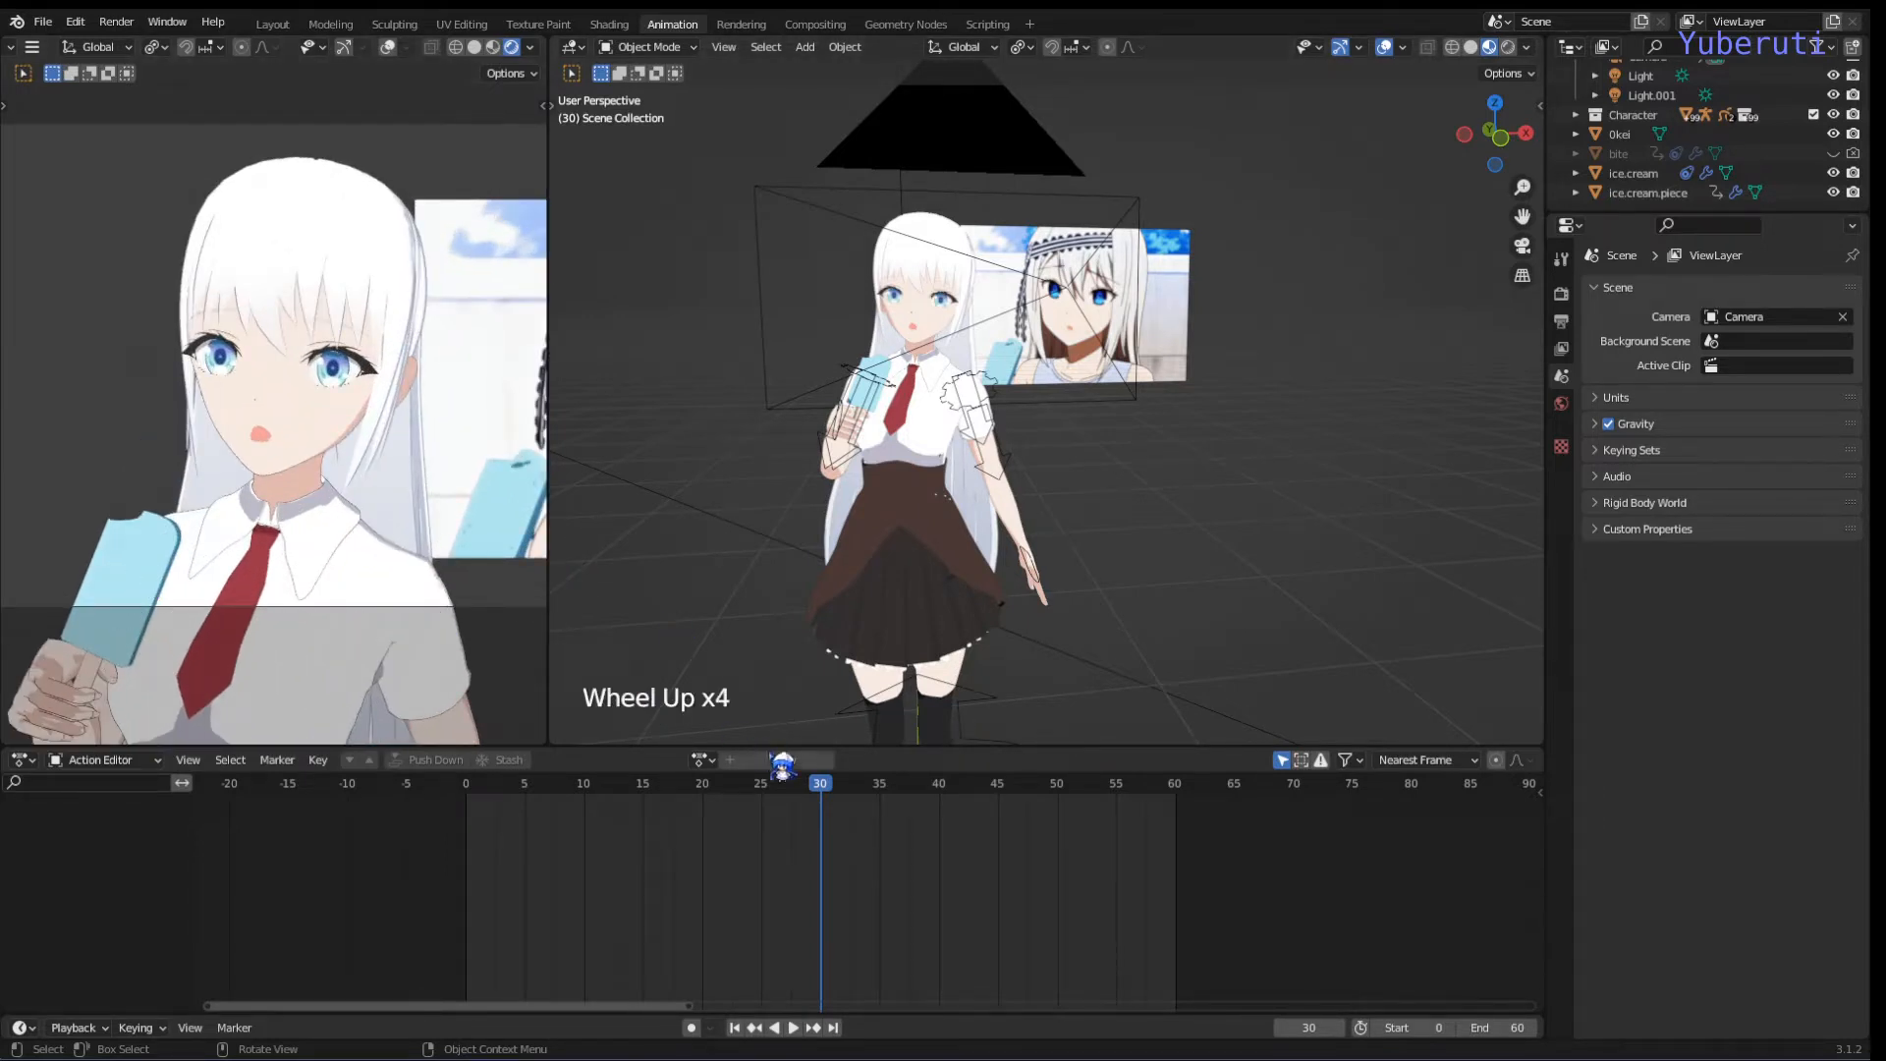
drag(850, 801, 1139, 815)
drag(888, 800, 870, 800)
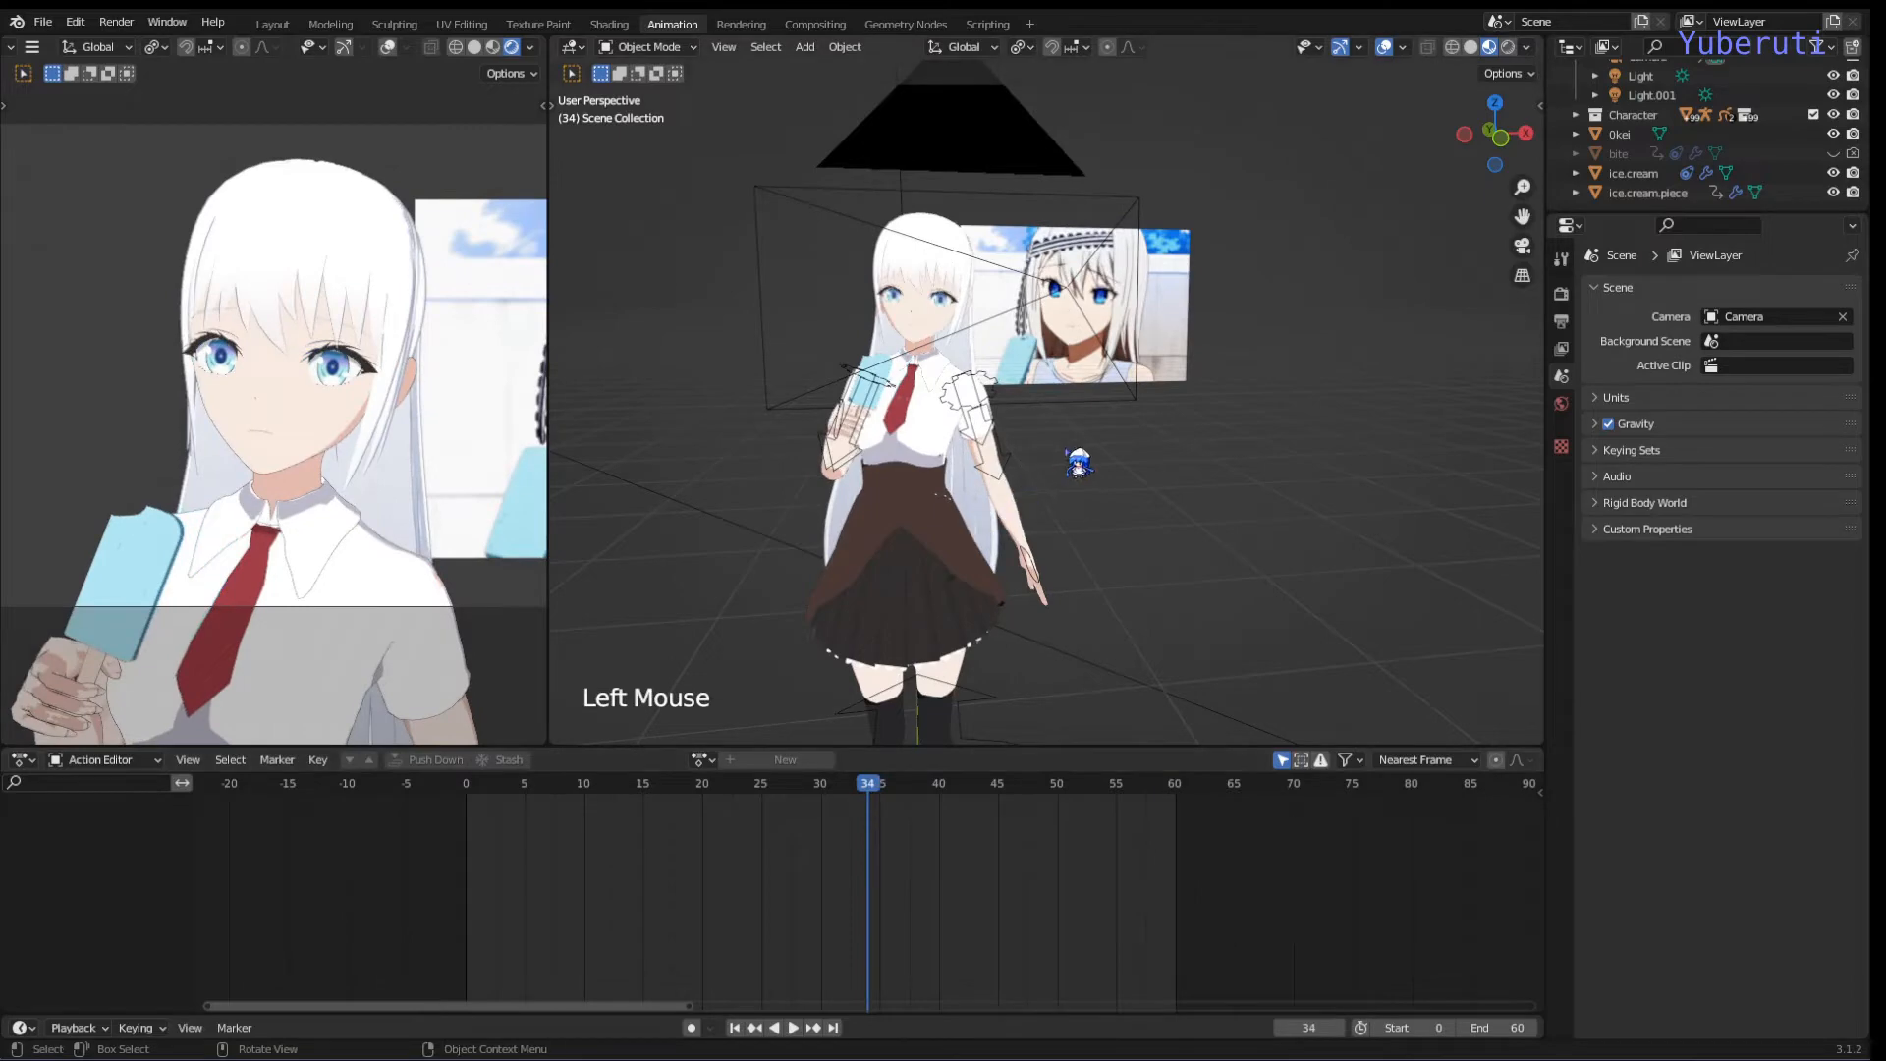
Step: In front view, duplicate the held ice cream bar and place the copy about 0.55 m along X and -0.16 m along Z
shift+middle_drag(1136, 475, 1175, 522)
scroll(1086, 531, up, 2)
scroll(1086, 530, up, 1)
key(KP_1)
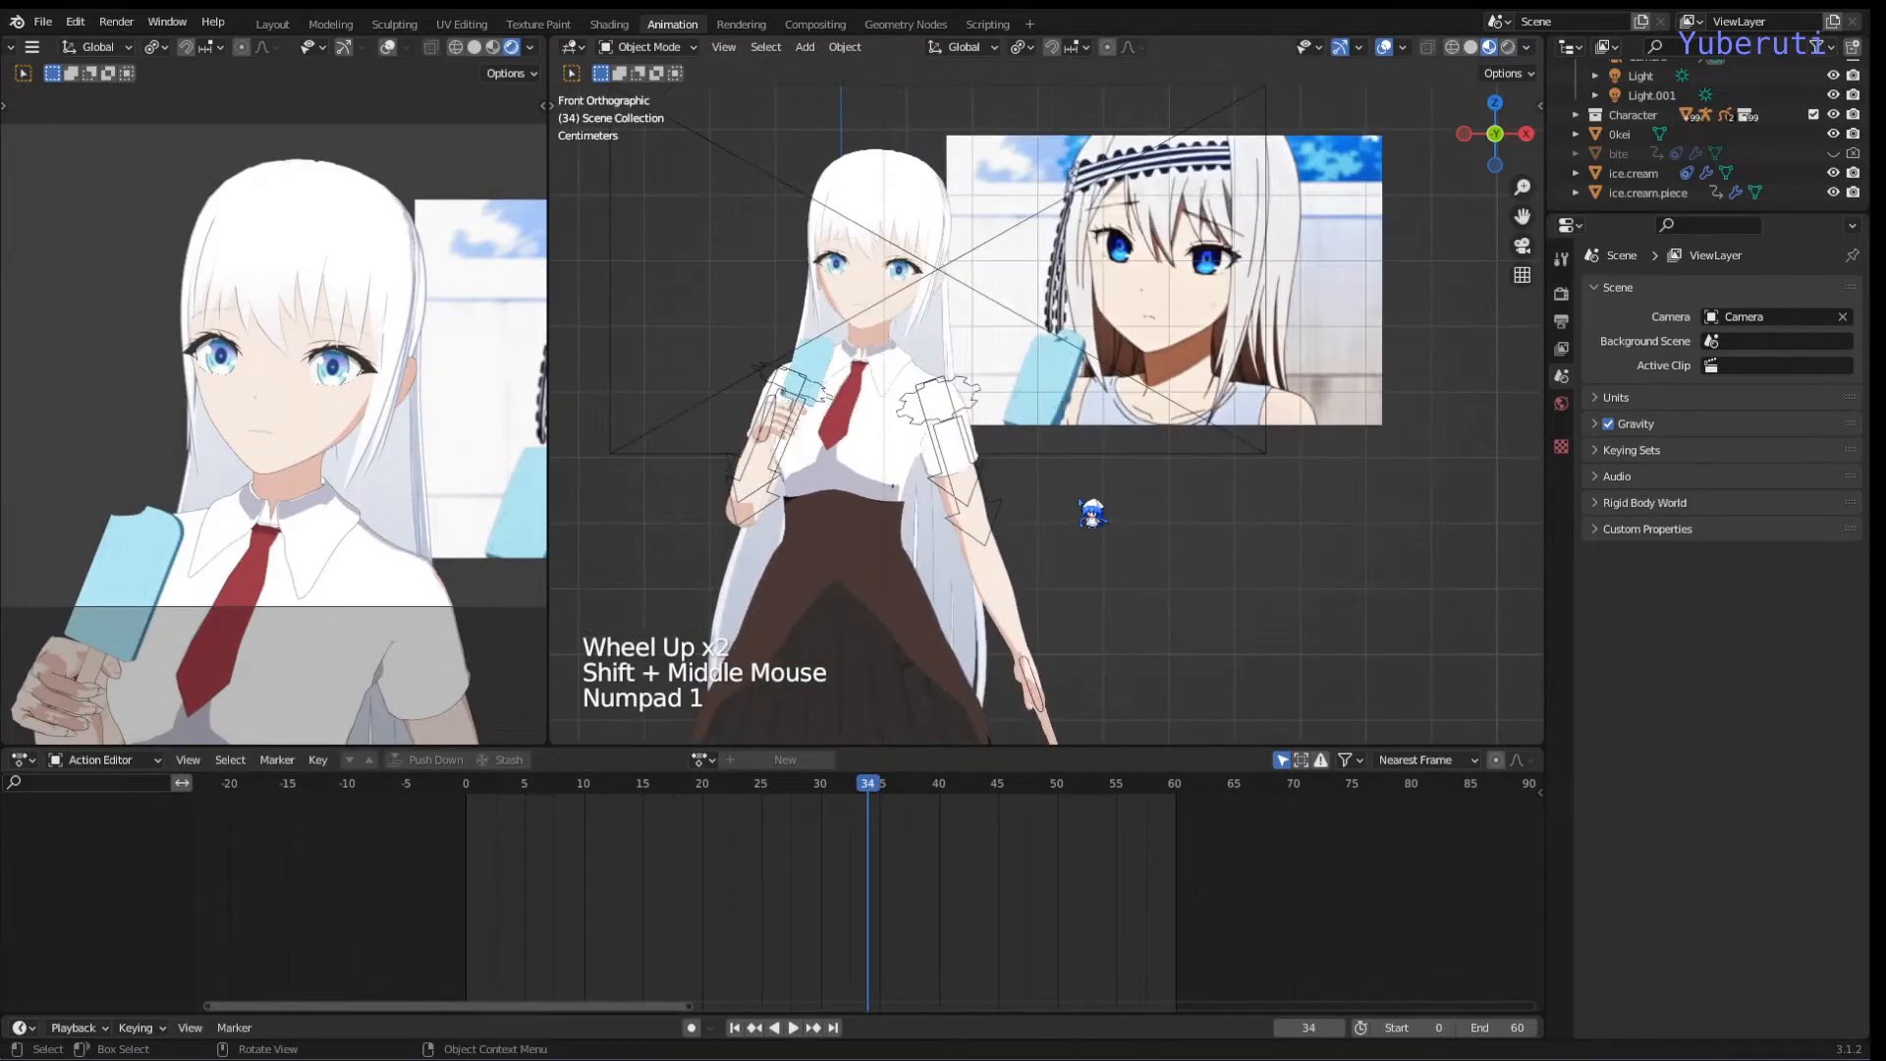
shift+middle_drag(1048, 488, 1044, 560)
scroll(902, 478, down, 1)
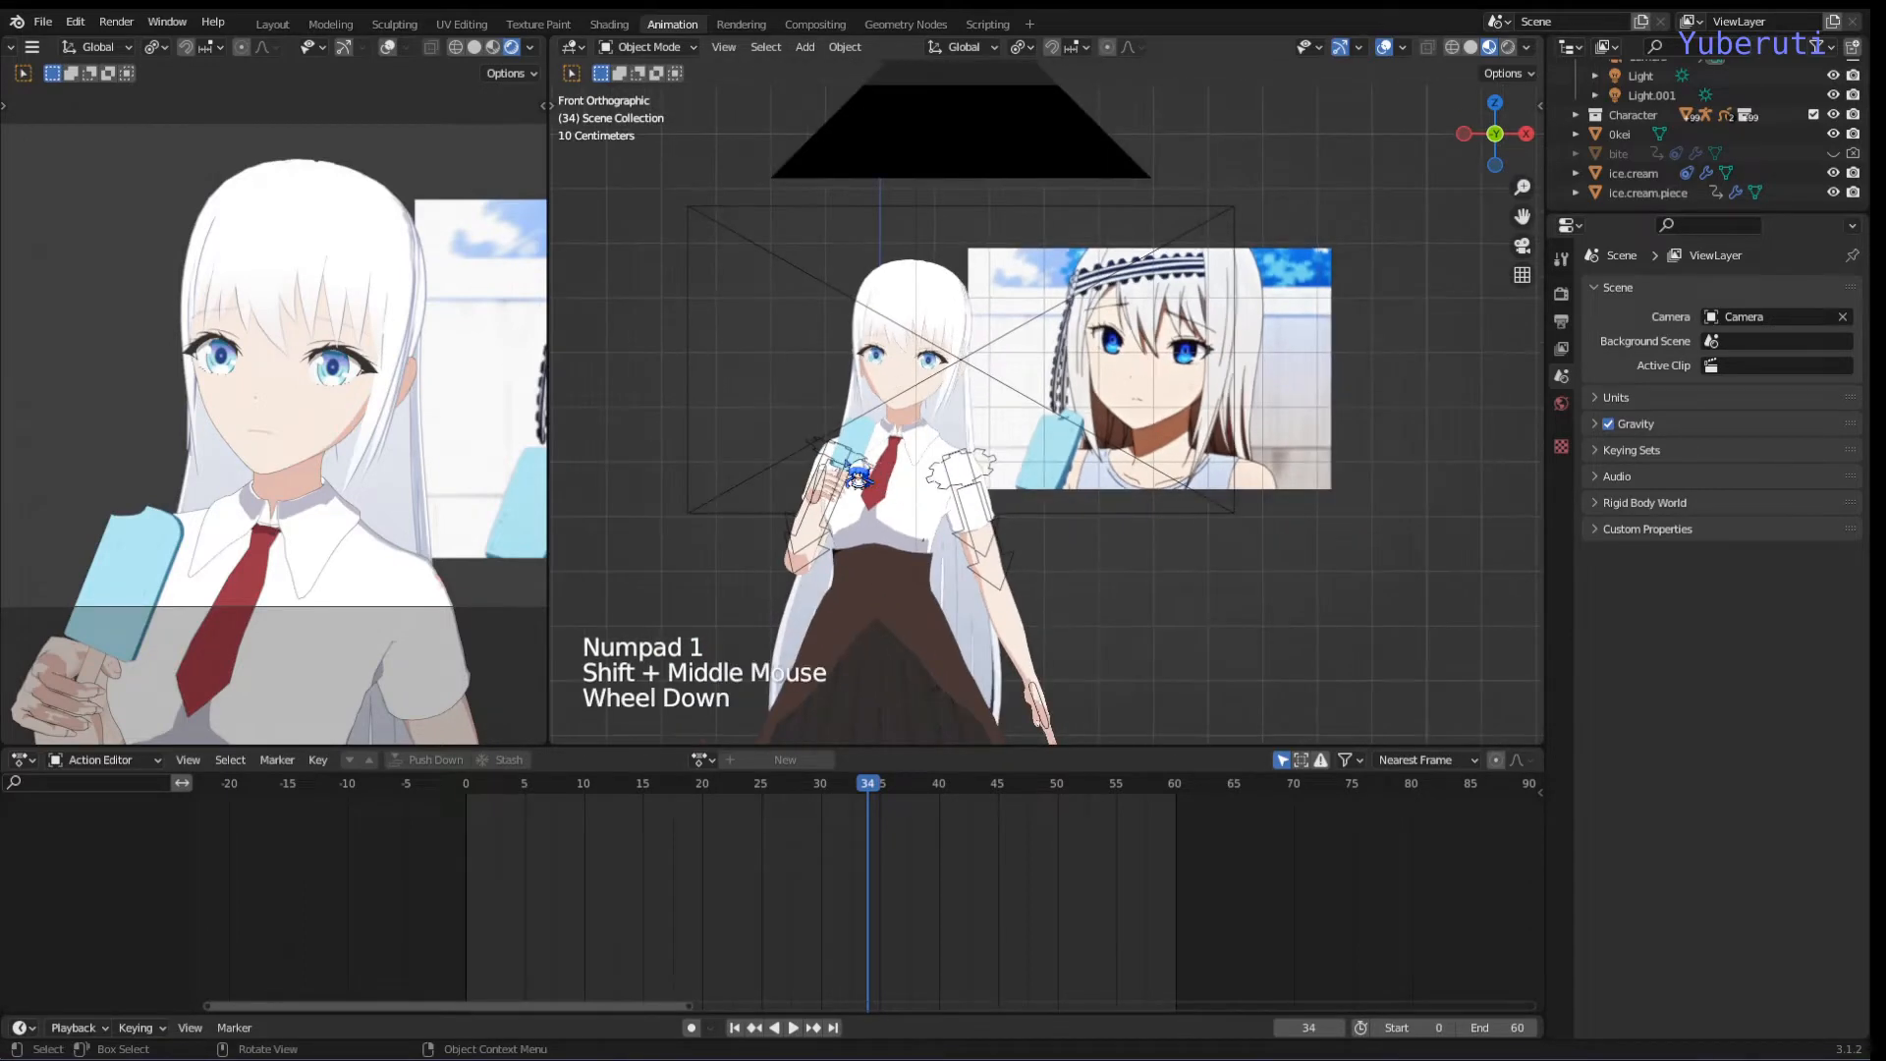
click(873, 458)
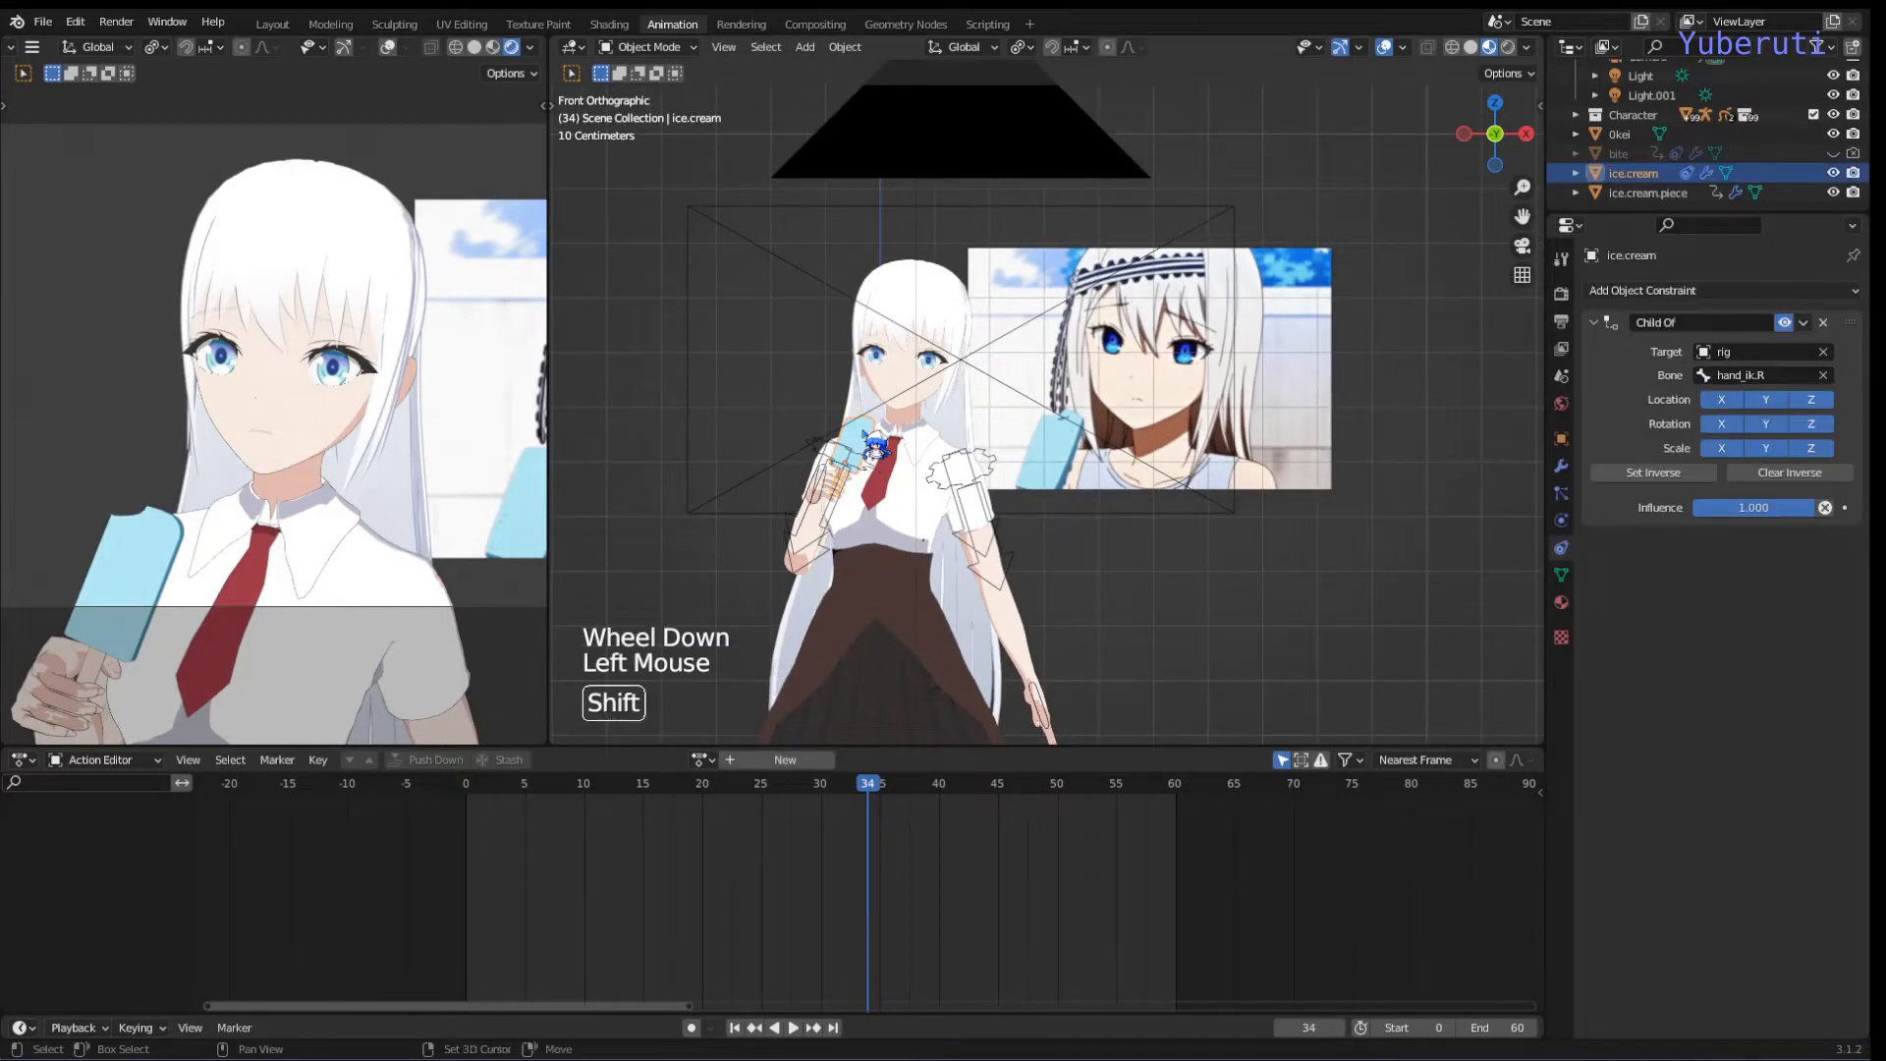
key(shift+d)
click(1169, 526)
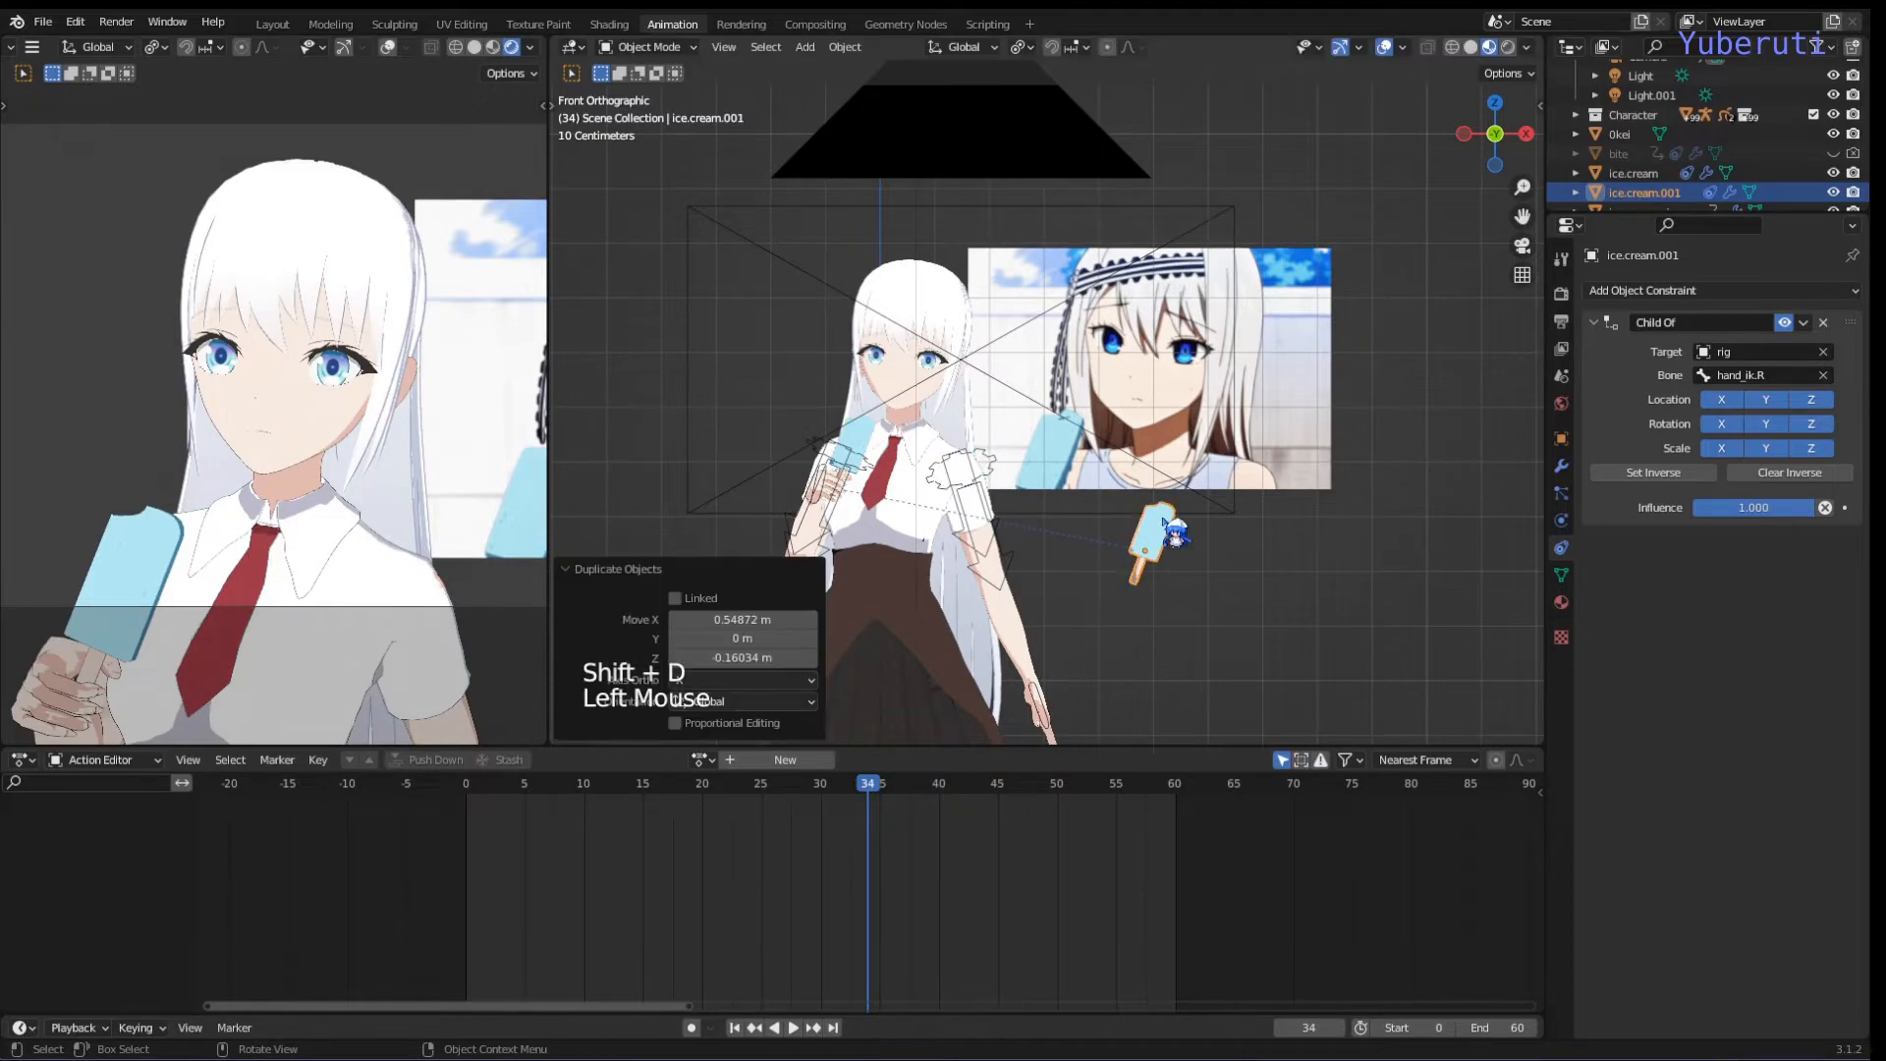
Step: Add a UV sphere at the world origin and scale it down to about 0.11
scroll(1191, 599, up, 3)
shift+middle_drag(1178, 585, 1002, 506)
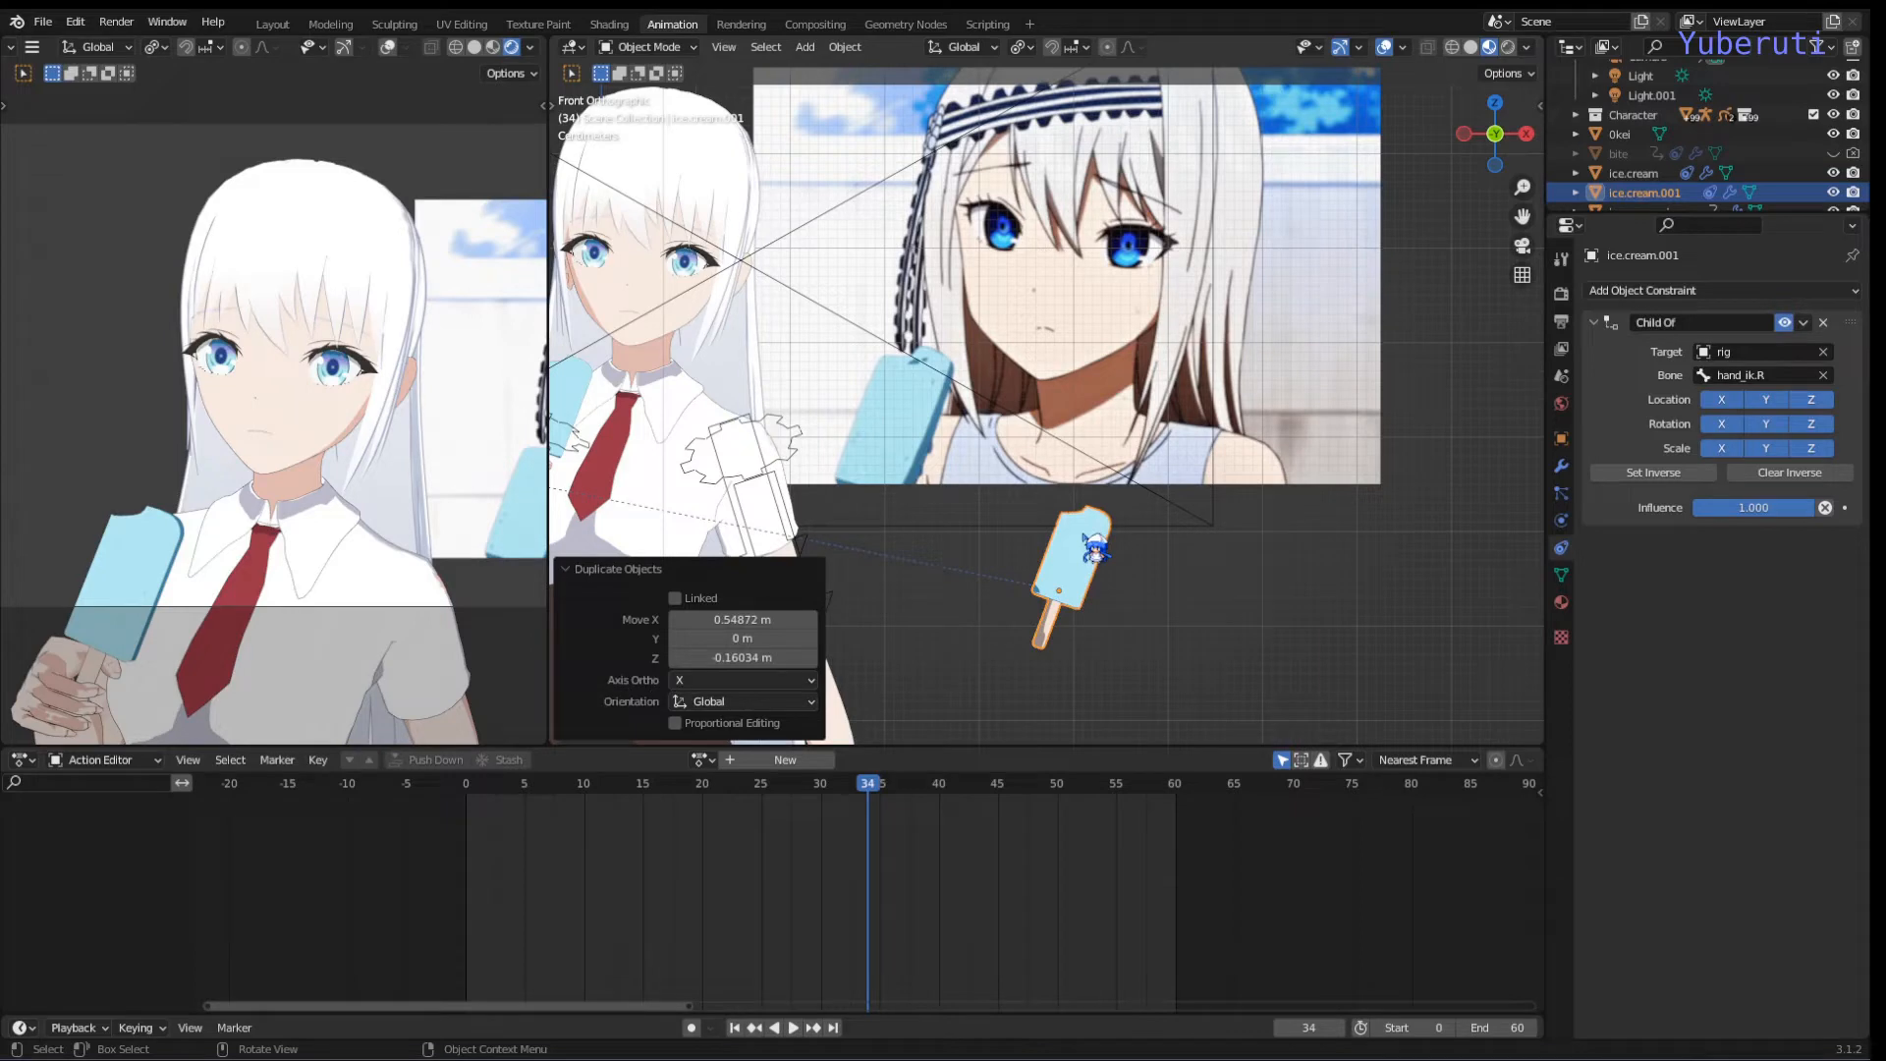
scroll(1105, 570, up, 2)
scroll(1090, 560, down, 1)
mouse_move(1091, 560)
shift+middle_down()
mouse_move(1129, 501)
mouse_move(1159, 503)
mouse_move(1137, 492)
mouse_move(1061, 569)
shift+middle_up()
scroll(1130, 501, down, 5)
scroll(1136, 493, down, 2)
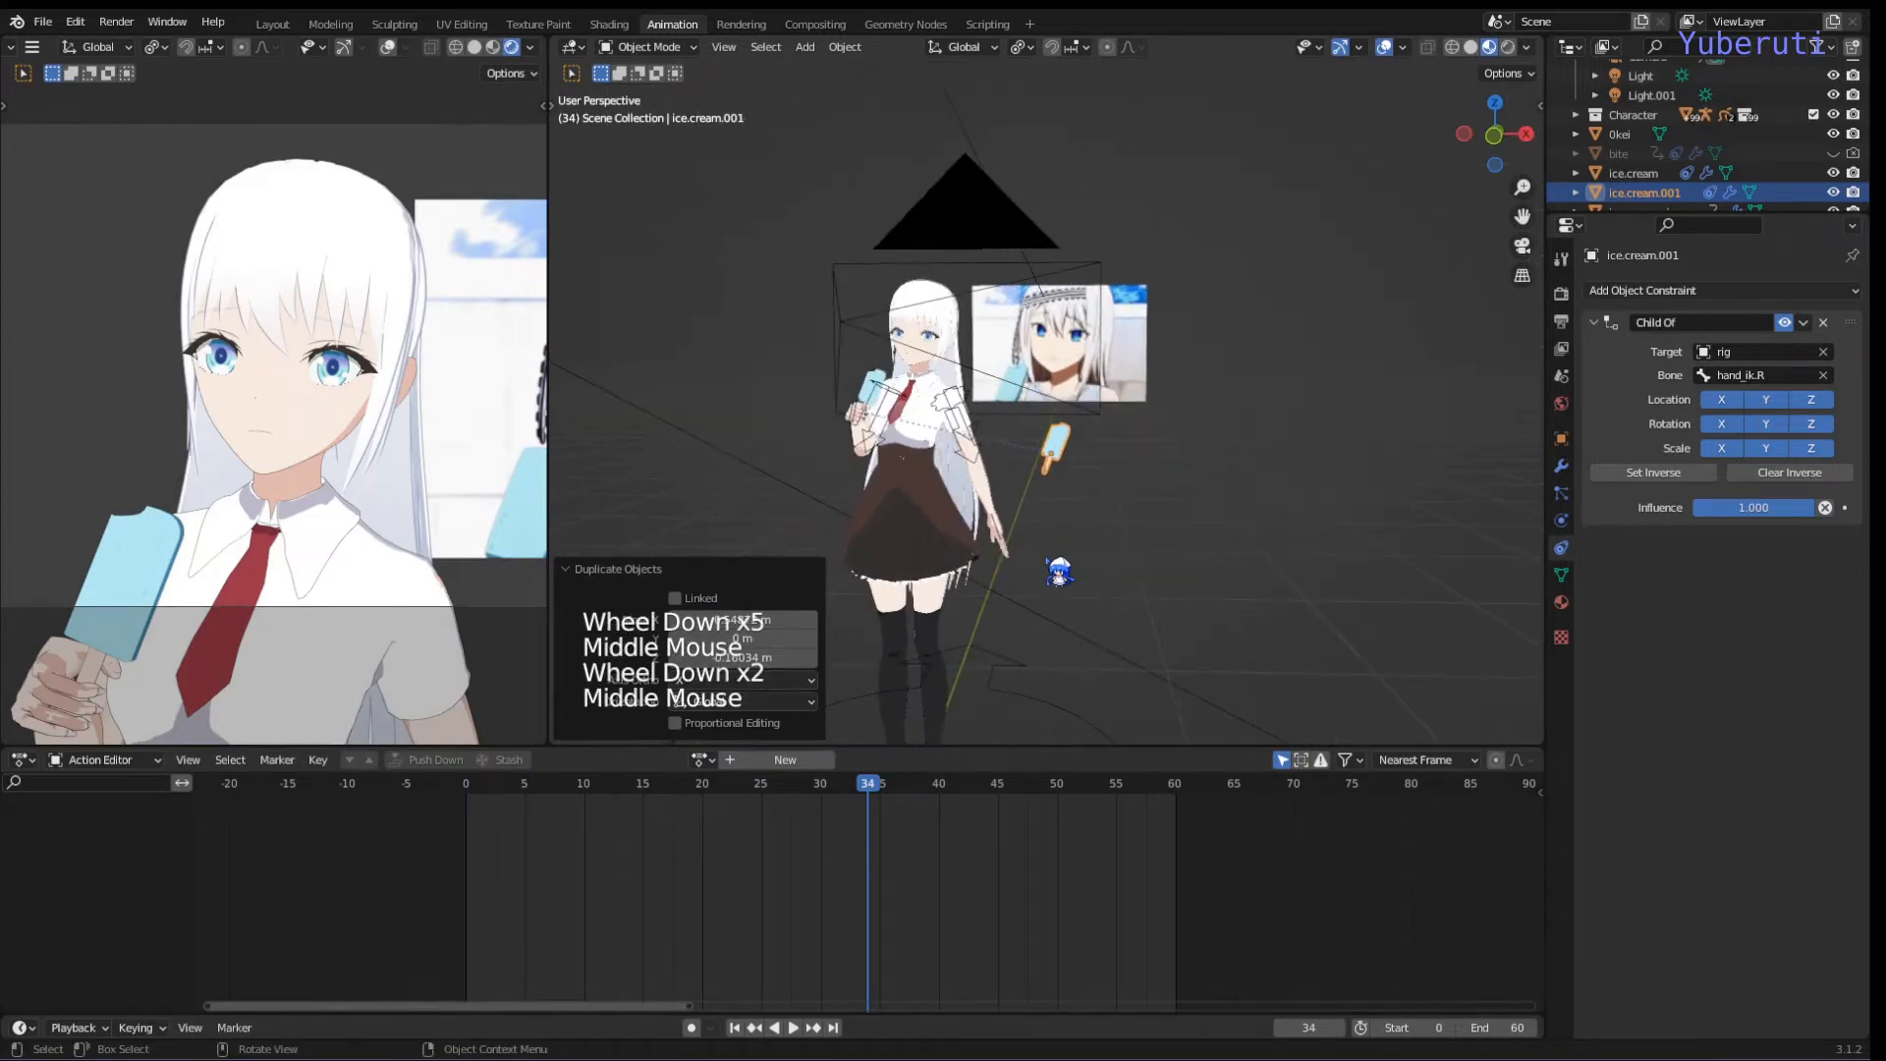
key(shift+a)
mouse_move(1059, 568)
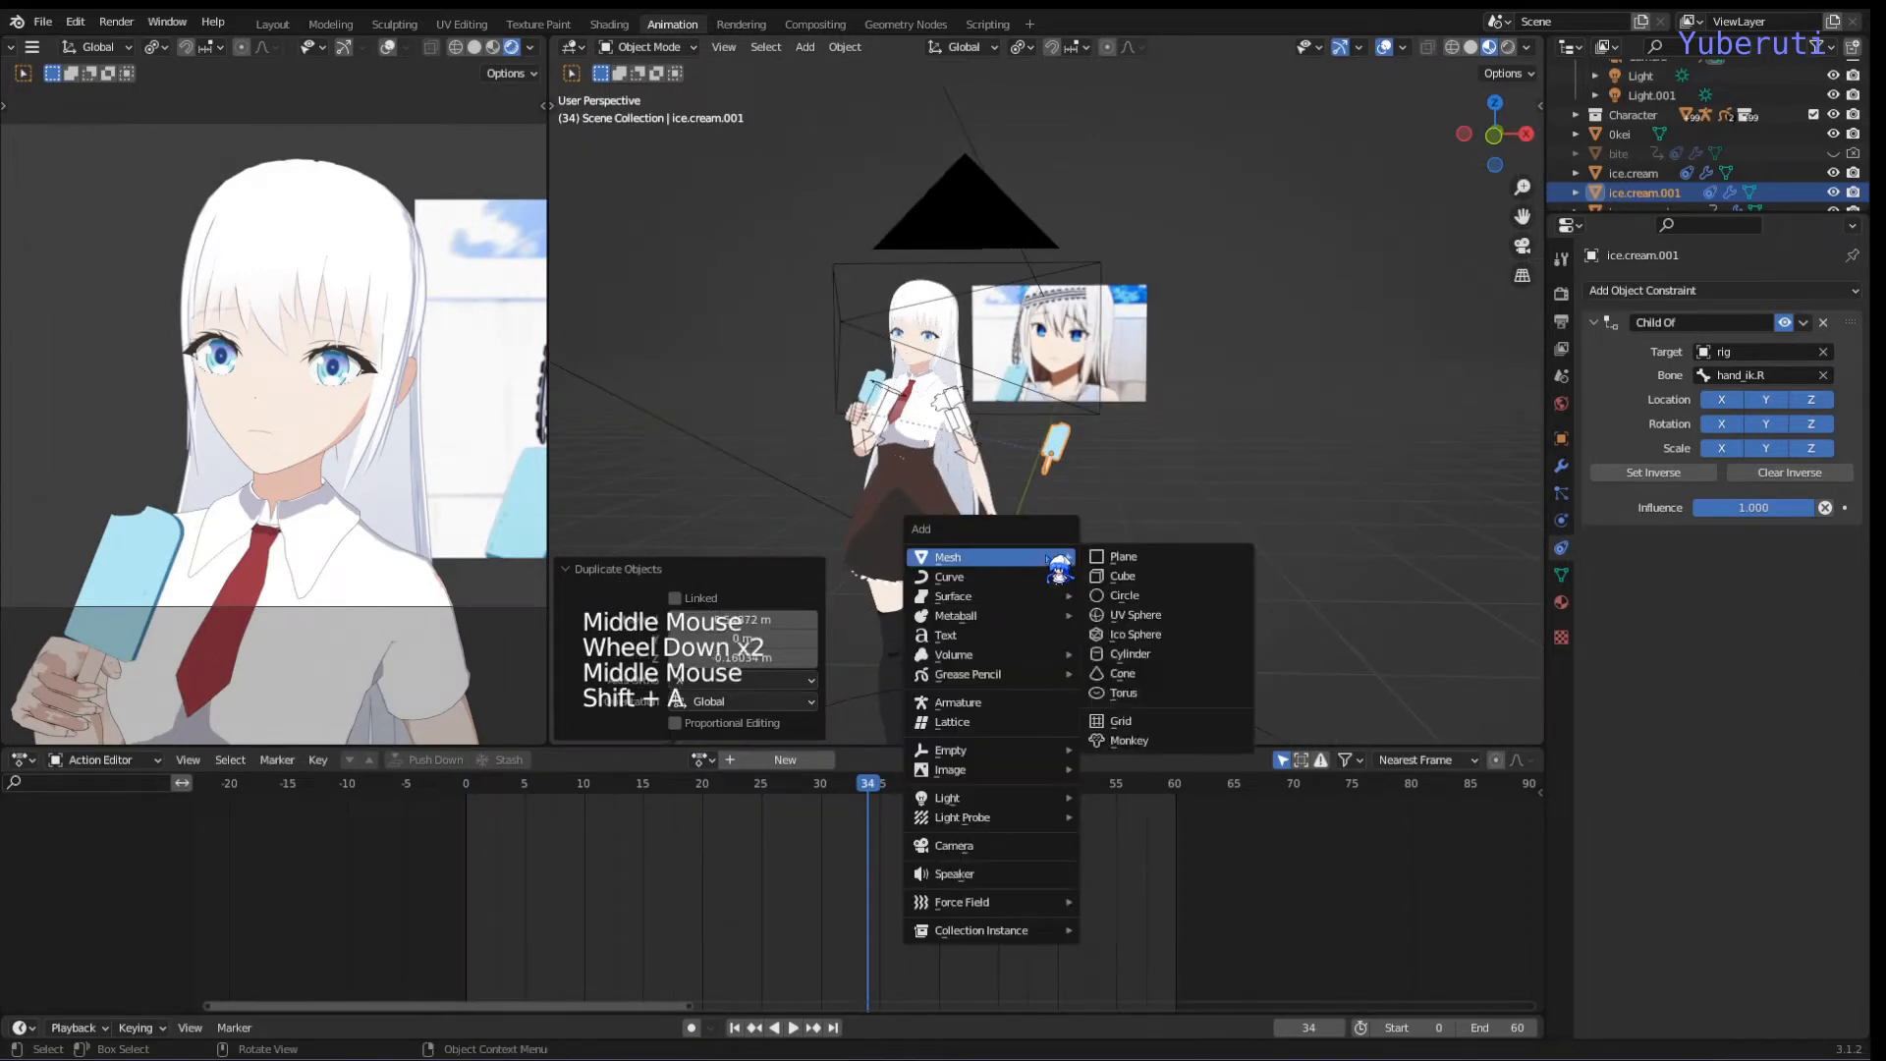
click(1149, 616)
scroll(1146, 607, down, 3)
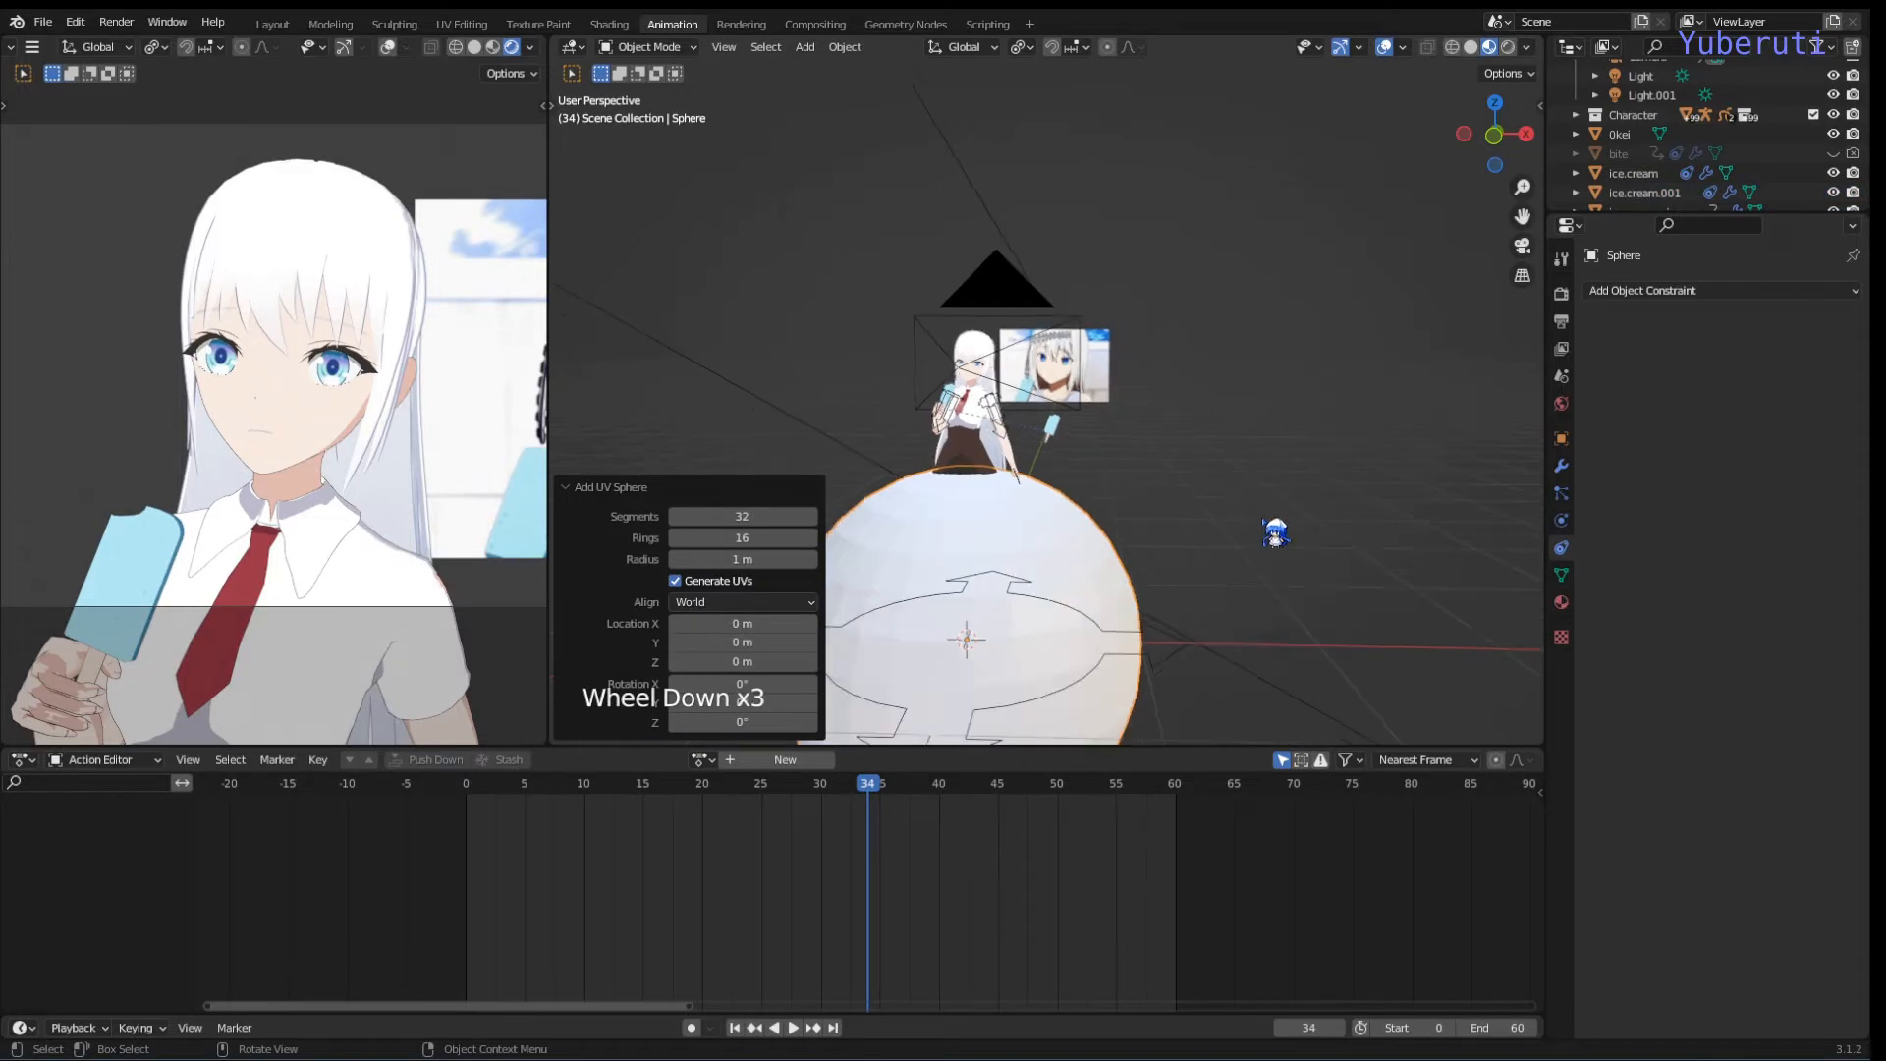
key(s)
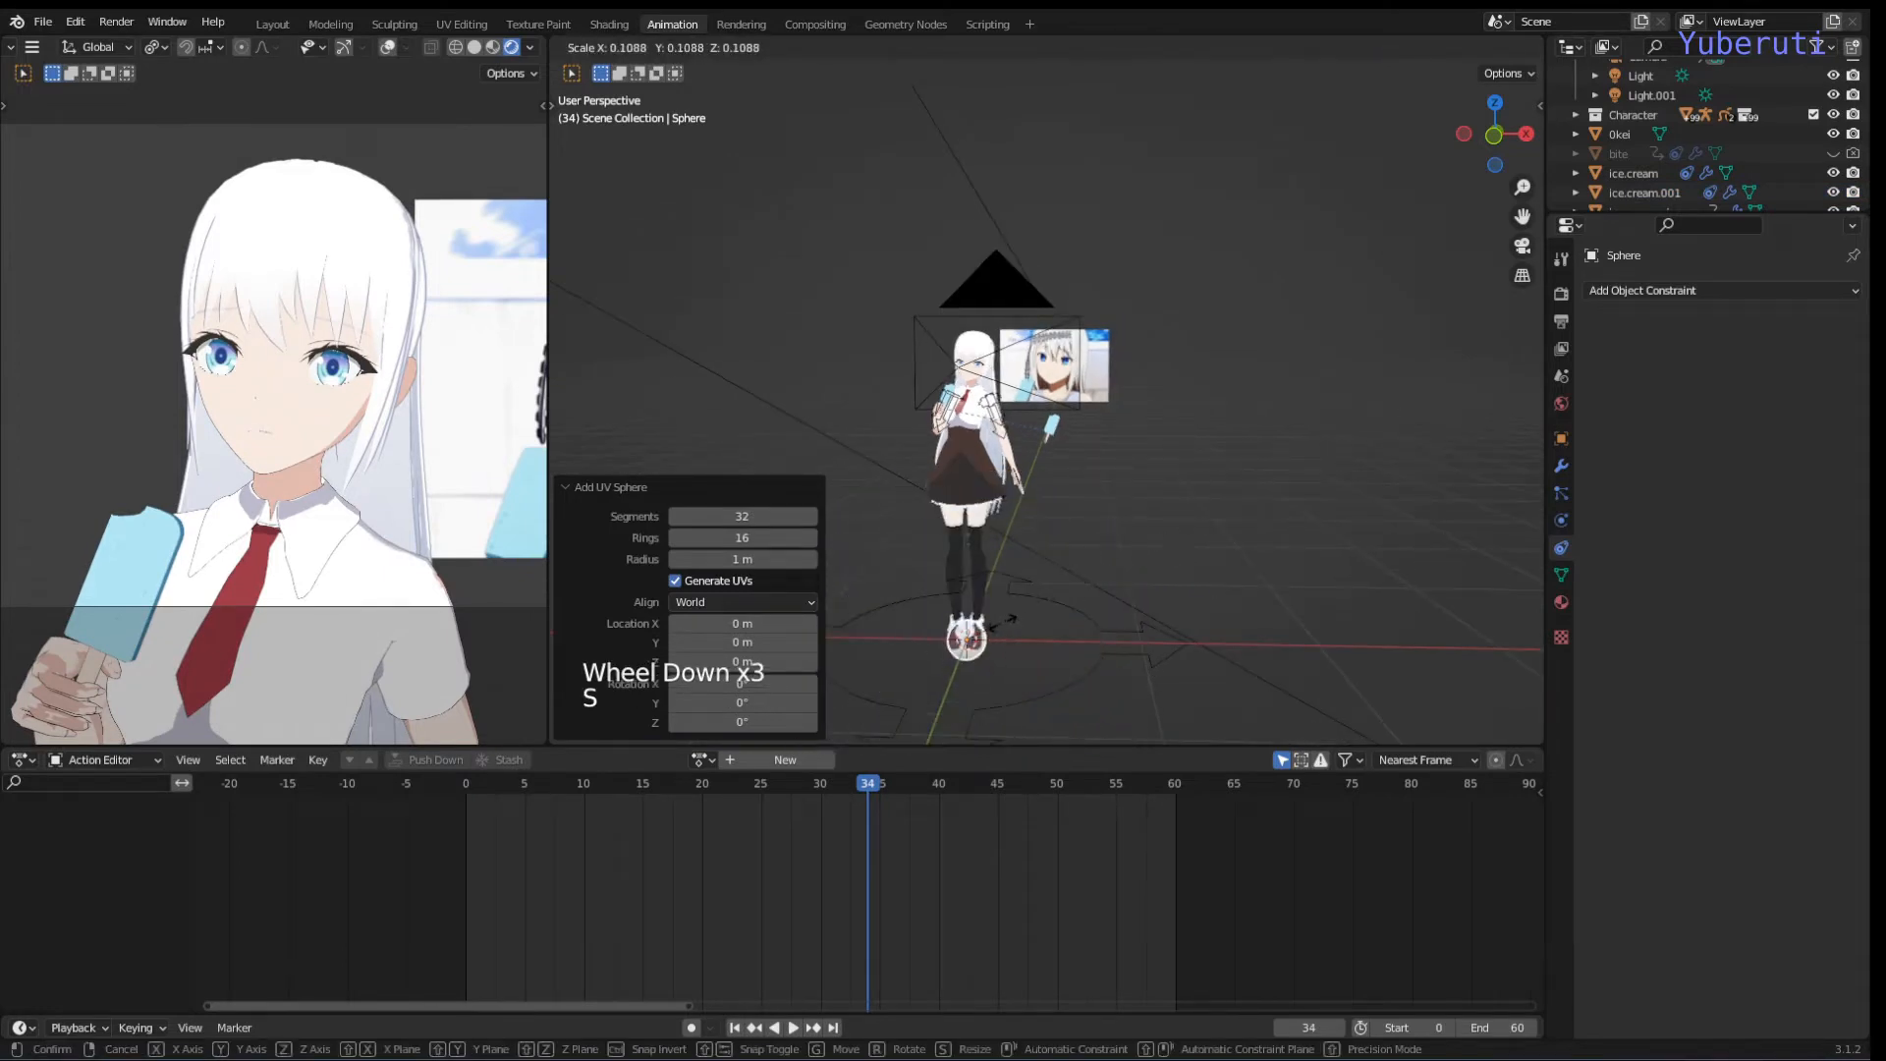
click(1012, 622)
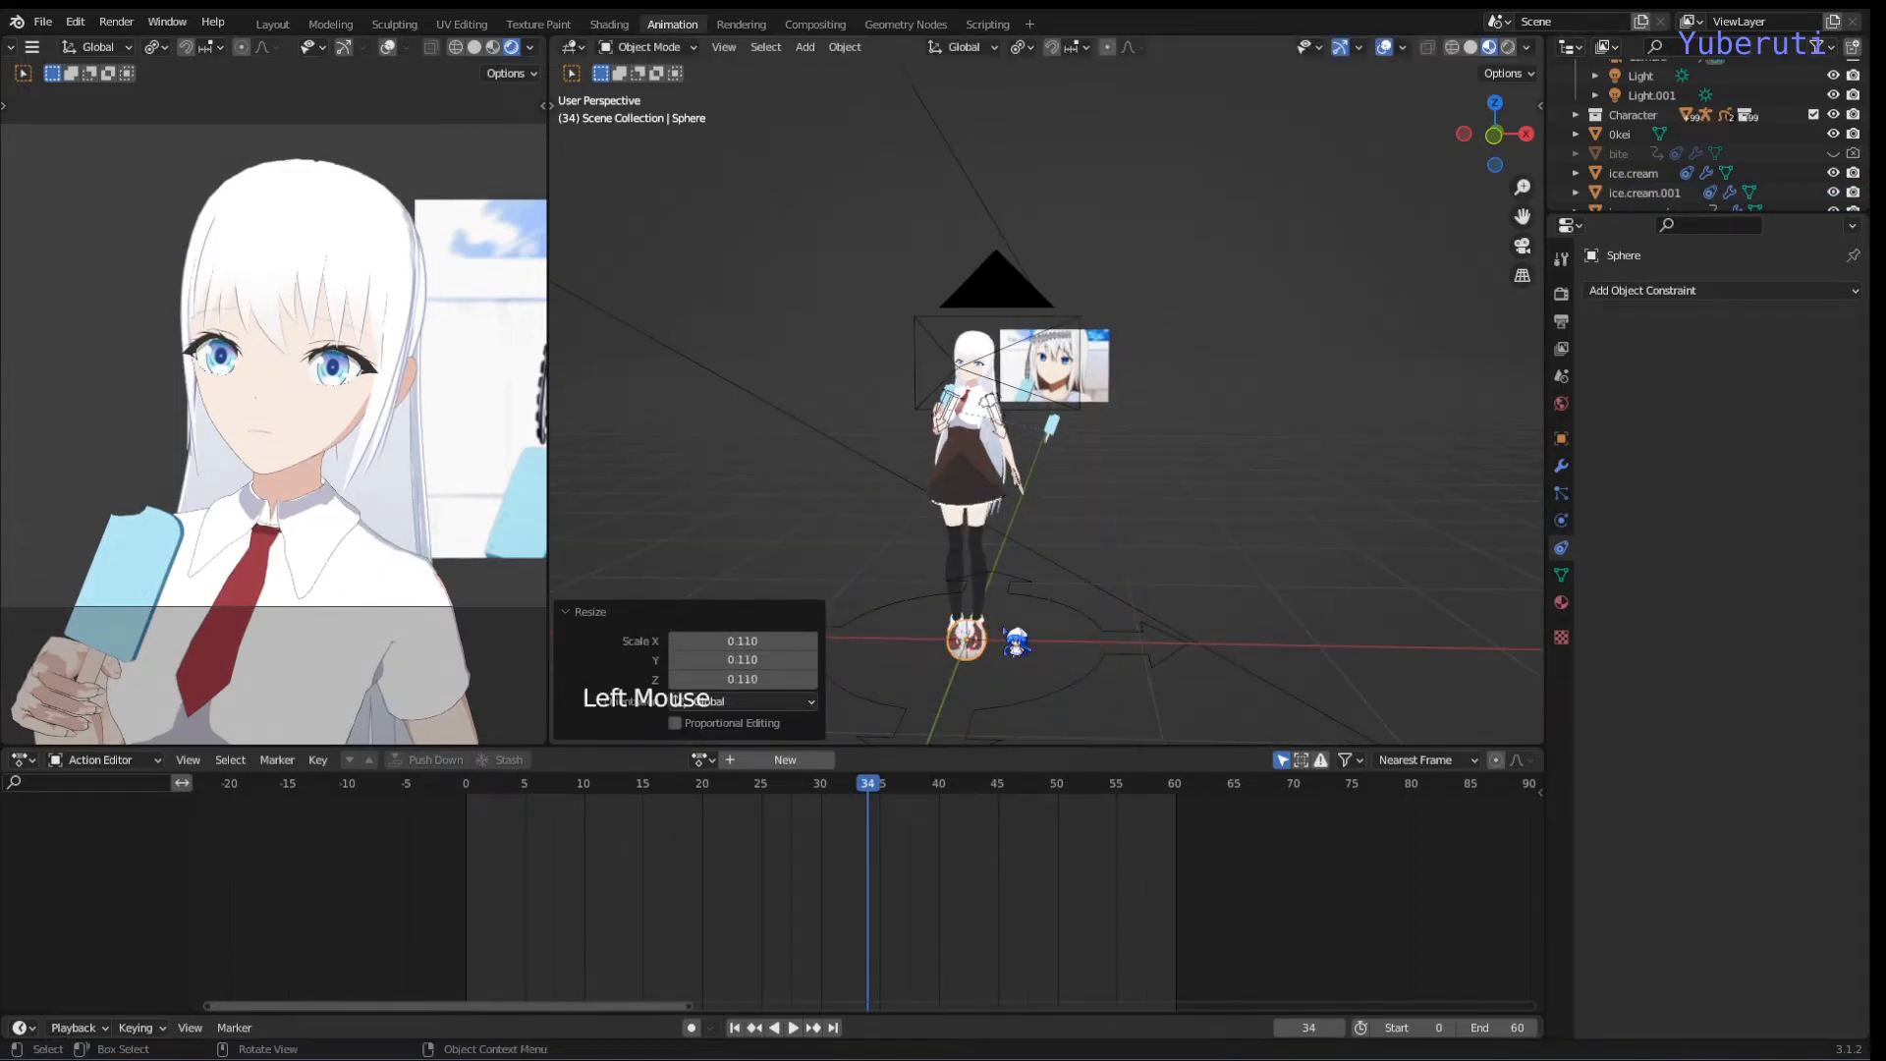
Step: In front view, move the sphere beside the duplicated ice cream bar and scale it by about 0.34
key(KP_1)
key(g)
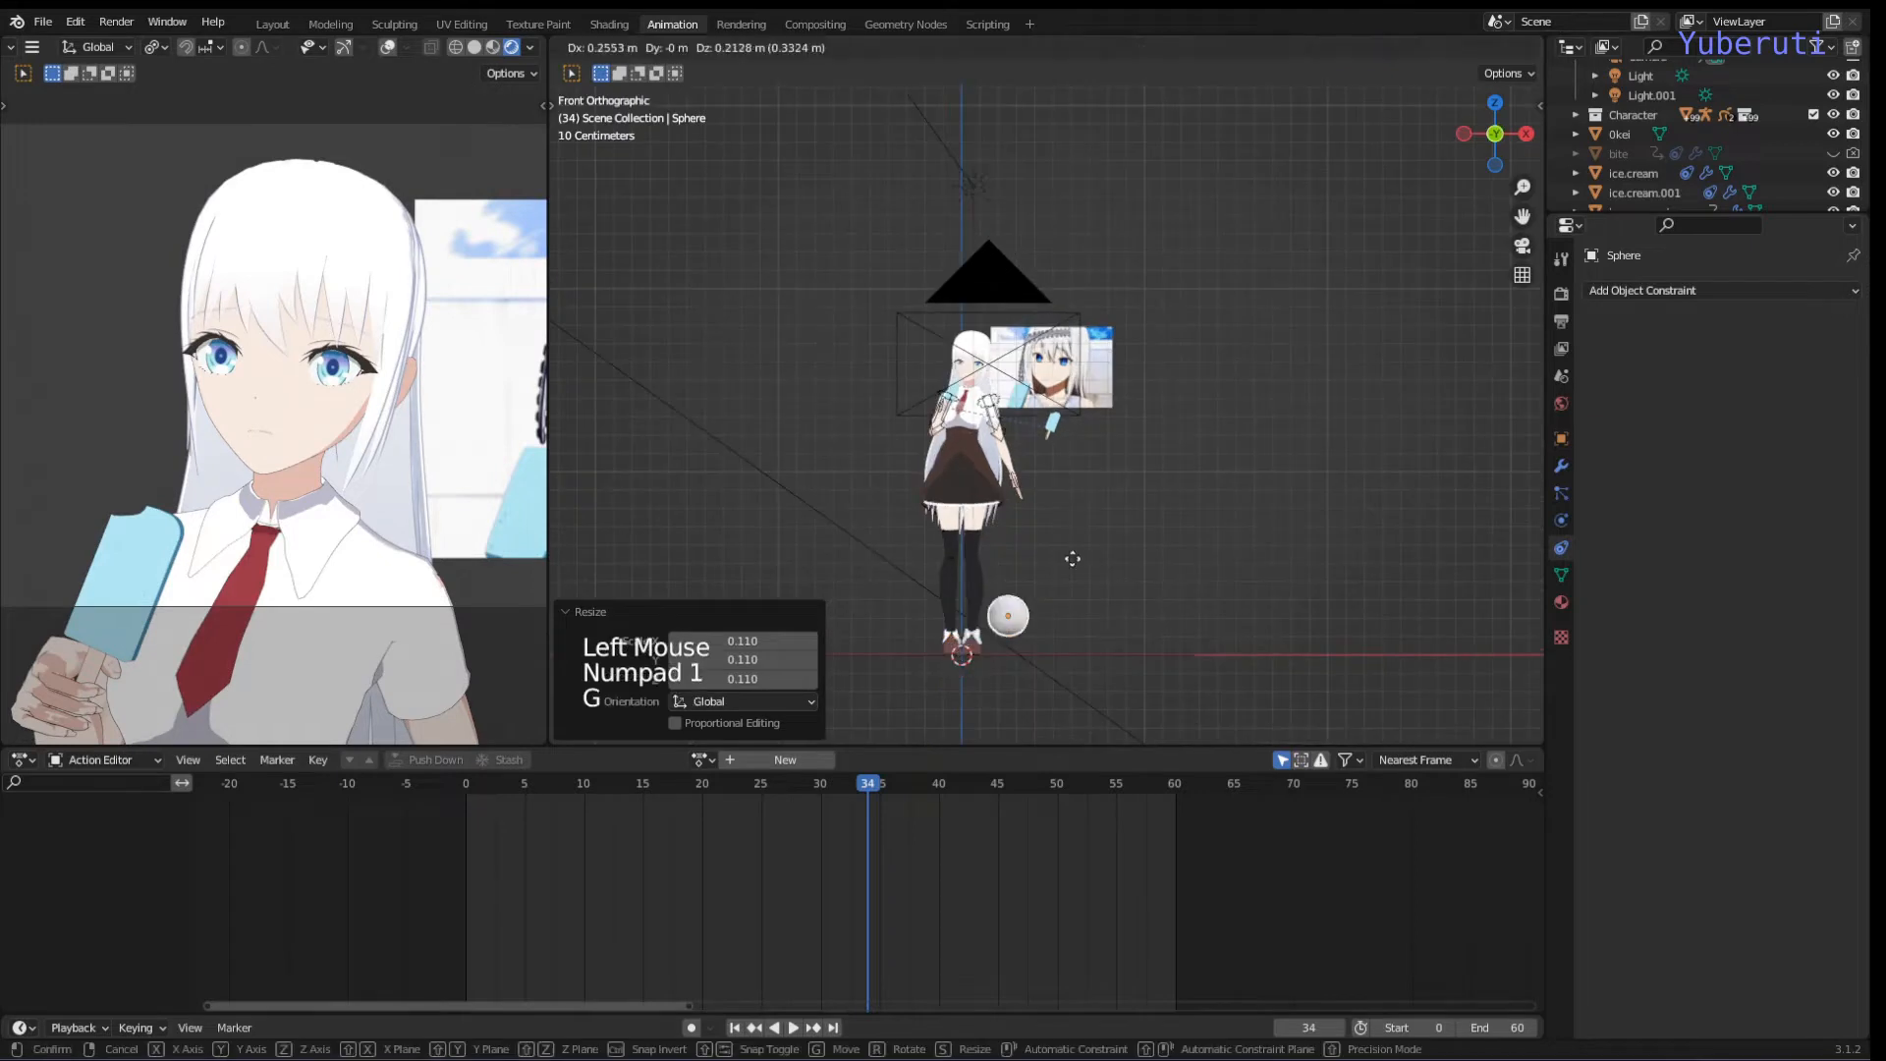
click(1120, 390)
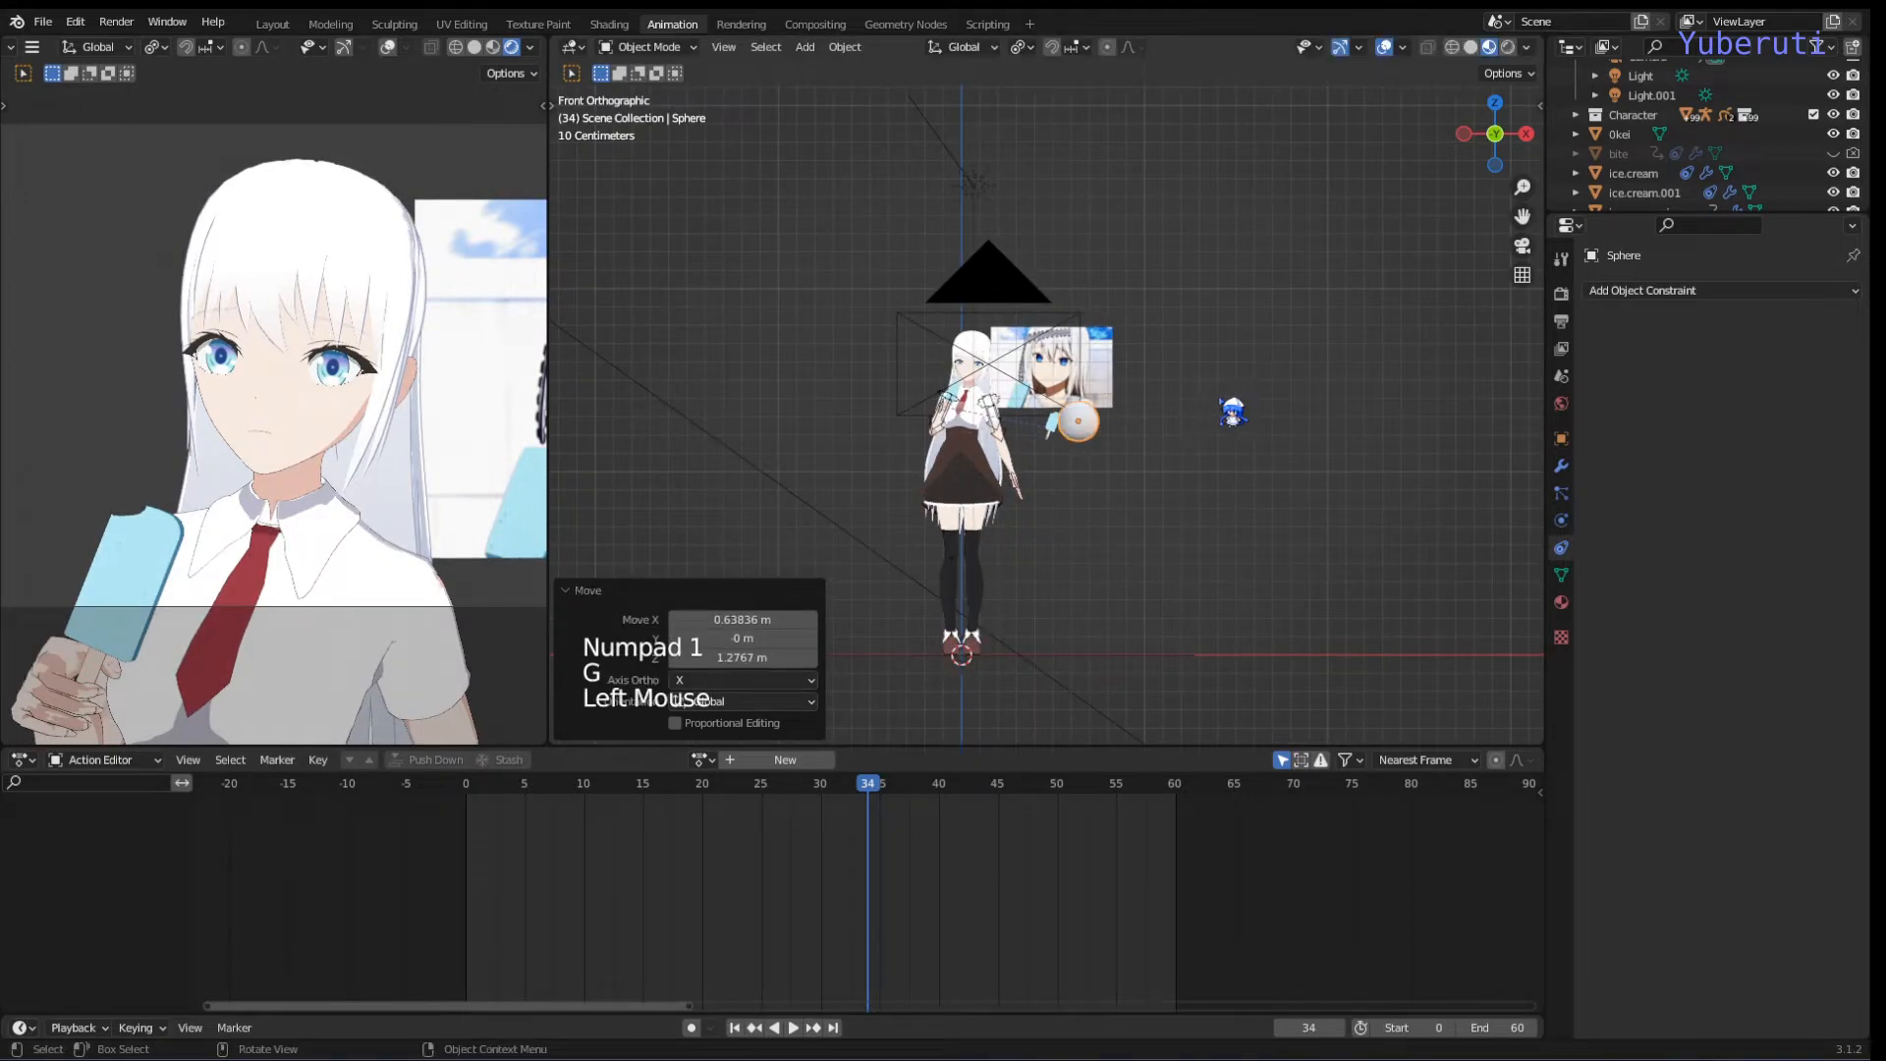
key(s)
click(1125, 432)
scroll(1135, 506, up, 9)
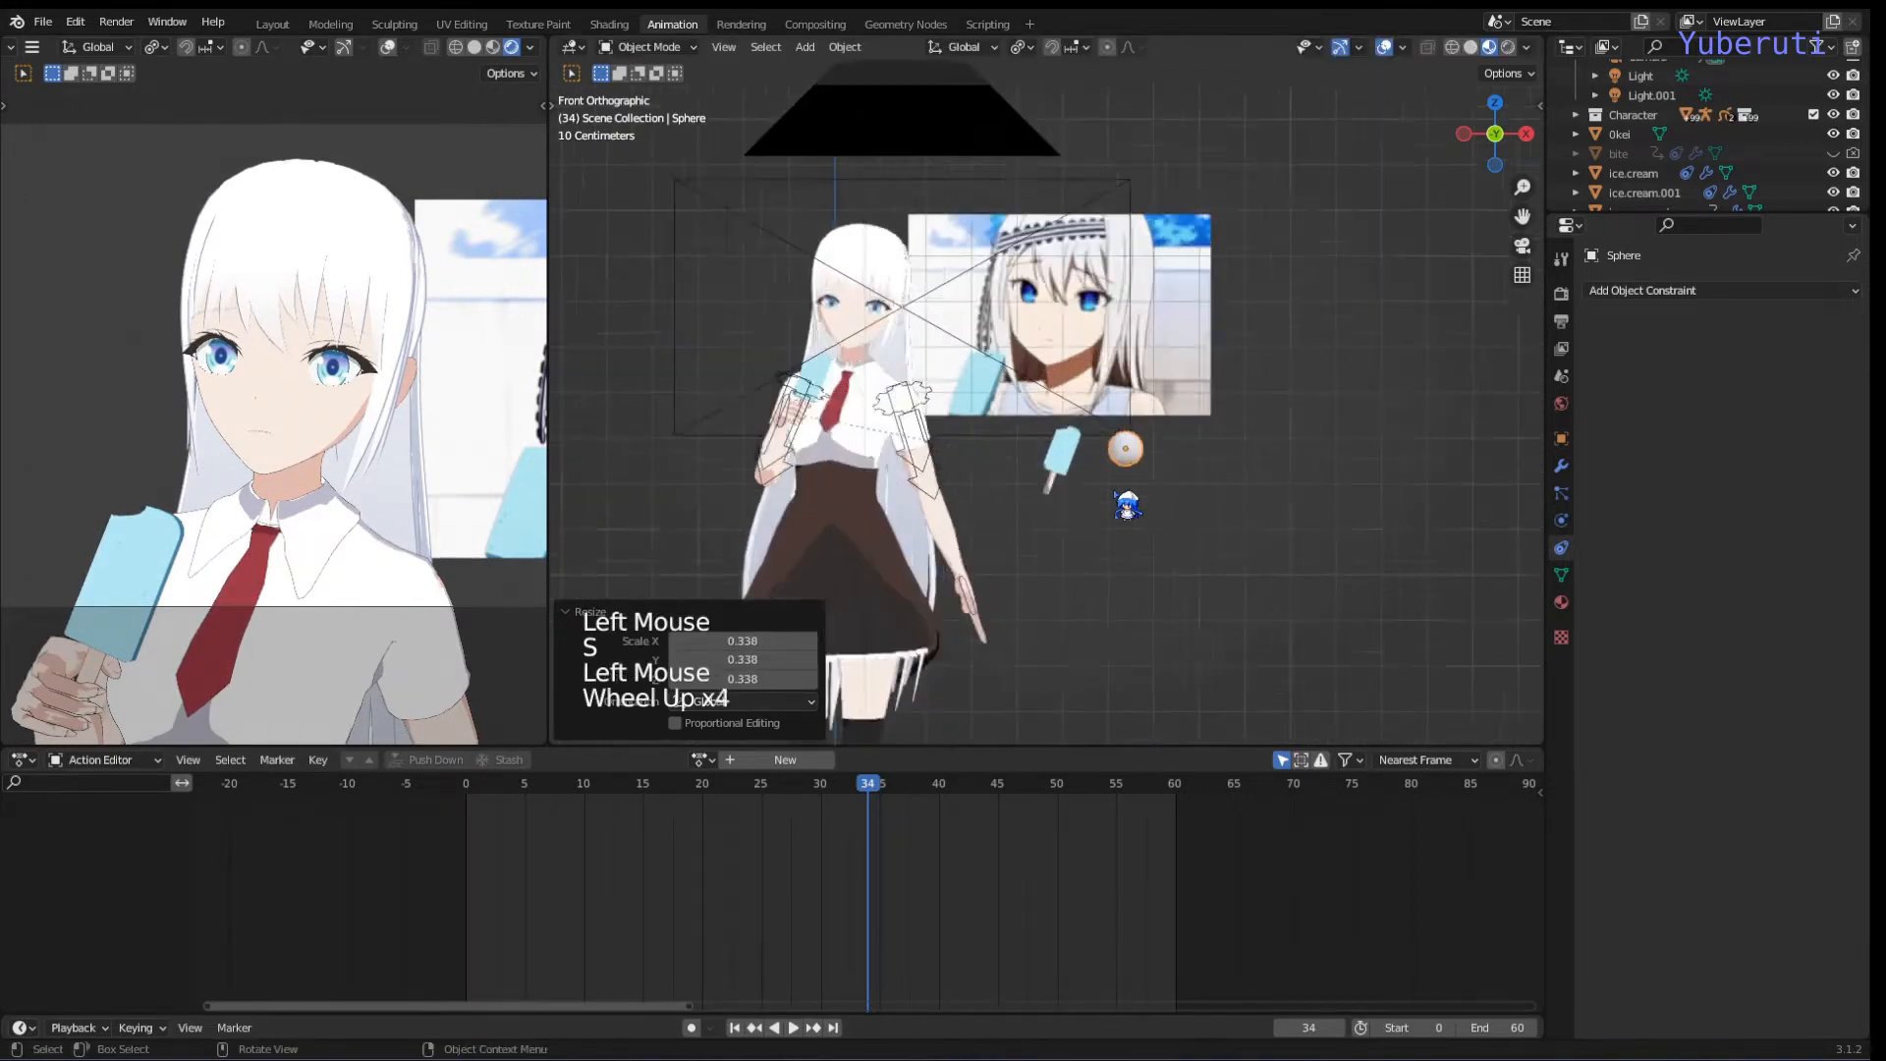
Step: Move the sphere about -0.21 m along the global Y axis, toward the duplicated ice cream bar's depth
middle_drag(1142, 514, 997, 531)
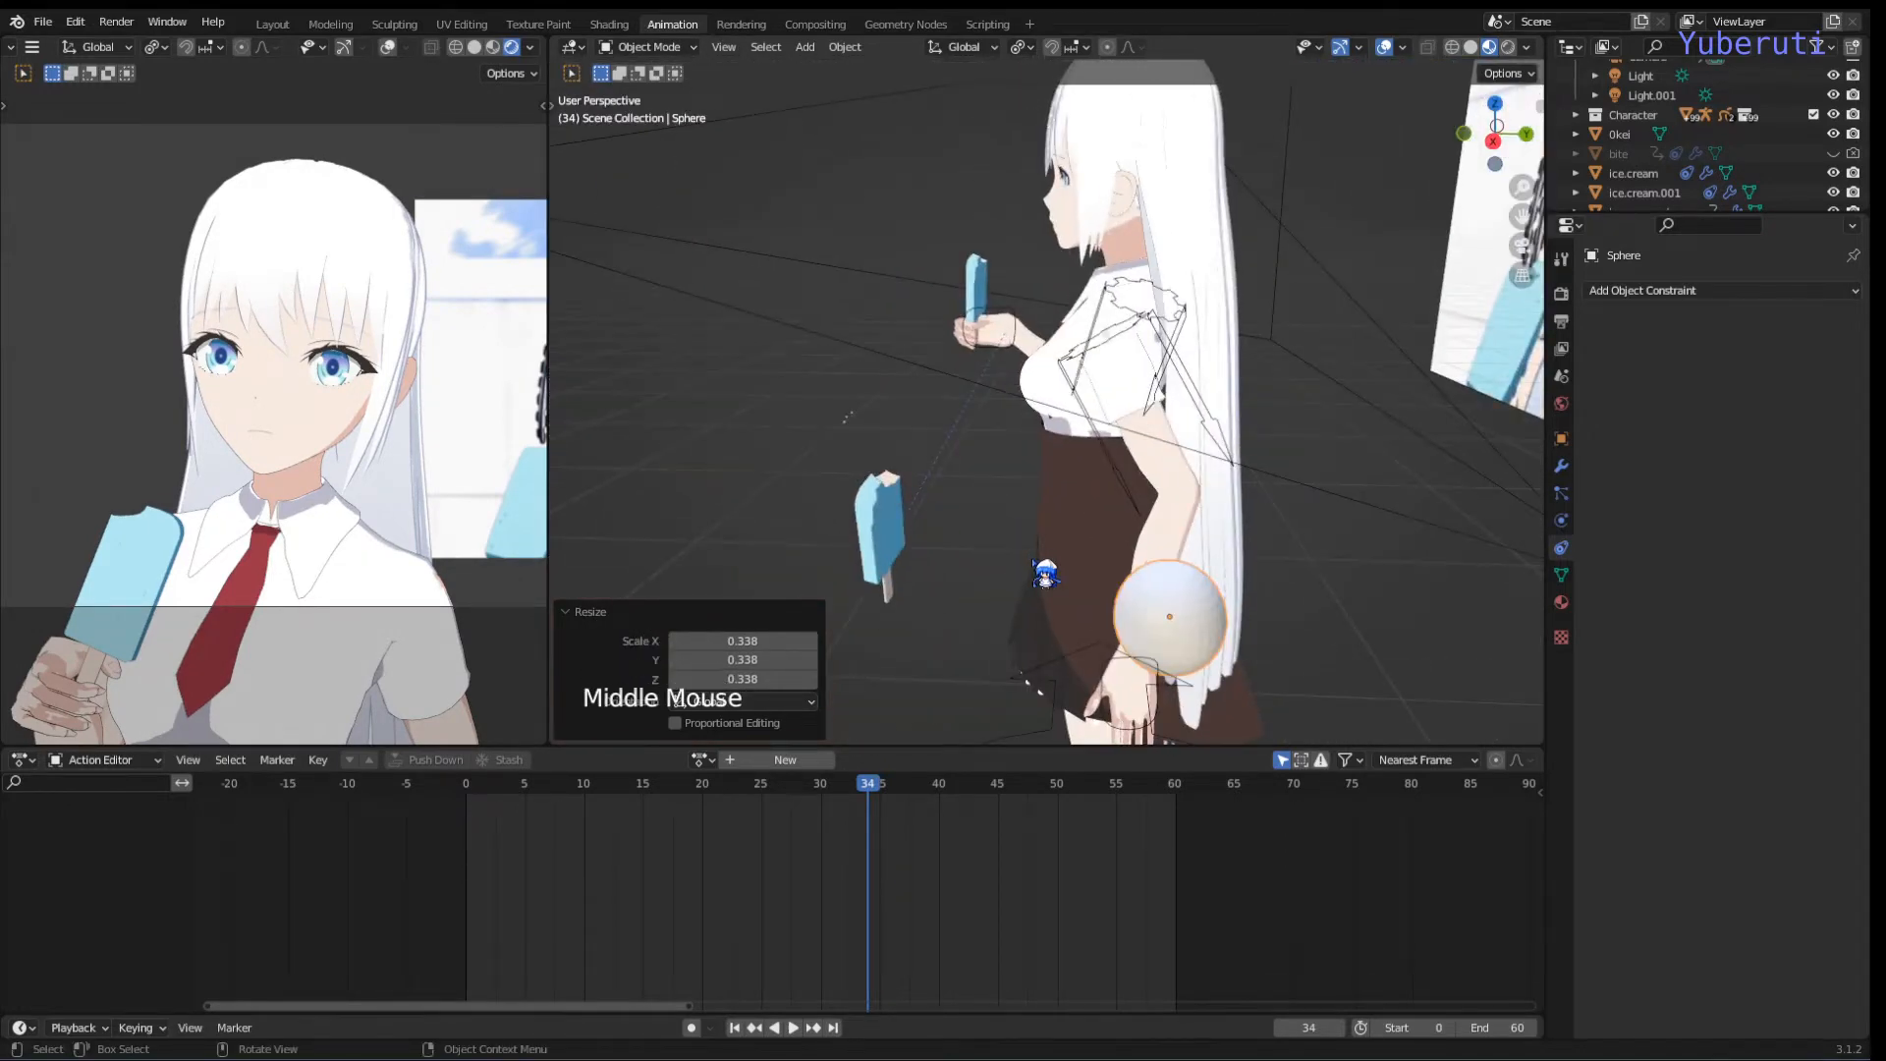
key(g)
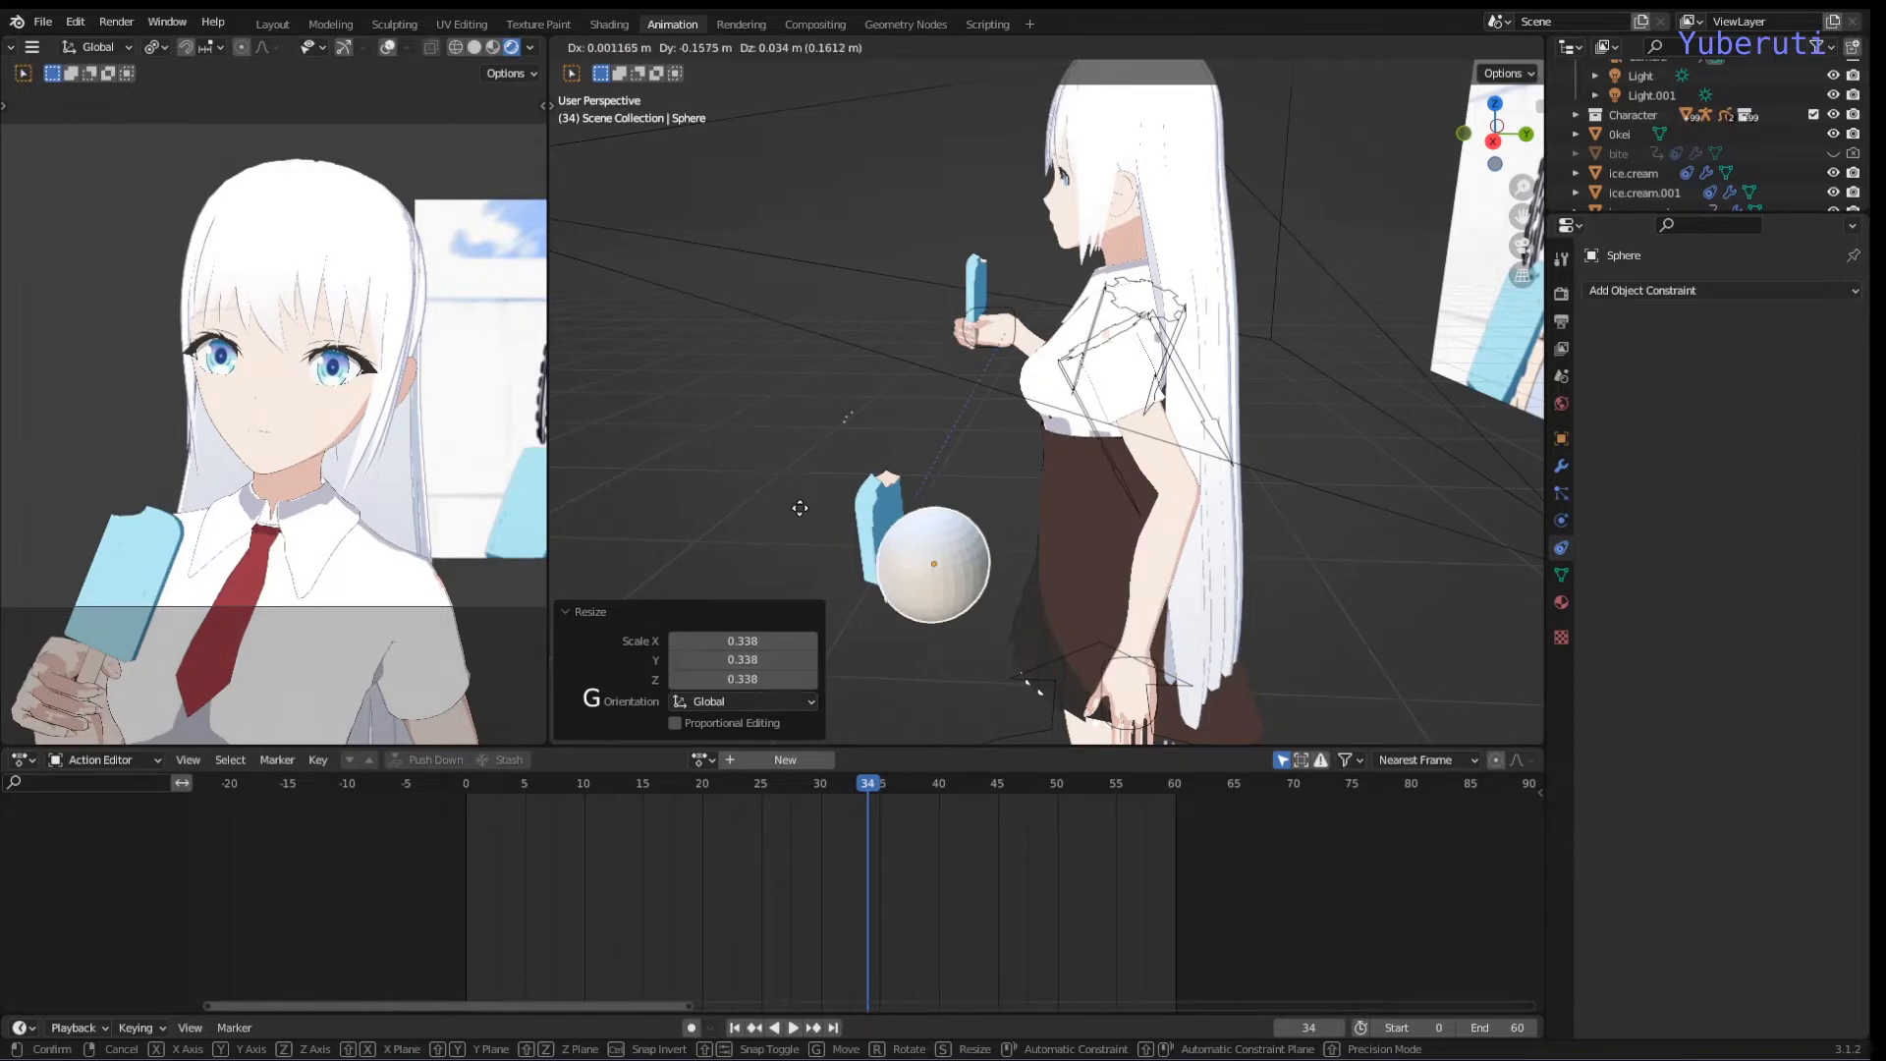
key(y)
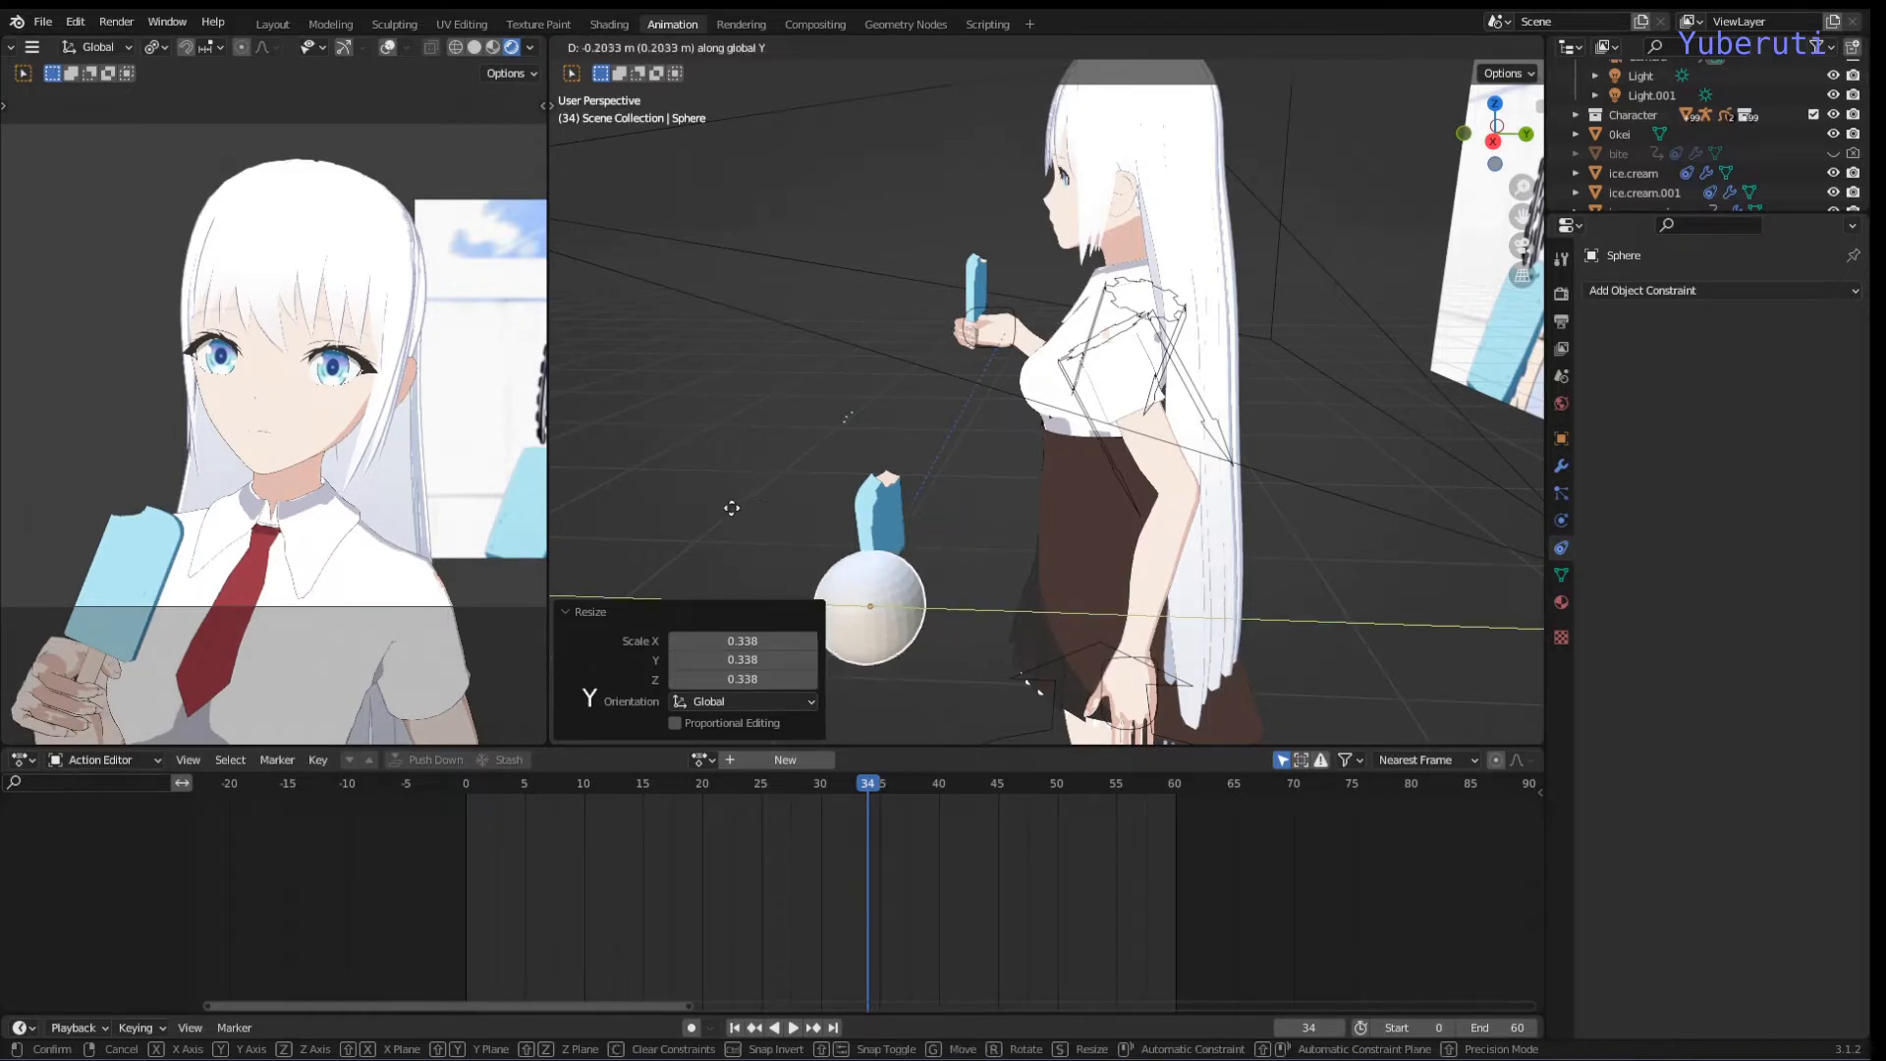
click(798, 528)
Step: Move the sphere about -0.095 m along X onto the duplicated bar's side edge and about -0.025 m along Y
middle_drag(797, 529, 1191, 547)
key(KP_1)
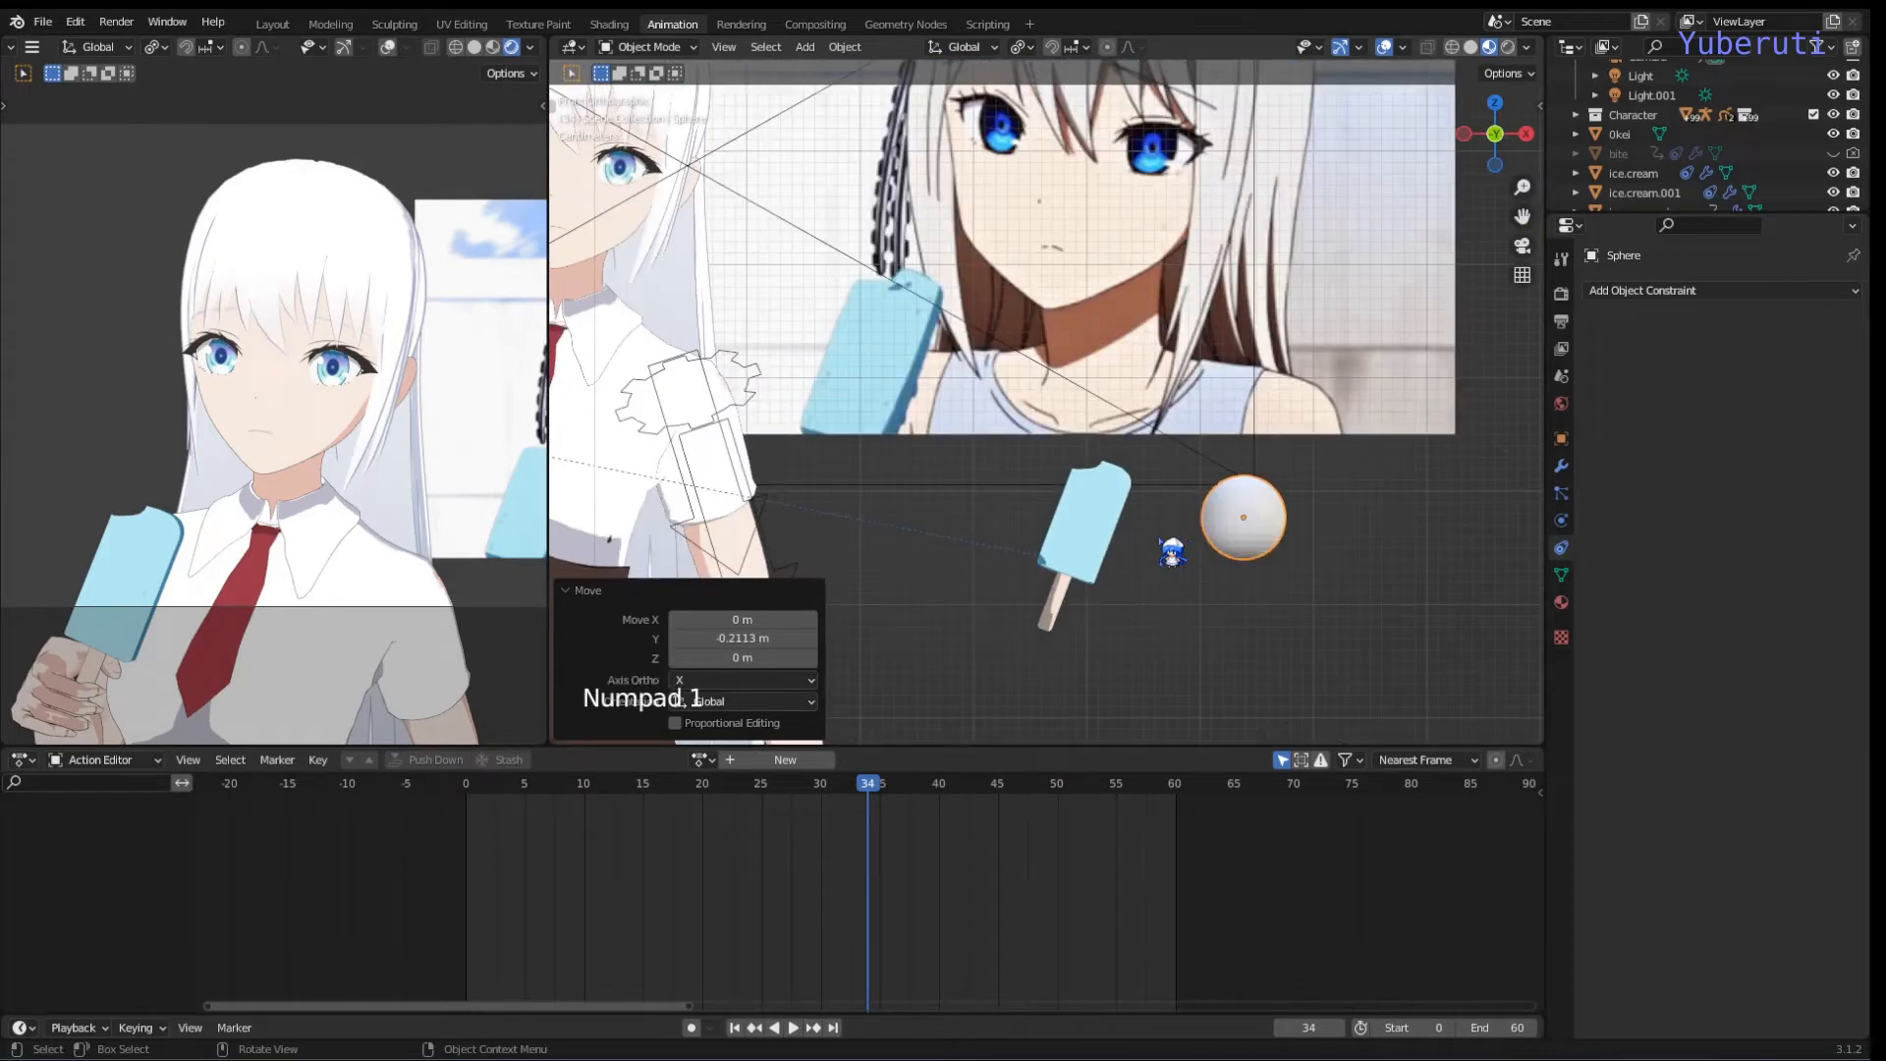
key(g)
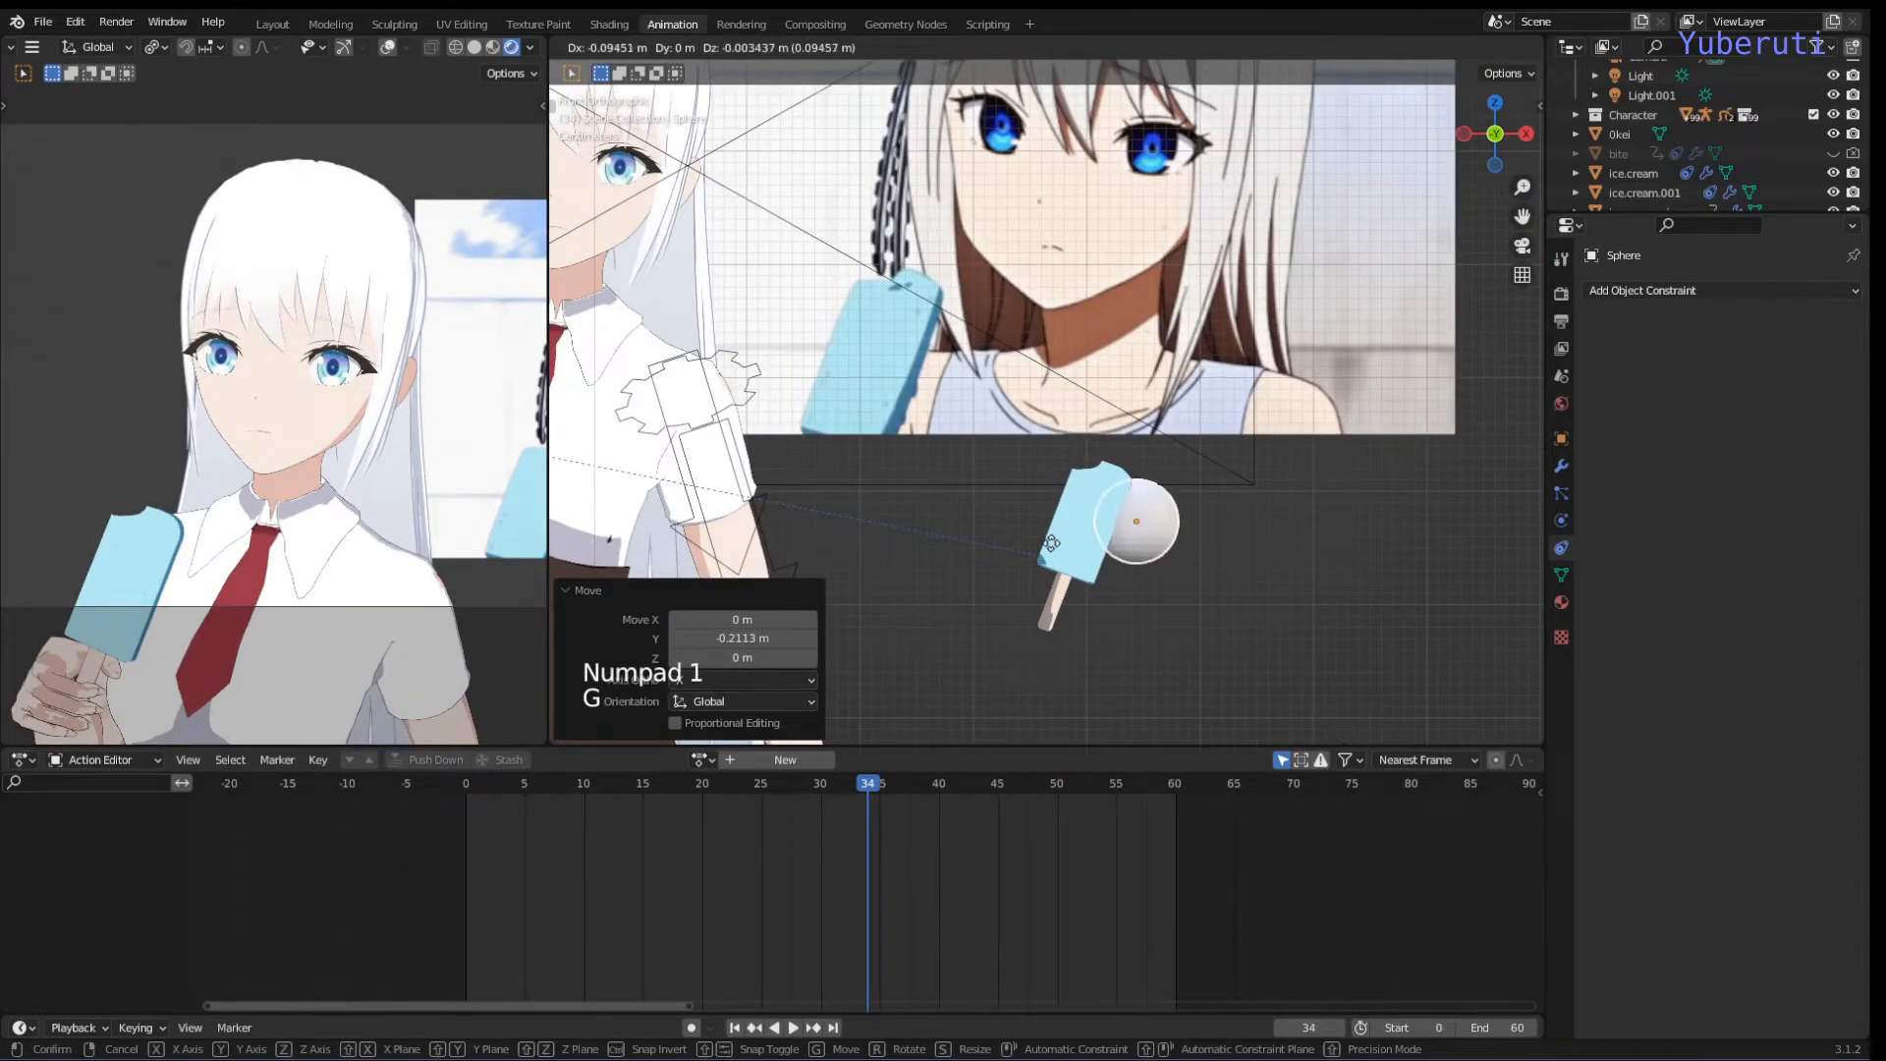
click(1129, 564)
middle_drag(1129, 565, 1047, 601)
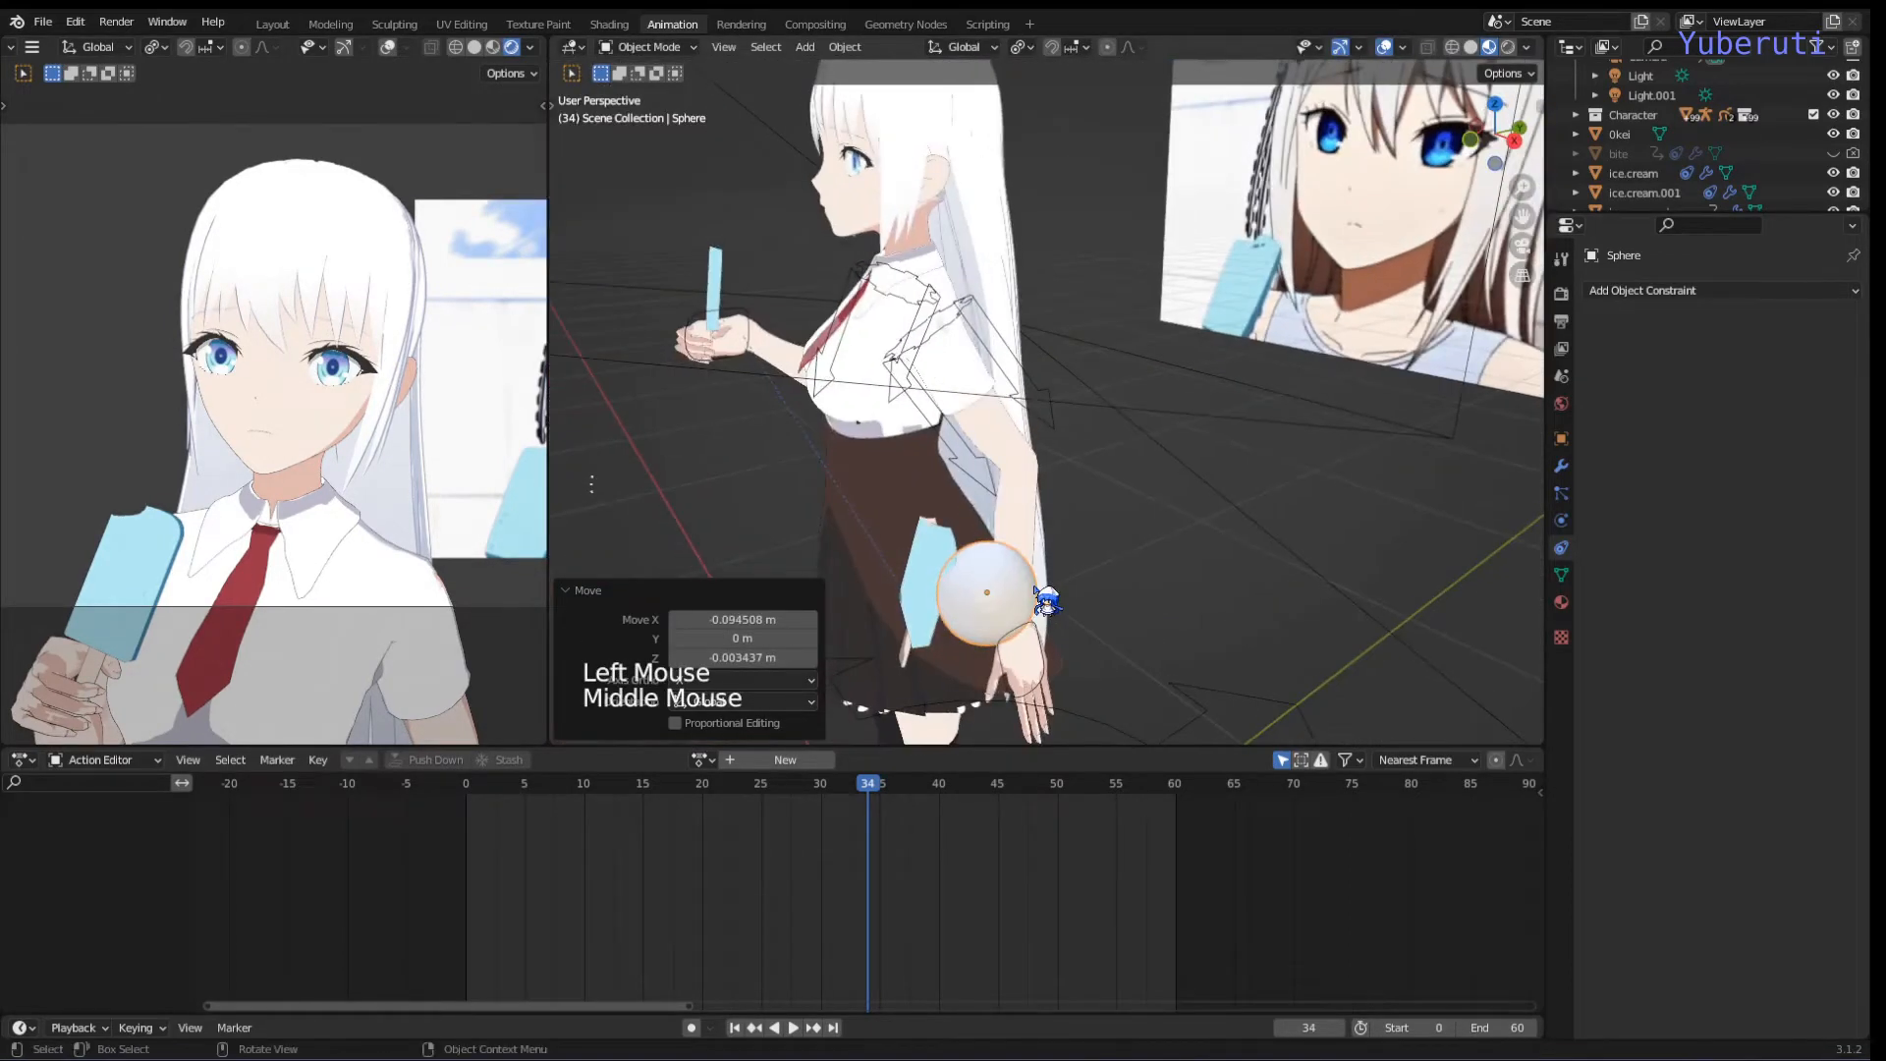
key(g)
key(y)
click(1070, 628)
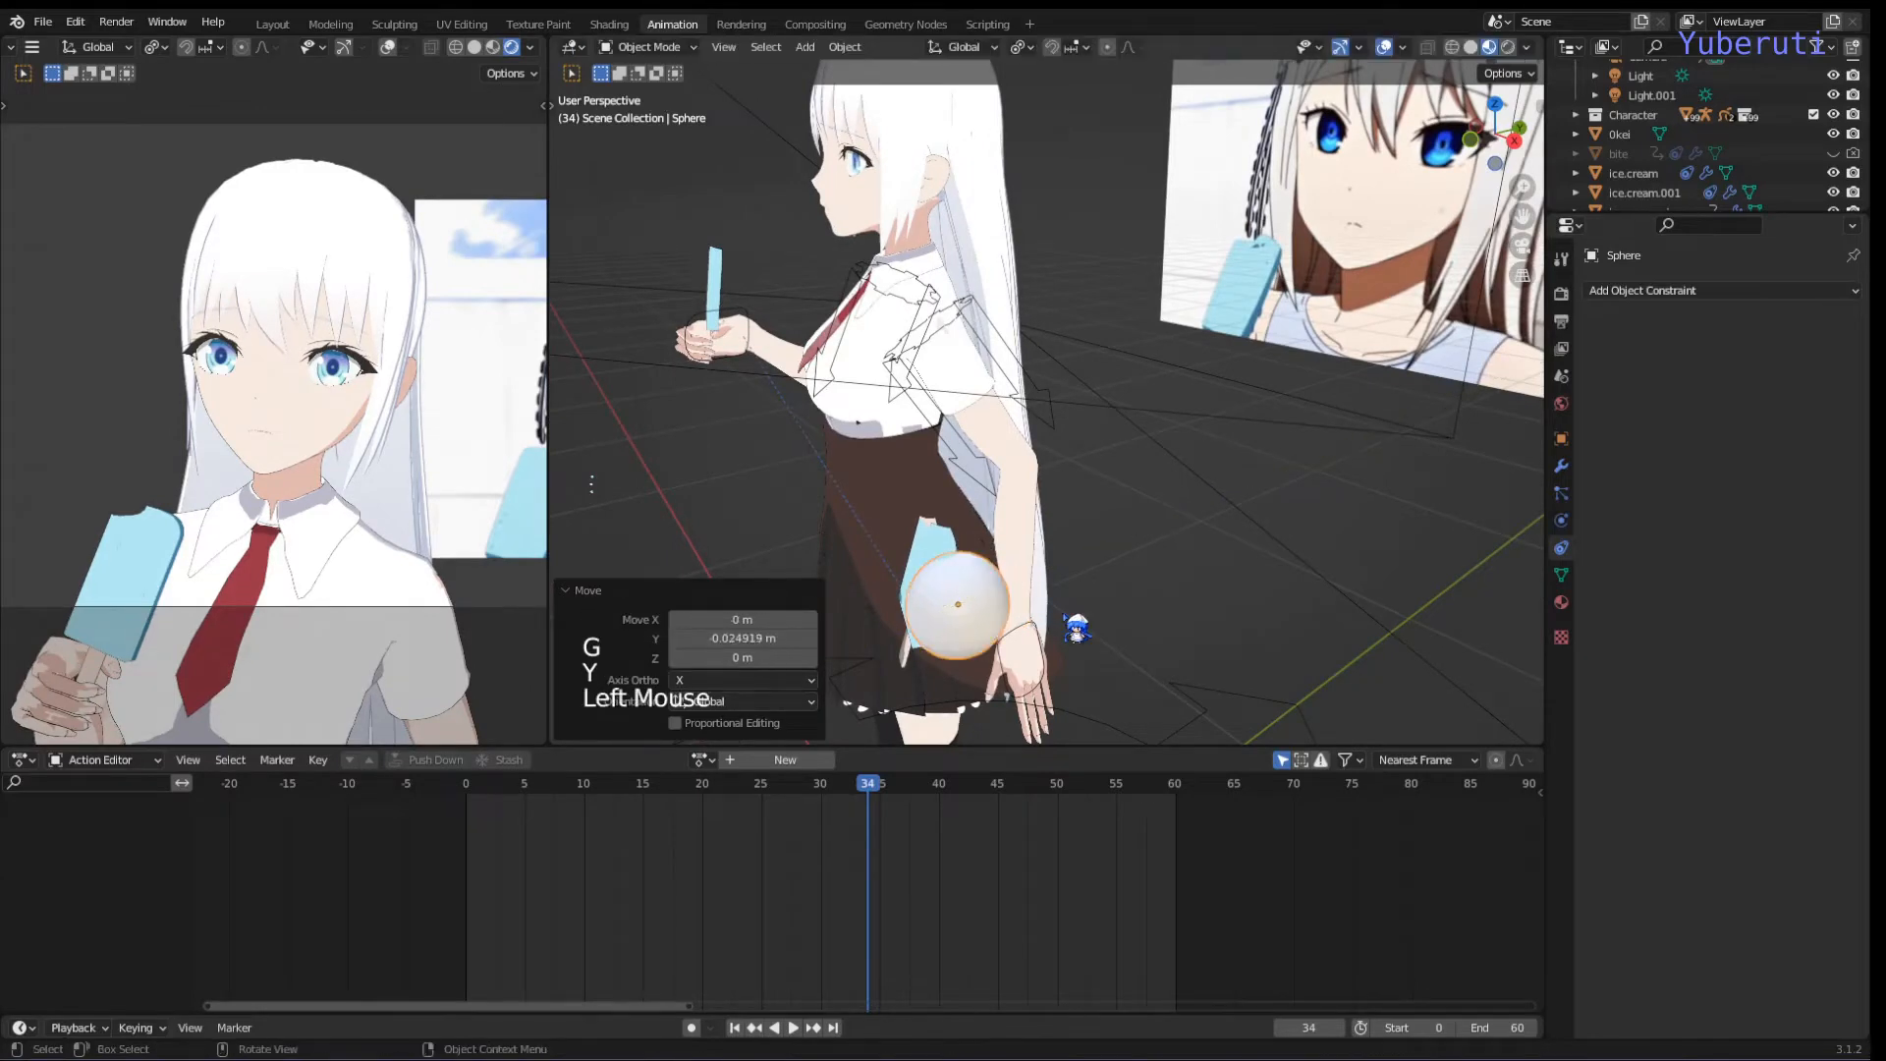
Step: Scale the sphere by about 0.74 and nudge it about 0.002 m along the global Y axis
middle_drag(1070, 627, 1313, 547)
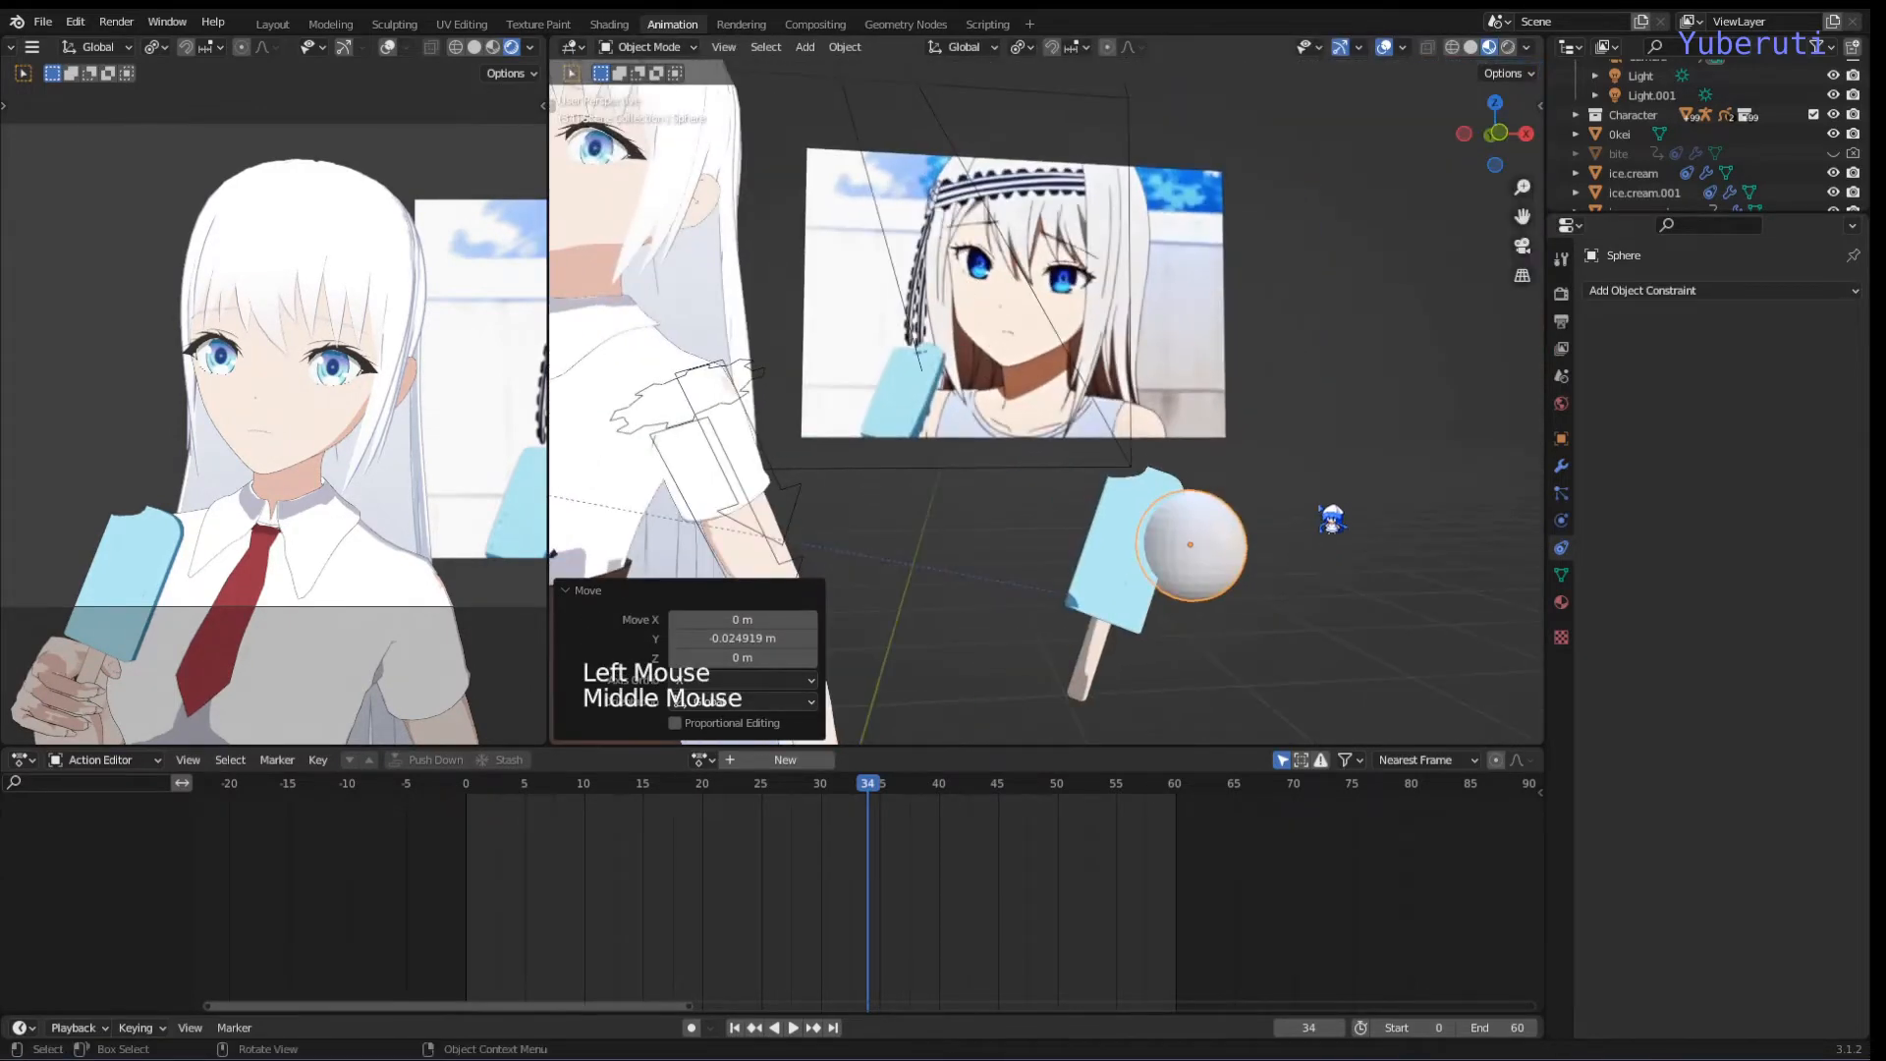
key(s)
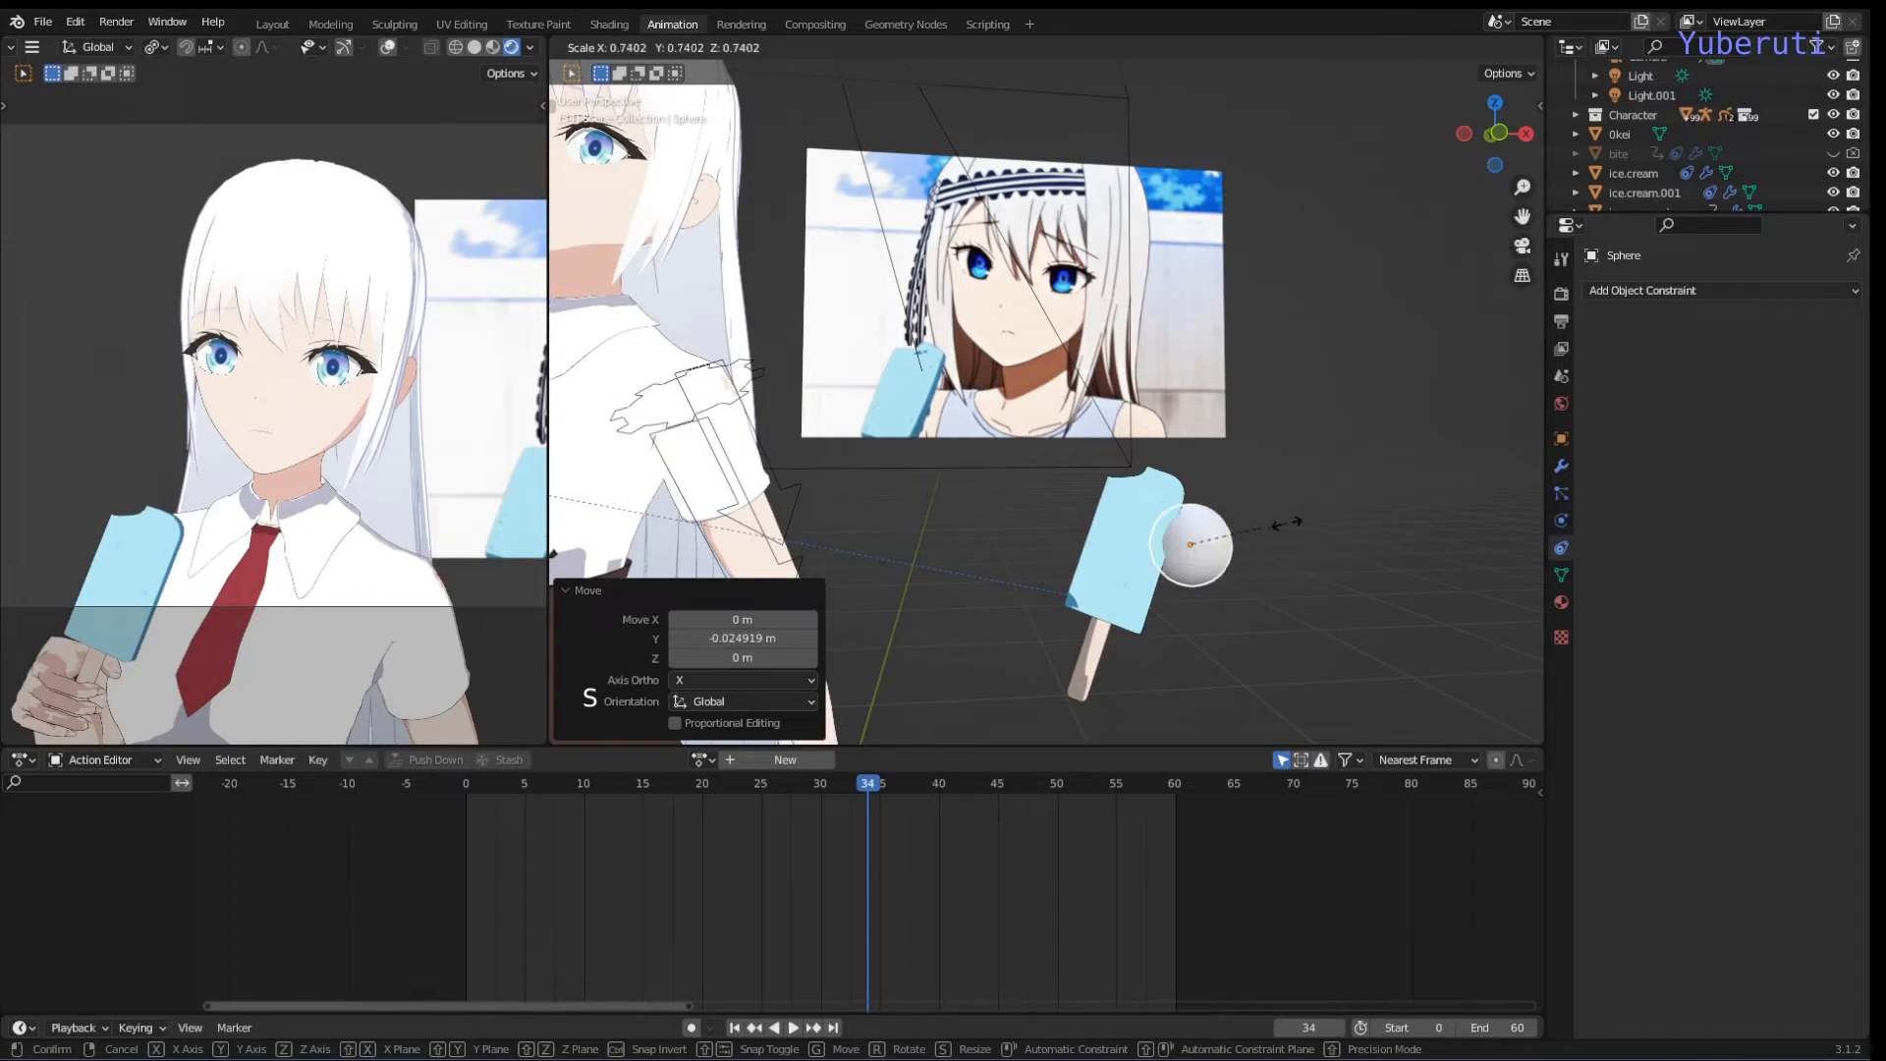
click(1298, 537)
key(g)
key(y)
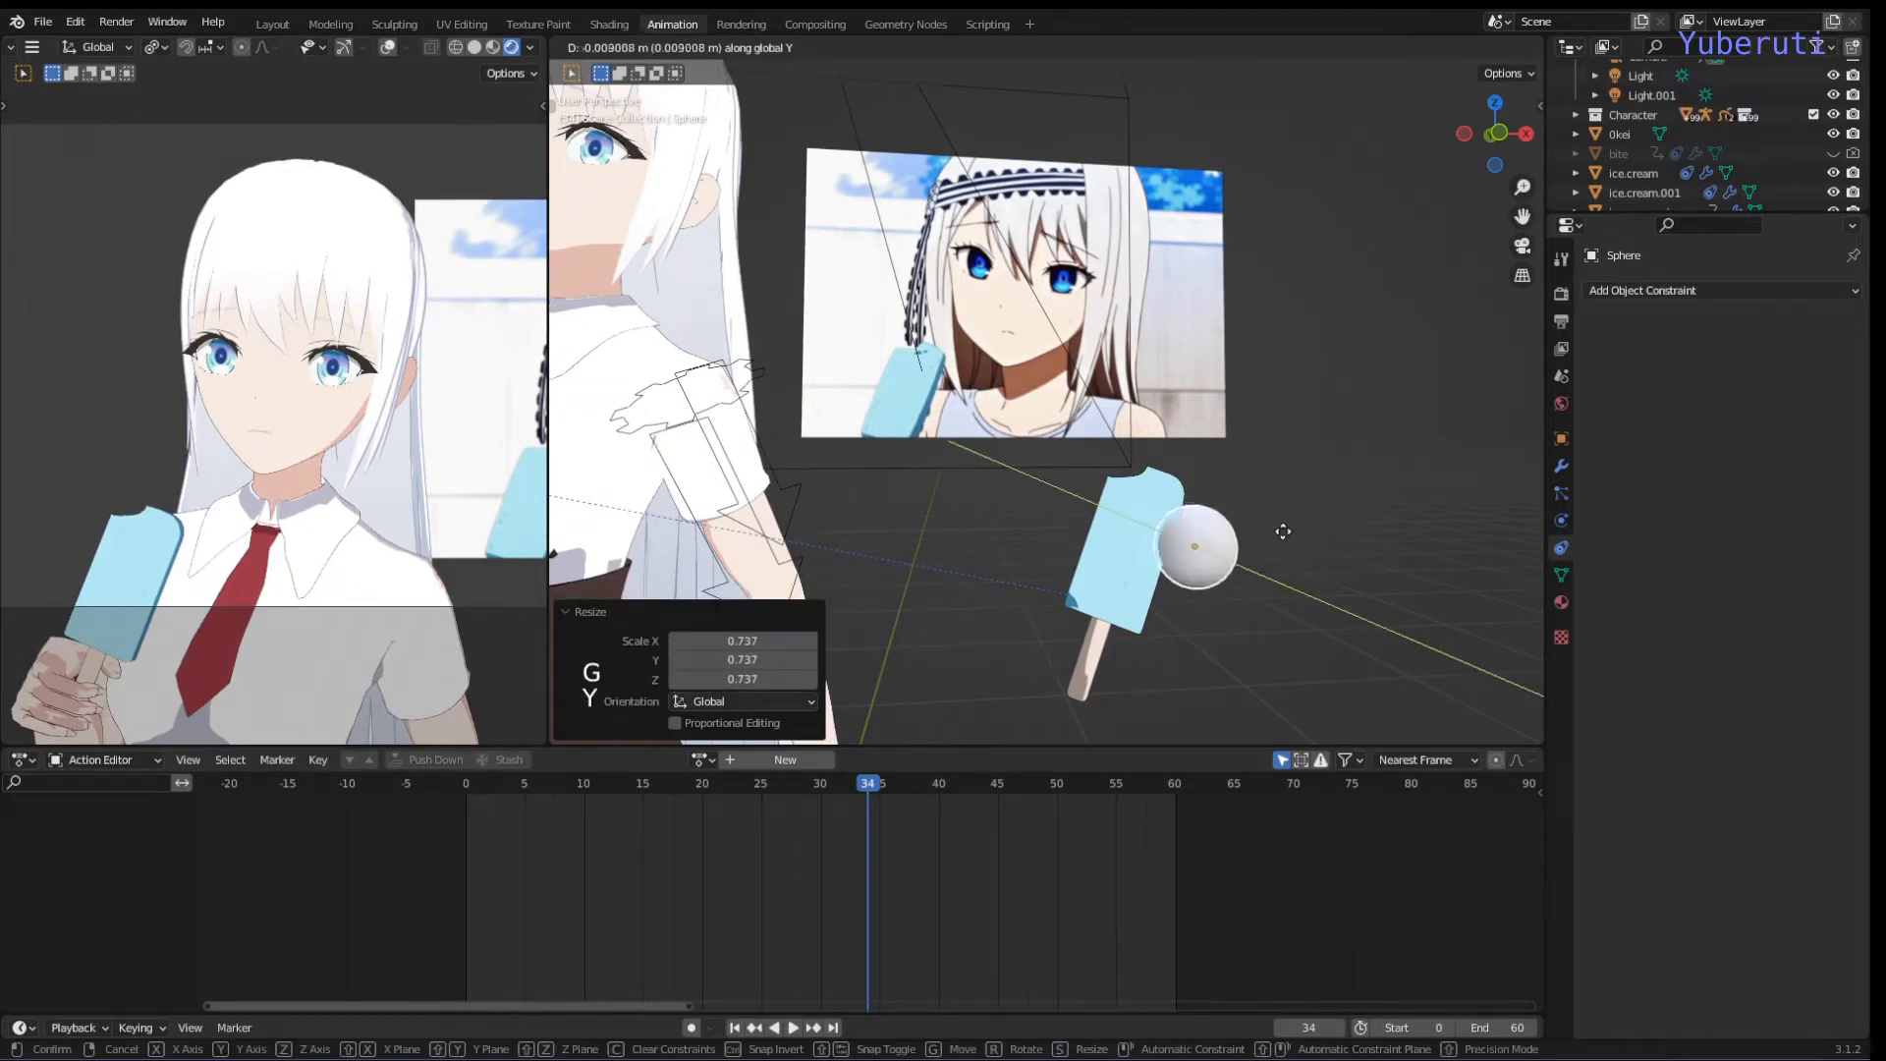
click(1284, 542)
Step: In front view, move the sphere about -0.013 m along X so it cuts deeper into the ice cream bar's edge
middle_drag(1271, 594, 1297, 593)
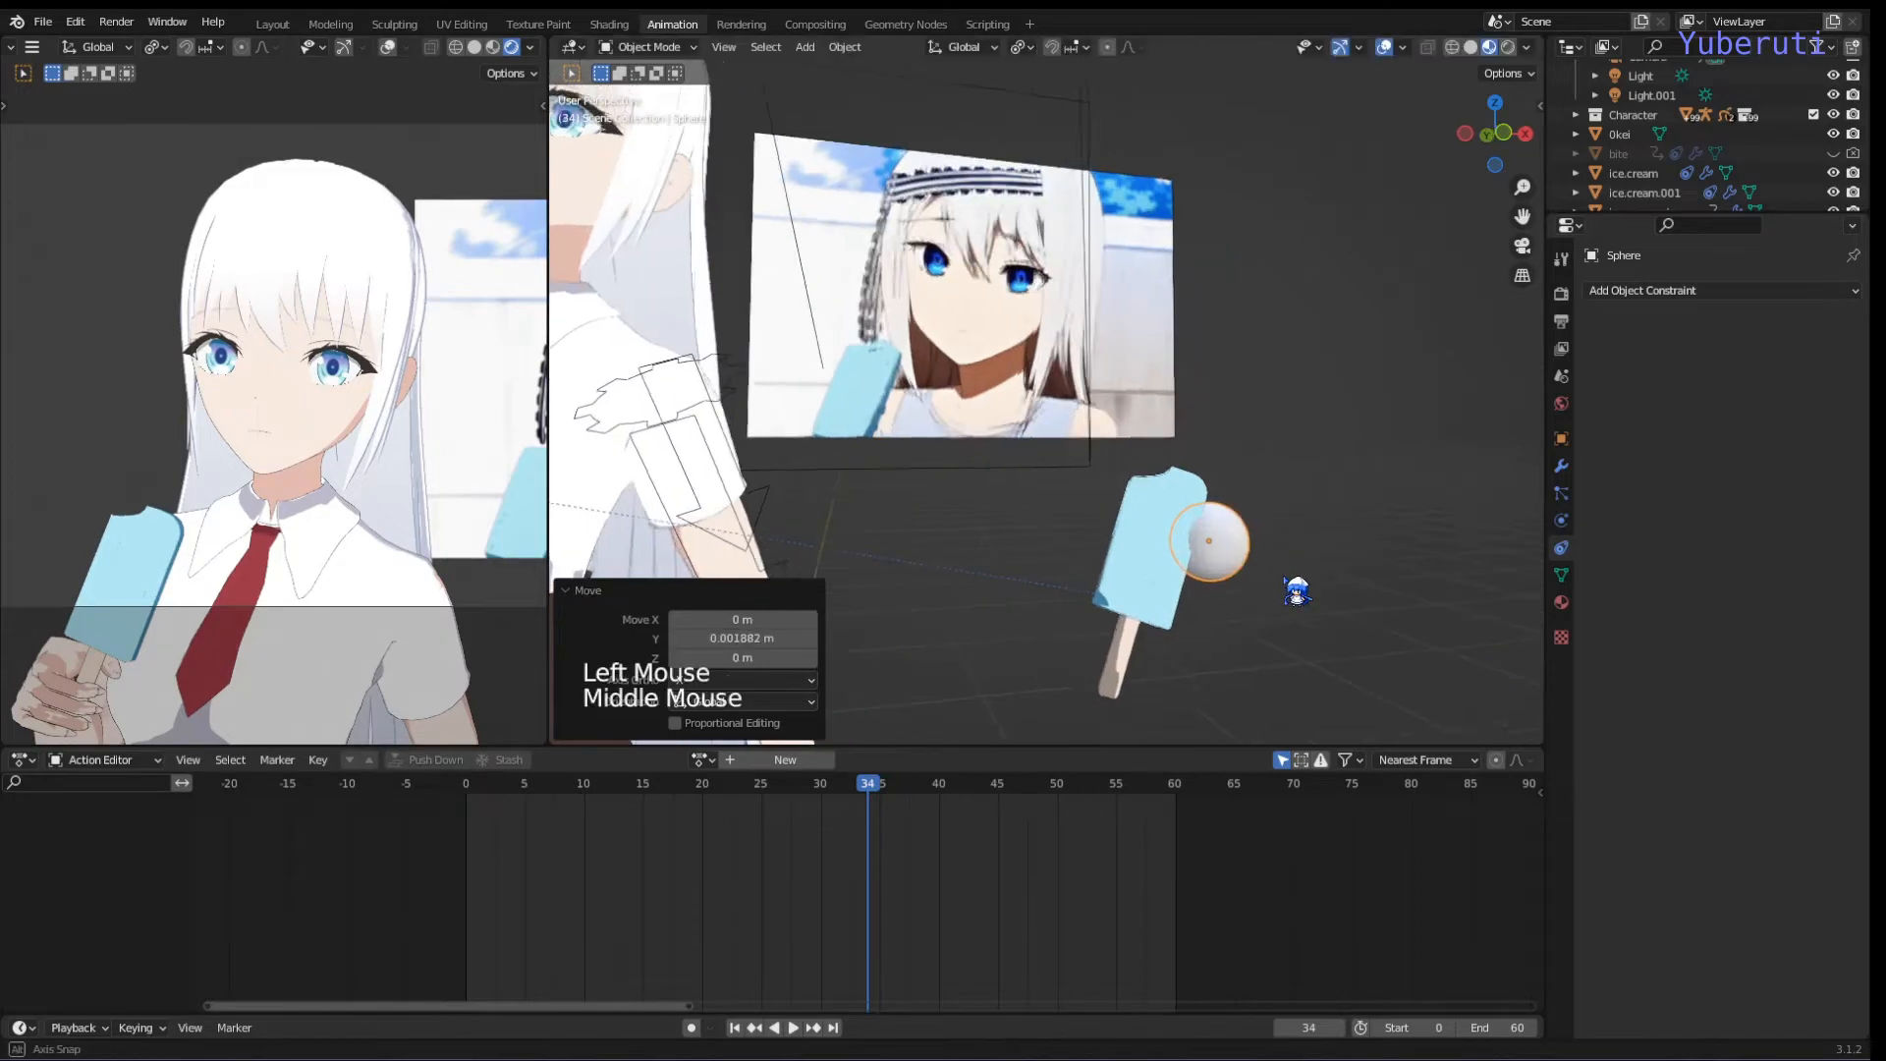
key(KP_1)
scroll(1172, 590, up, 2)
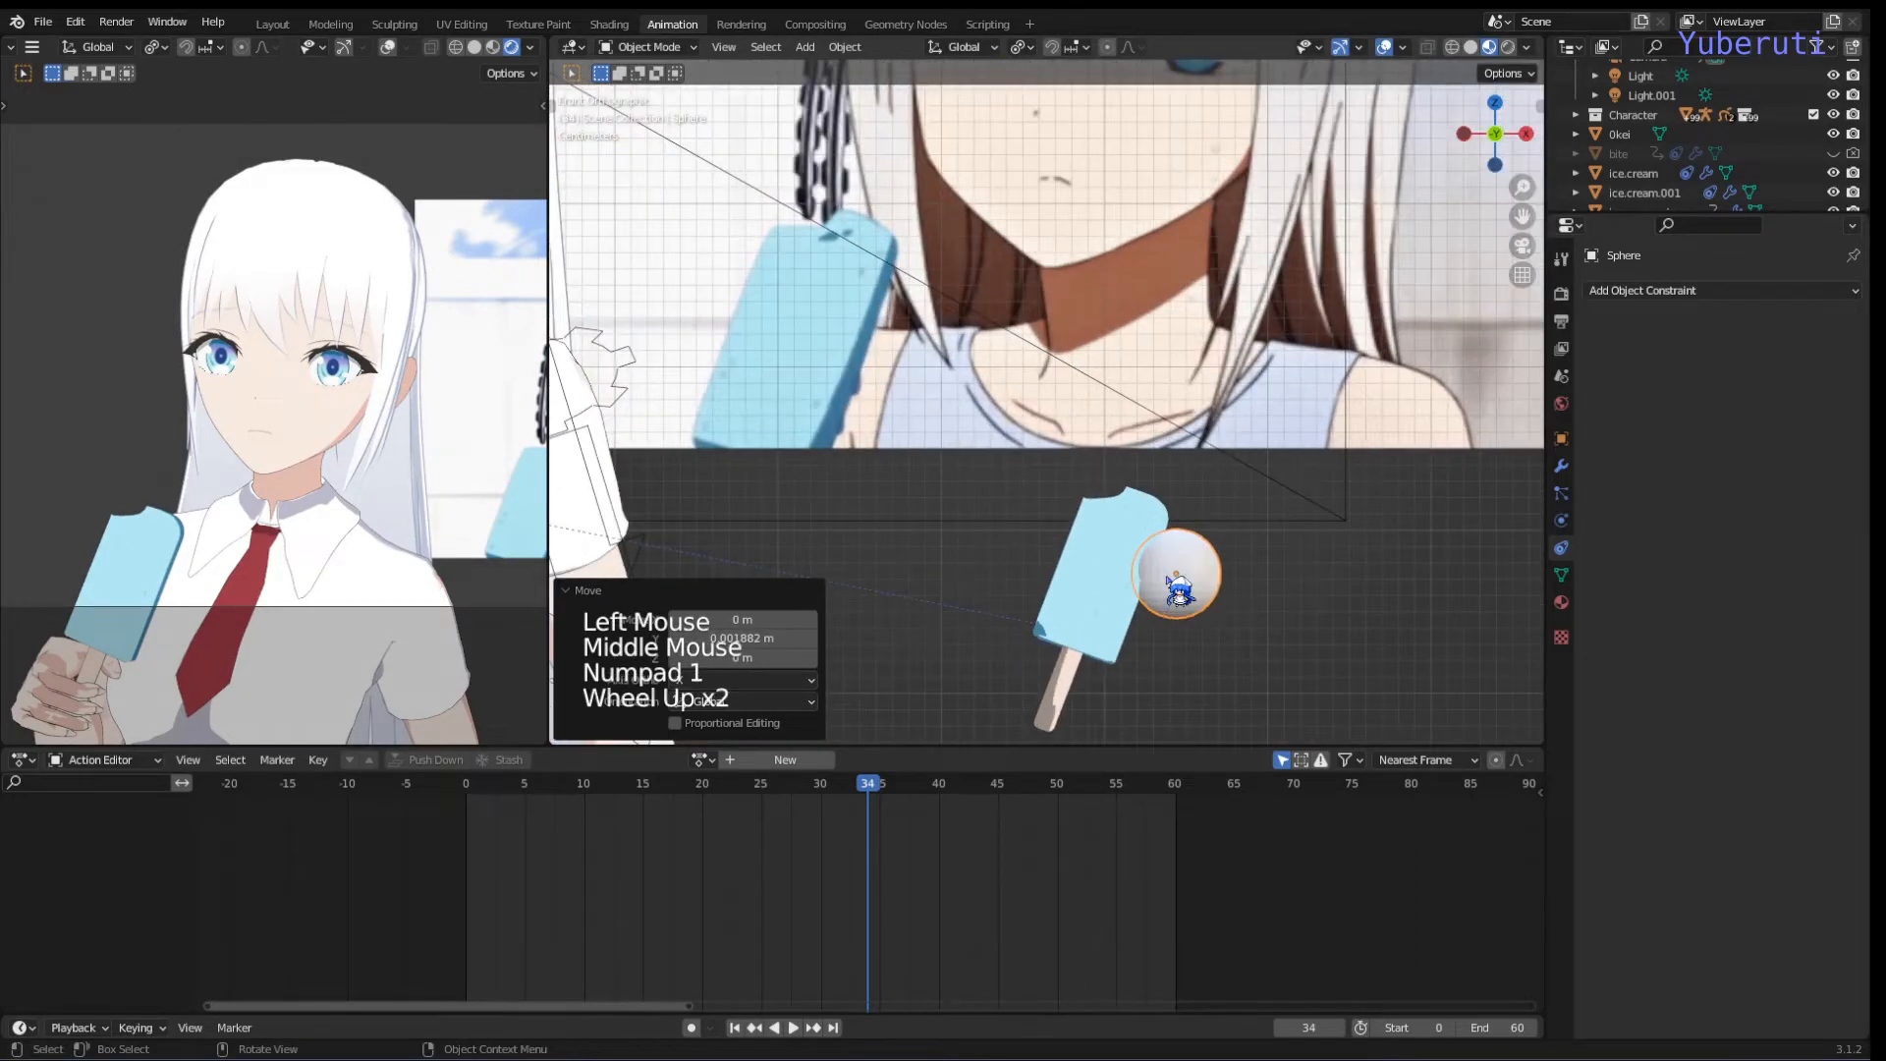
key(g)
click(1167, 593)
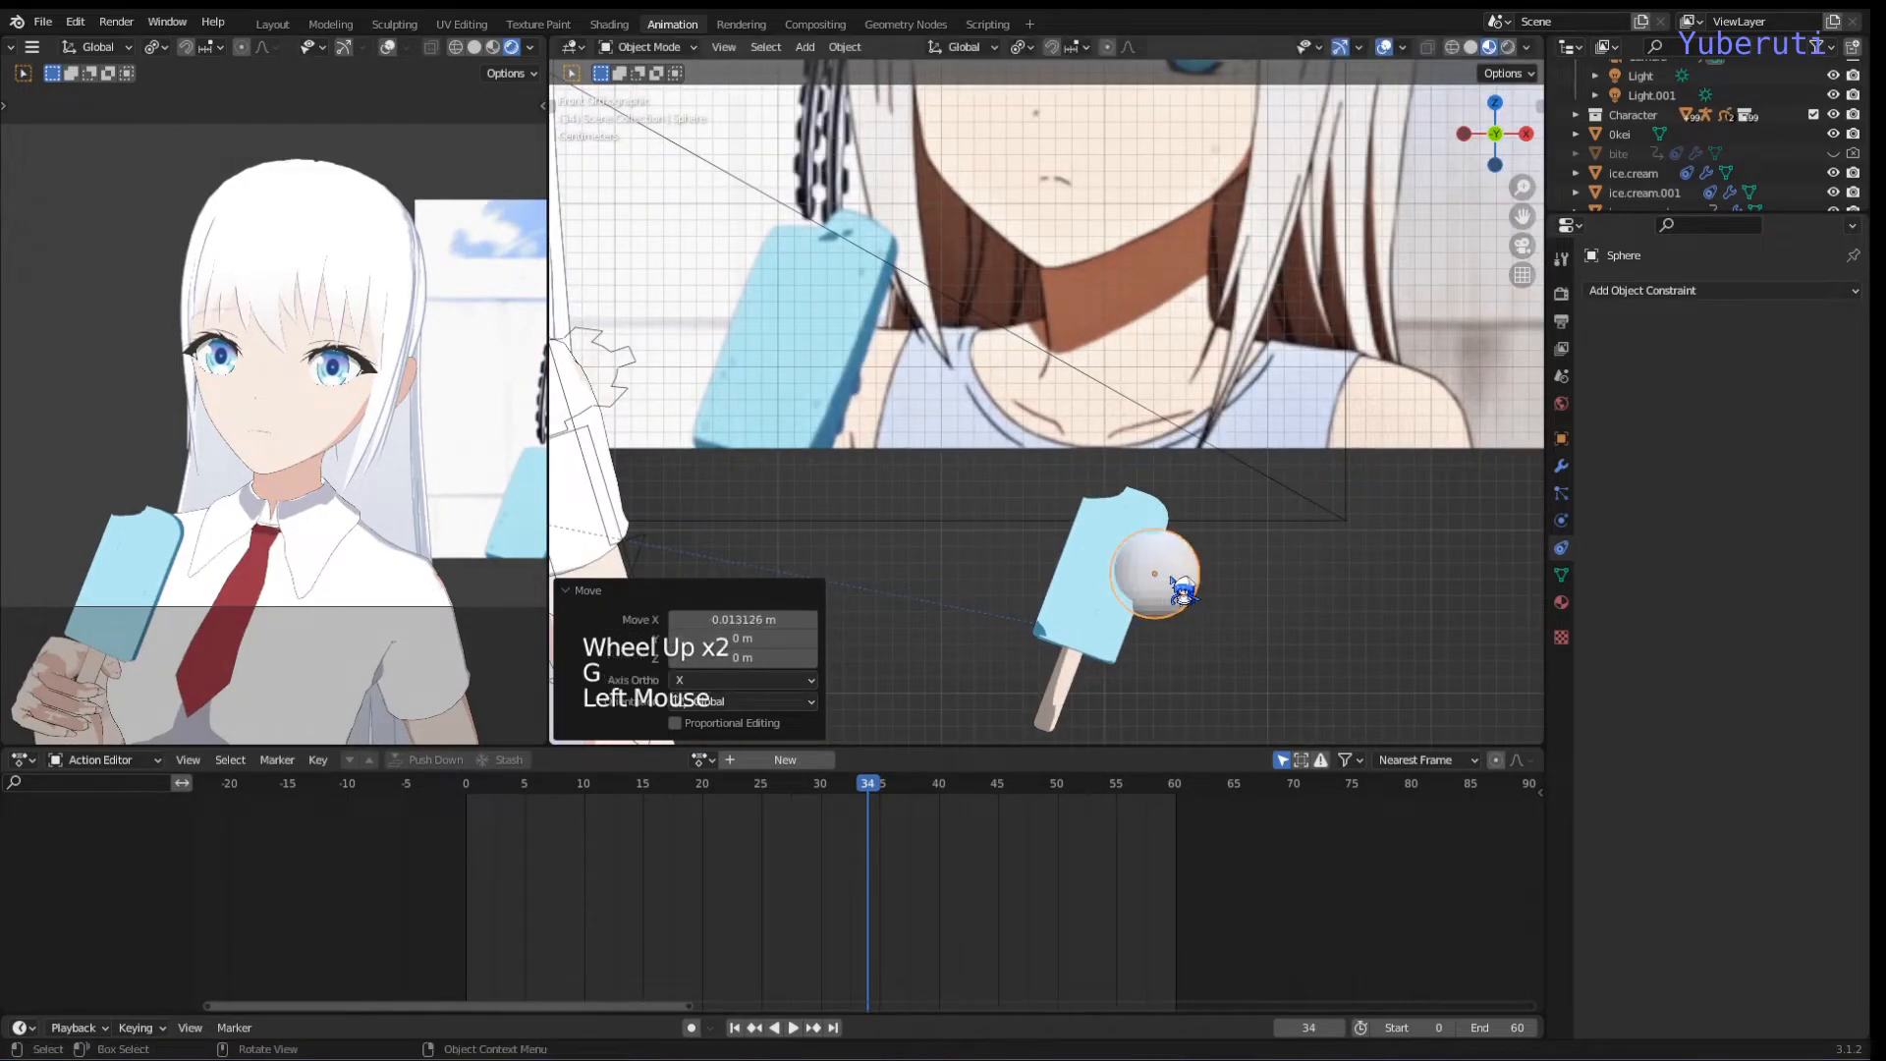
right_click(1167, 578)
click(1168, 578)
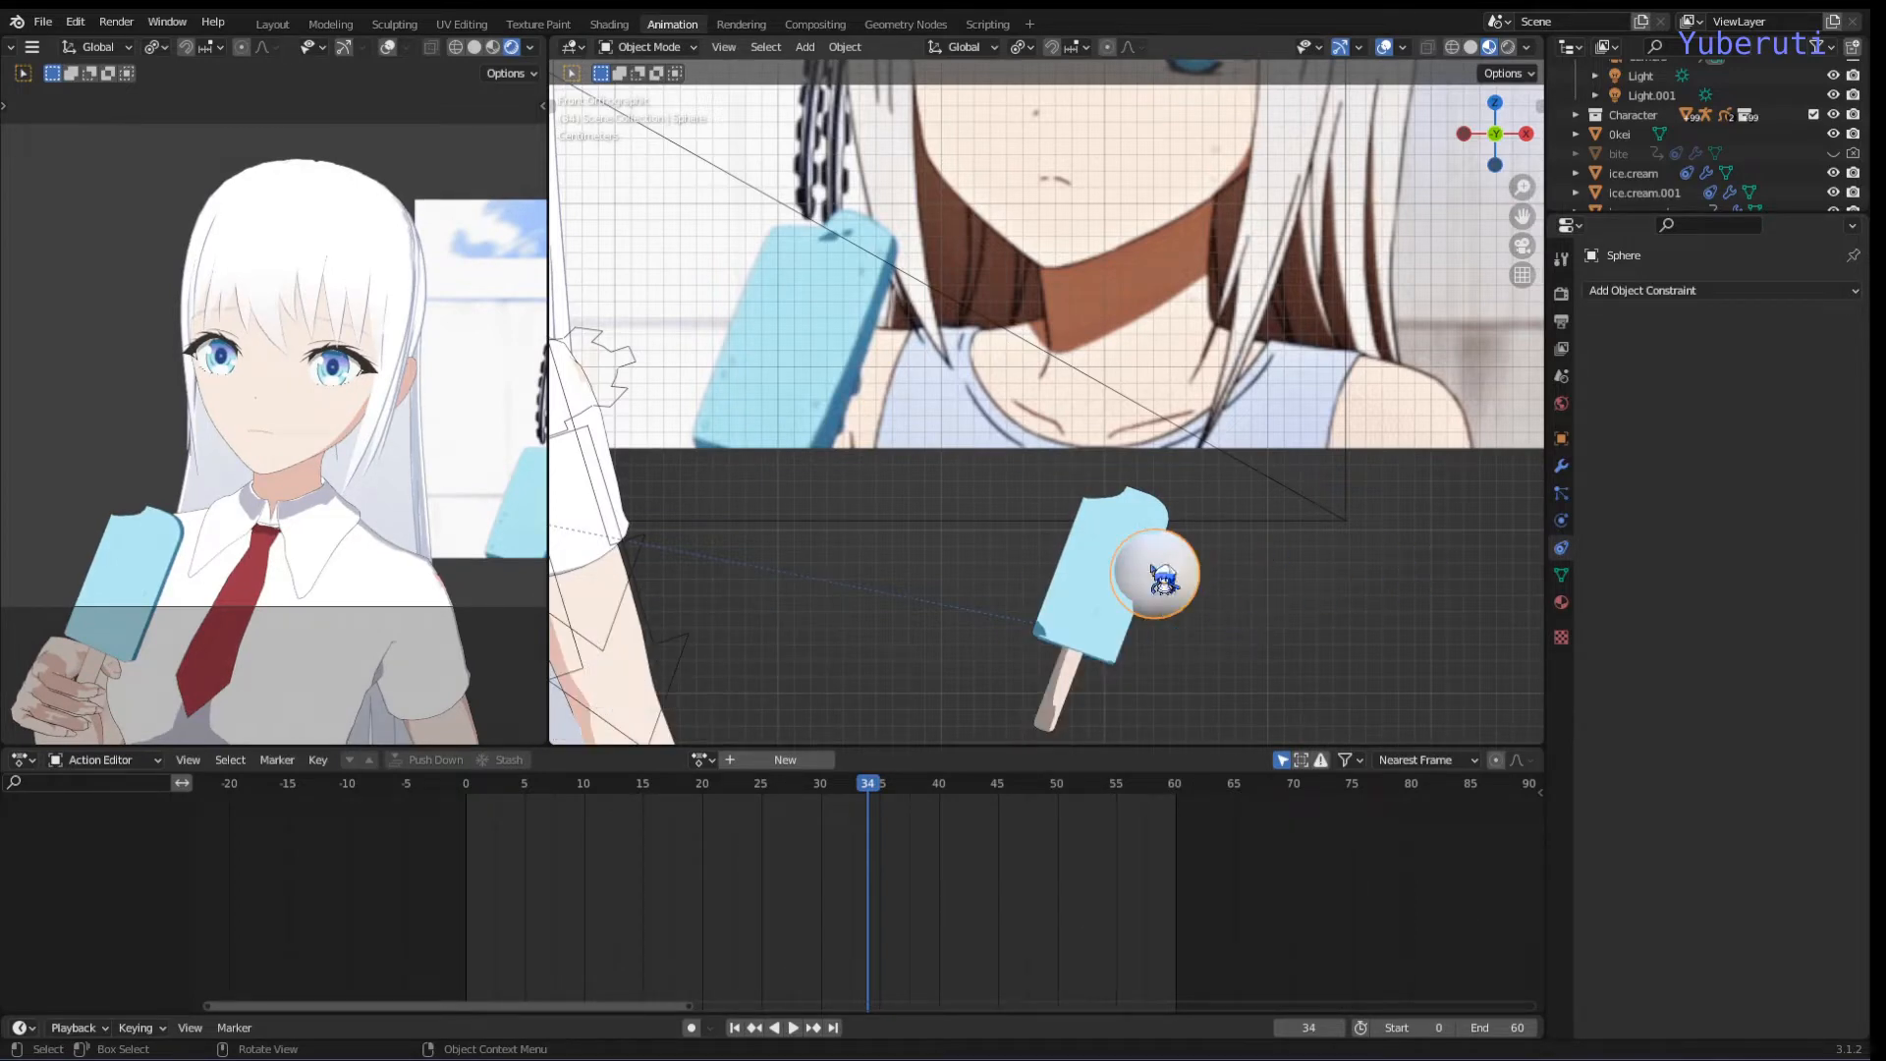
Step: Remove the Boolean modifier that uses the bite object from the duplicated ice cream bar
click(1109, 603)
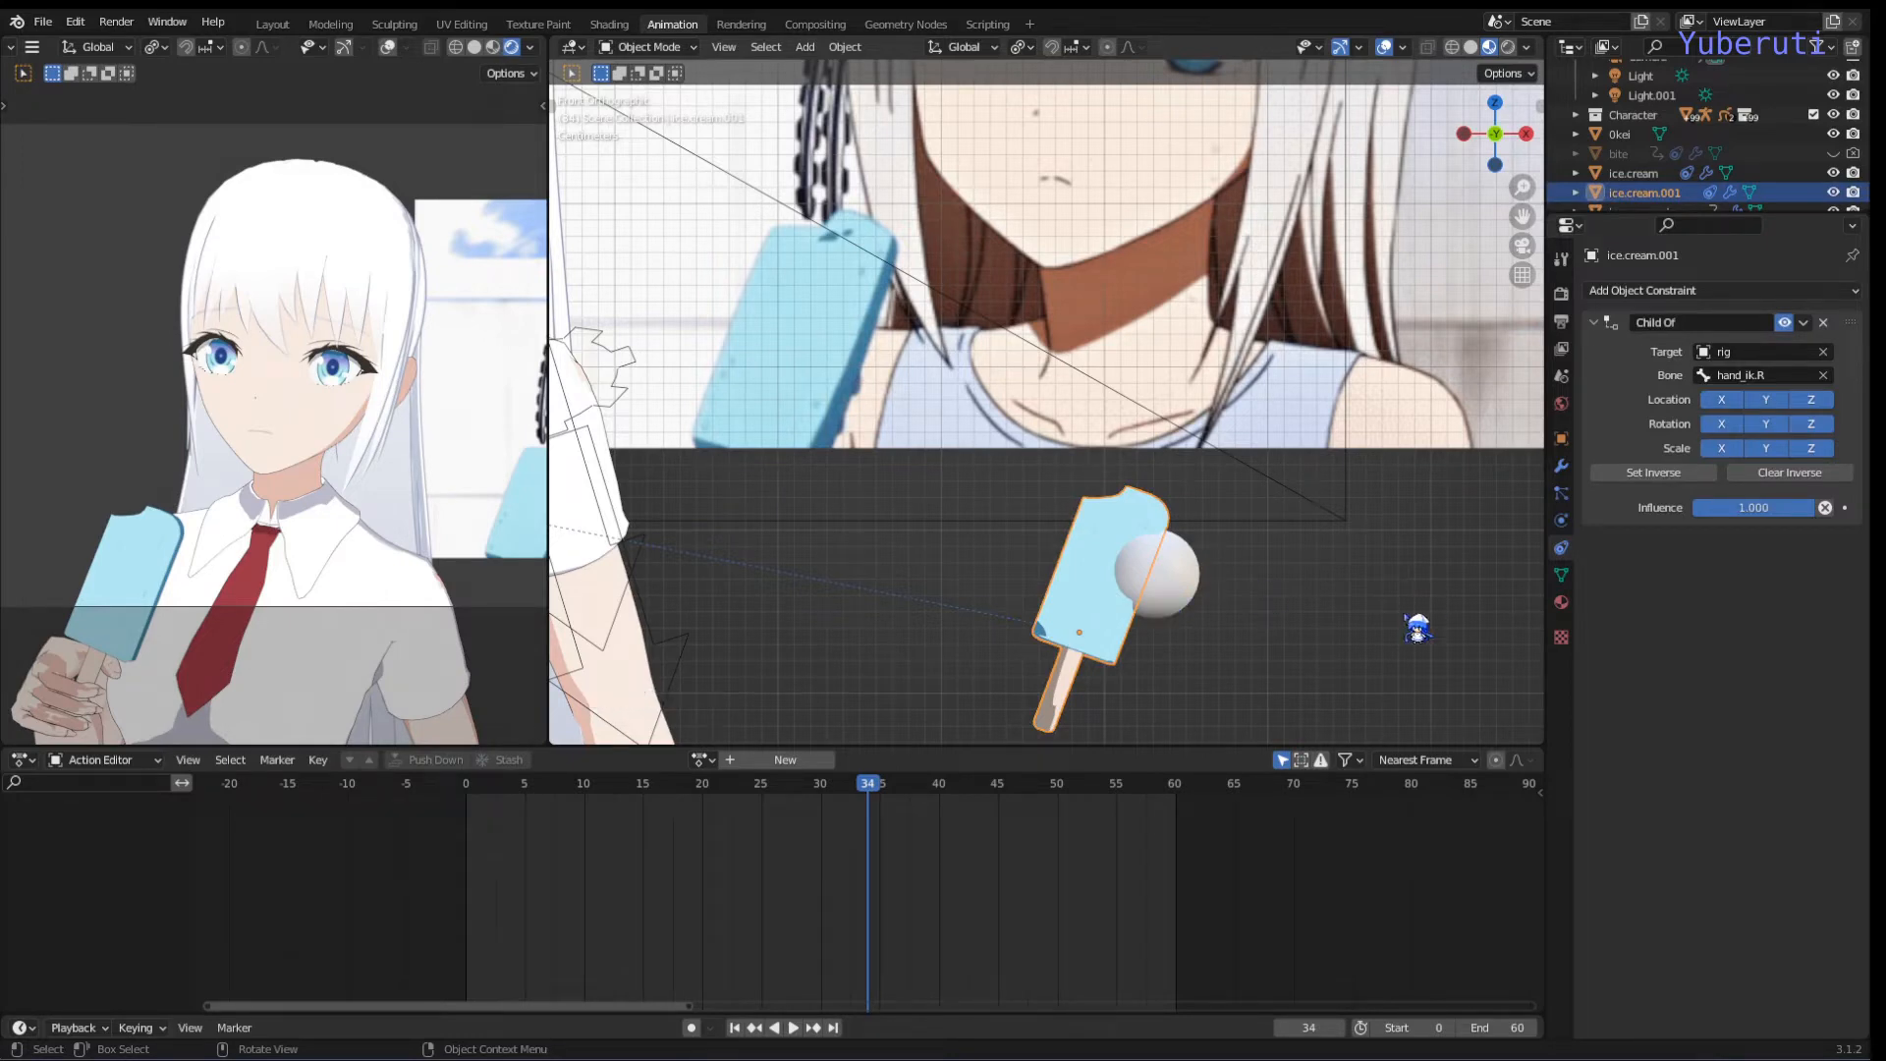
click(1561, 468)
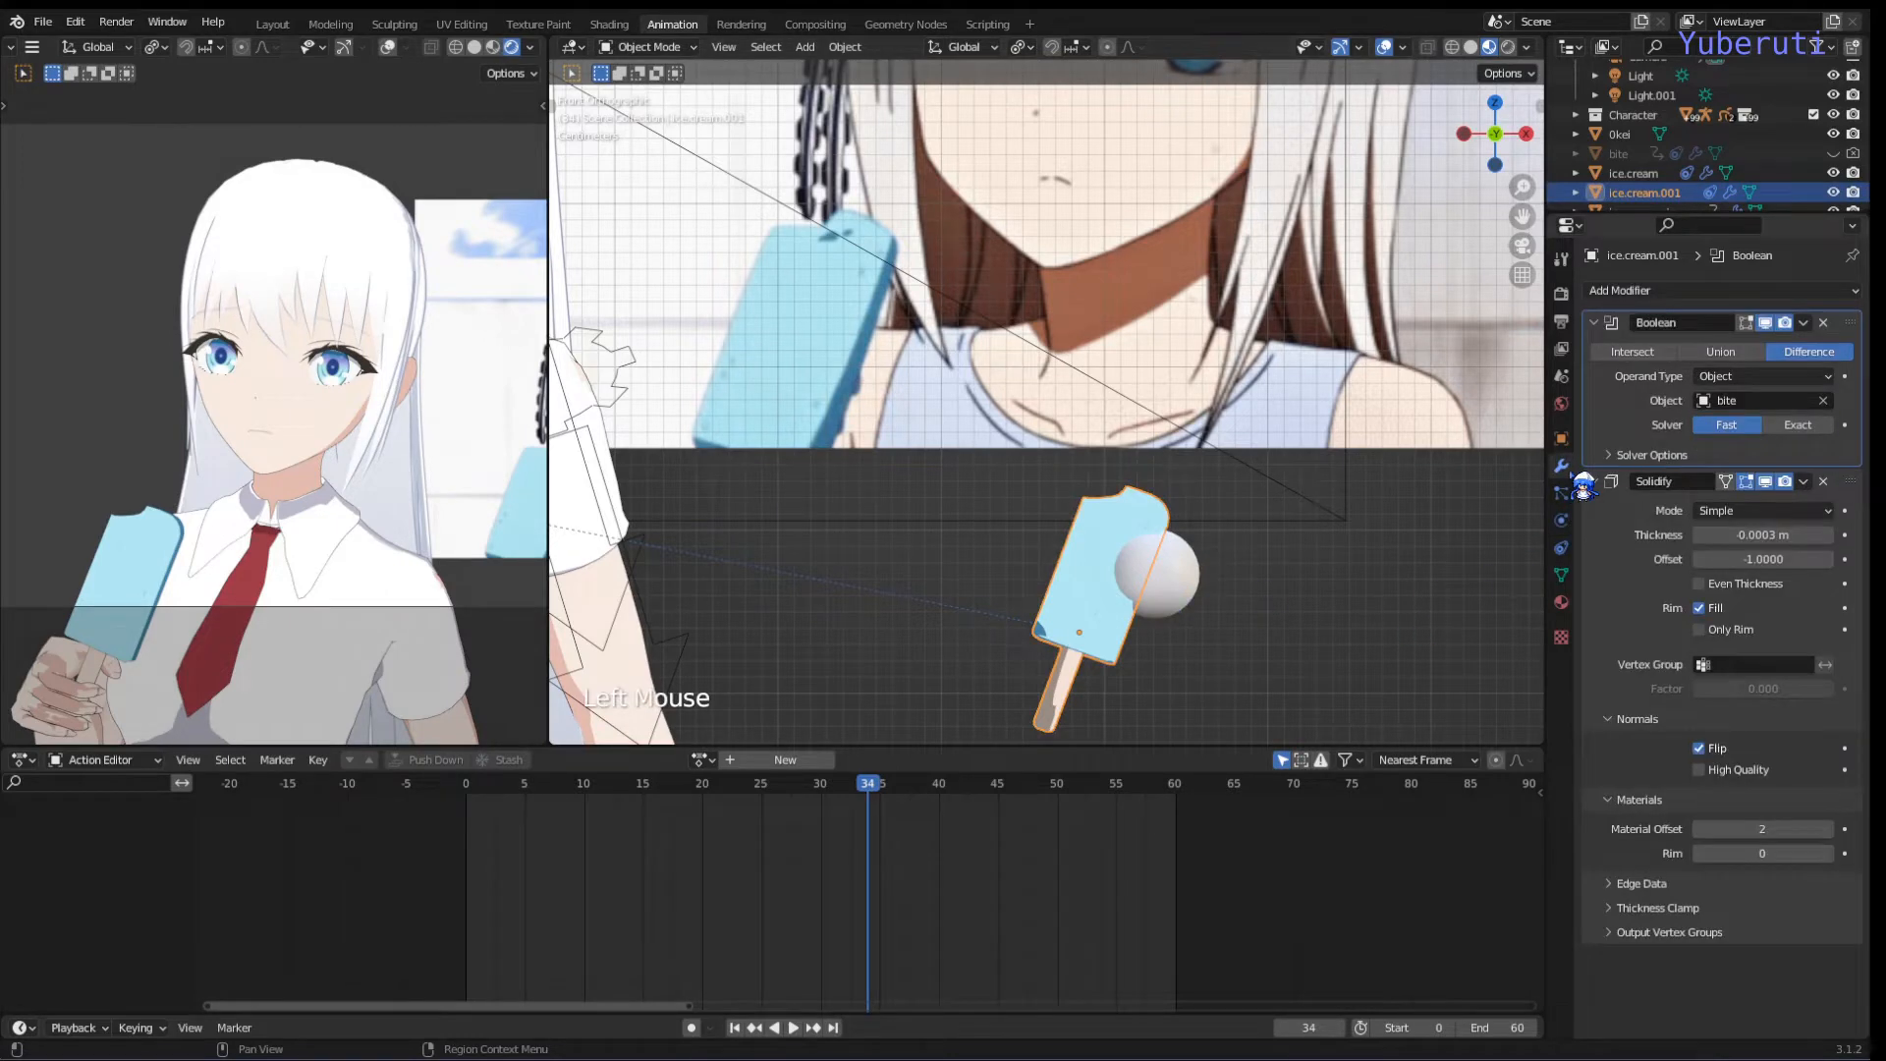
click(1831, 325)
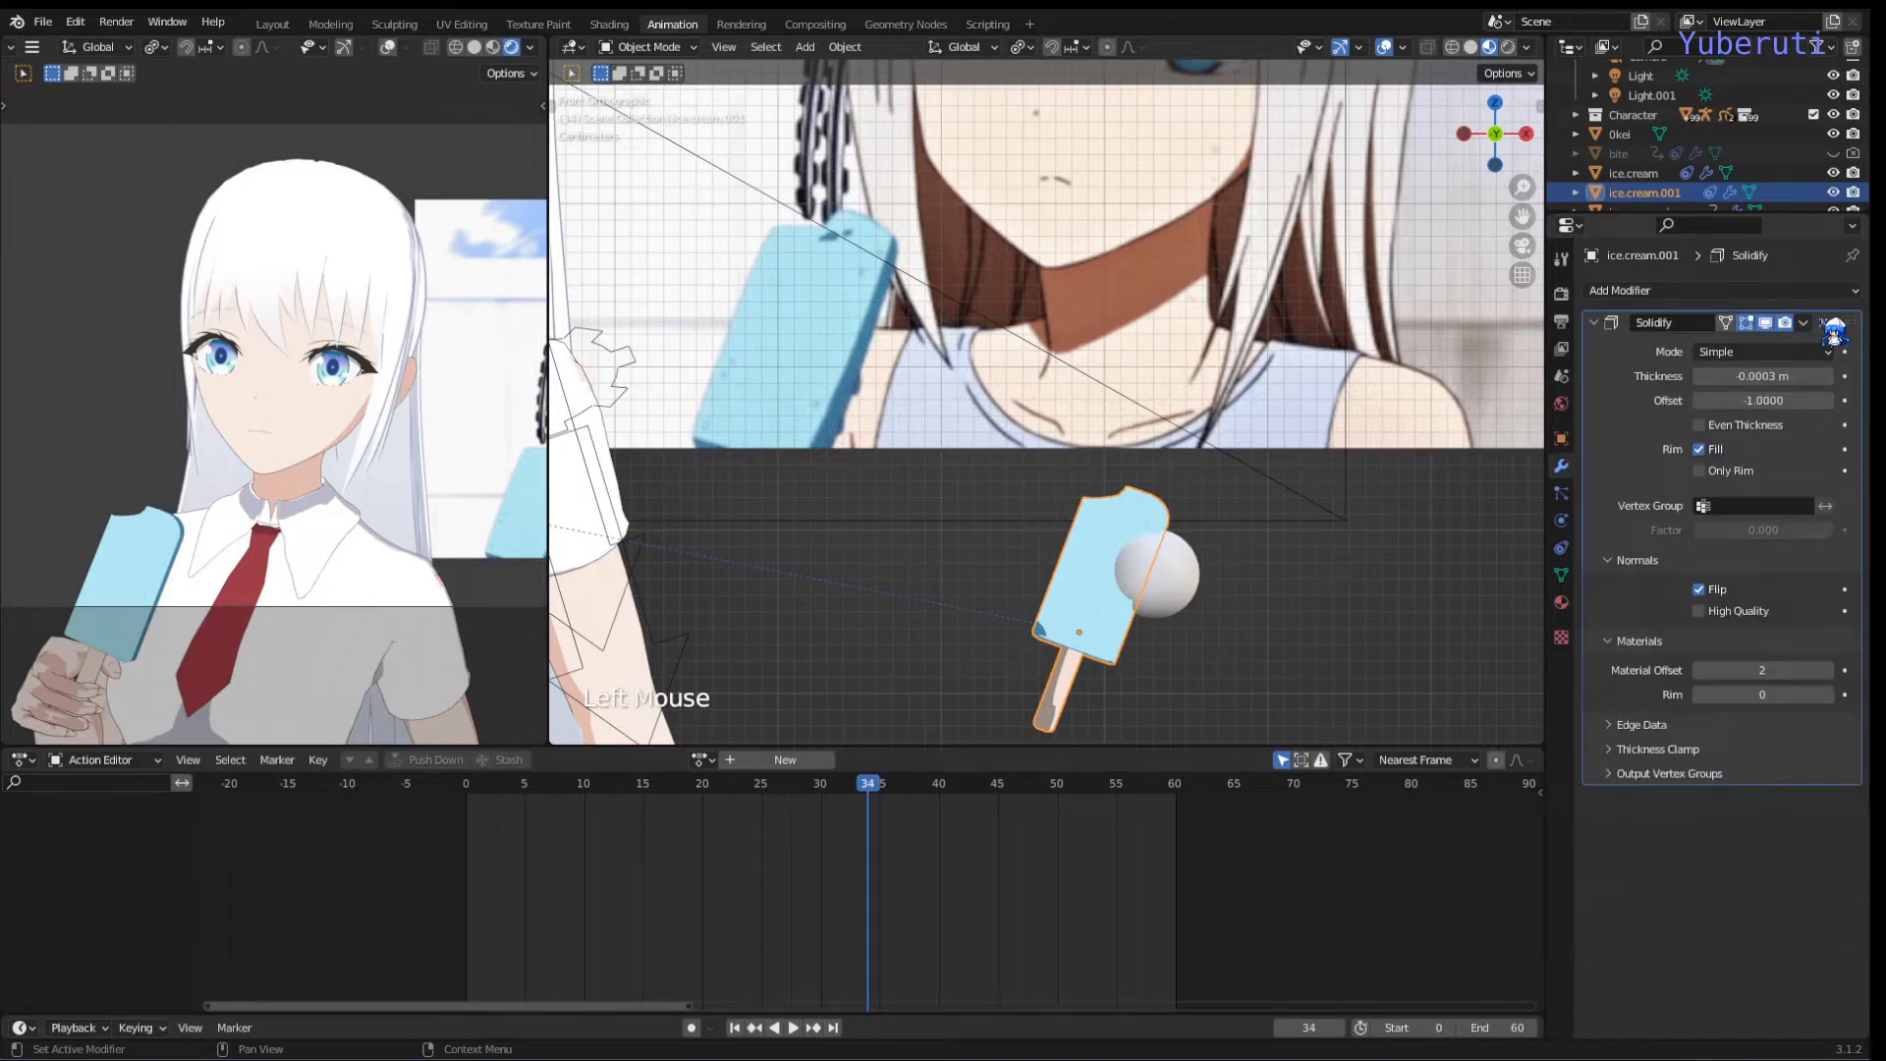
Step: Add a new Boolean modifier to the duplicated ice cream bar and move it above the Solidify modifier
click(1766, 292)
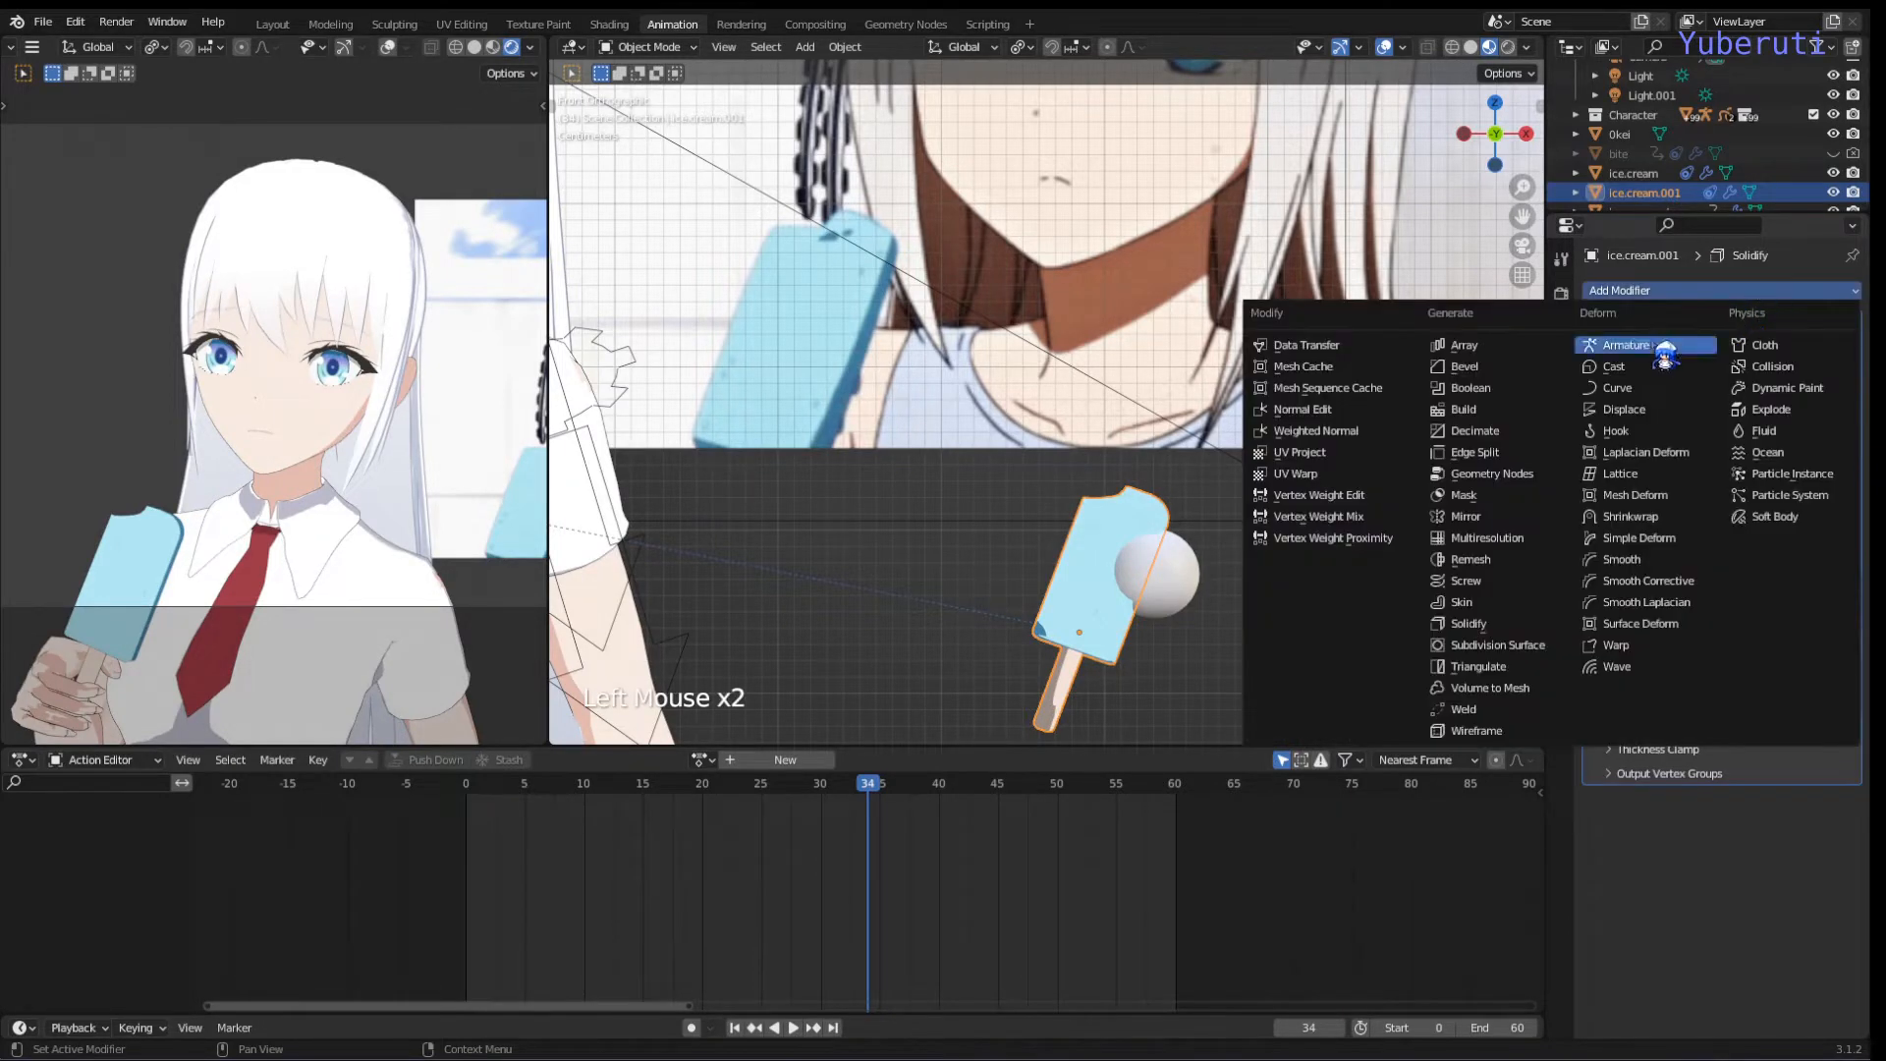
click(1550, 389)
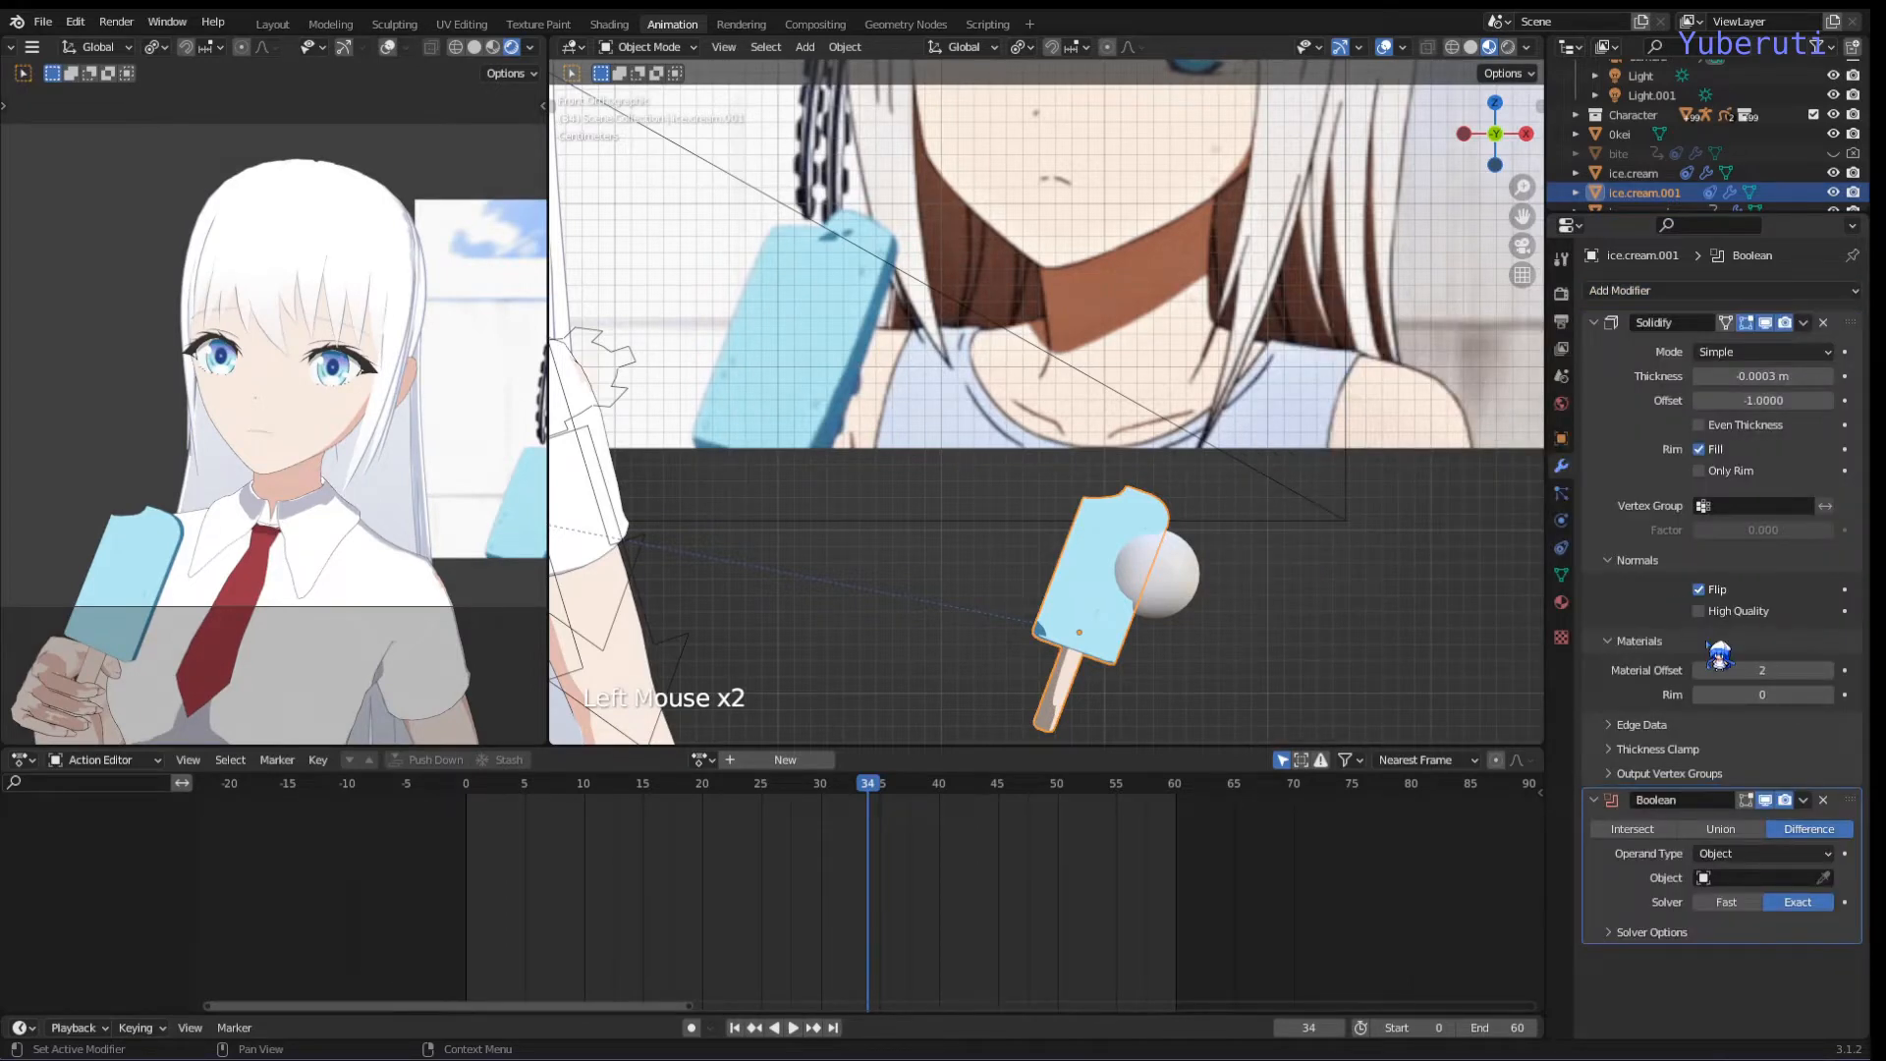
drag(1859, 800, 1837, 334)
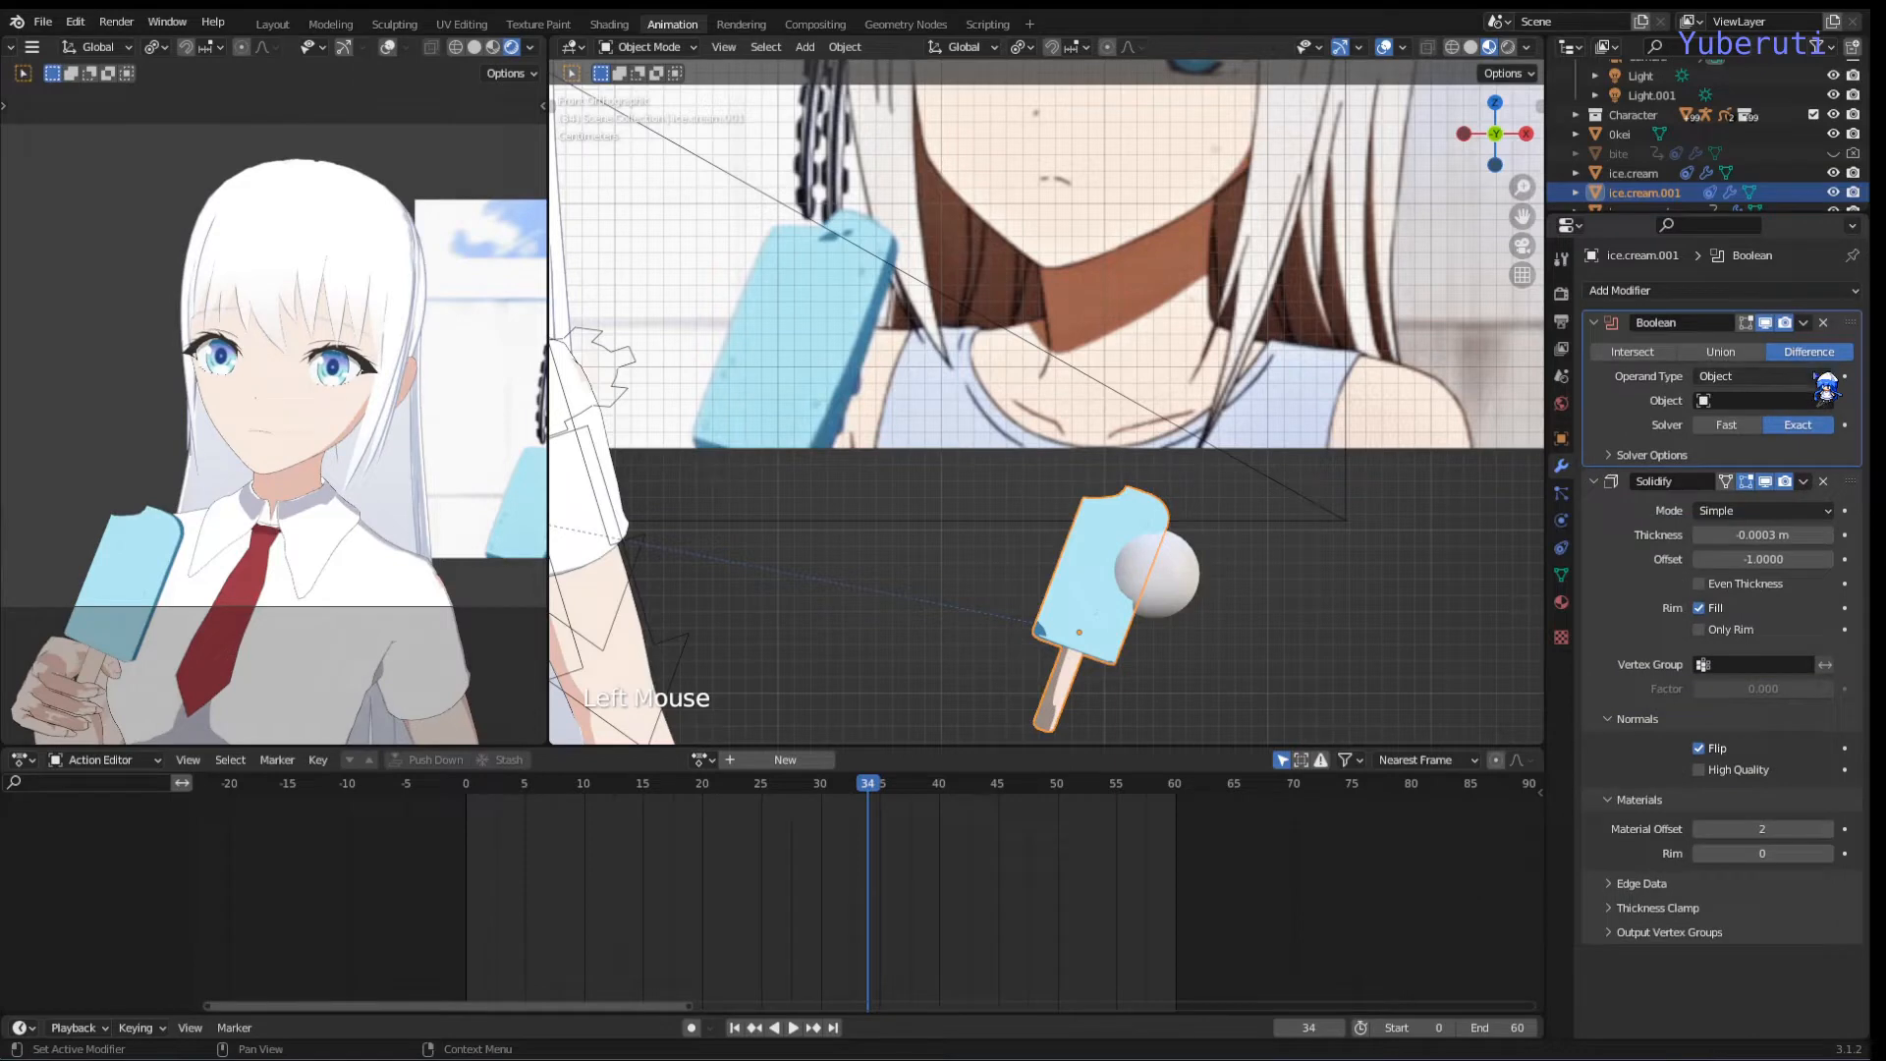
Step: Set the sphere as the Boolean modifier's cutting object on the duplicated ice cream bar and use the Fast solver
click(1822, 370)
click(1752, 400)
click(1822, 400)
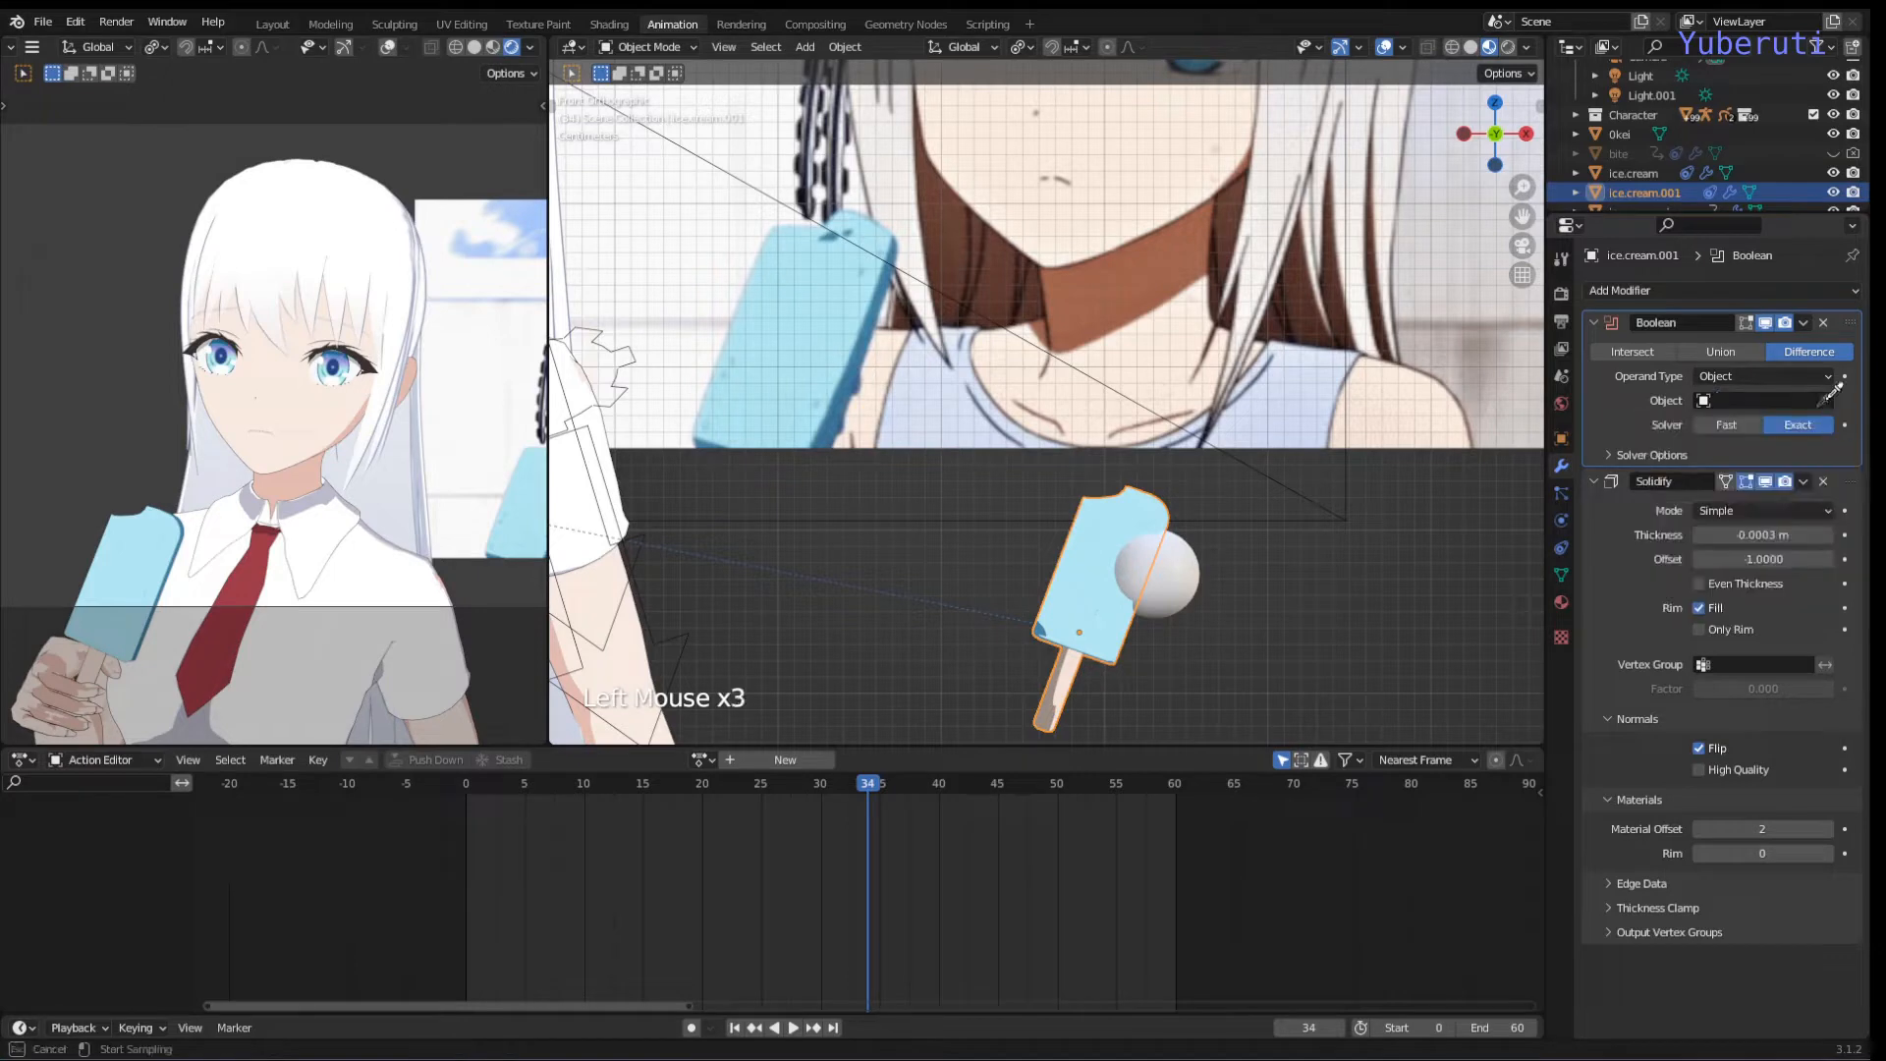
click(1194, 589)
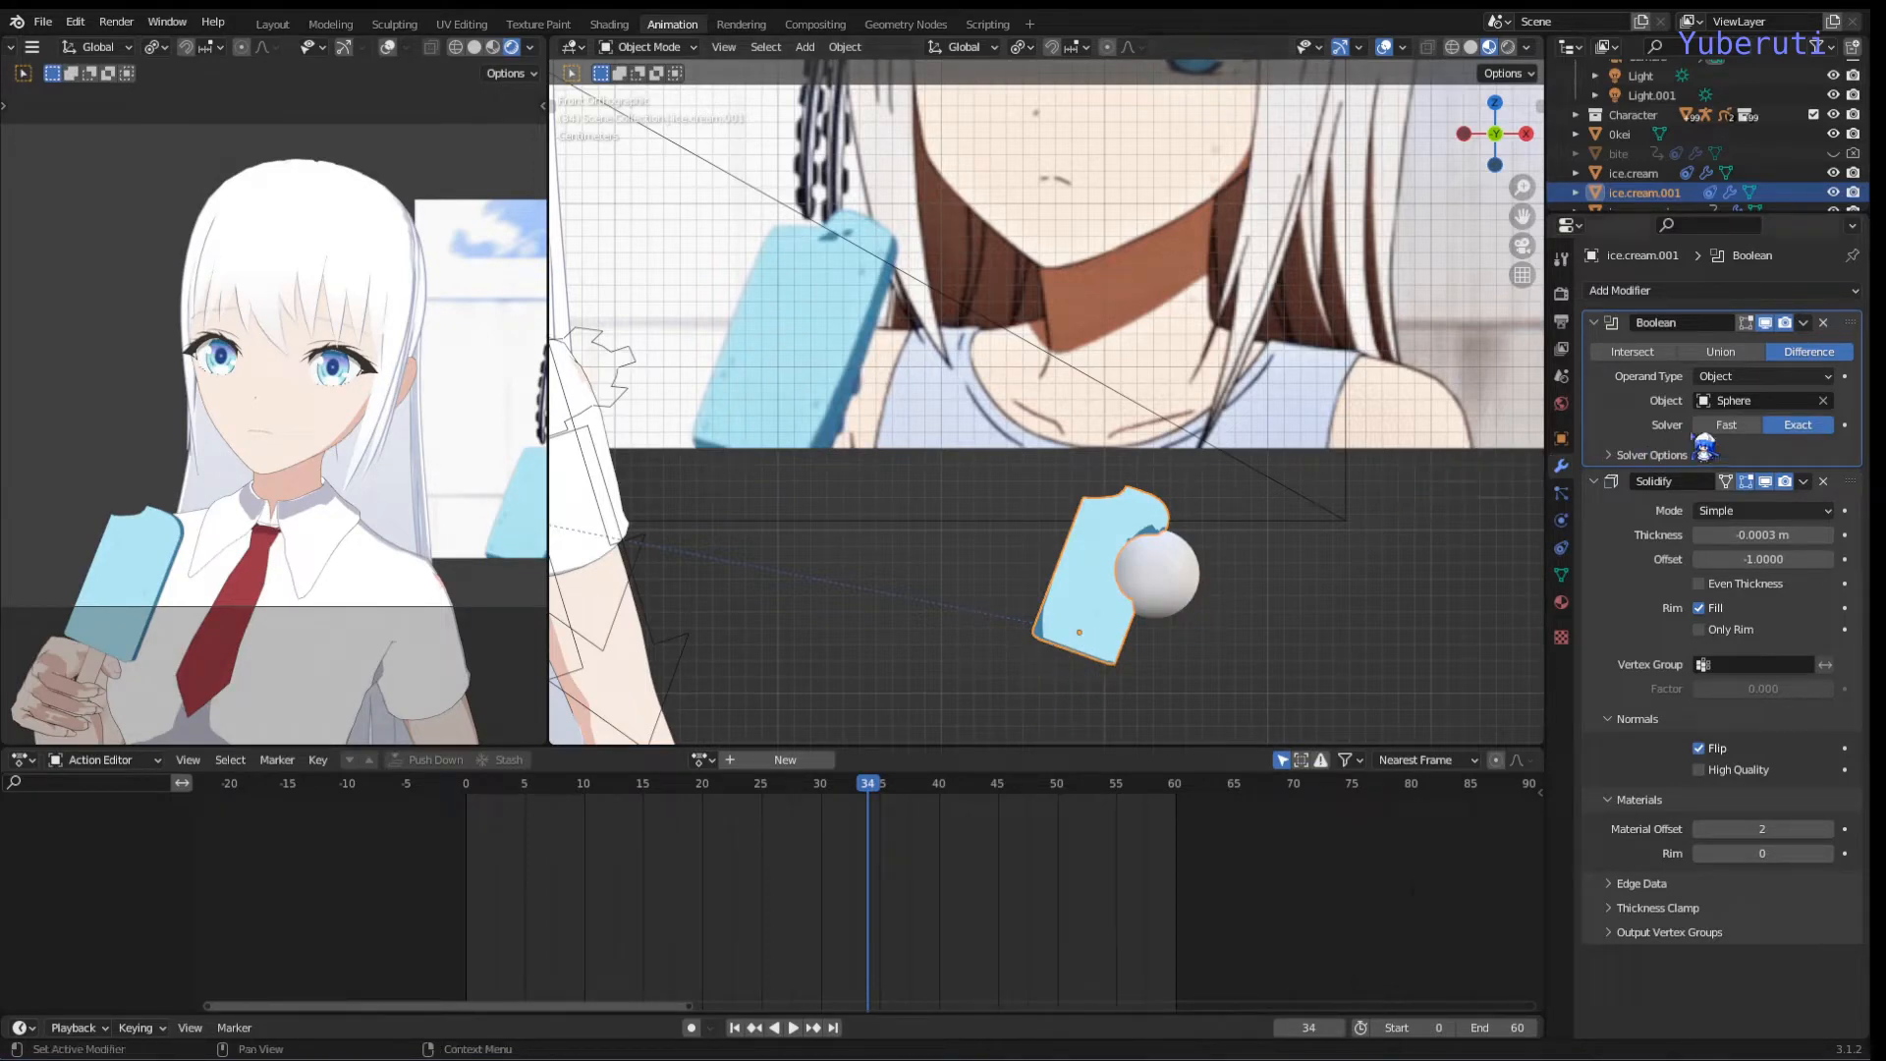
click(1721, 425)
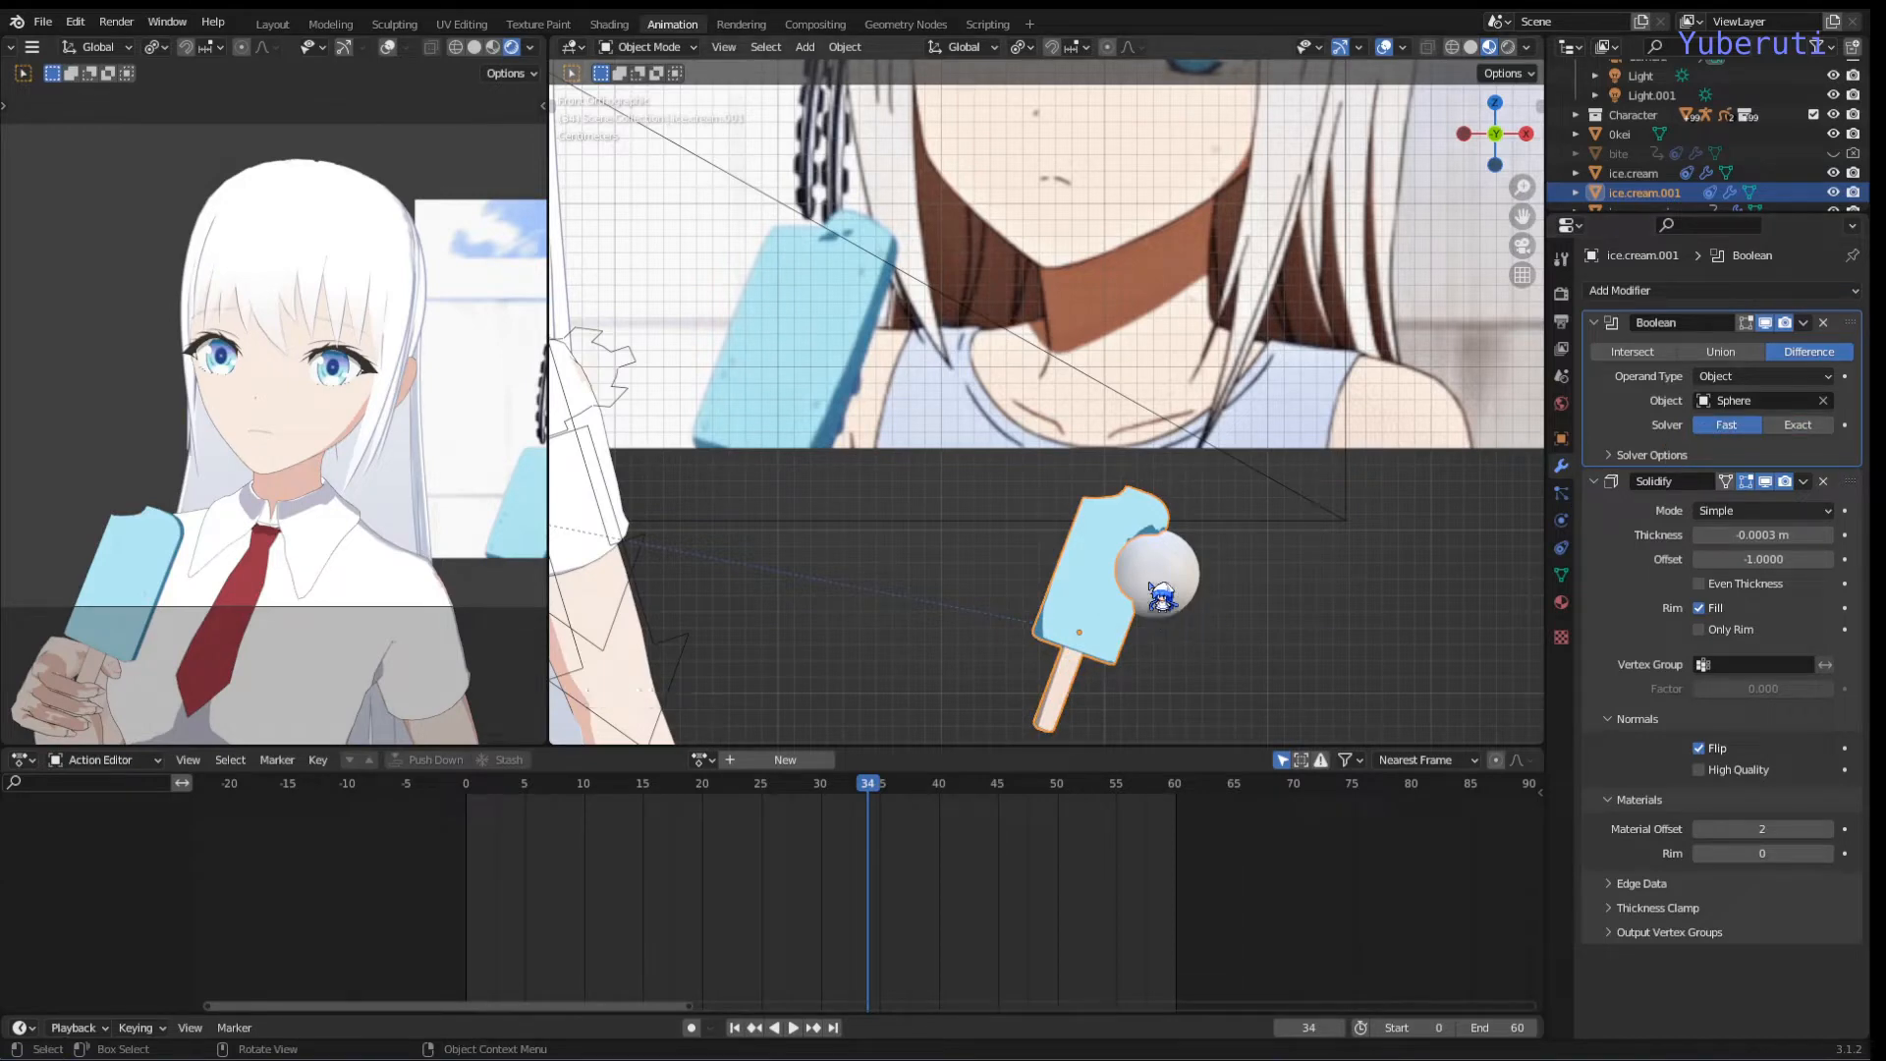
Step: Move the sphere about -0.002 m along X and 0.002 m along Z, deeper into the ice cream bar's edge
key(g)
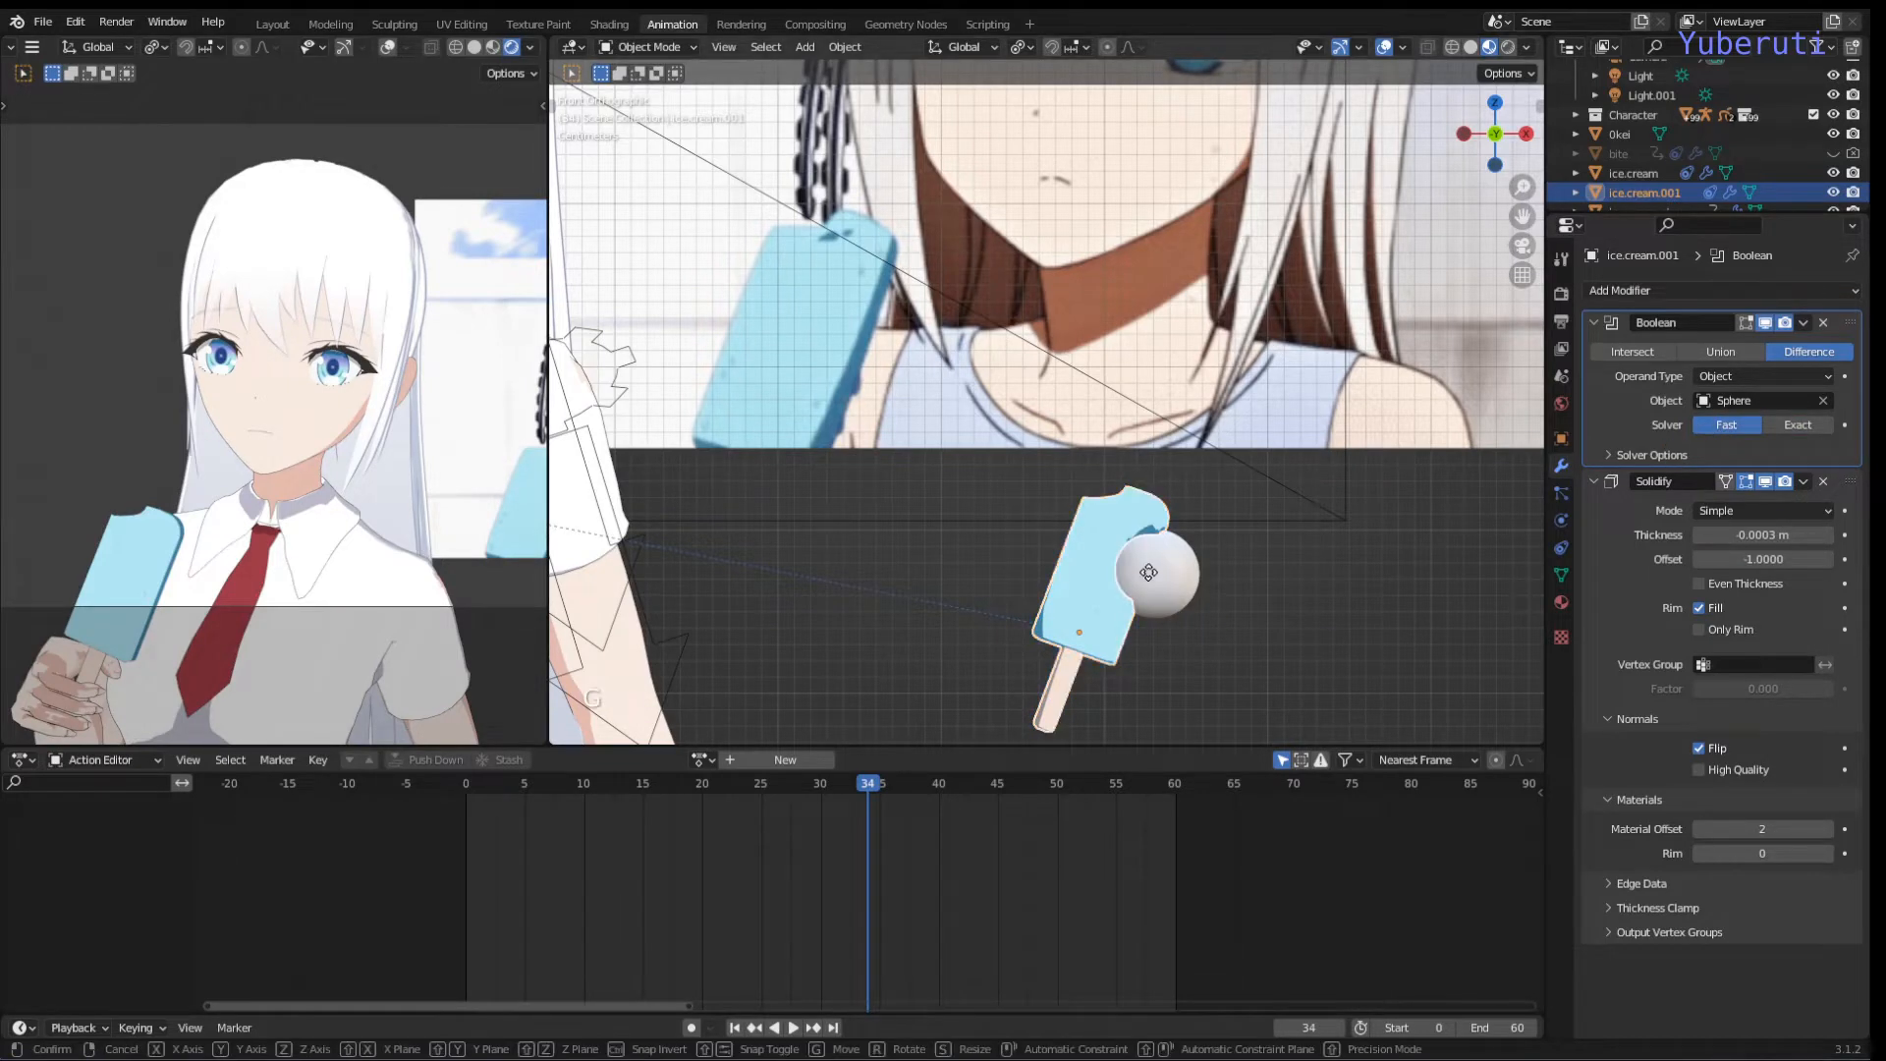
right_click(1151, 569)
click(1179, 587)
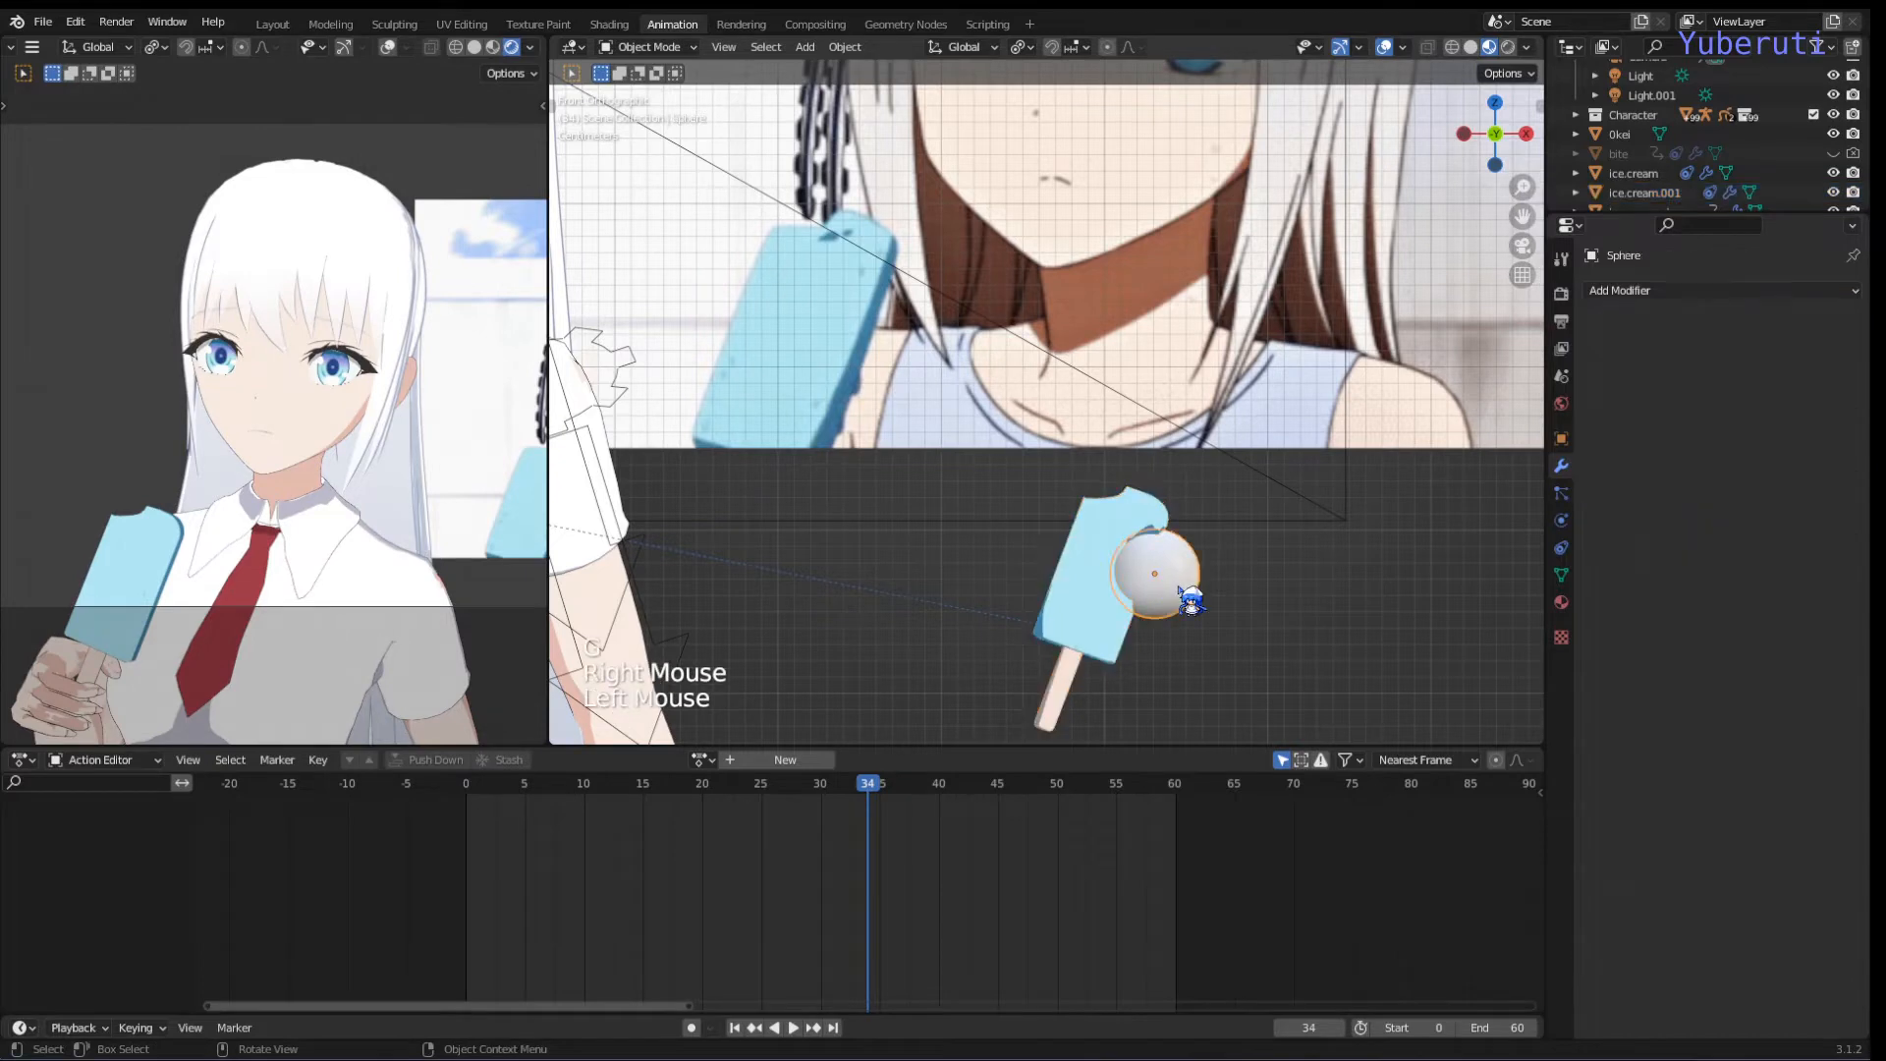
key(g)
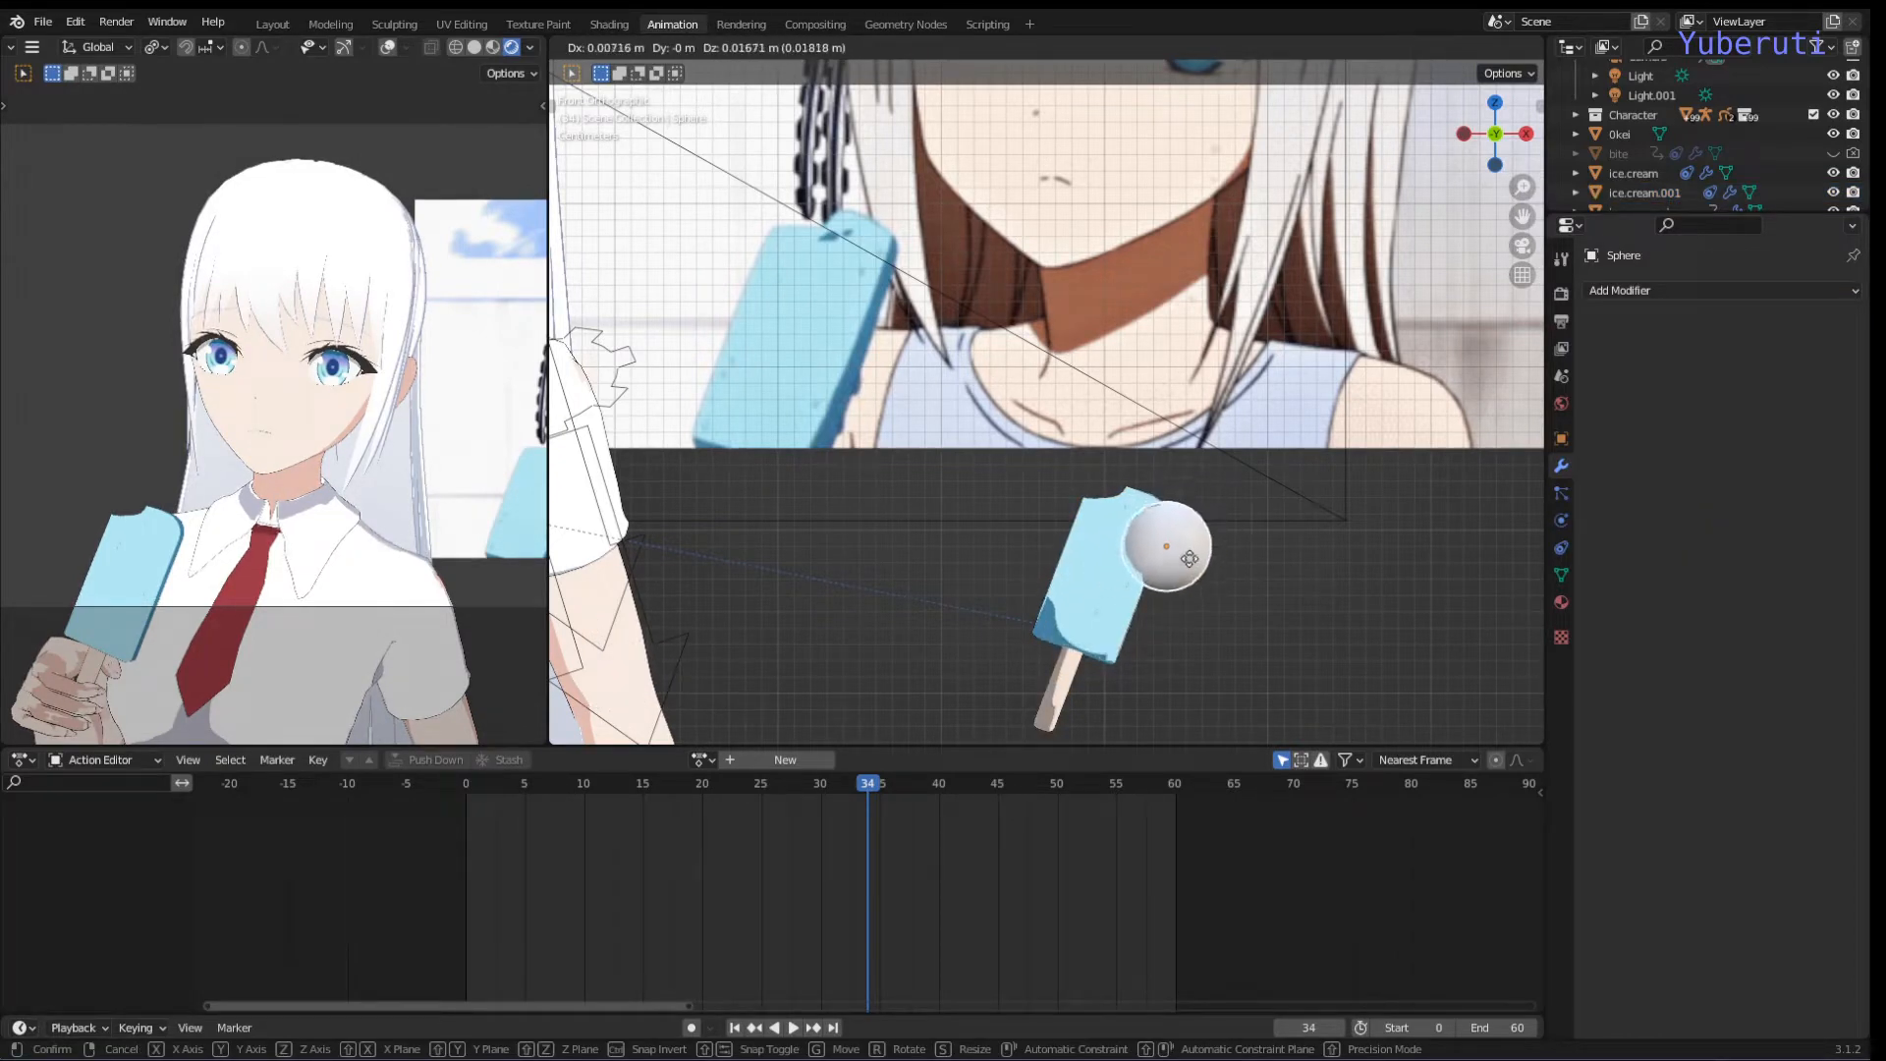
click(1175, 582)
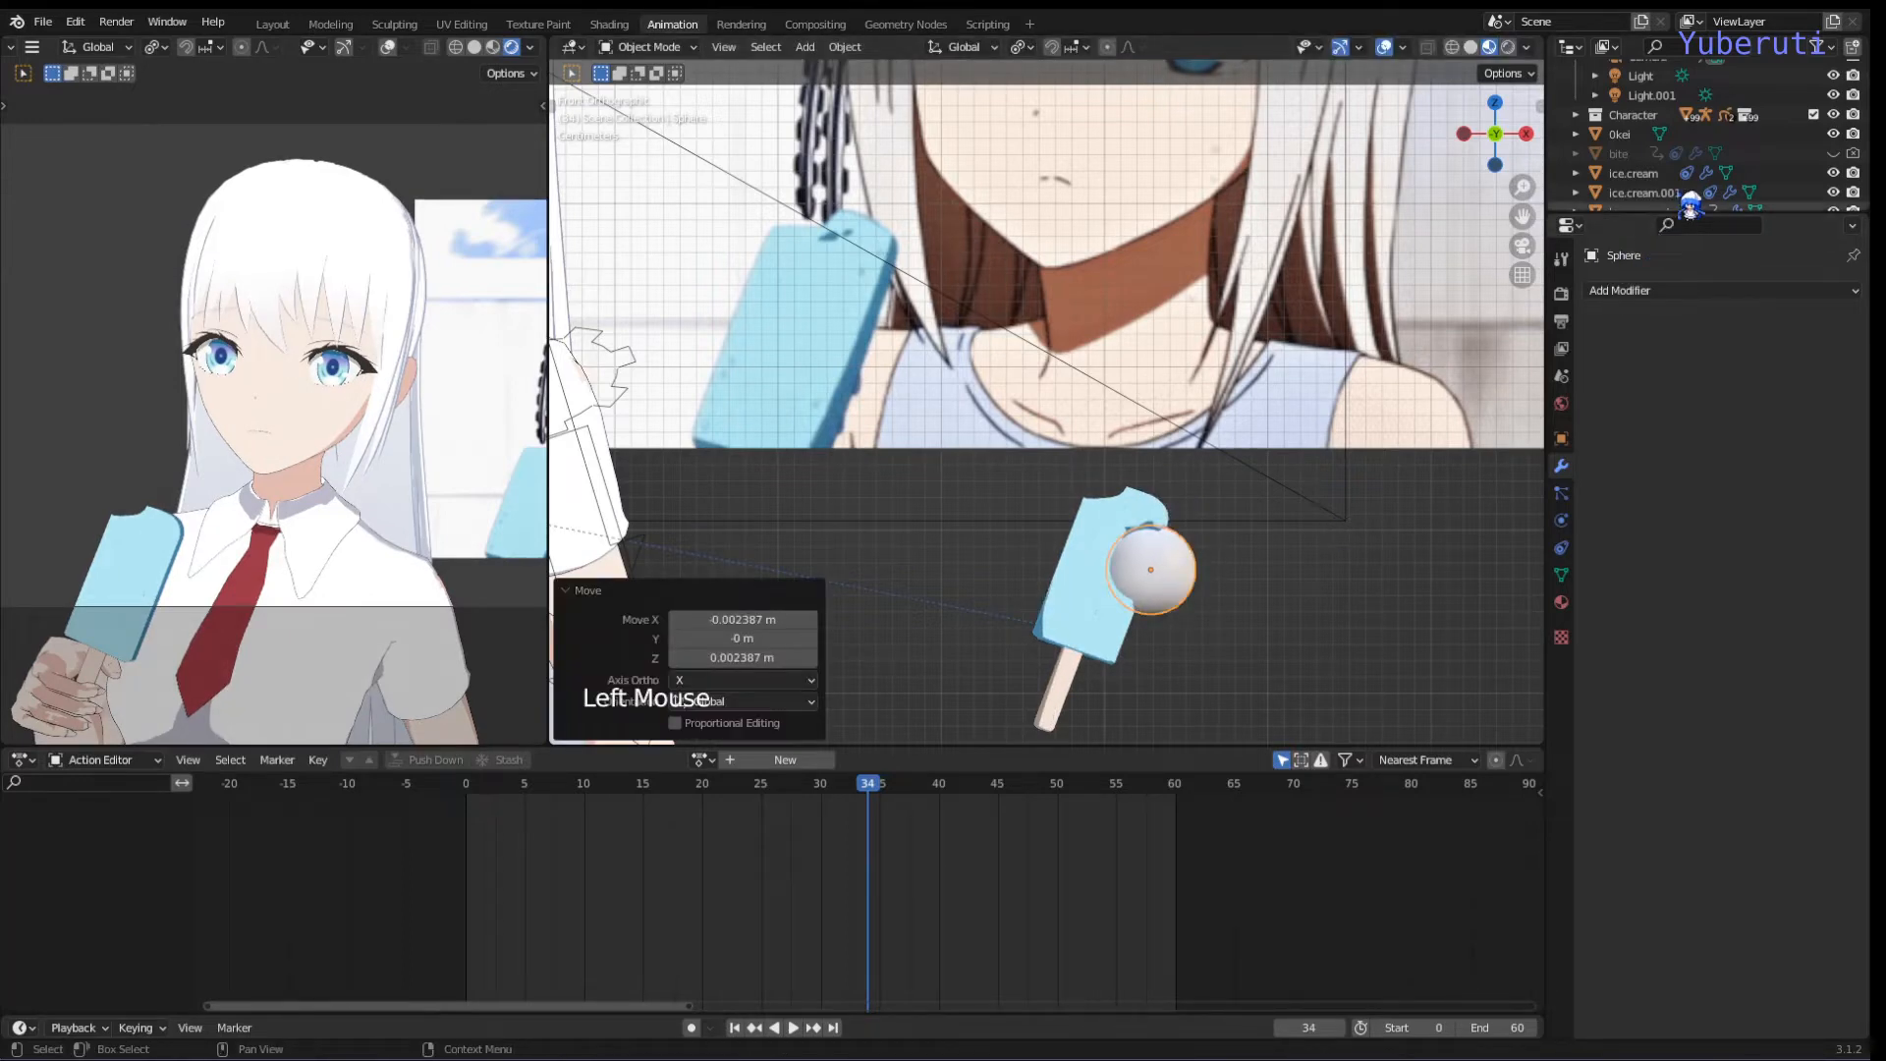
Step: Hide the sphere in the viewport and examine the bite shape cut into the ice cream bar
scroll(1689, 203, down, 2)
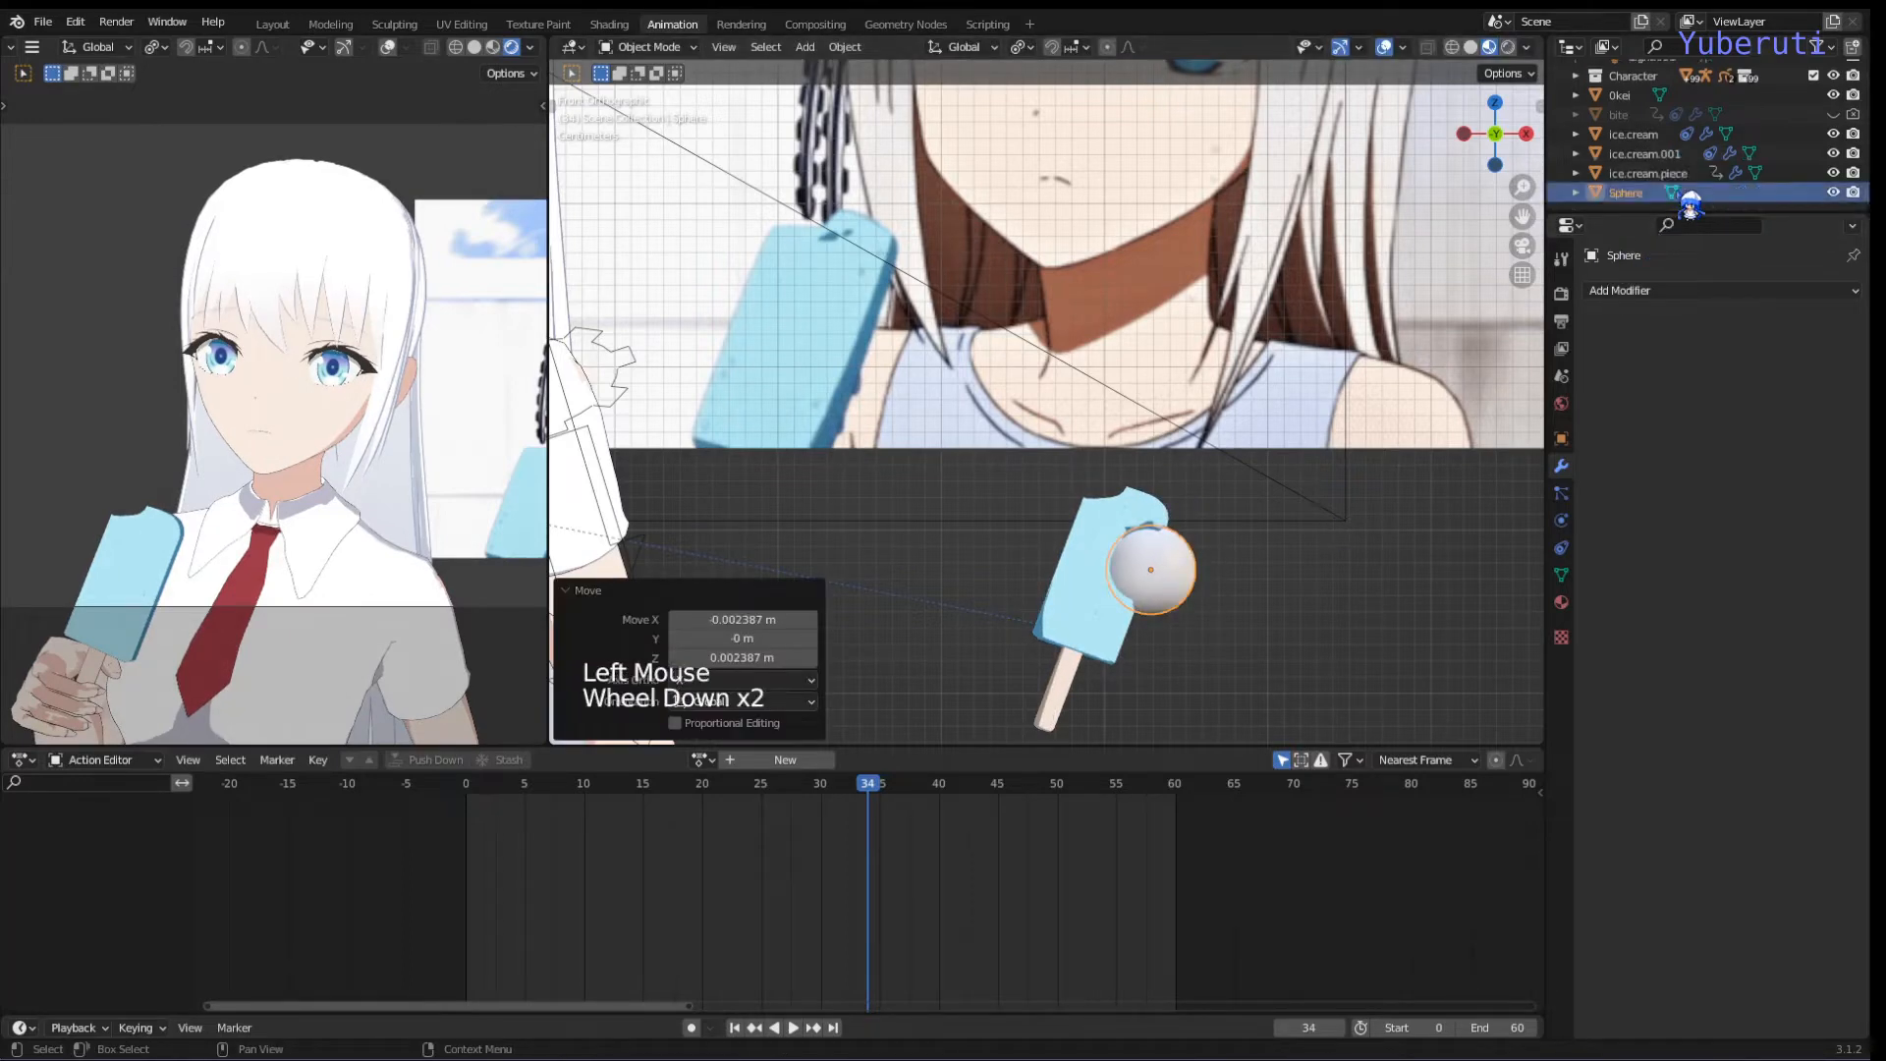
click(1833, 192)
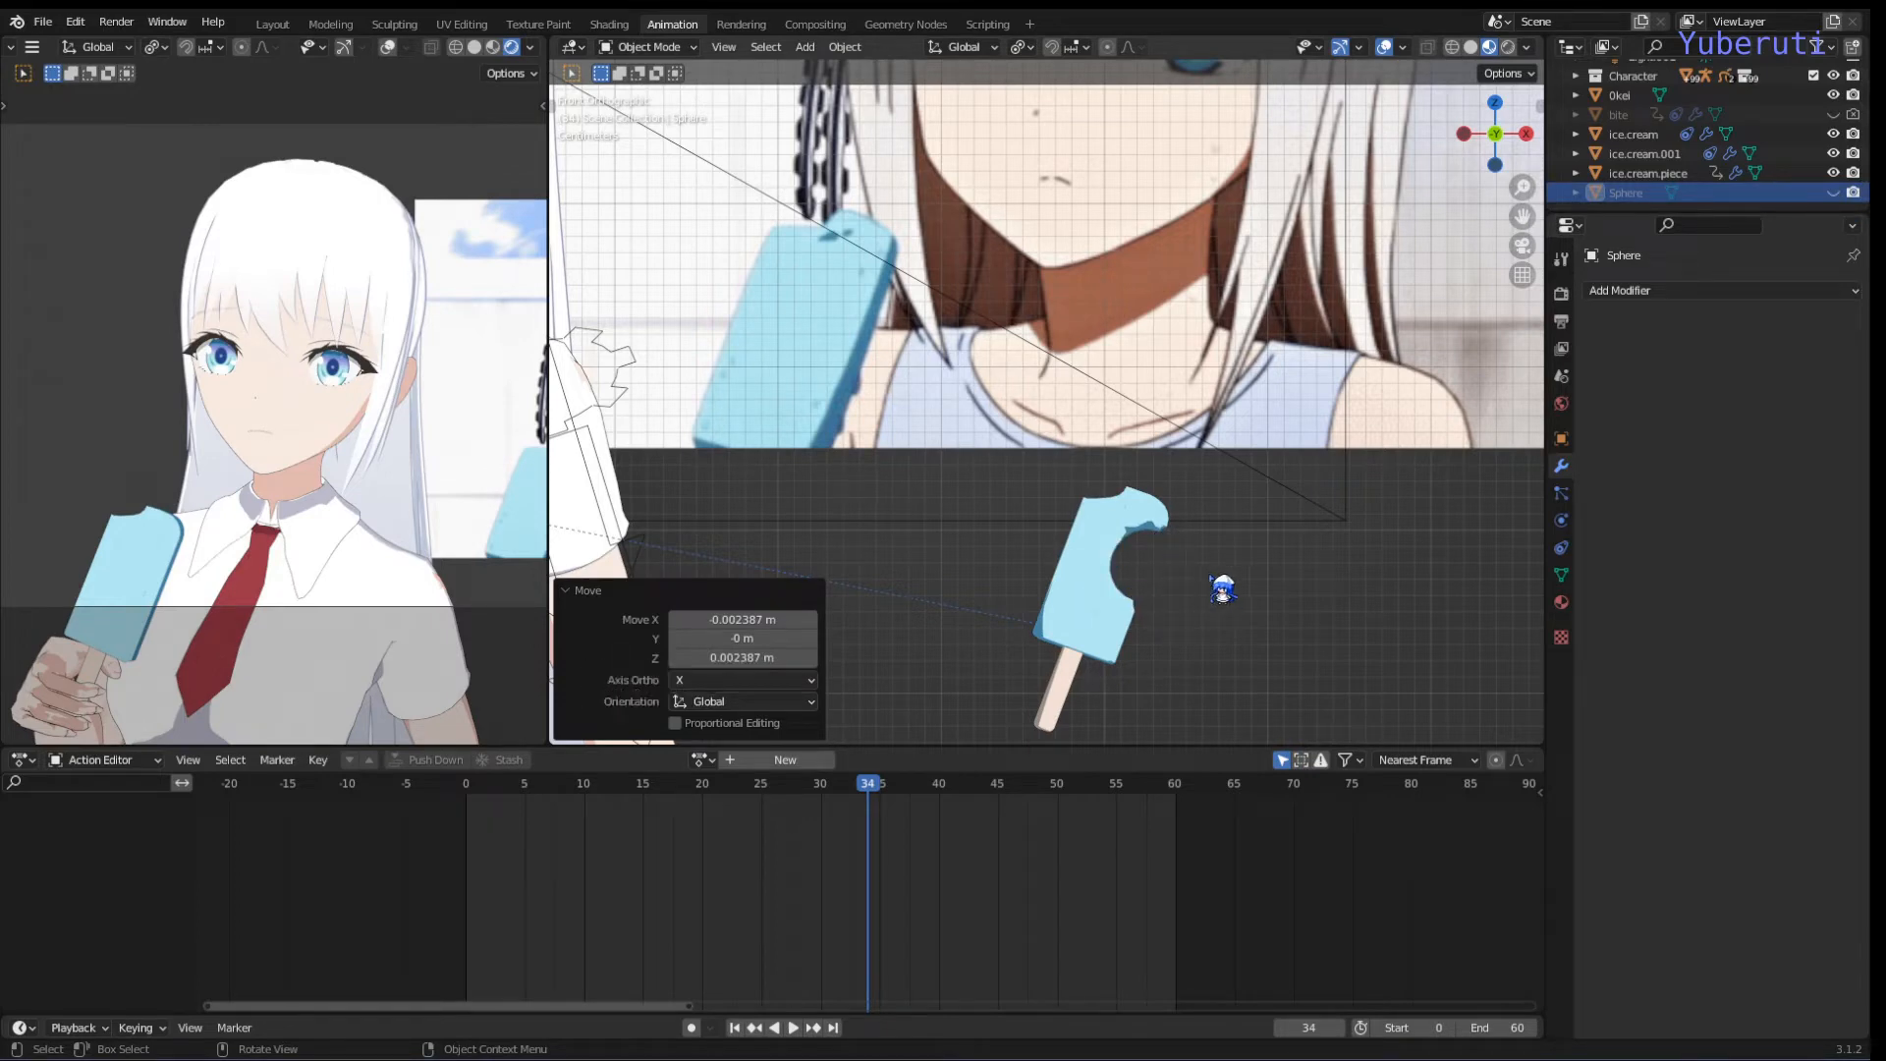
scroll(1120, 609, up, 3)
scroll(1129, 599, down, 1)
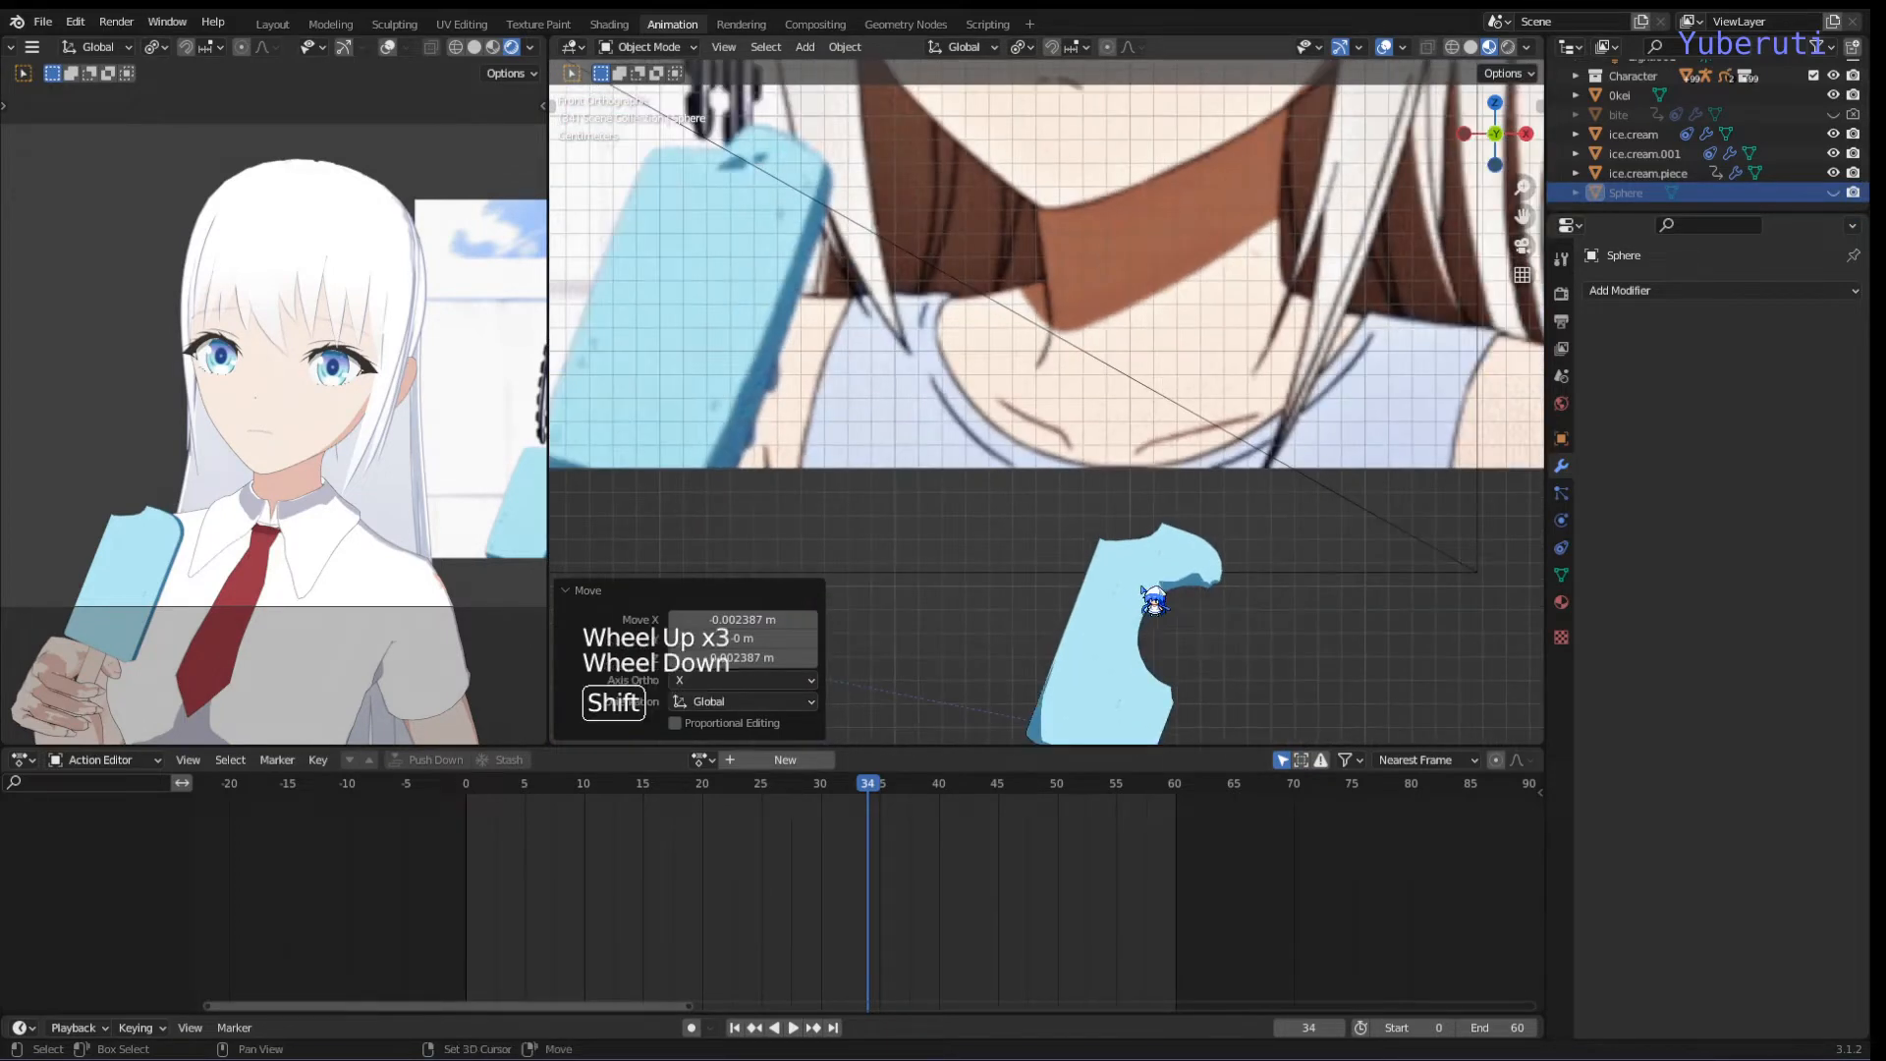
shift+middle_drag(1129, 593, 1100, 486)
scroll(1188, 499, up, 1)
key(KP_1)
scroll(1128, 540, down, 1)
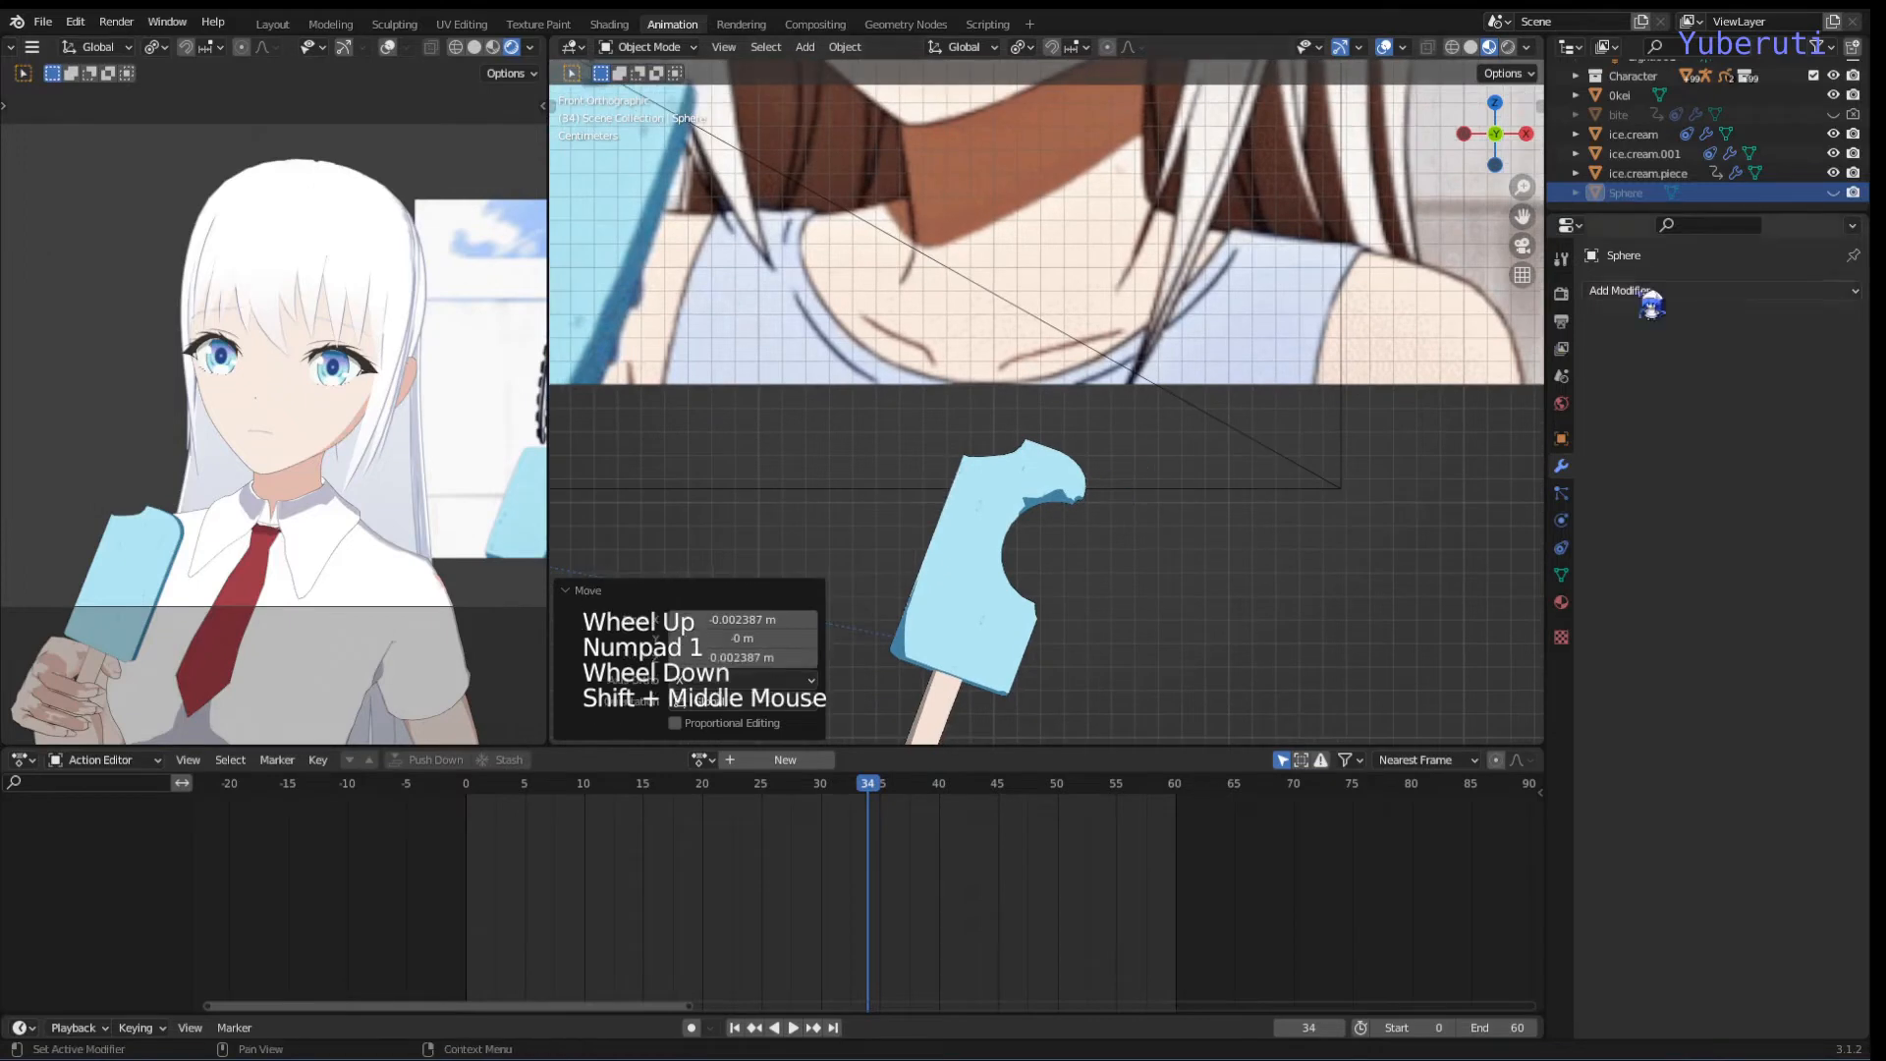
Step: Unhide the sphere and move it about 0.017 m along X and 0.045 m along Z to the ice cream bar's upper corner
click(1833, 194)
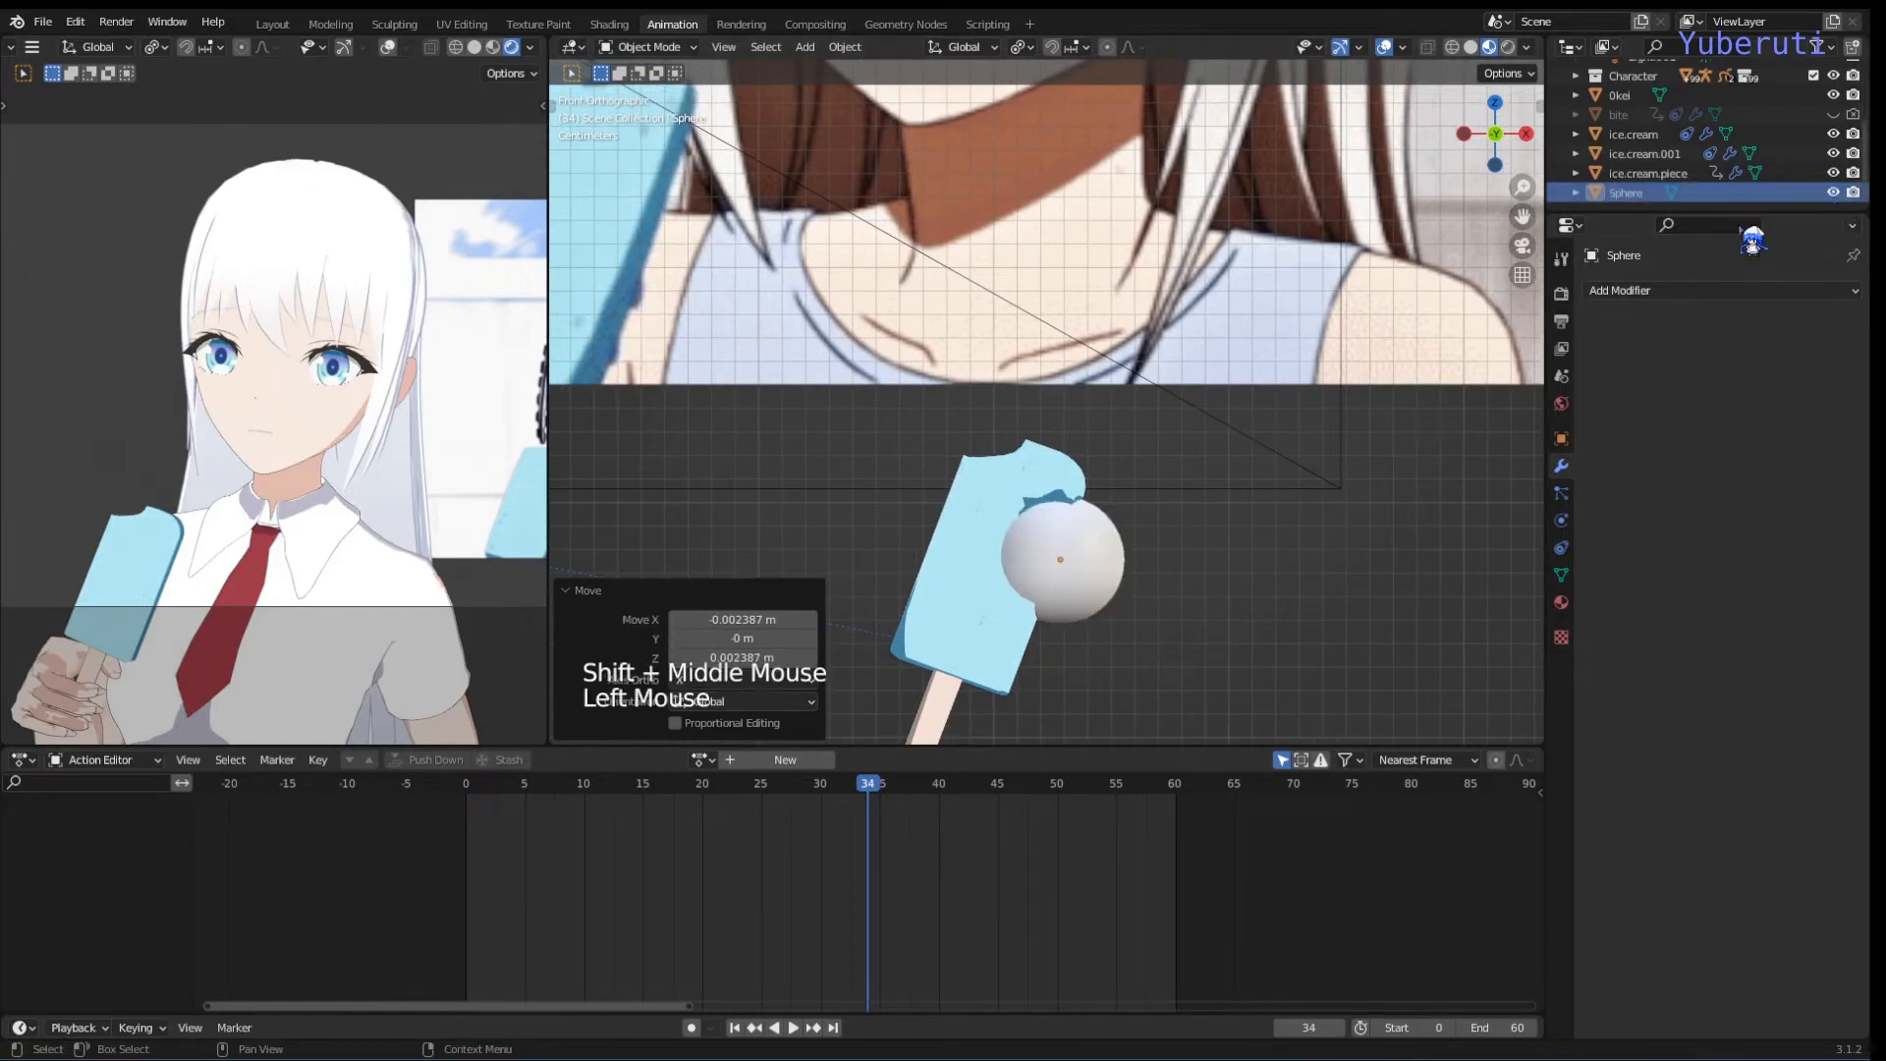
key(g)
click(1086, 540)
key(g)
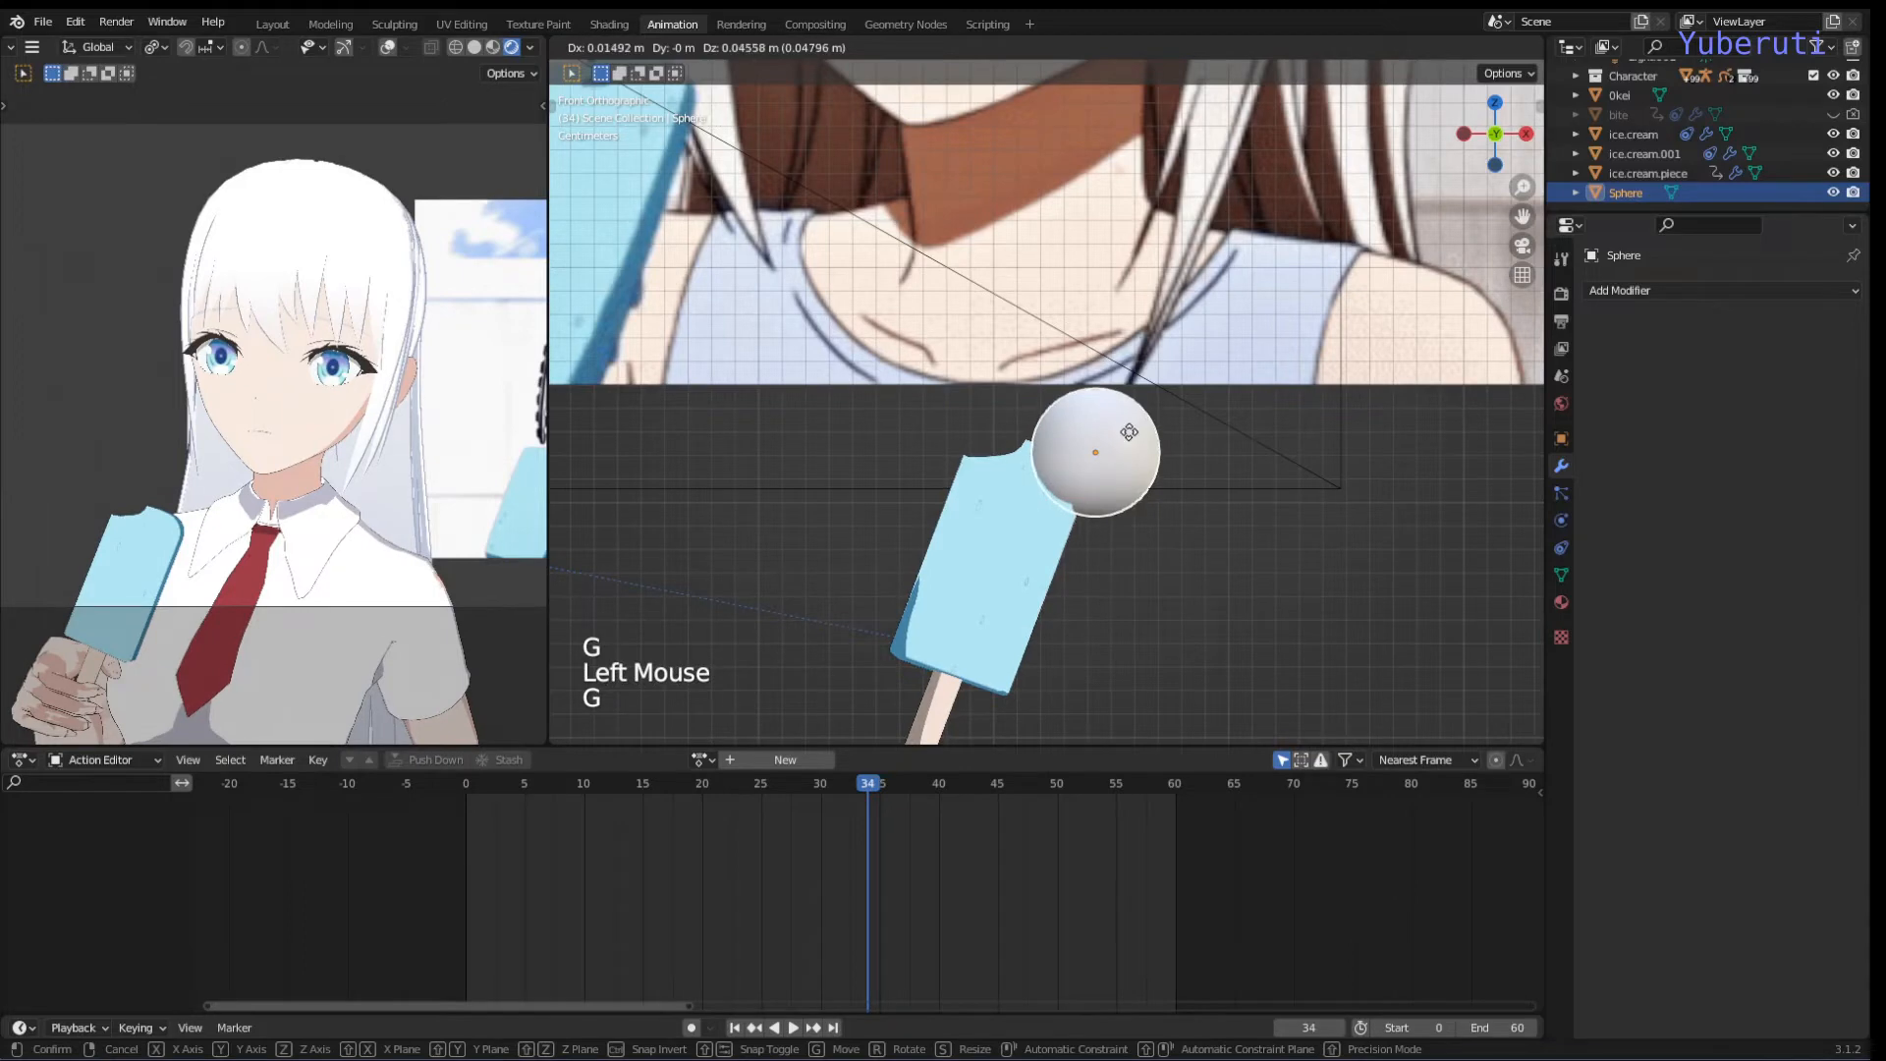
click(1149, 450)
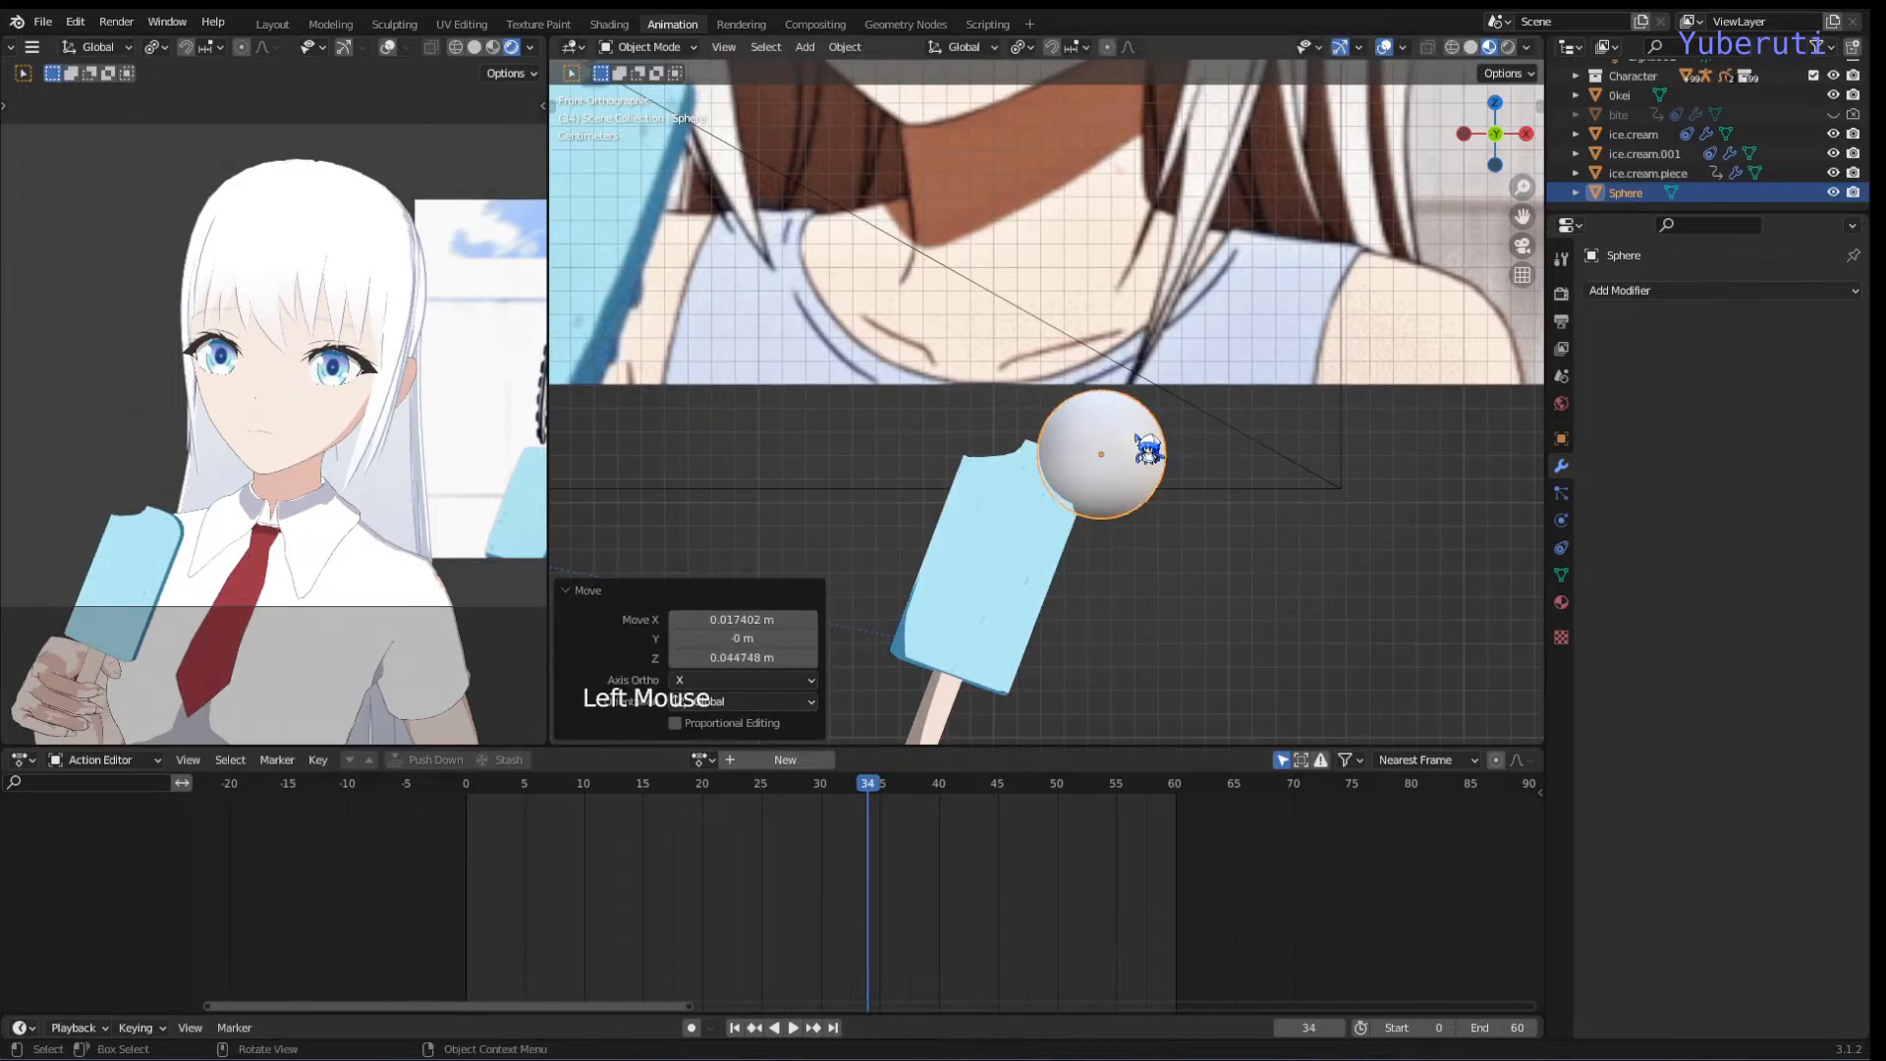
Step: Look up the Apply option of the duplicated ice cream bar's Boolean modifier and reselect the sphere
click(1046, 531)
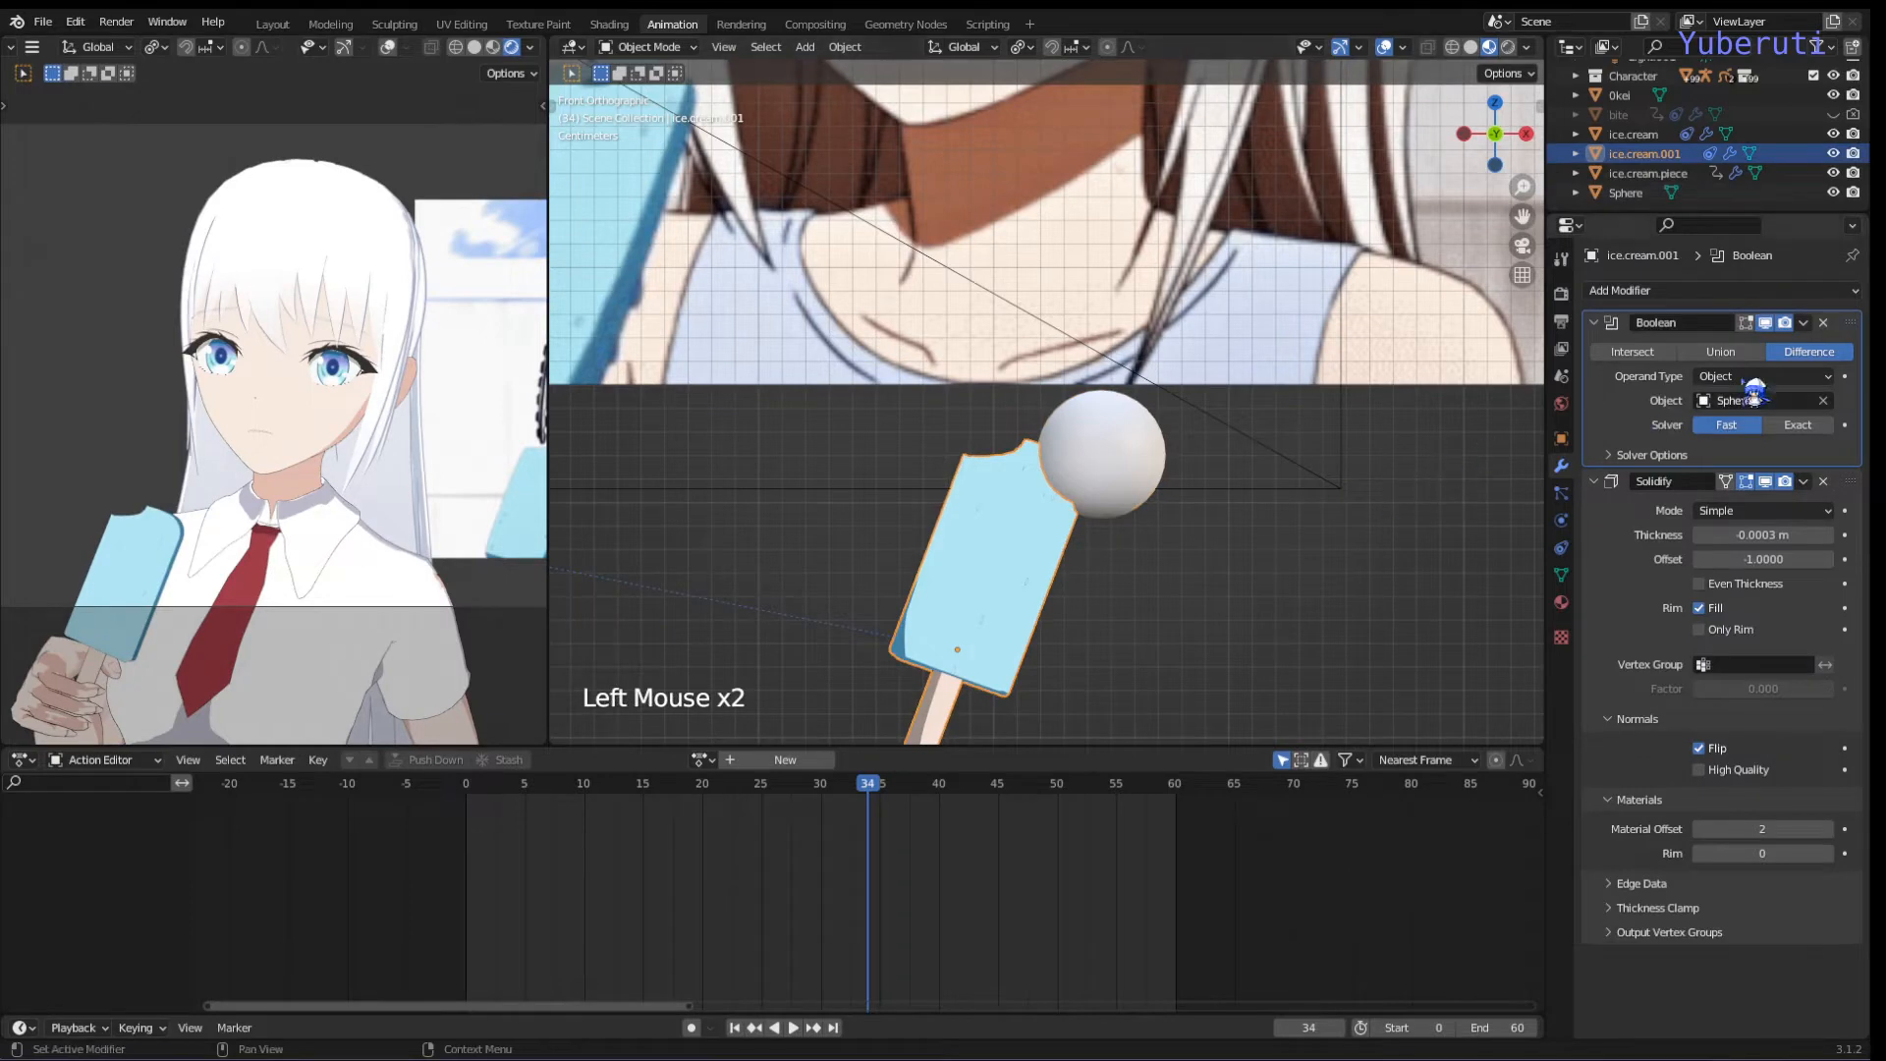
click(1807, 323)
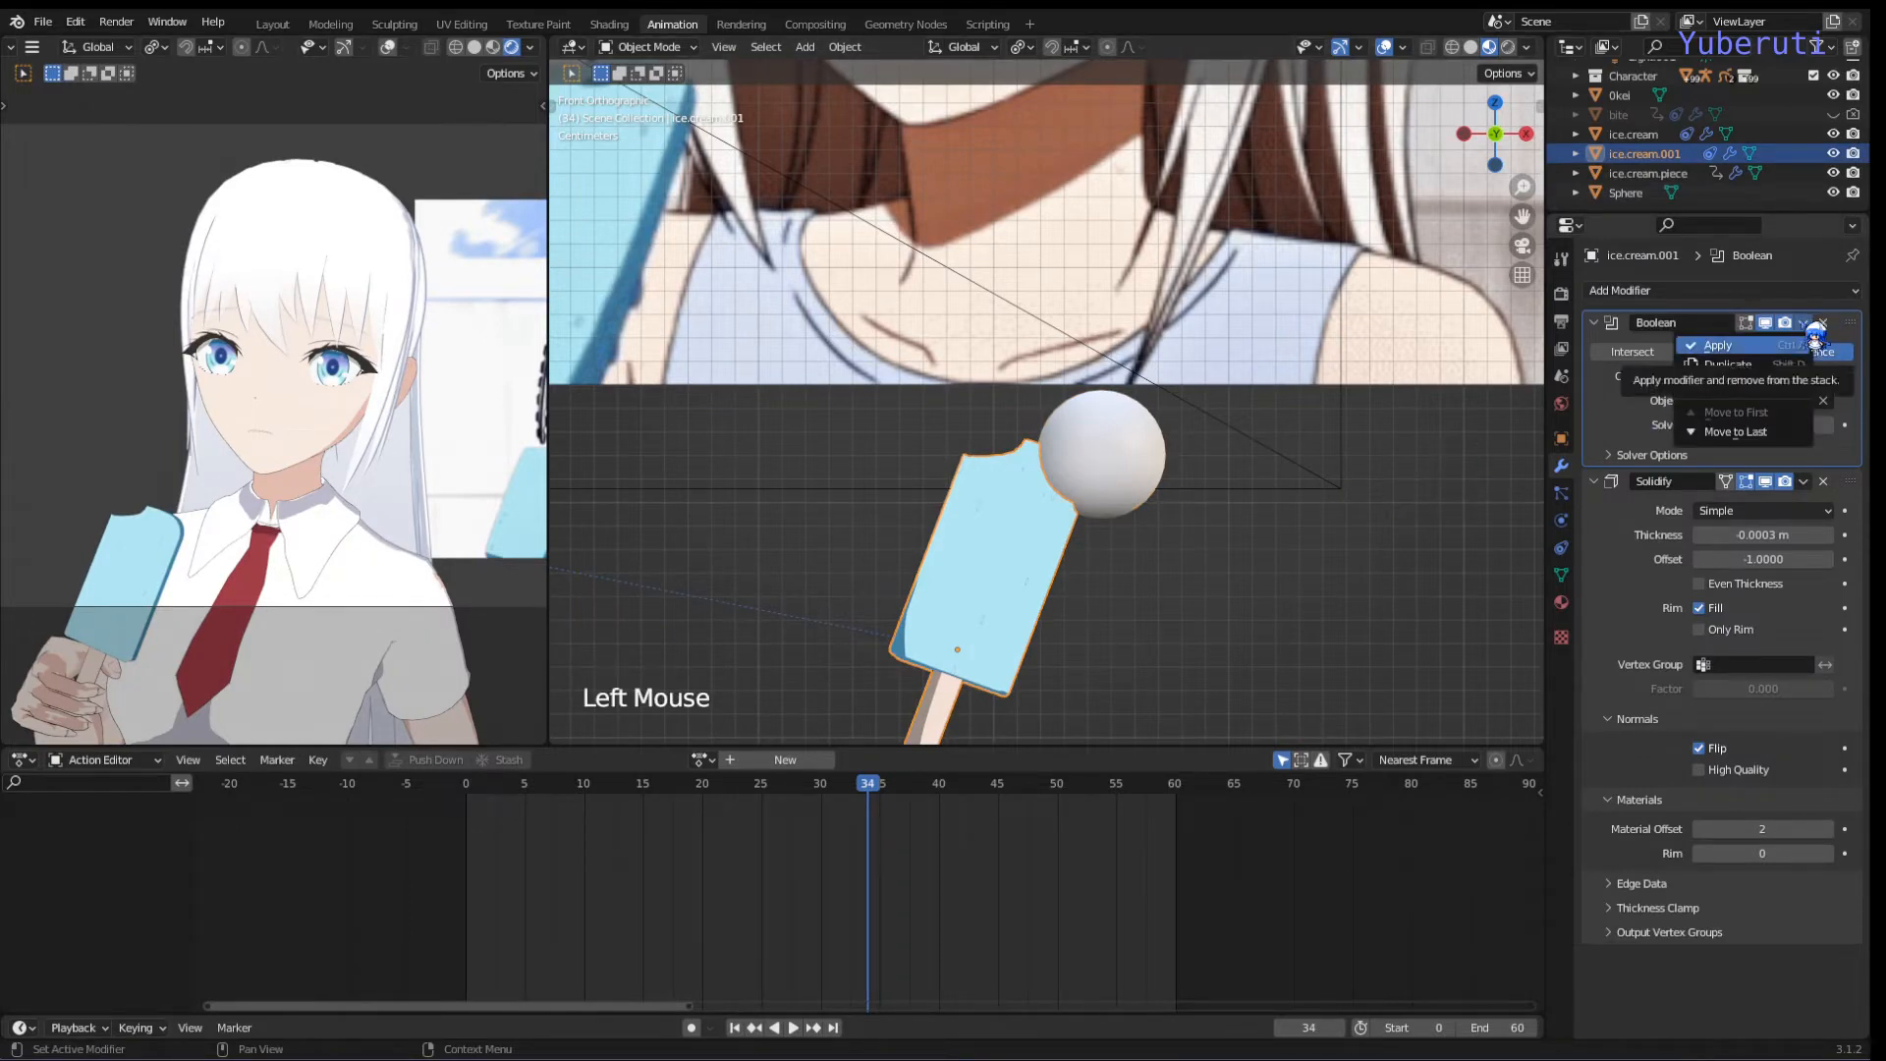
click(1151, 482)
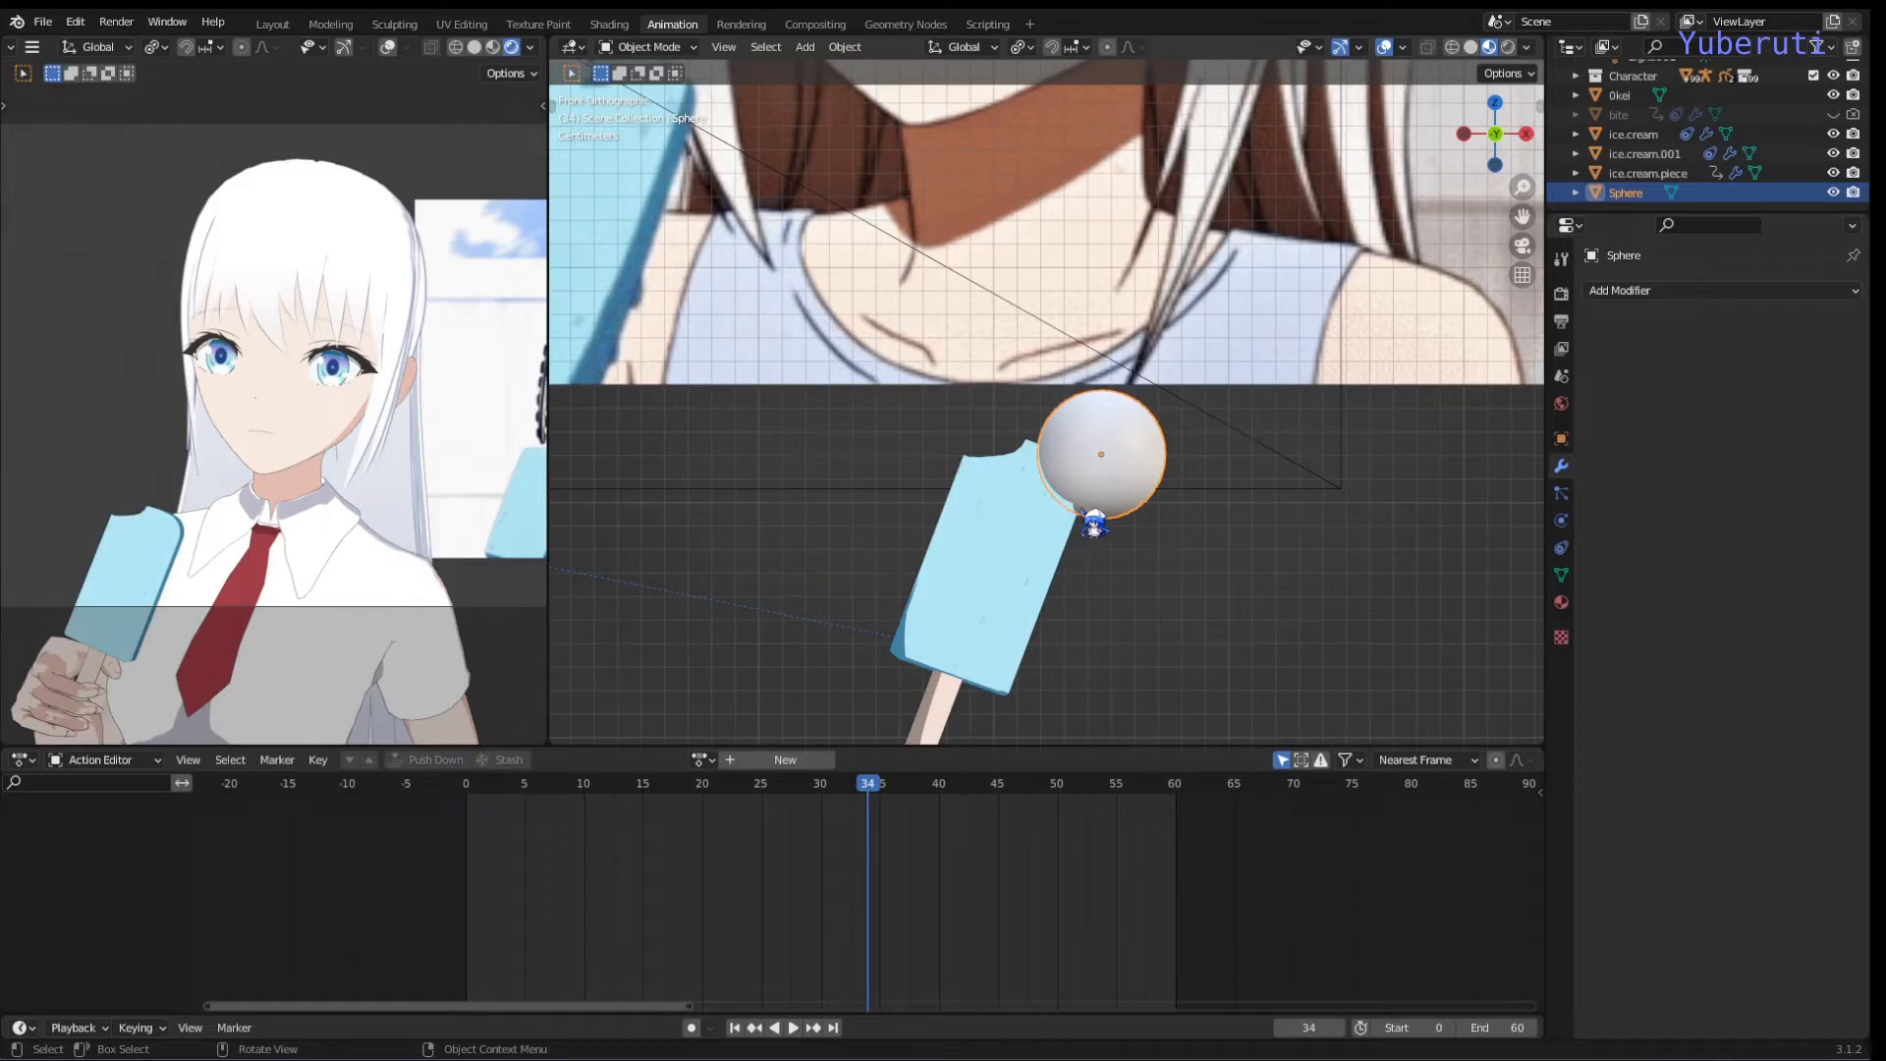
Step: Hide the sphere and examine the smooth bite at the ice cream bar's upper corner up close
scroll(1093, 523, up, 2)
click(1834, 194)
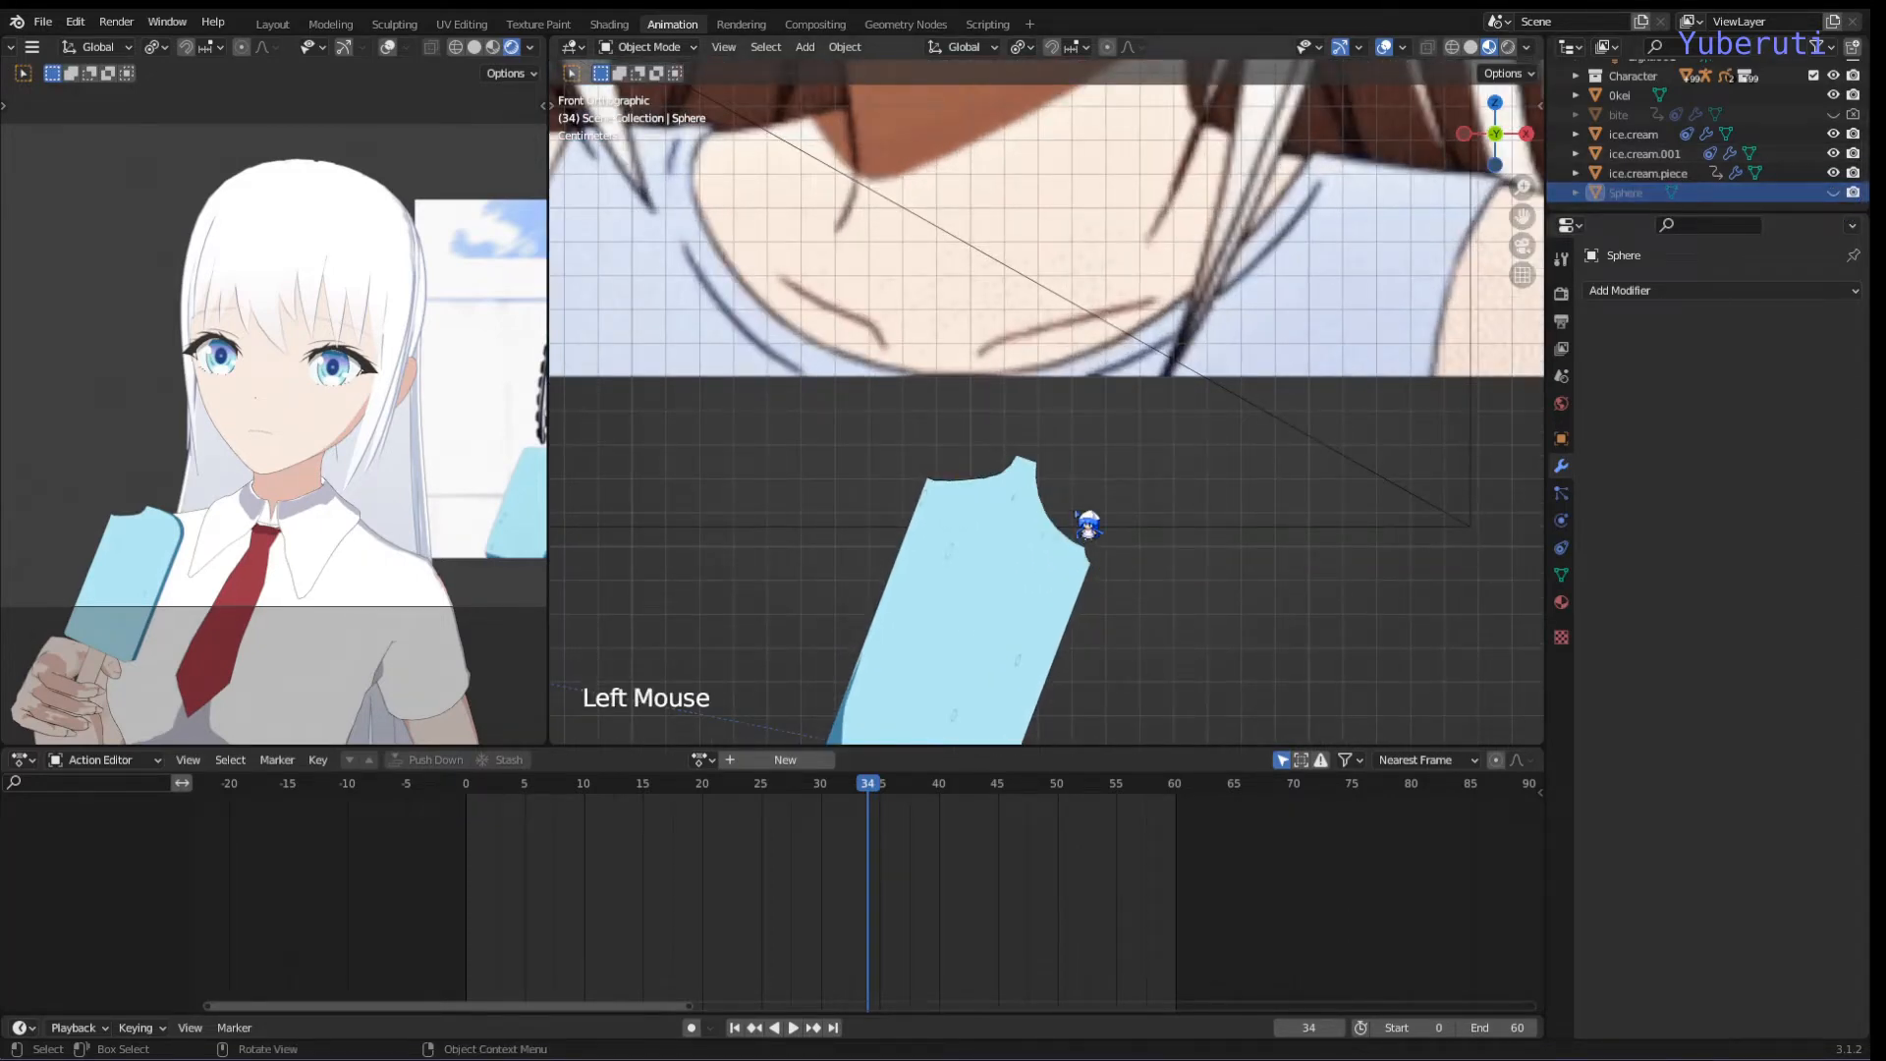
scroll(1088, 526, up, 4)
scroll(1091, 529, down, 3)
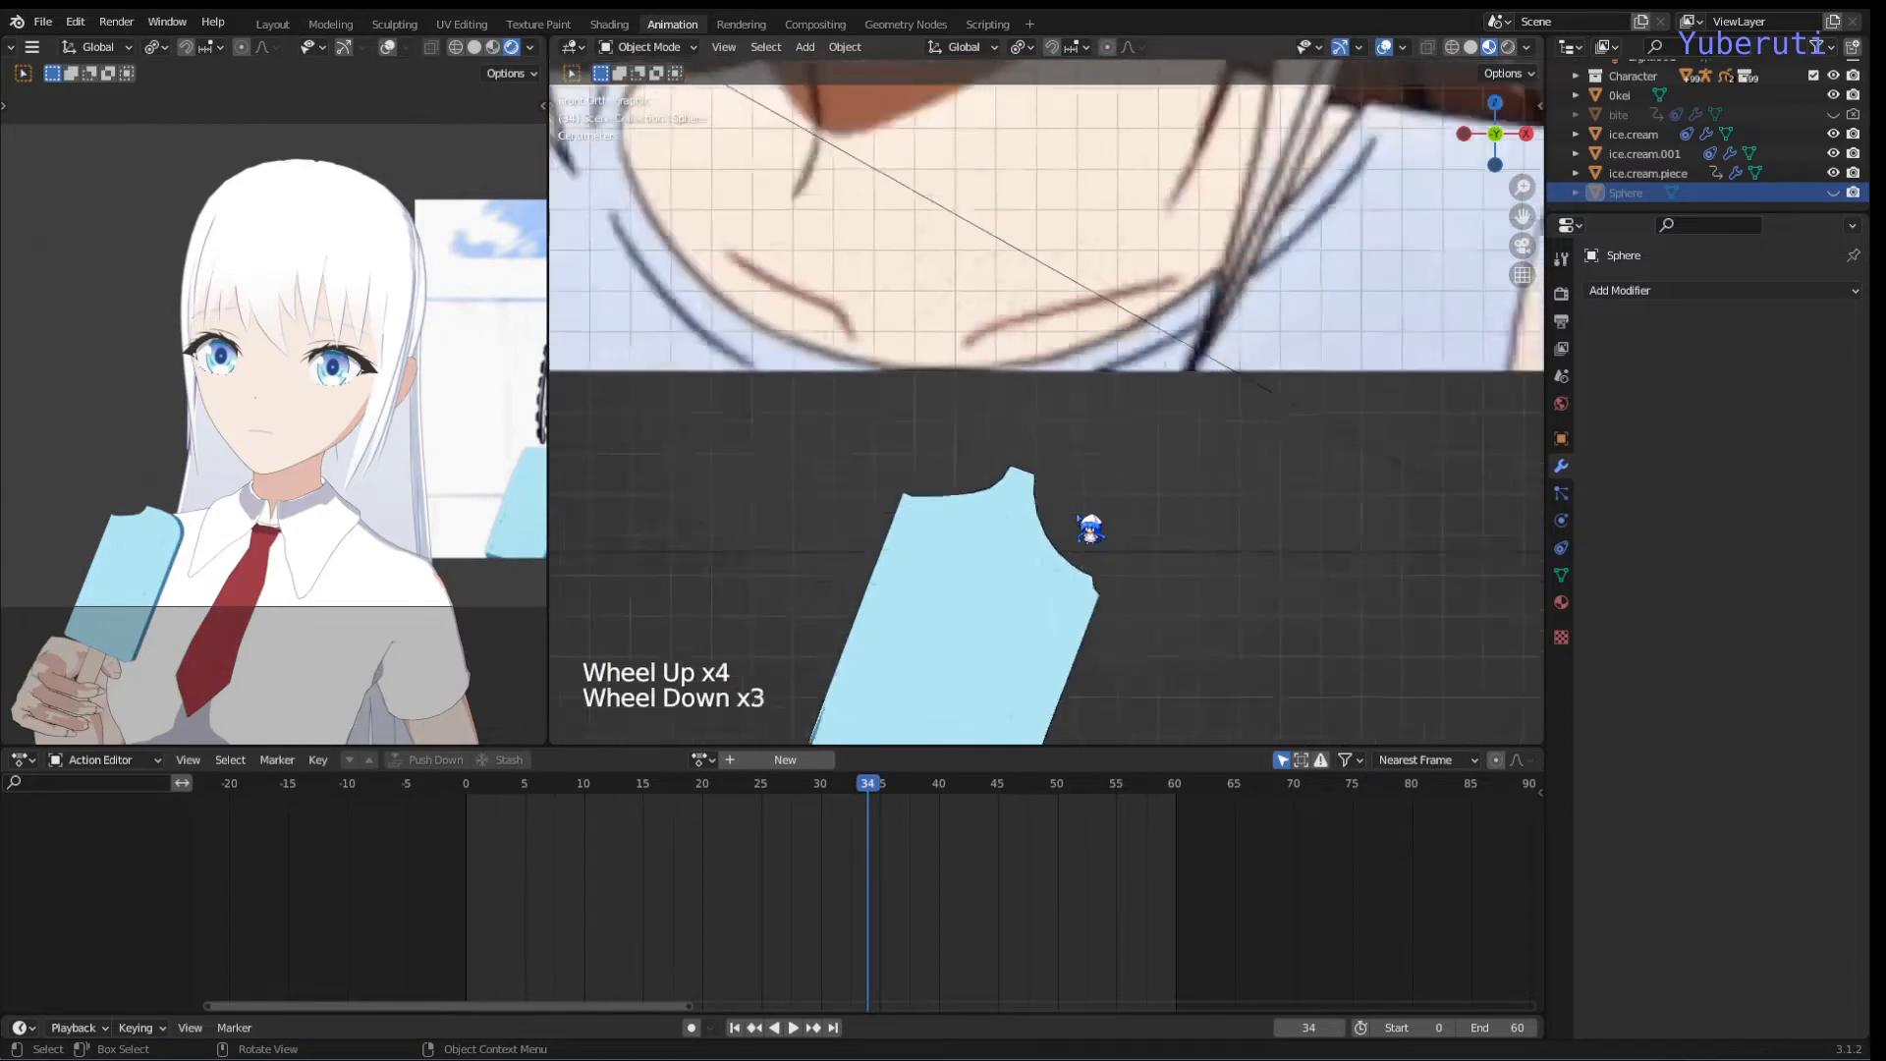
scroll(1090, 529, down, 2)
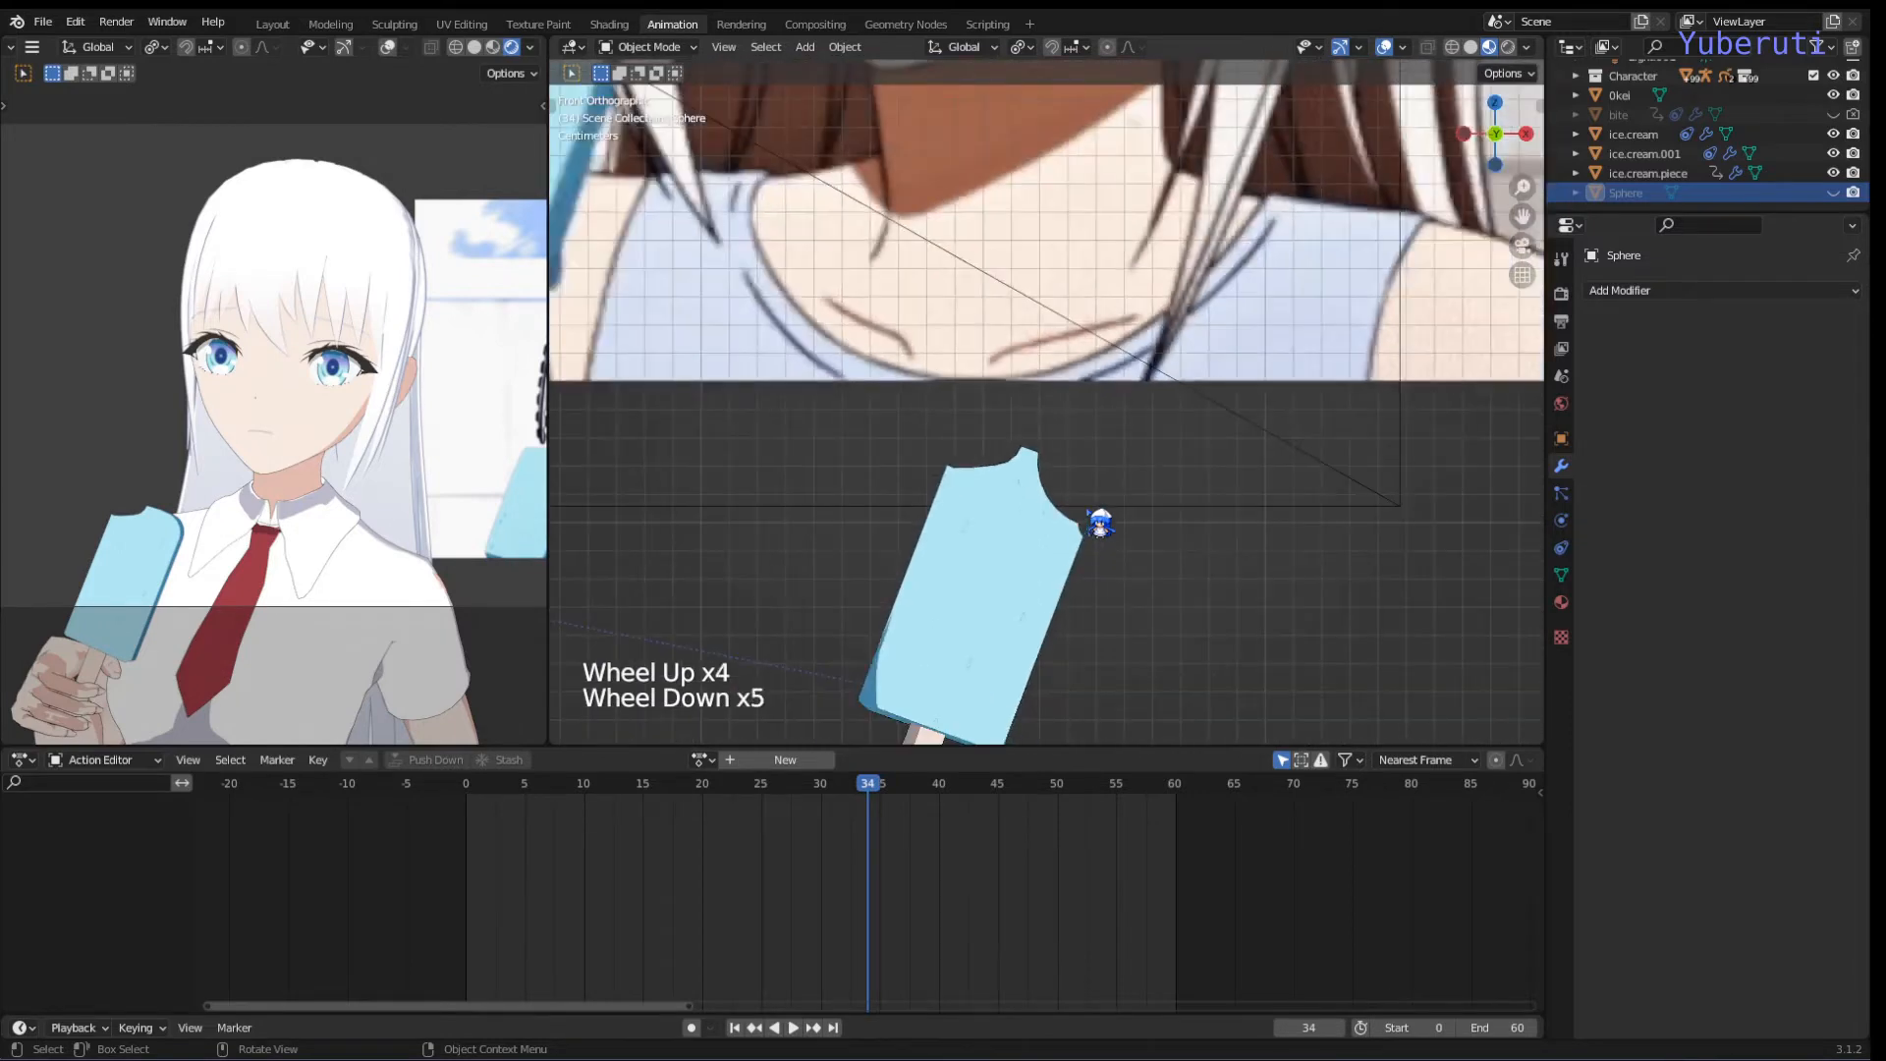
Step: Unhide the sphere and add a Displace modifier with a new texture to it
click(1833, 193)
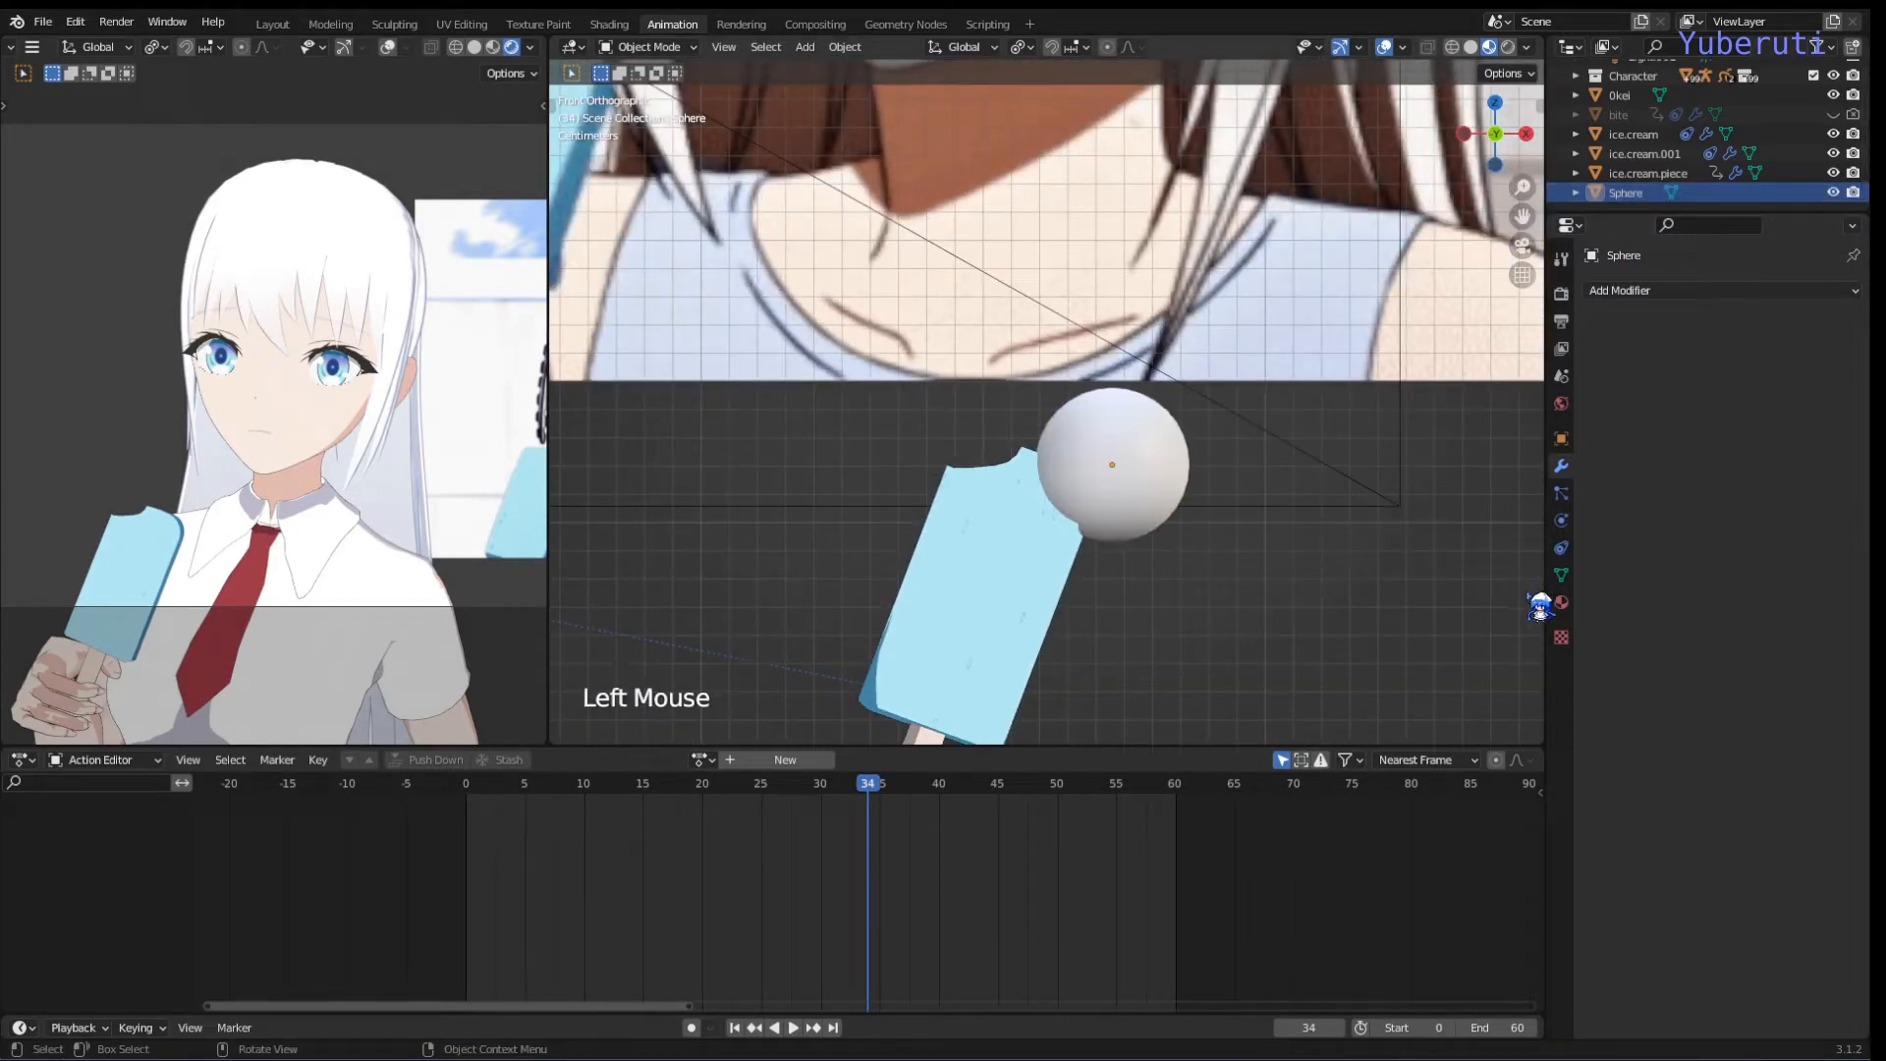
click(1178, 490)
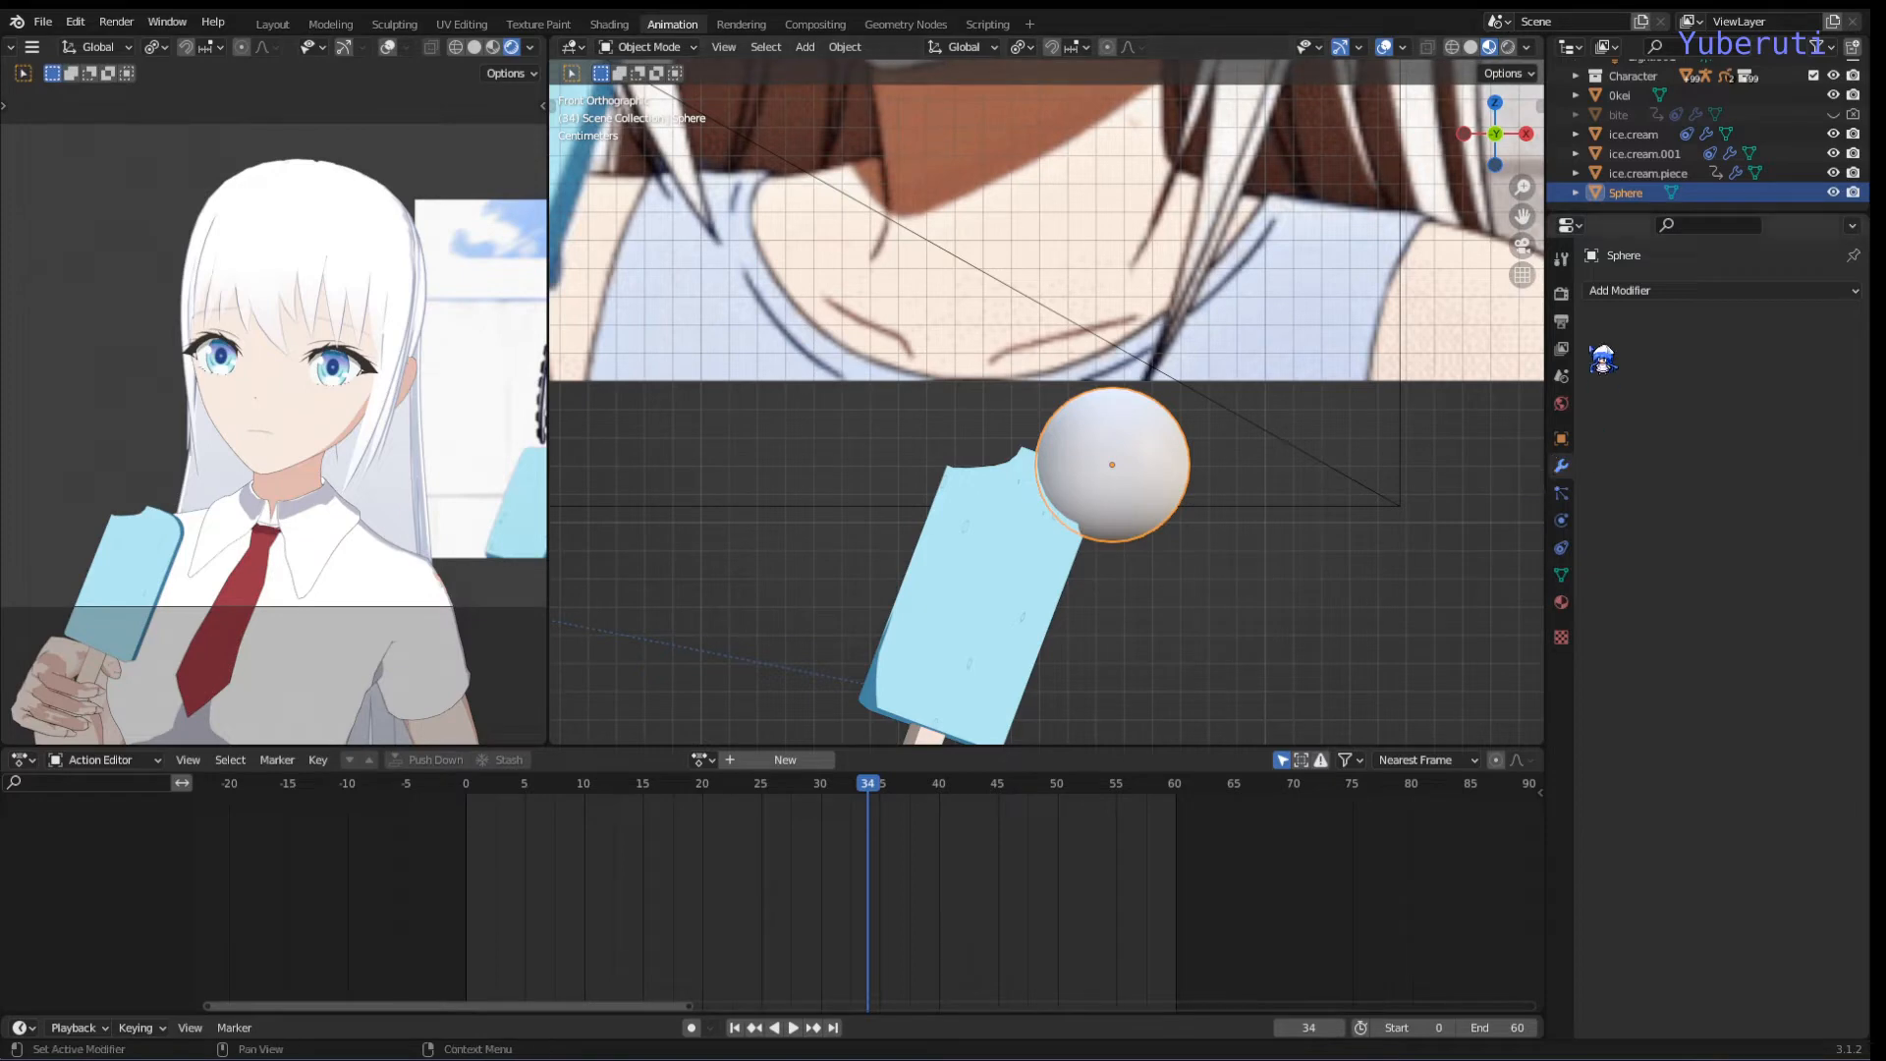
click(1620, 293)
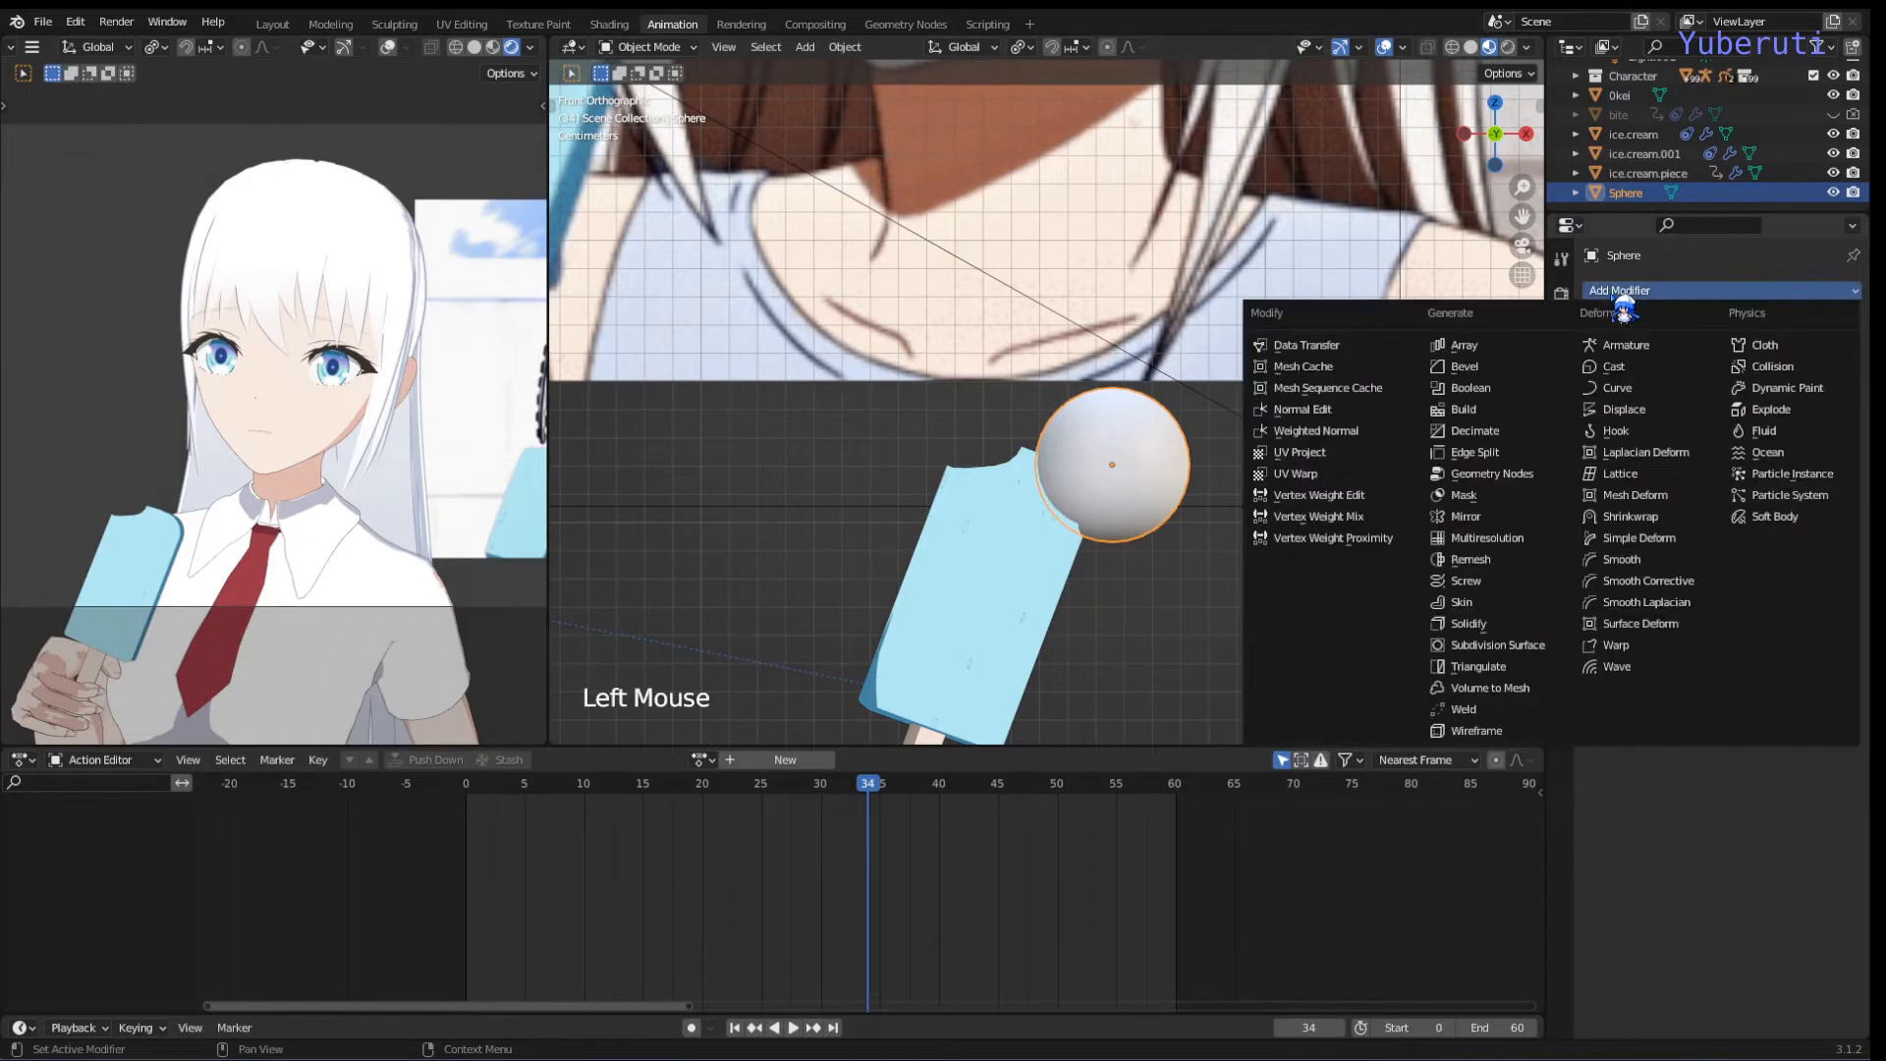
click(1624, 410)
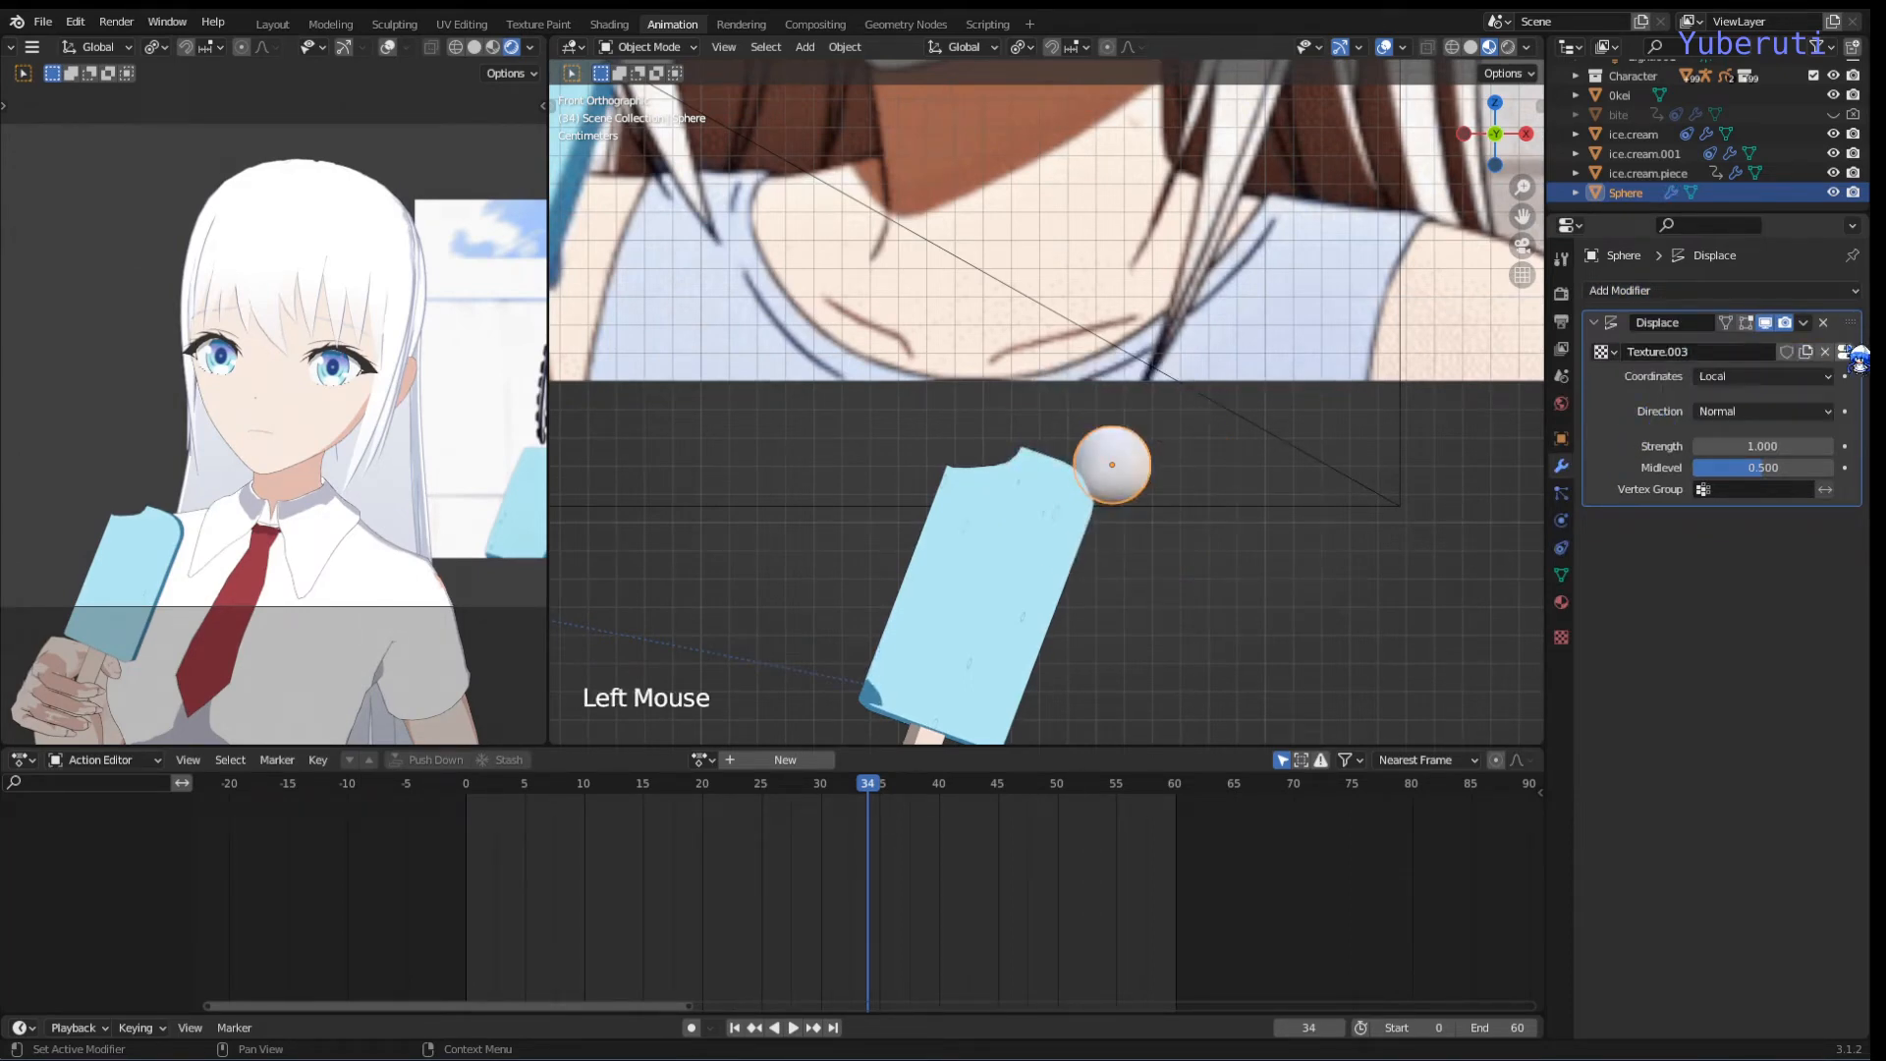
Step: Change the sphere's displacement texture type to Clouds and set its size to 1.55
click(1562, 636)
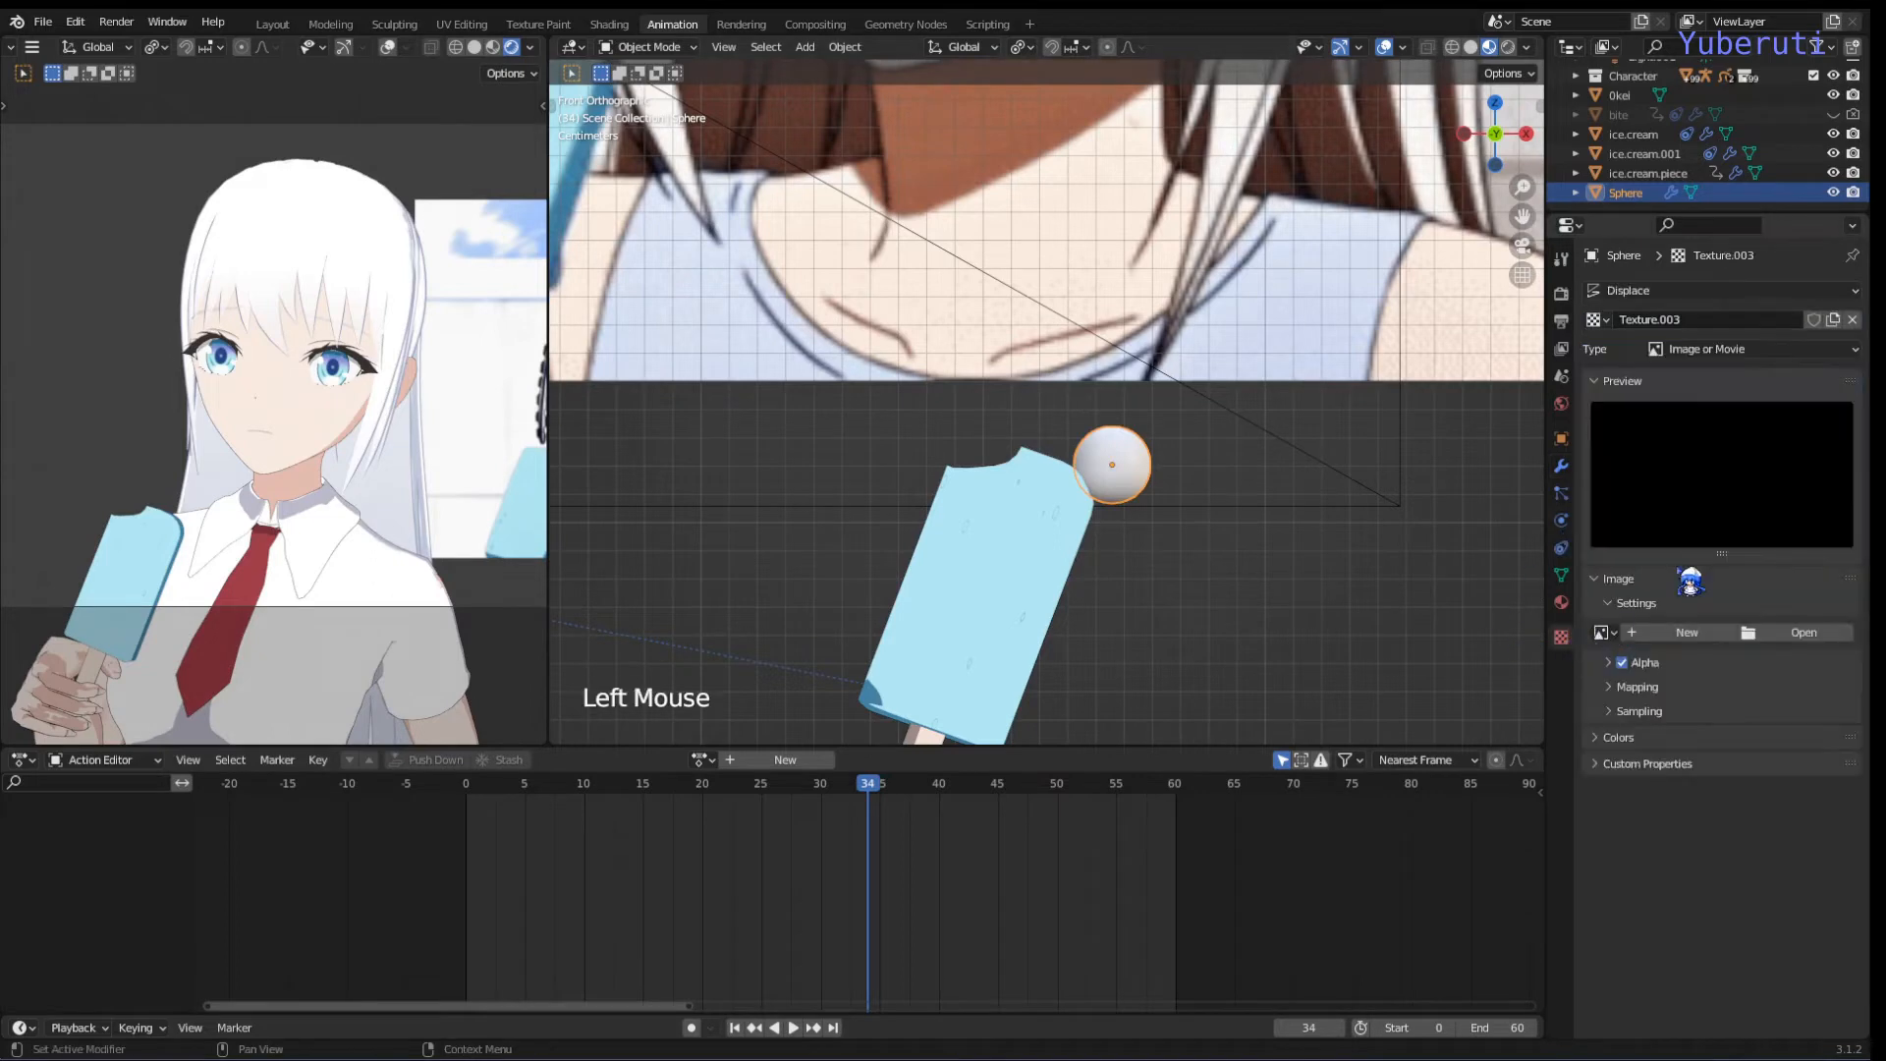
click(1738, 350)
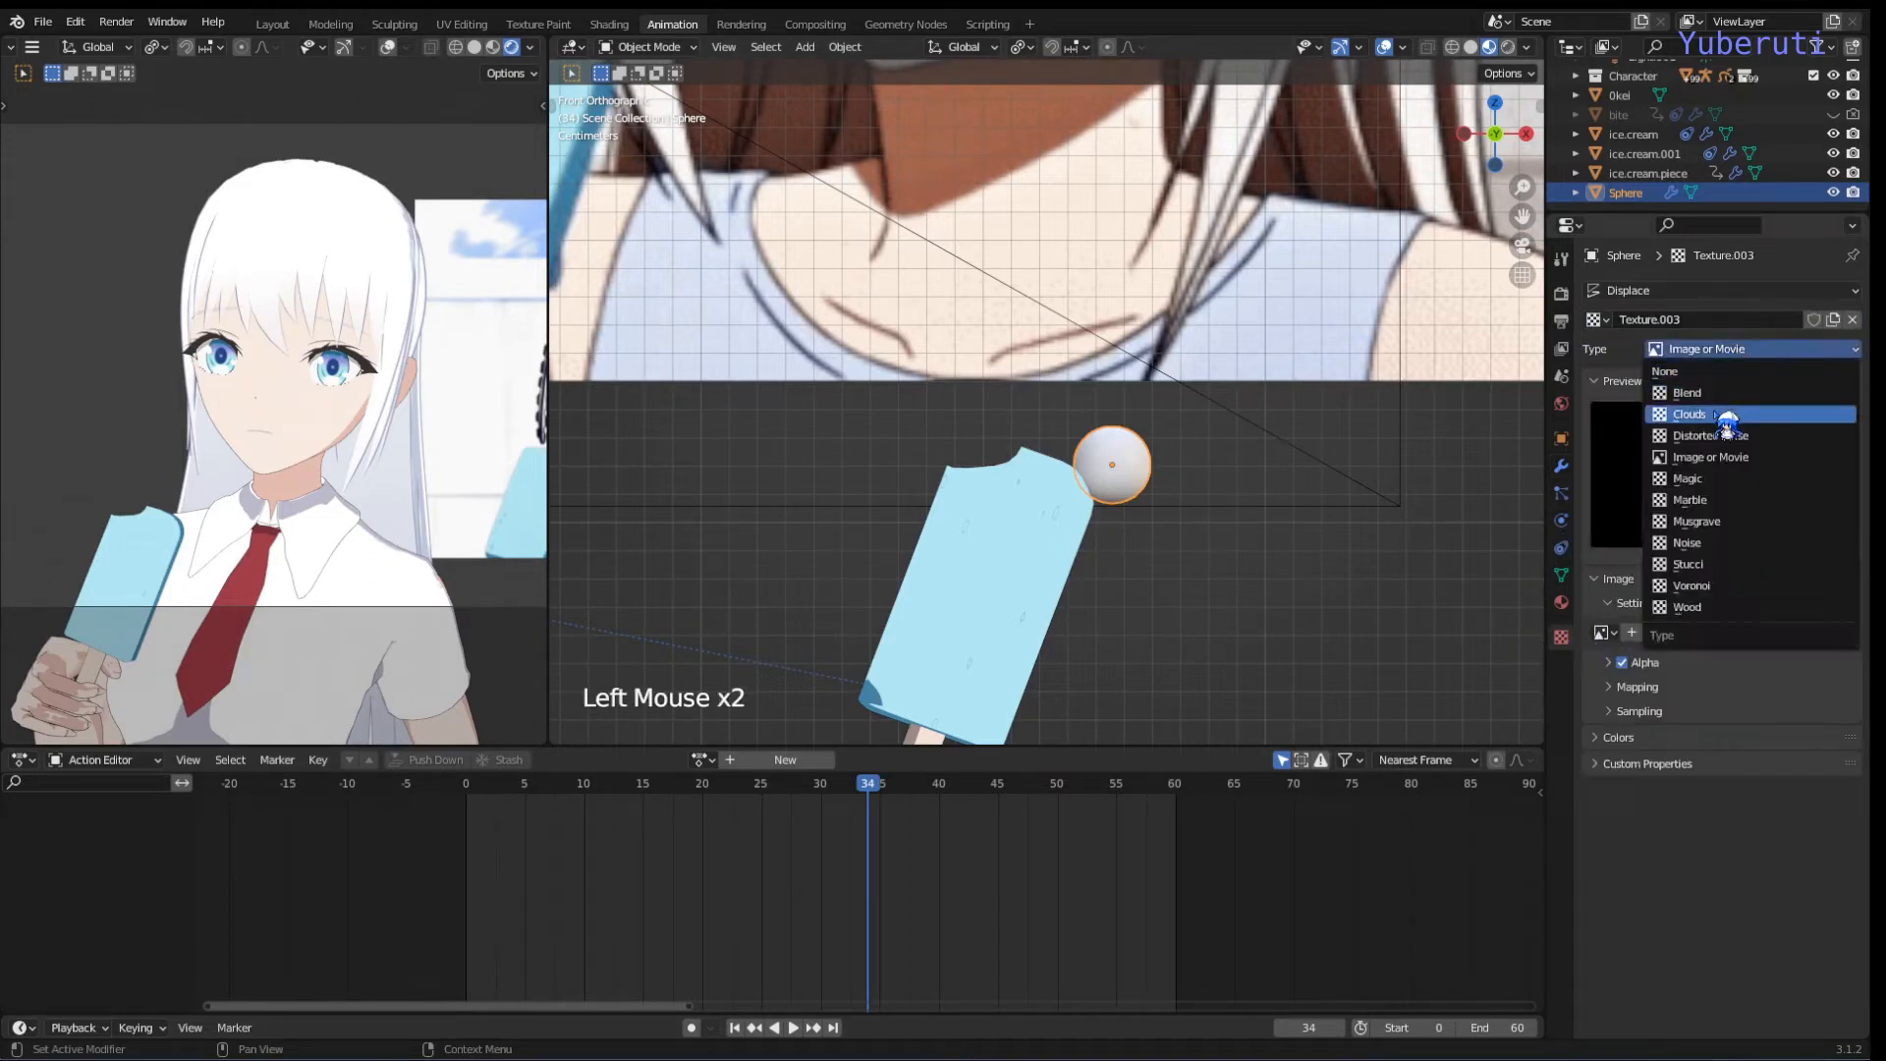
click(1709, 414)
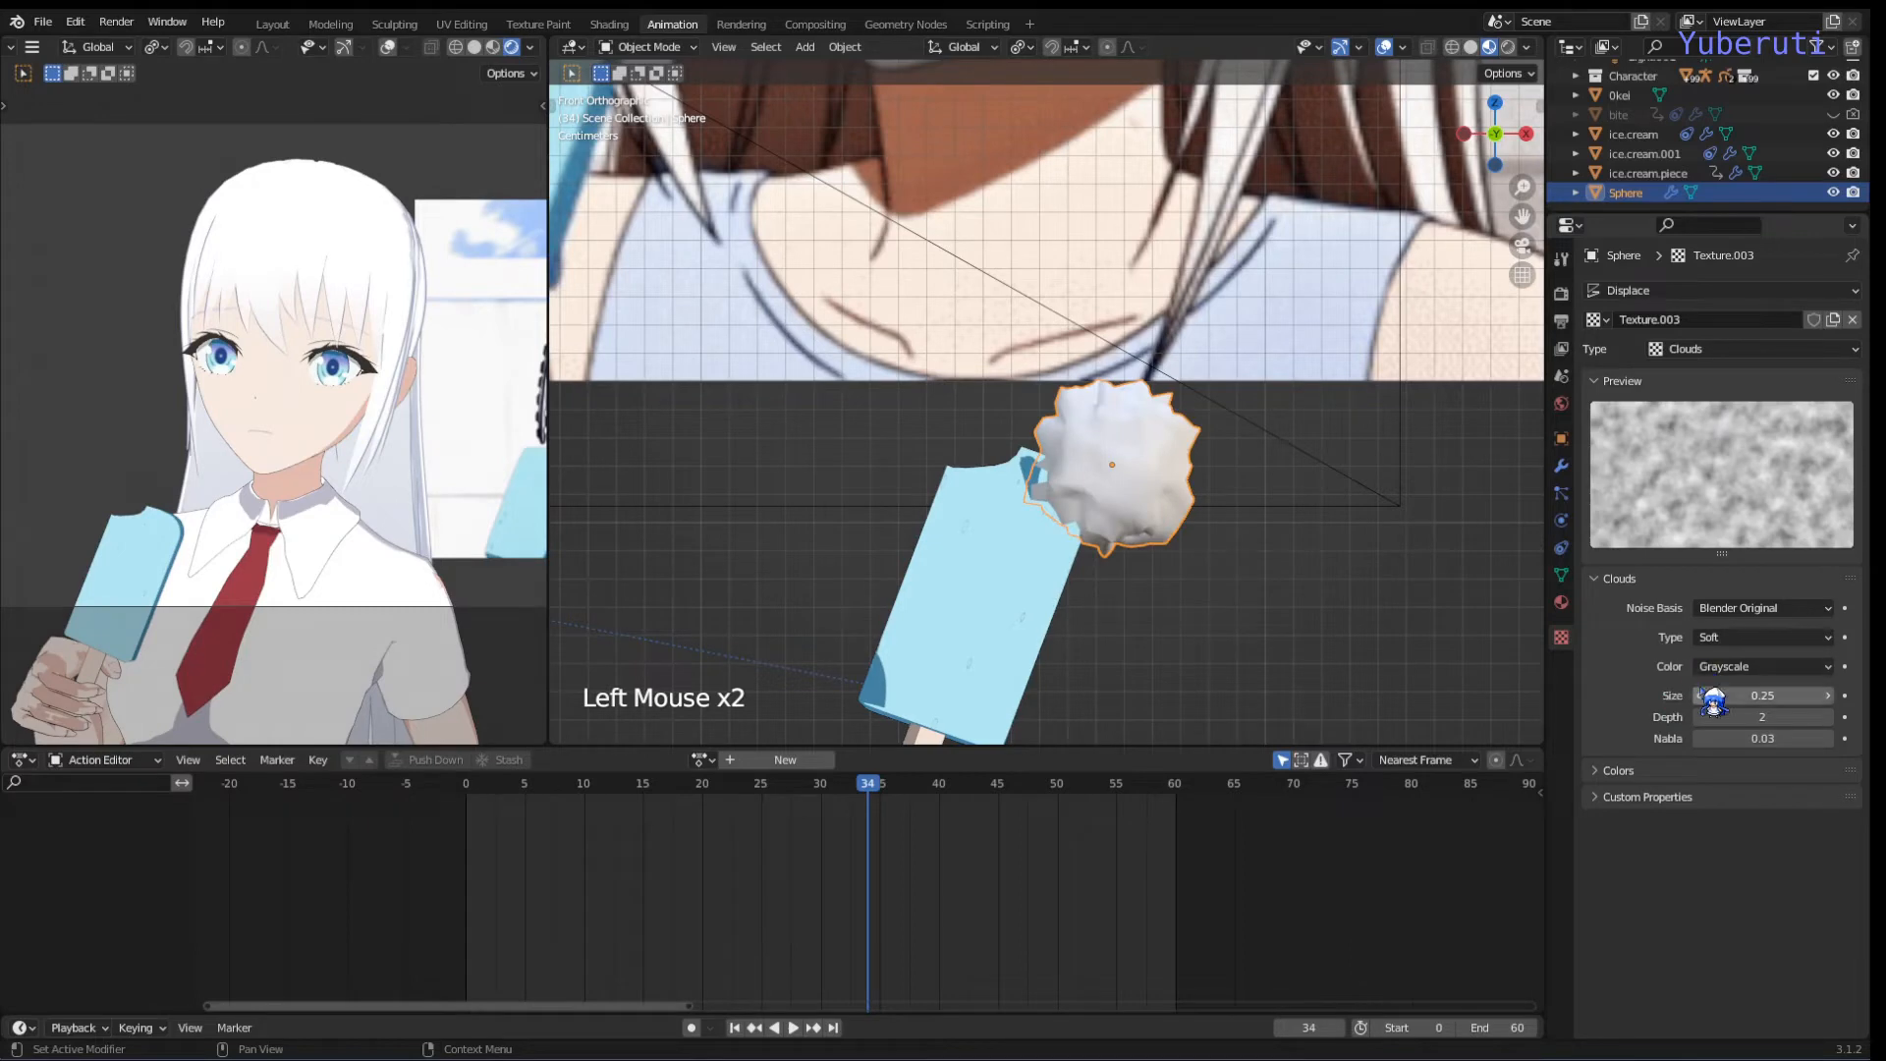
drag(1704, 695, 1827, 695)
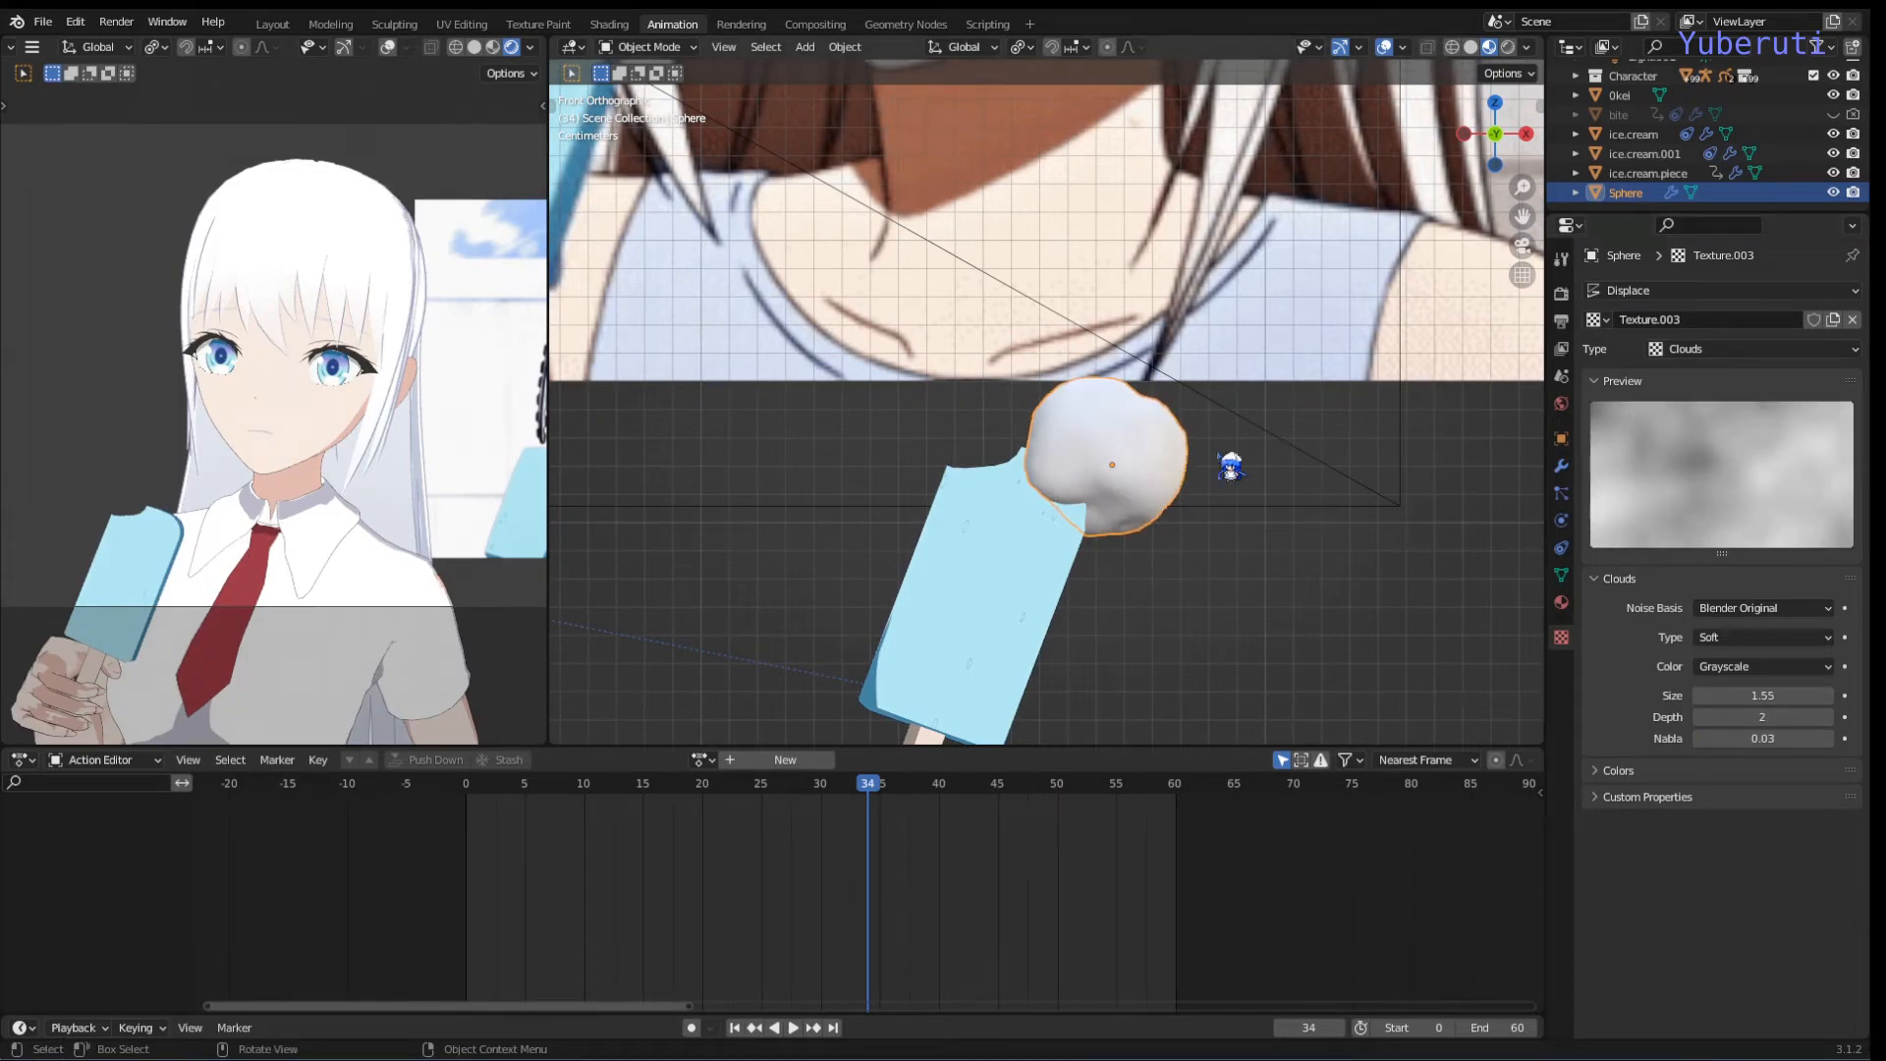
Step: Hide the displaced sphere and examine the uneven bite in the ice cream bar from several angles
click(1833, 194)
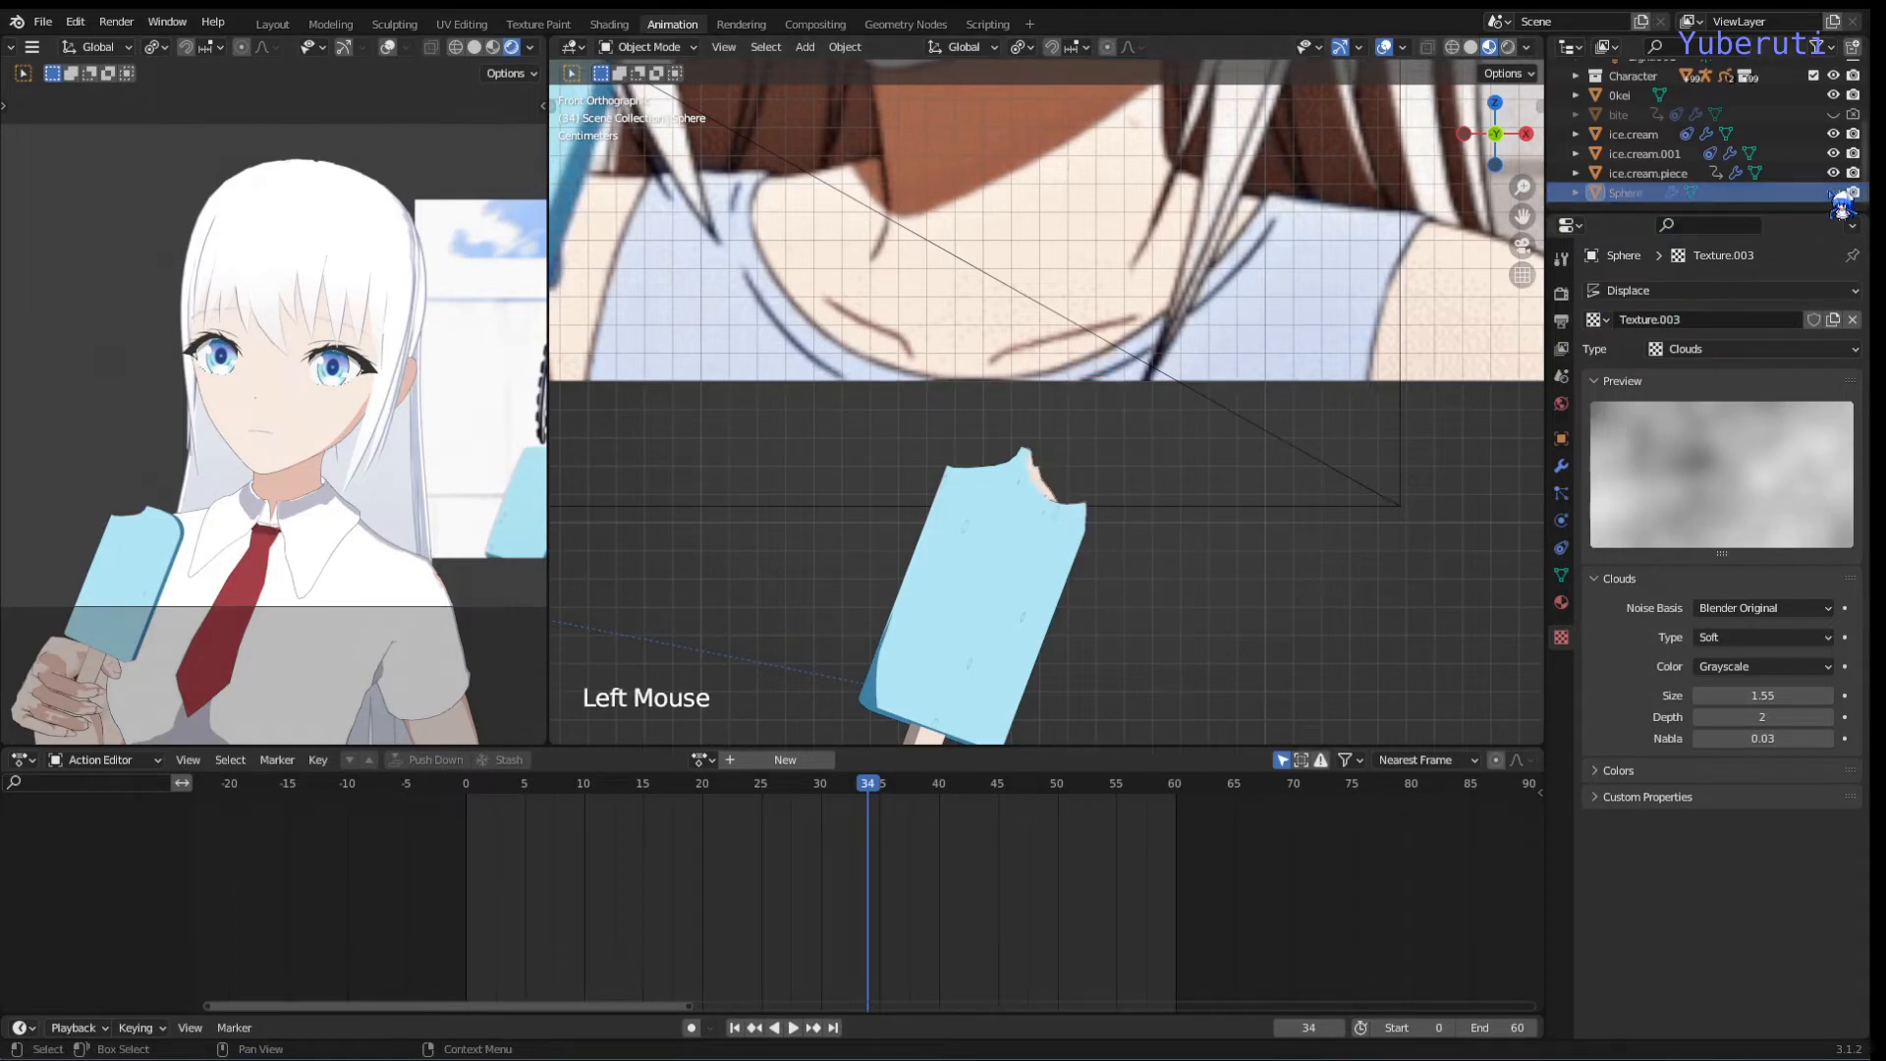
middle_drag(1158, 514, 1189, 491)
scroll(1027, 541, down, 3)
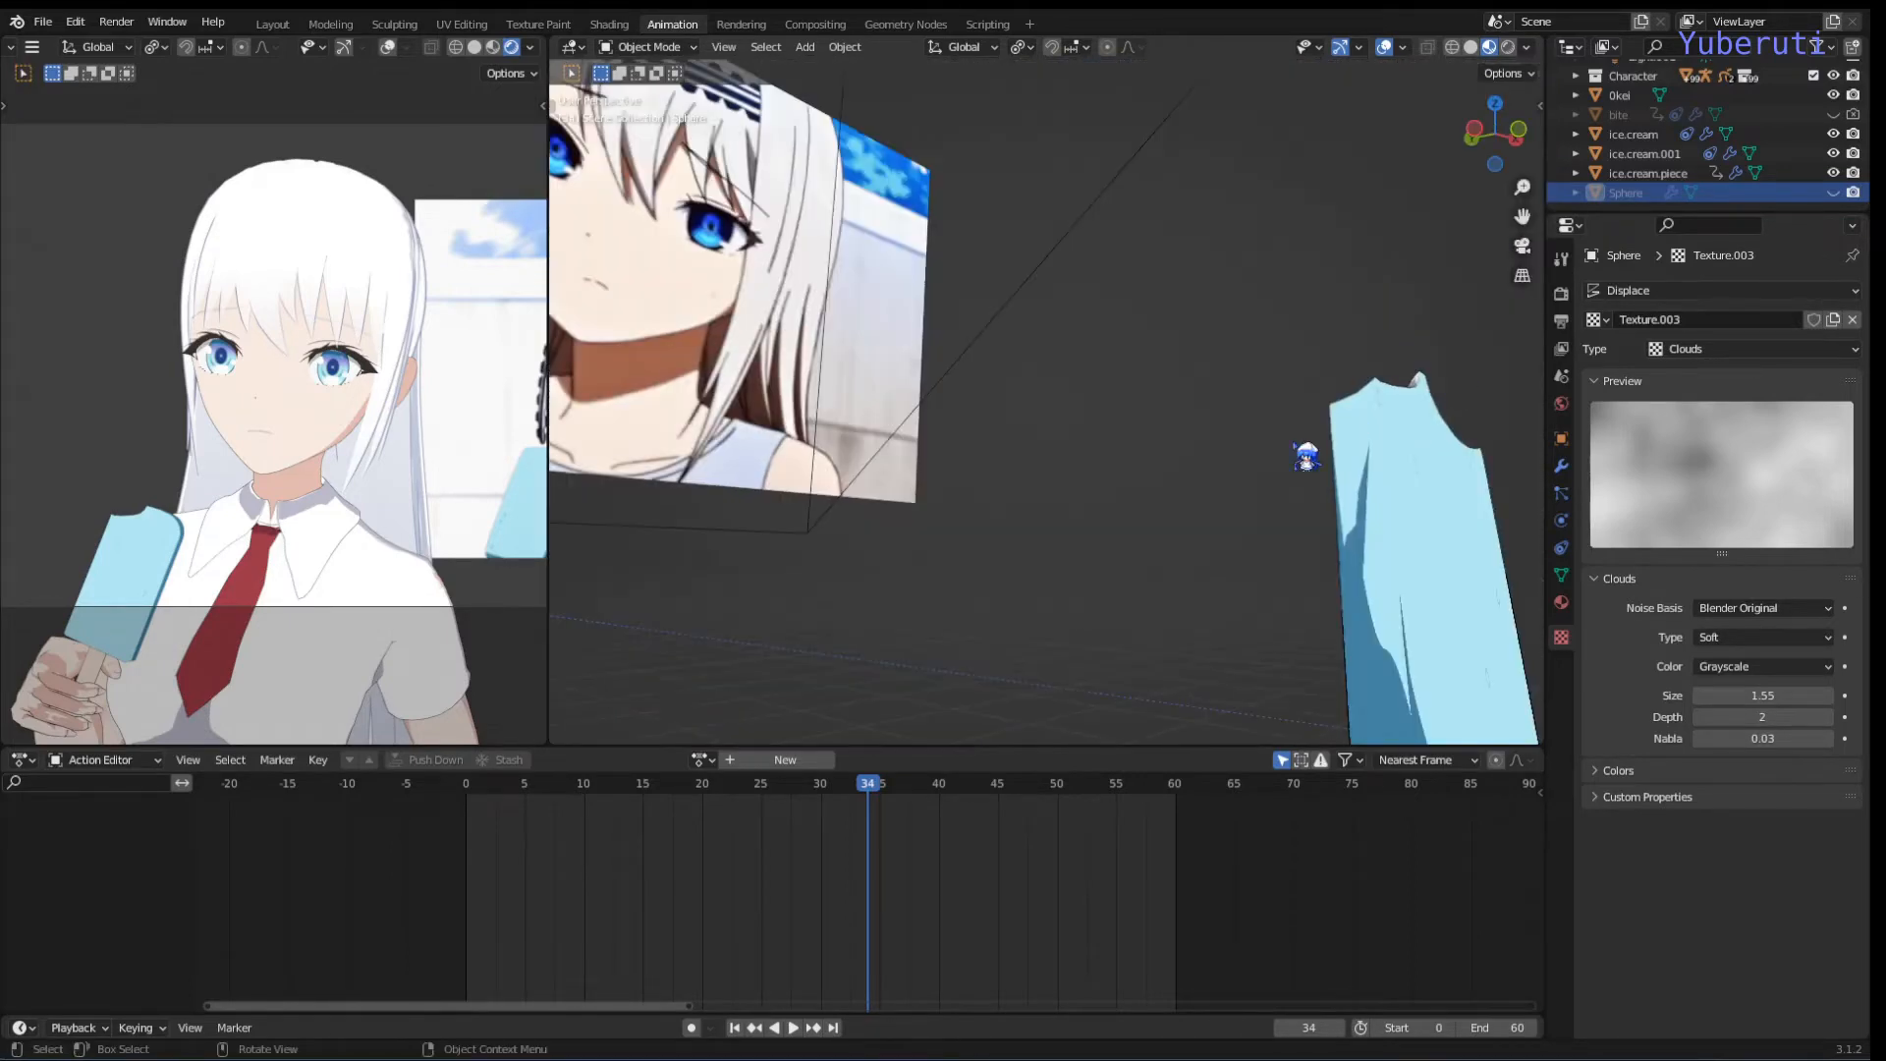
mouse_move(1307, 457)
middle_down()
mouse_move(1111, 489)
mouse_move(1145, 476)
mouse_move(1182, 494)
mouse_move(1276, 462)
middle_up()
Step: Unhide the sphere and set its Clouds texture size to 1.58
click(1833, 193)
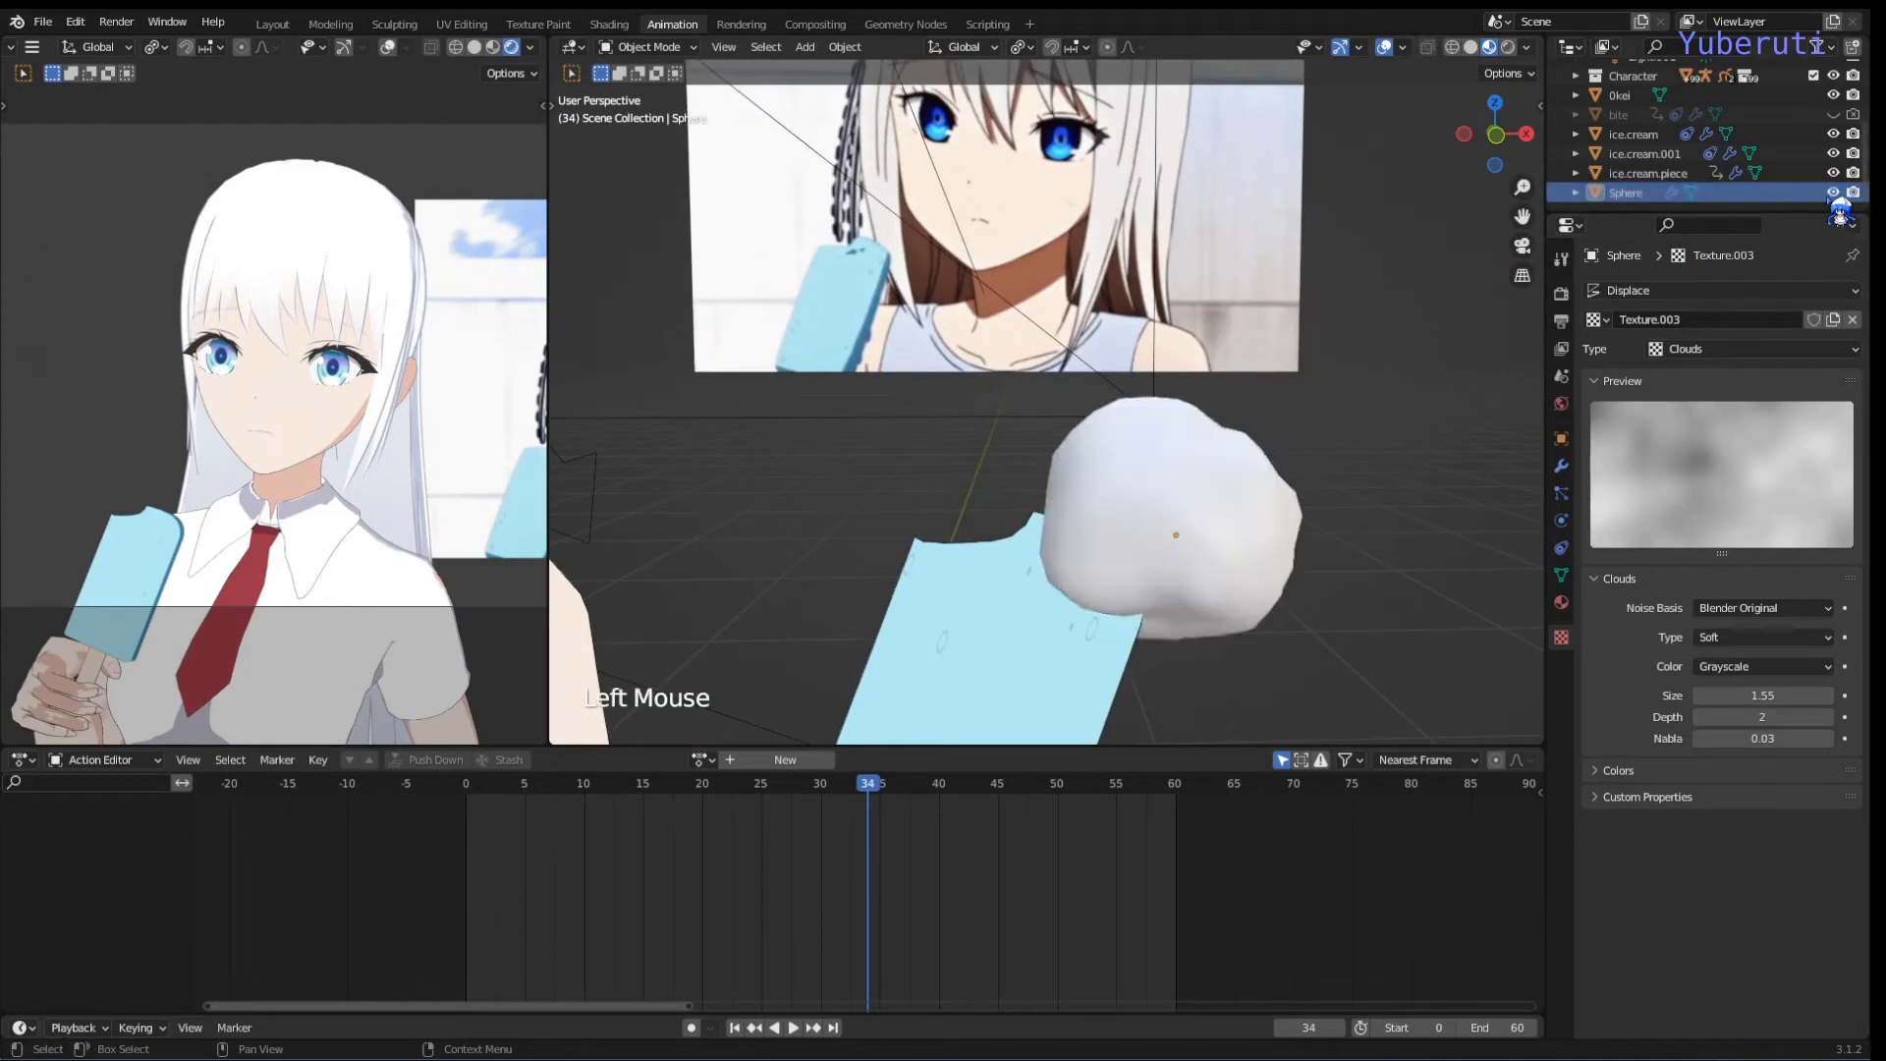
mouse_move(1762, 694)
mouse_down()
mouse_move(1676, 695)
mouse_move(1768, 694)
mouse_up()
Step: Rotate the displaced sphere about -71.6° around the view axis and hide it to expose the bite
click(1294, 572)
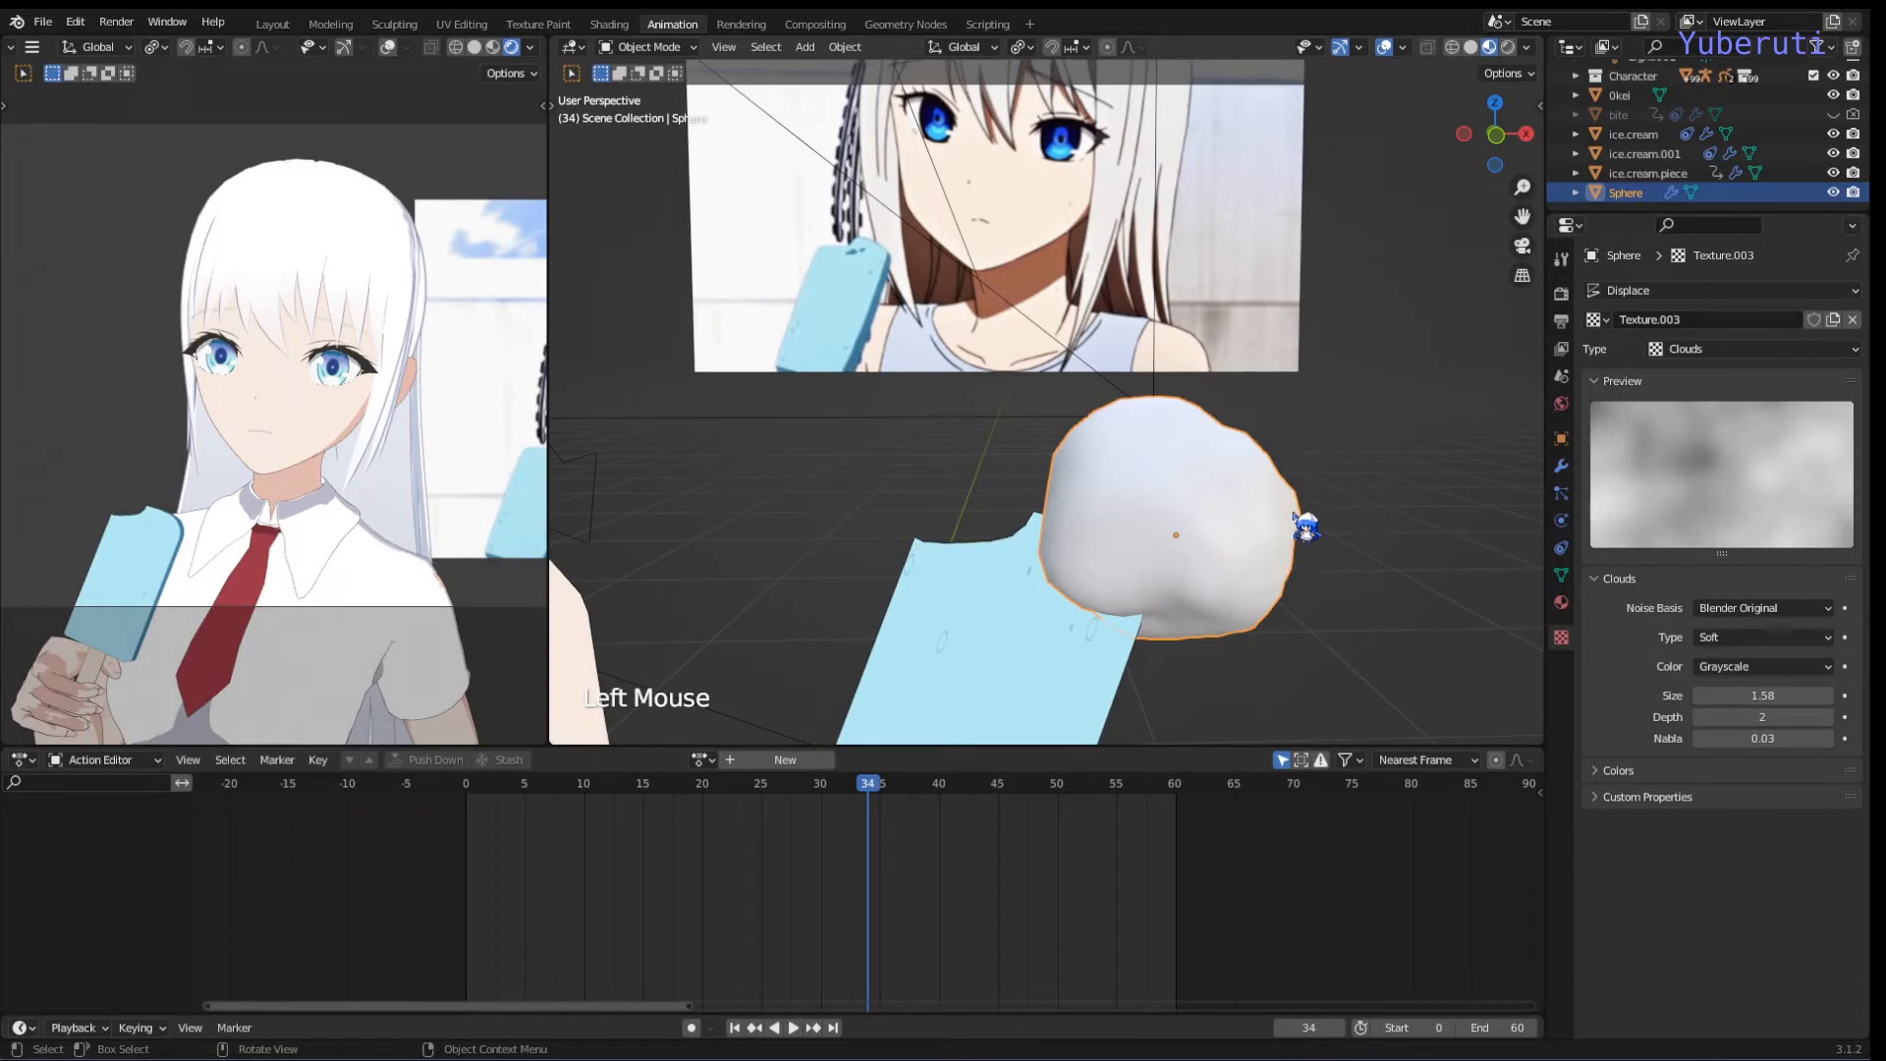
key(r)
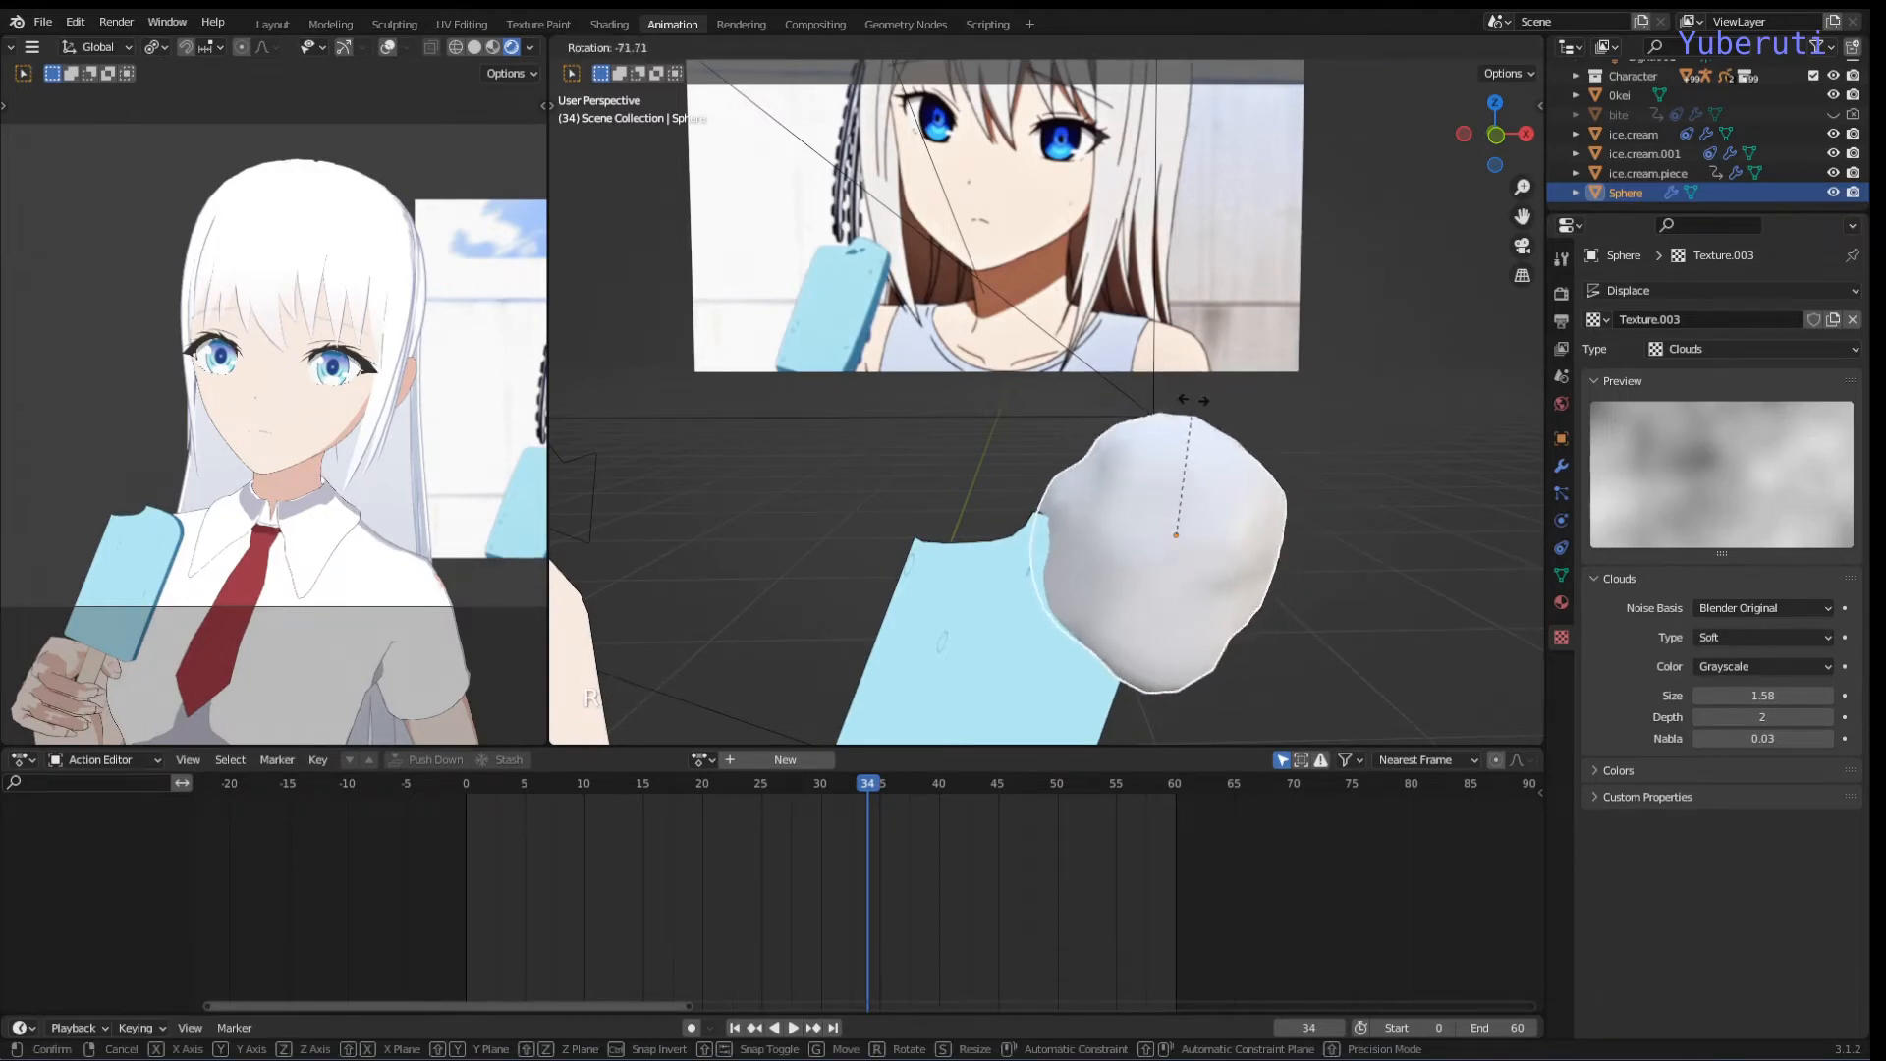
click(1194, 403)
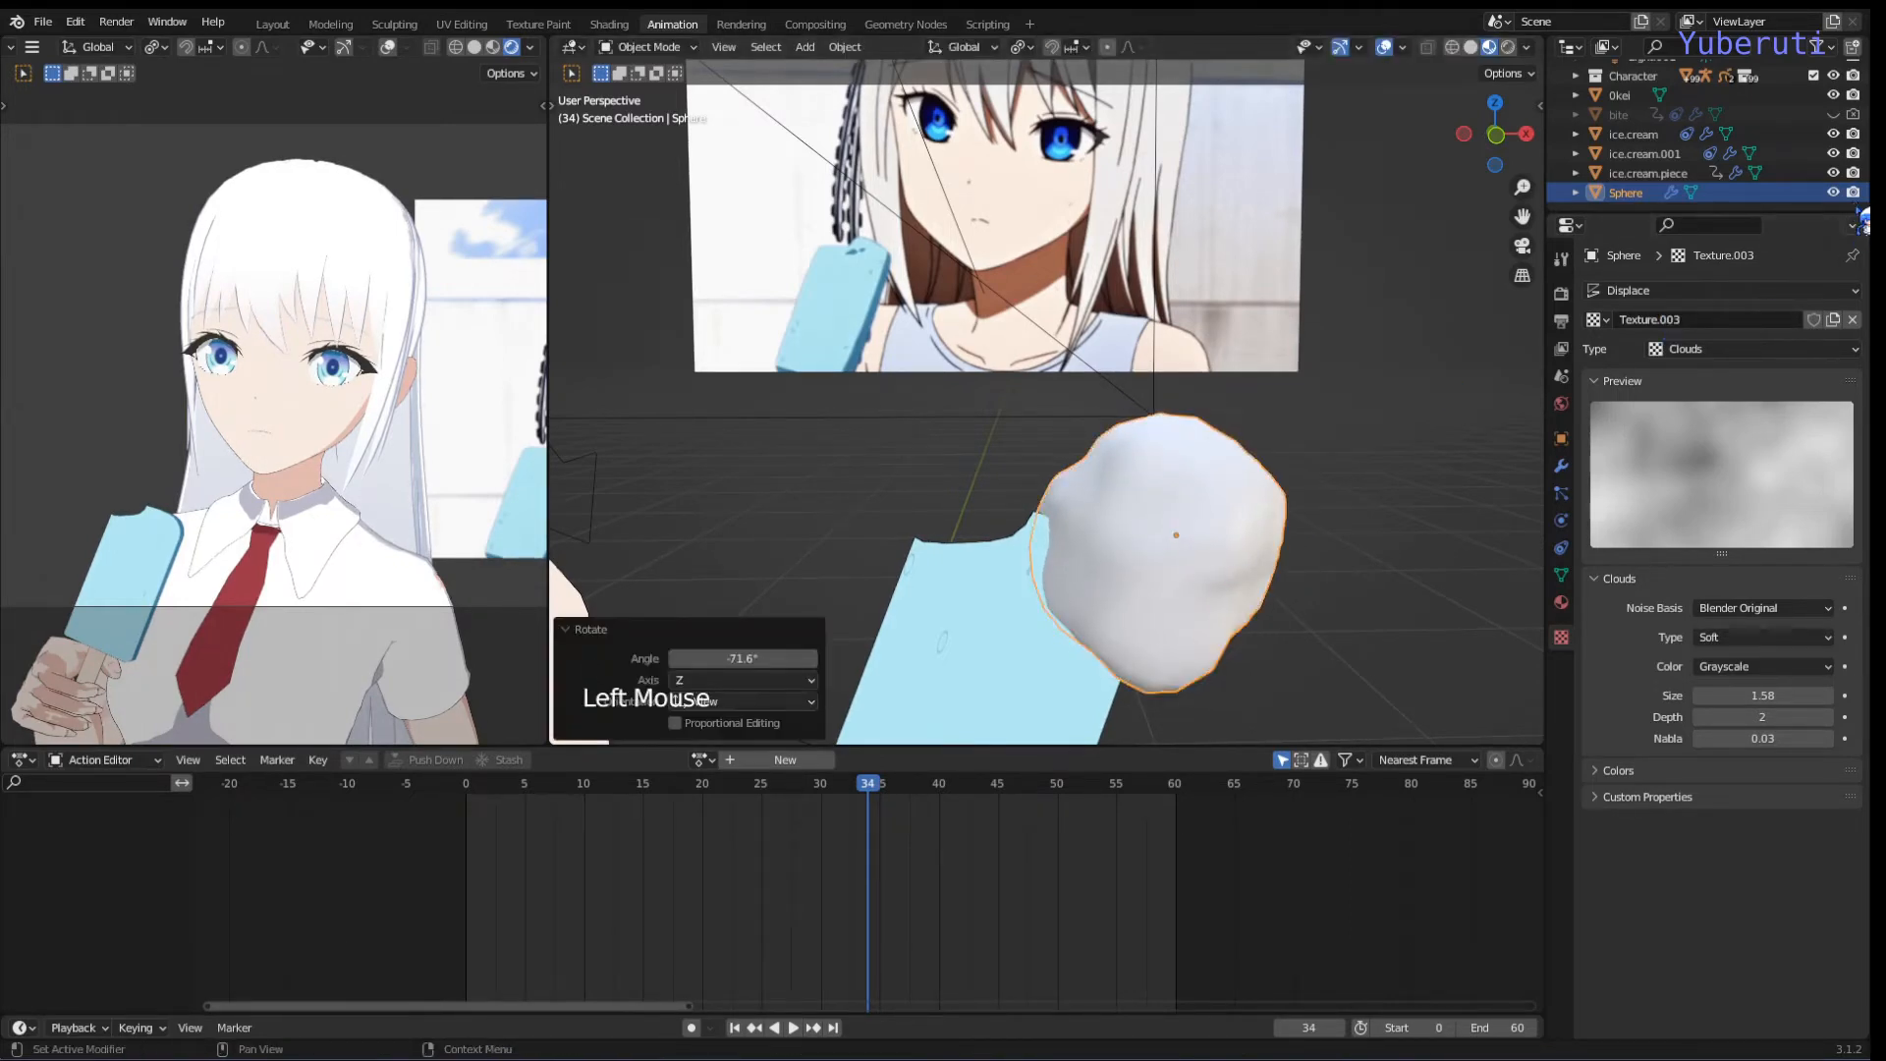
click(1833, 194)
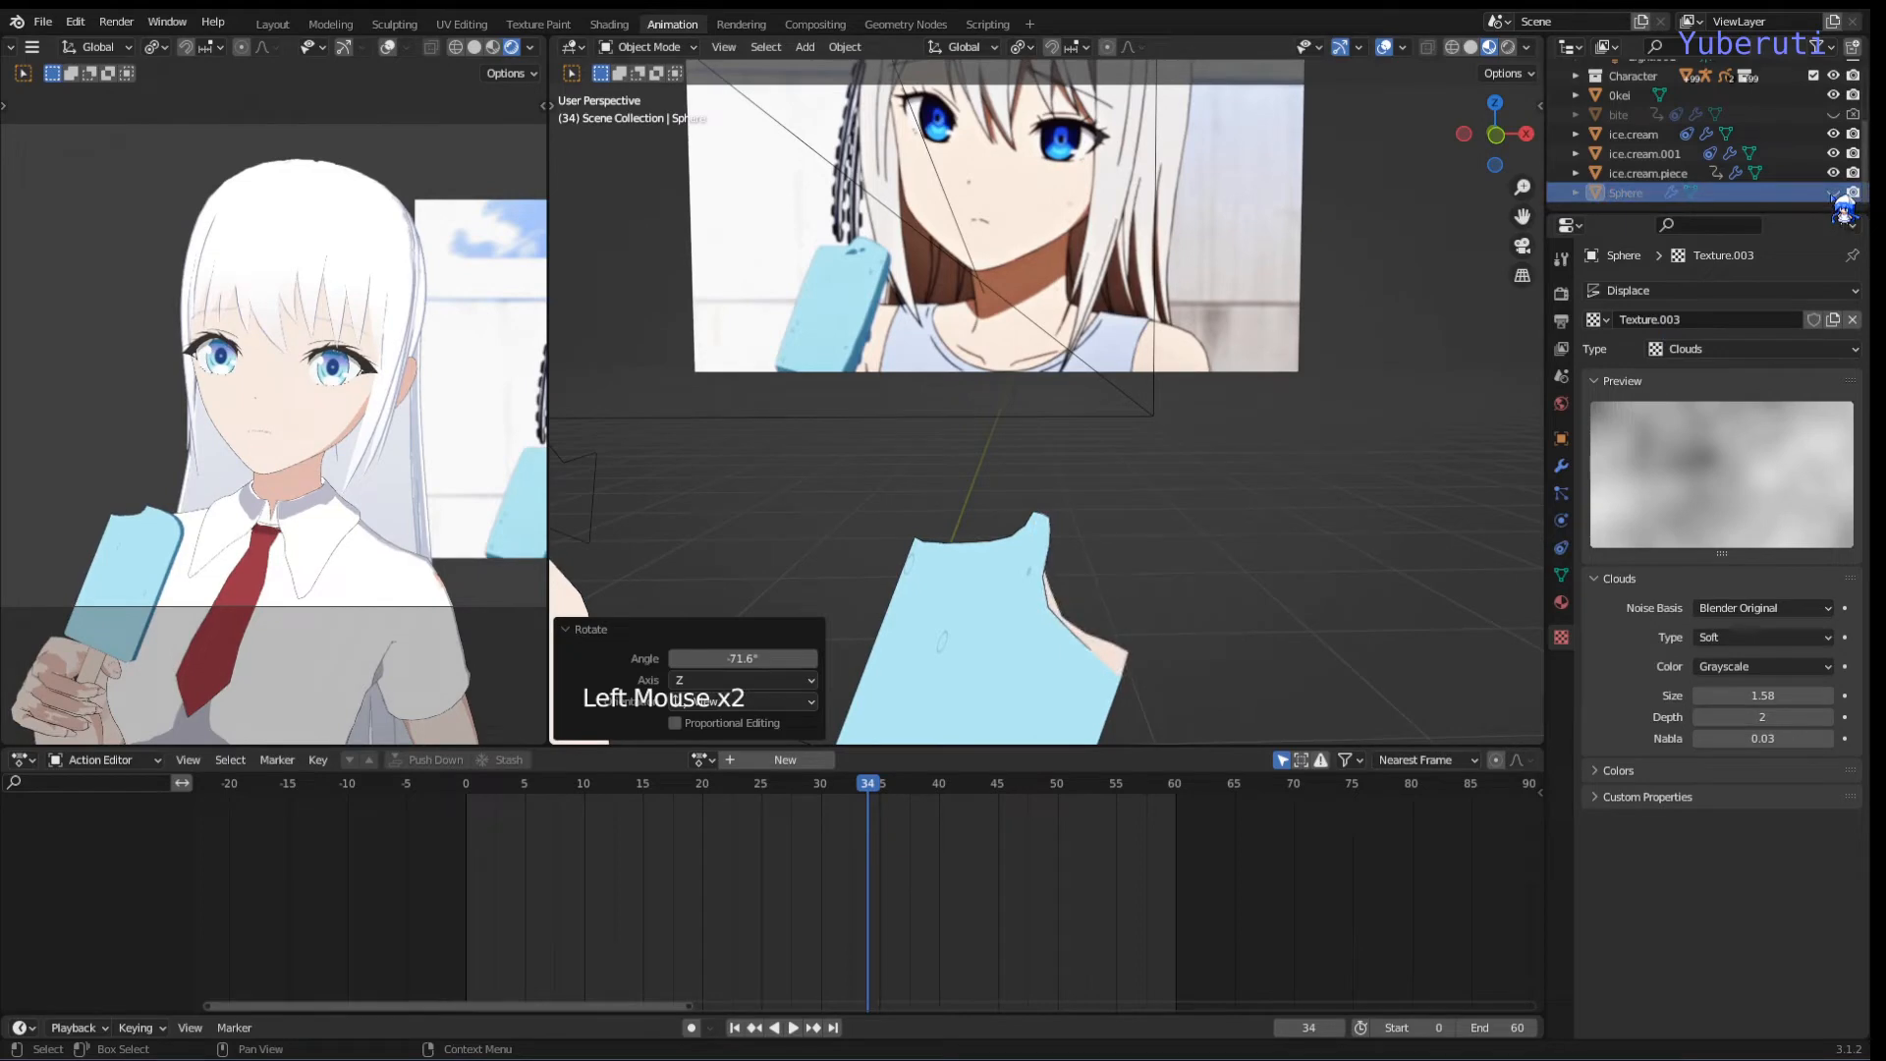
Step: Unhide the displaced sphere and show it with the ice cream bar in front orthographic view
click(1833, 193)
scroll(1171, 542, down, 4)
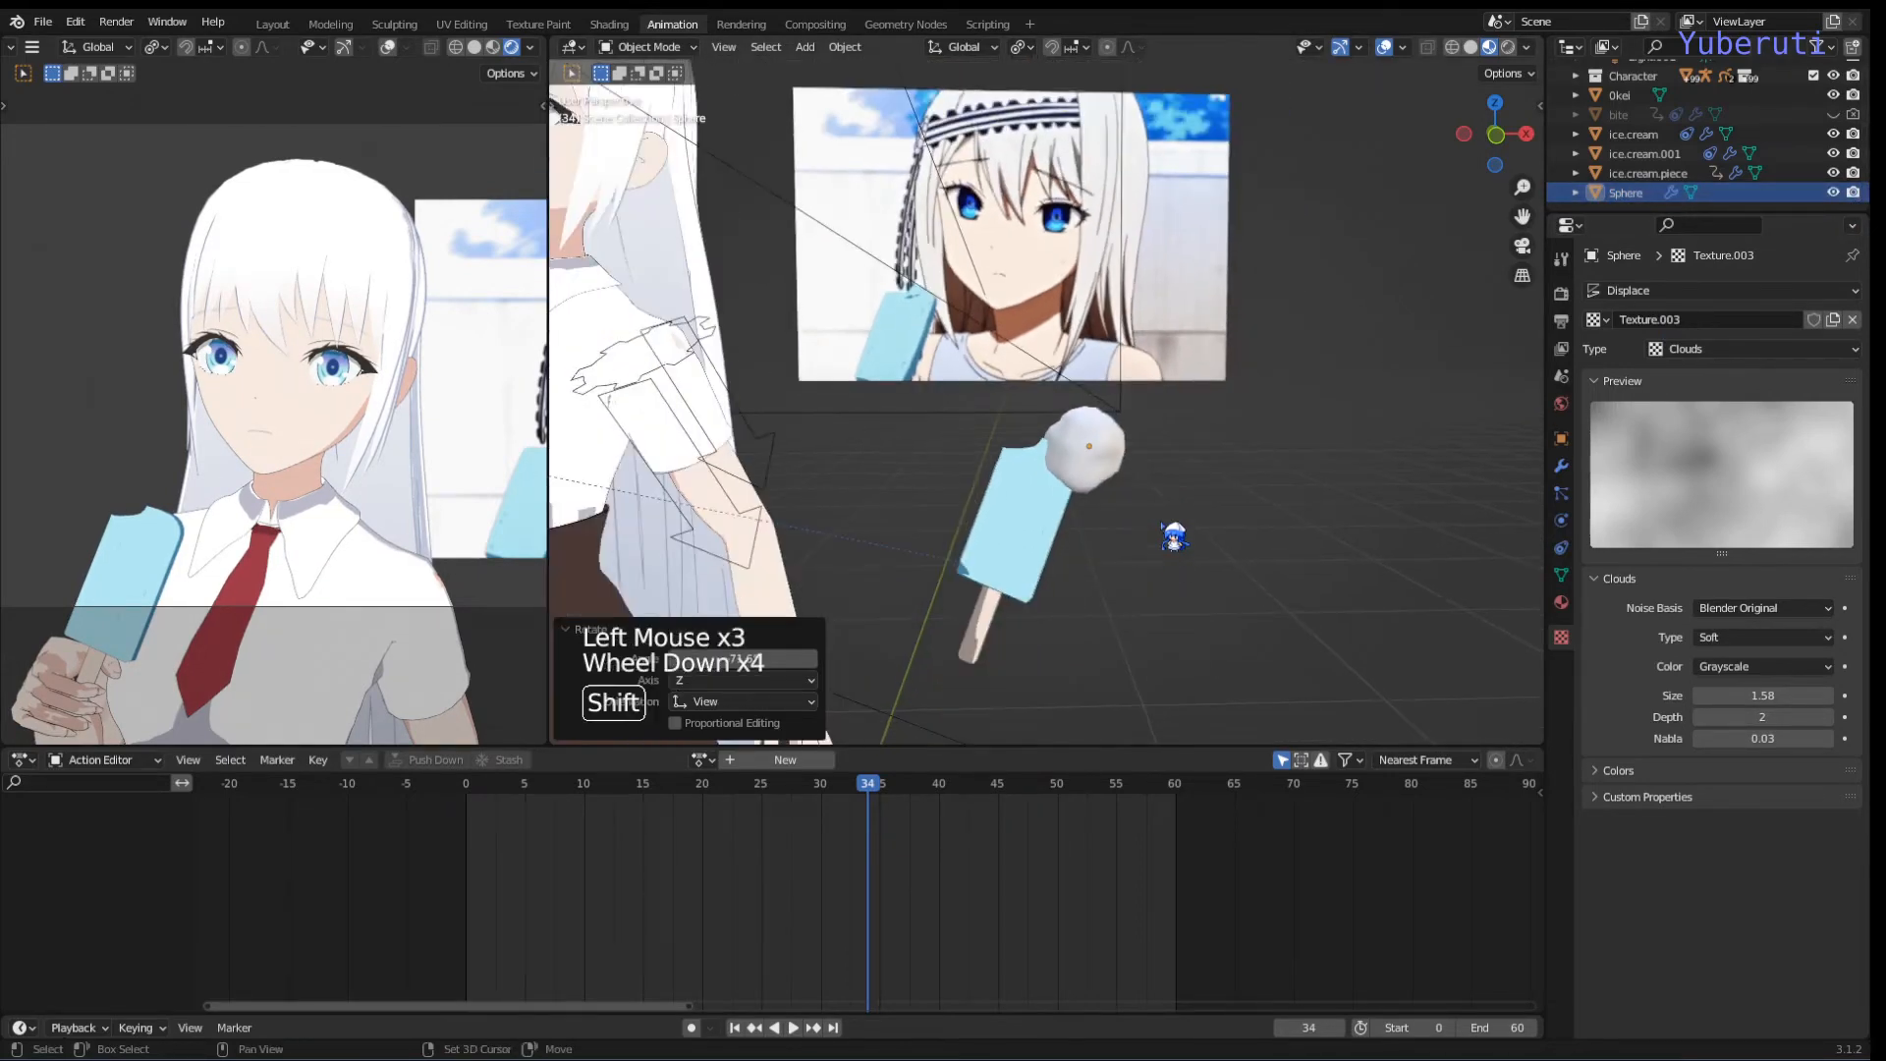
shift+middle_drag(1174, 537, 1170, 505)
scroll(1170, 503, up, 2)
key(KP_1)
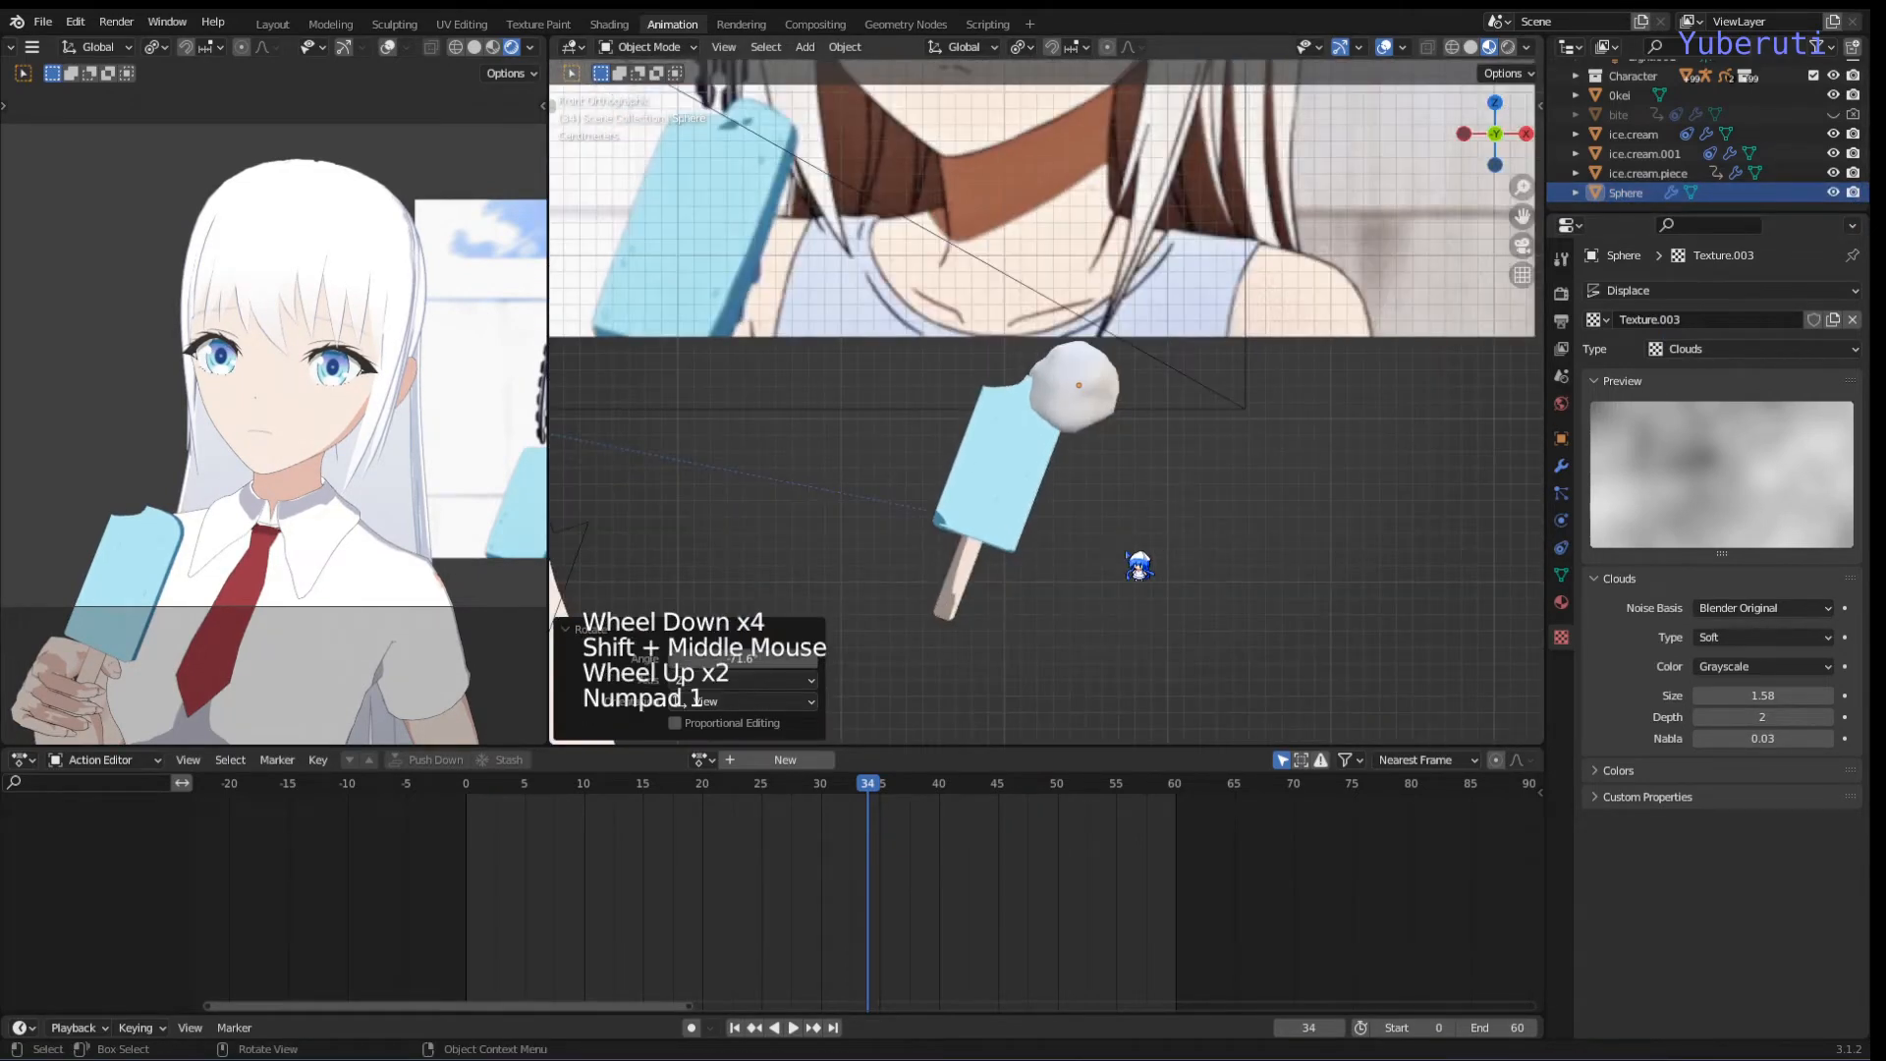
scroll(1140, 565, up, 3)
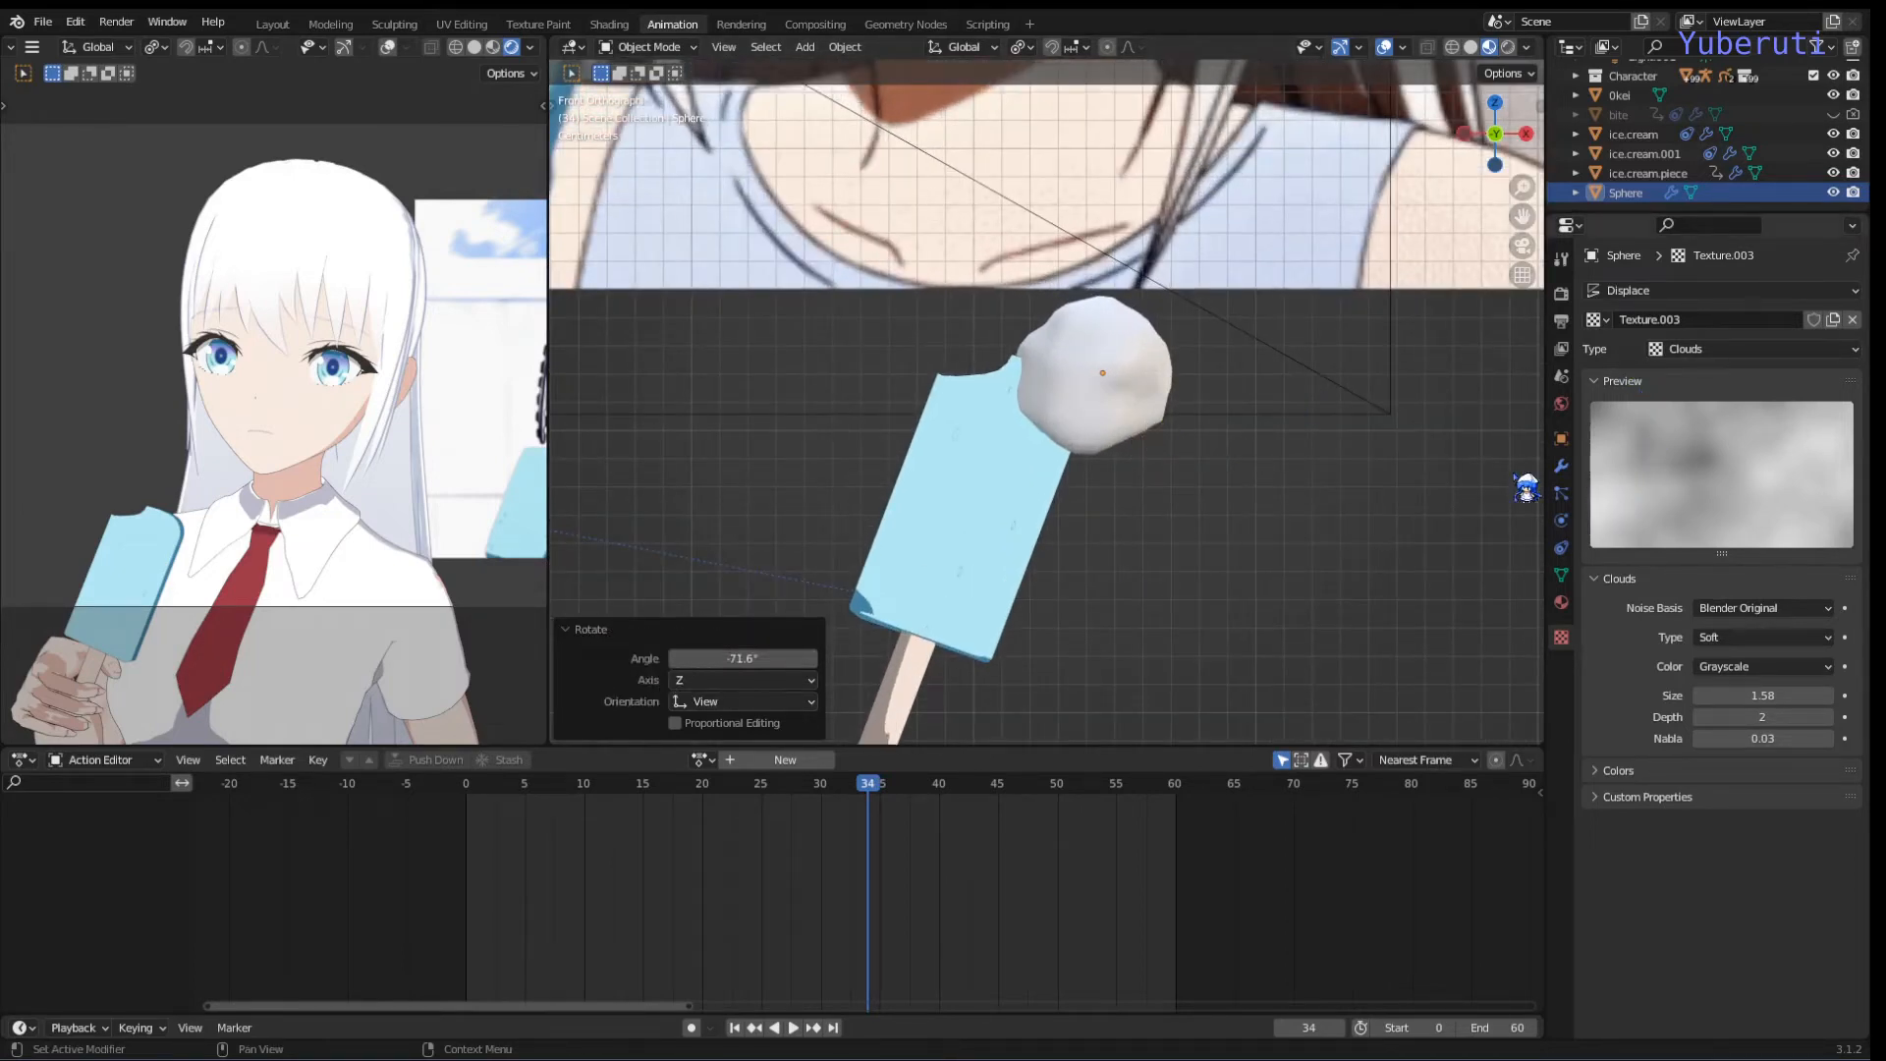
Step: Apply the Boolean modifier on the duplicated ice cream bar, ice.cream.001
click(982, 535)
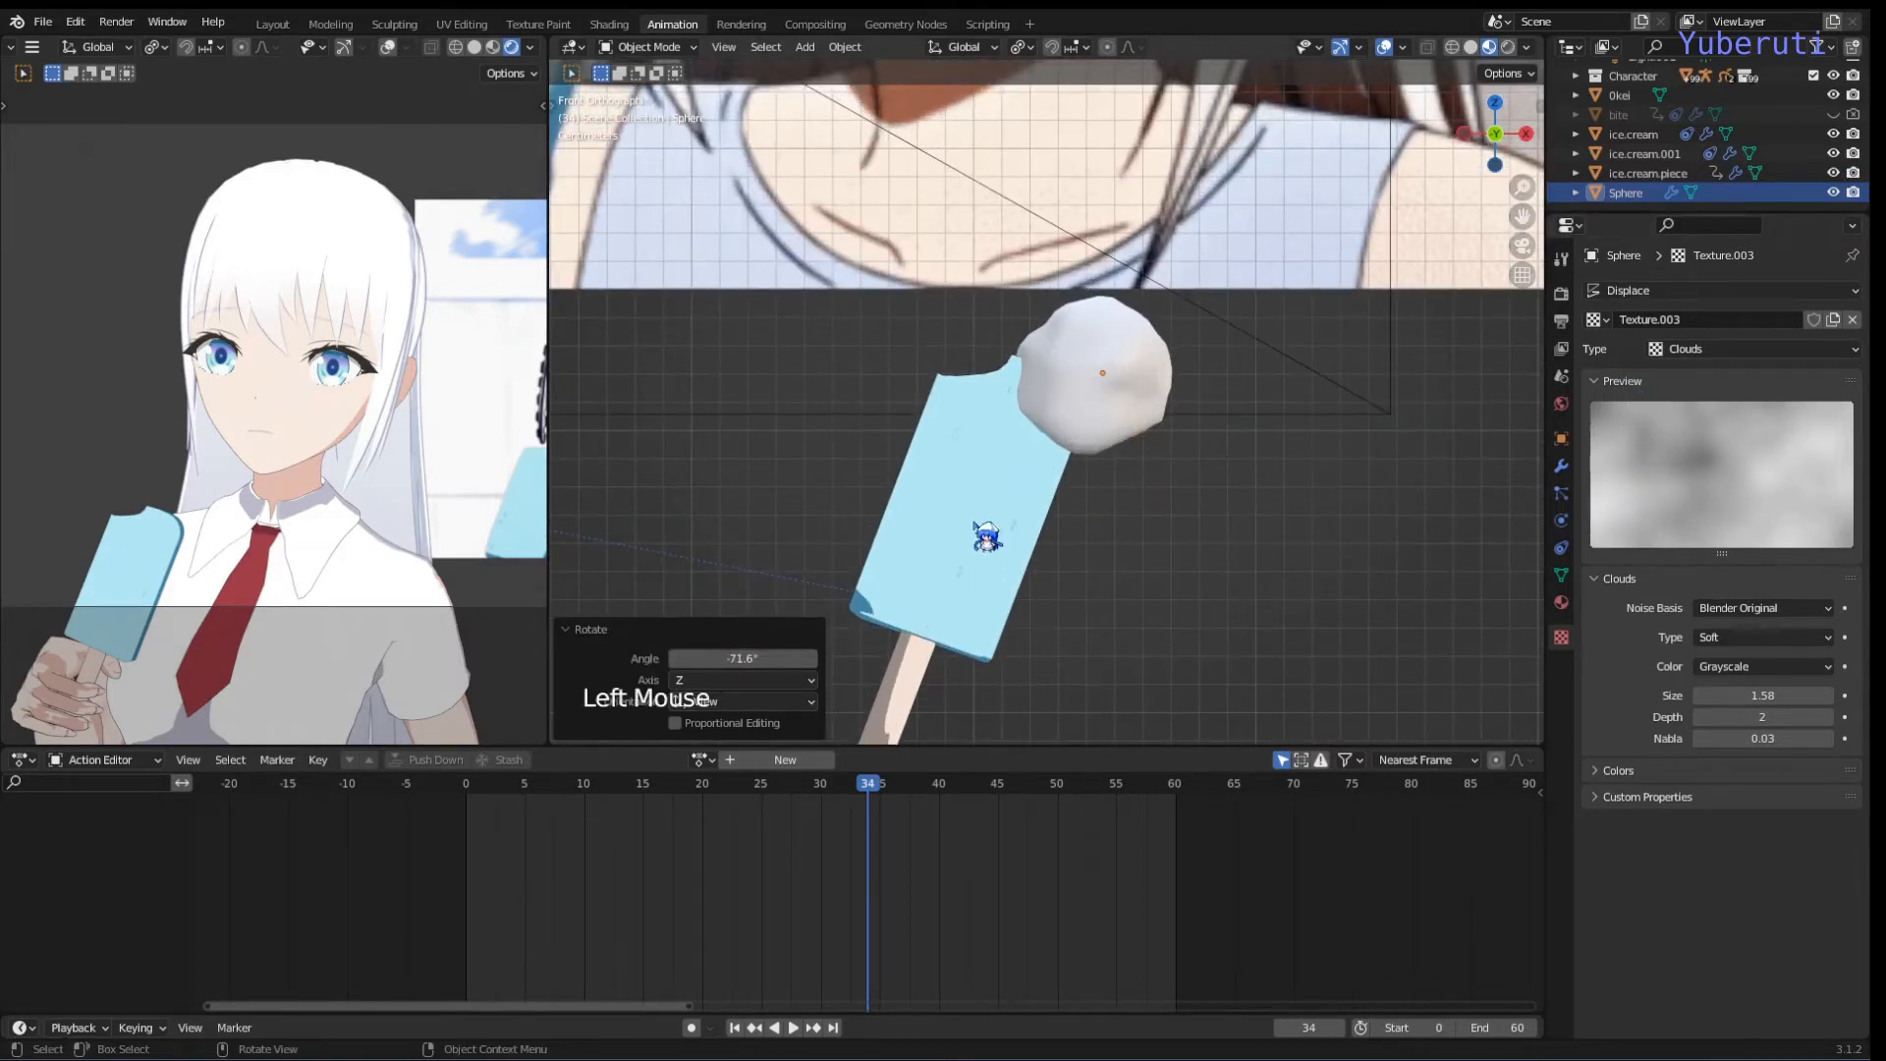
click(1561, 466)
click(1805, 323)
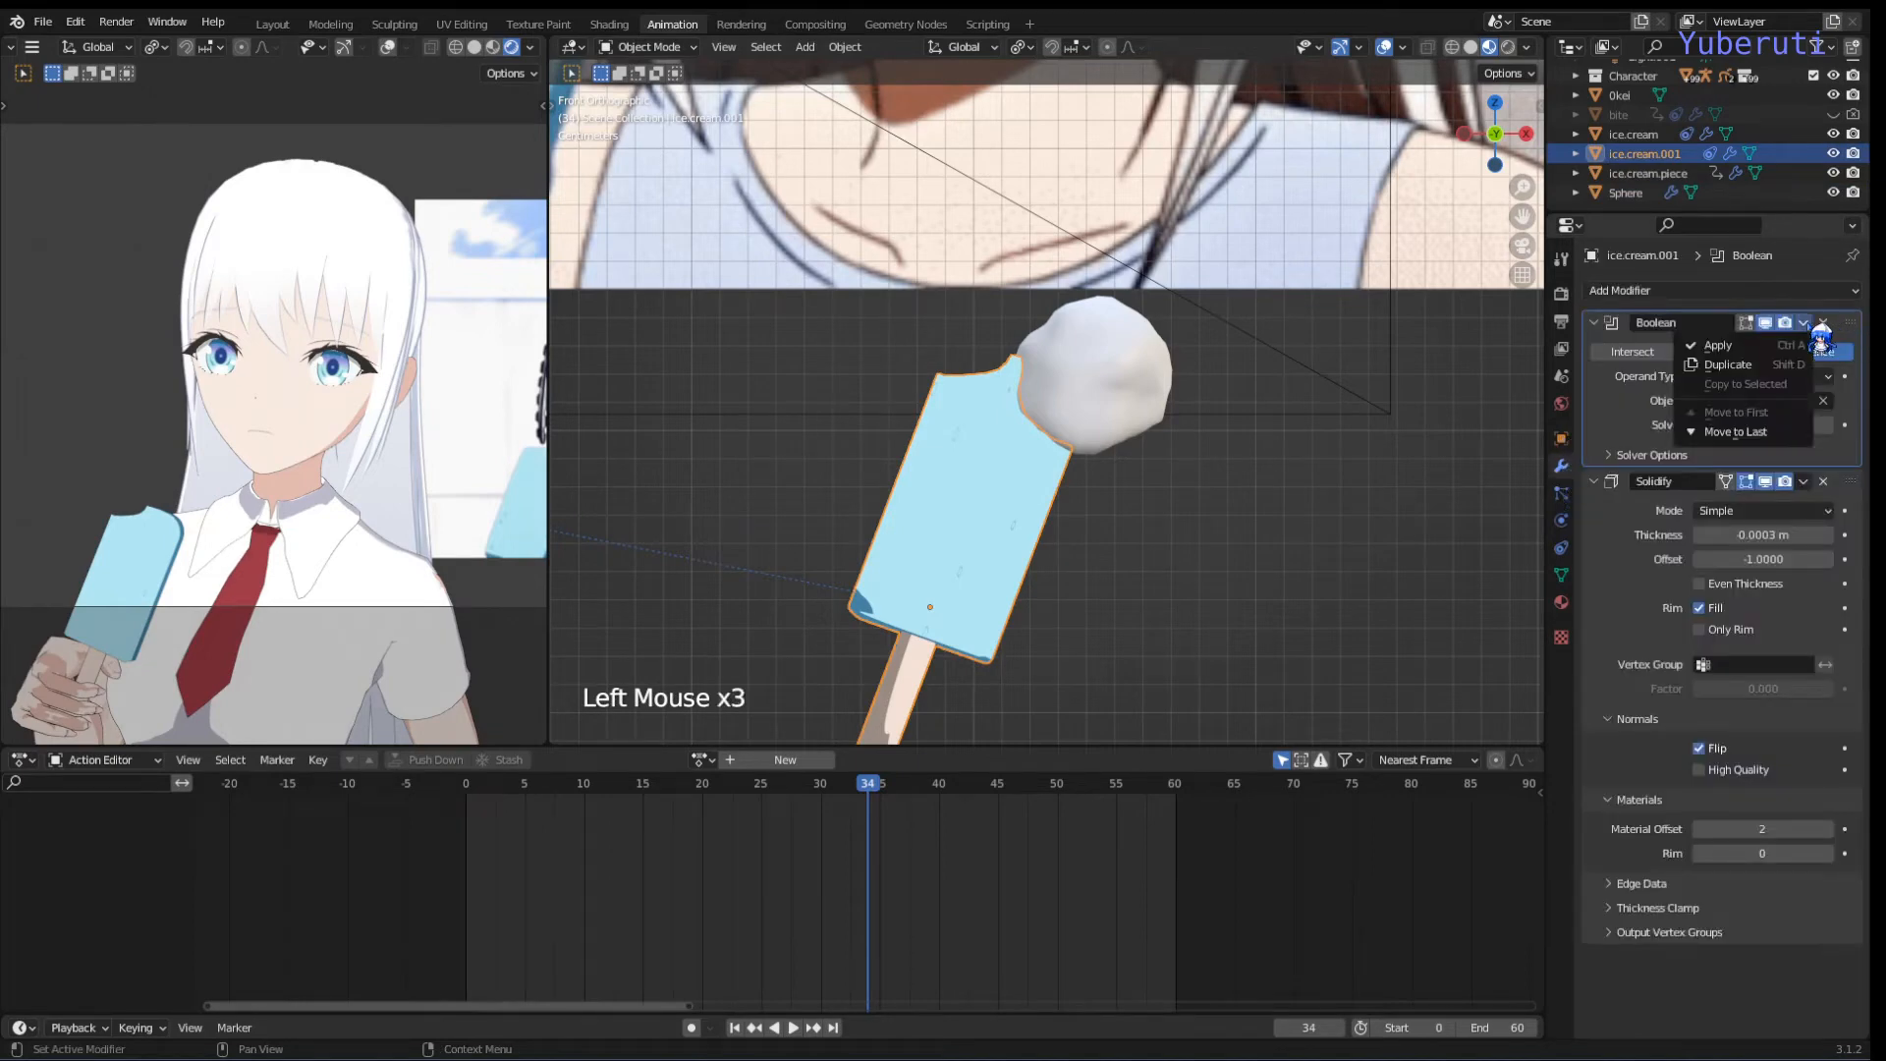
click(1807, 347)
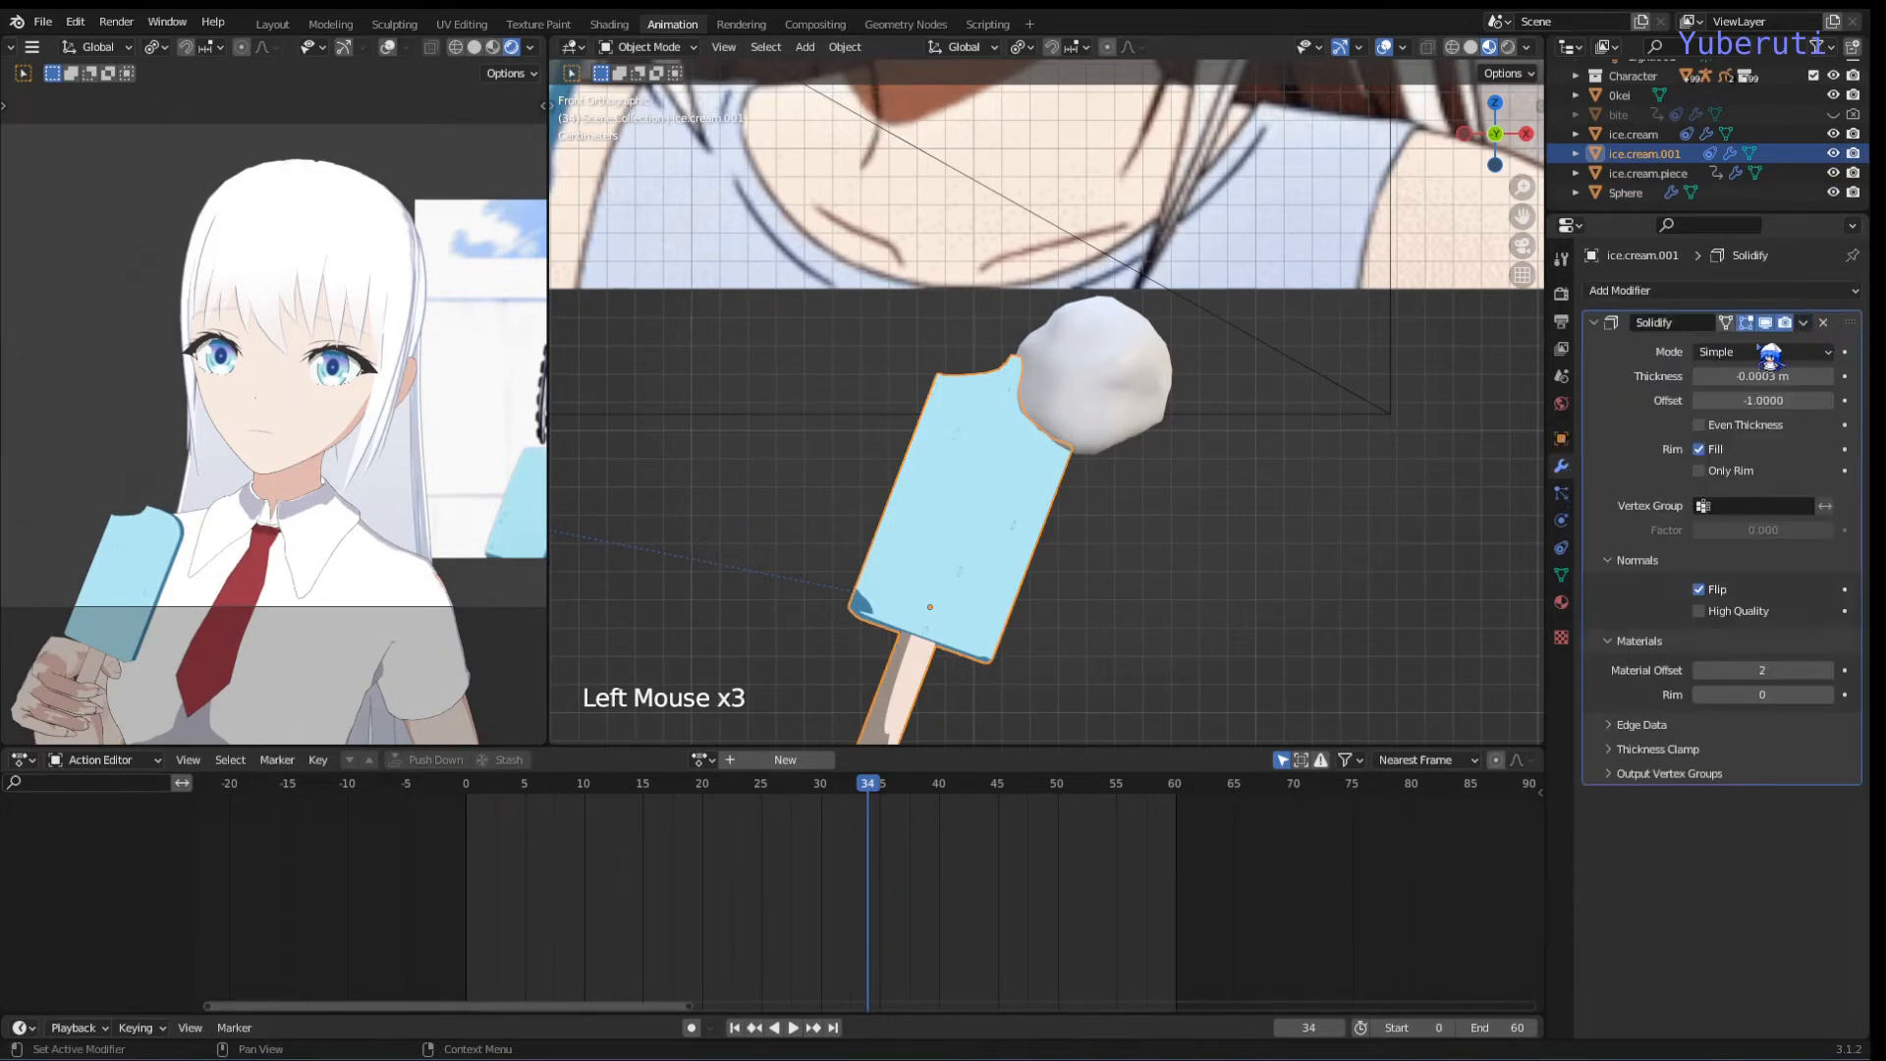
Step: Toggle the sphere's visibility to check the bite, then move the sphere about 0.076 m in X and -0.042 m in Z
click(1833, 193)
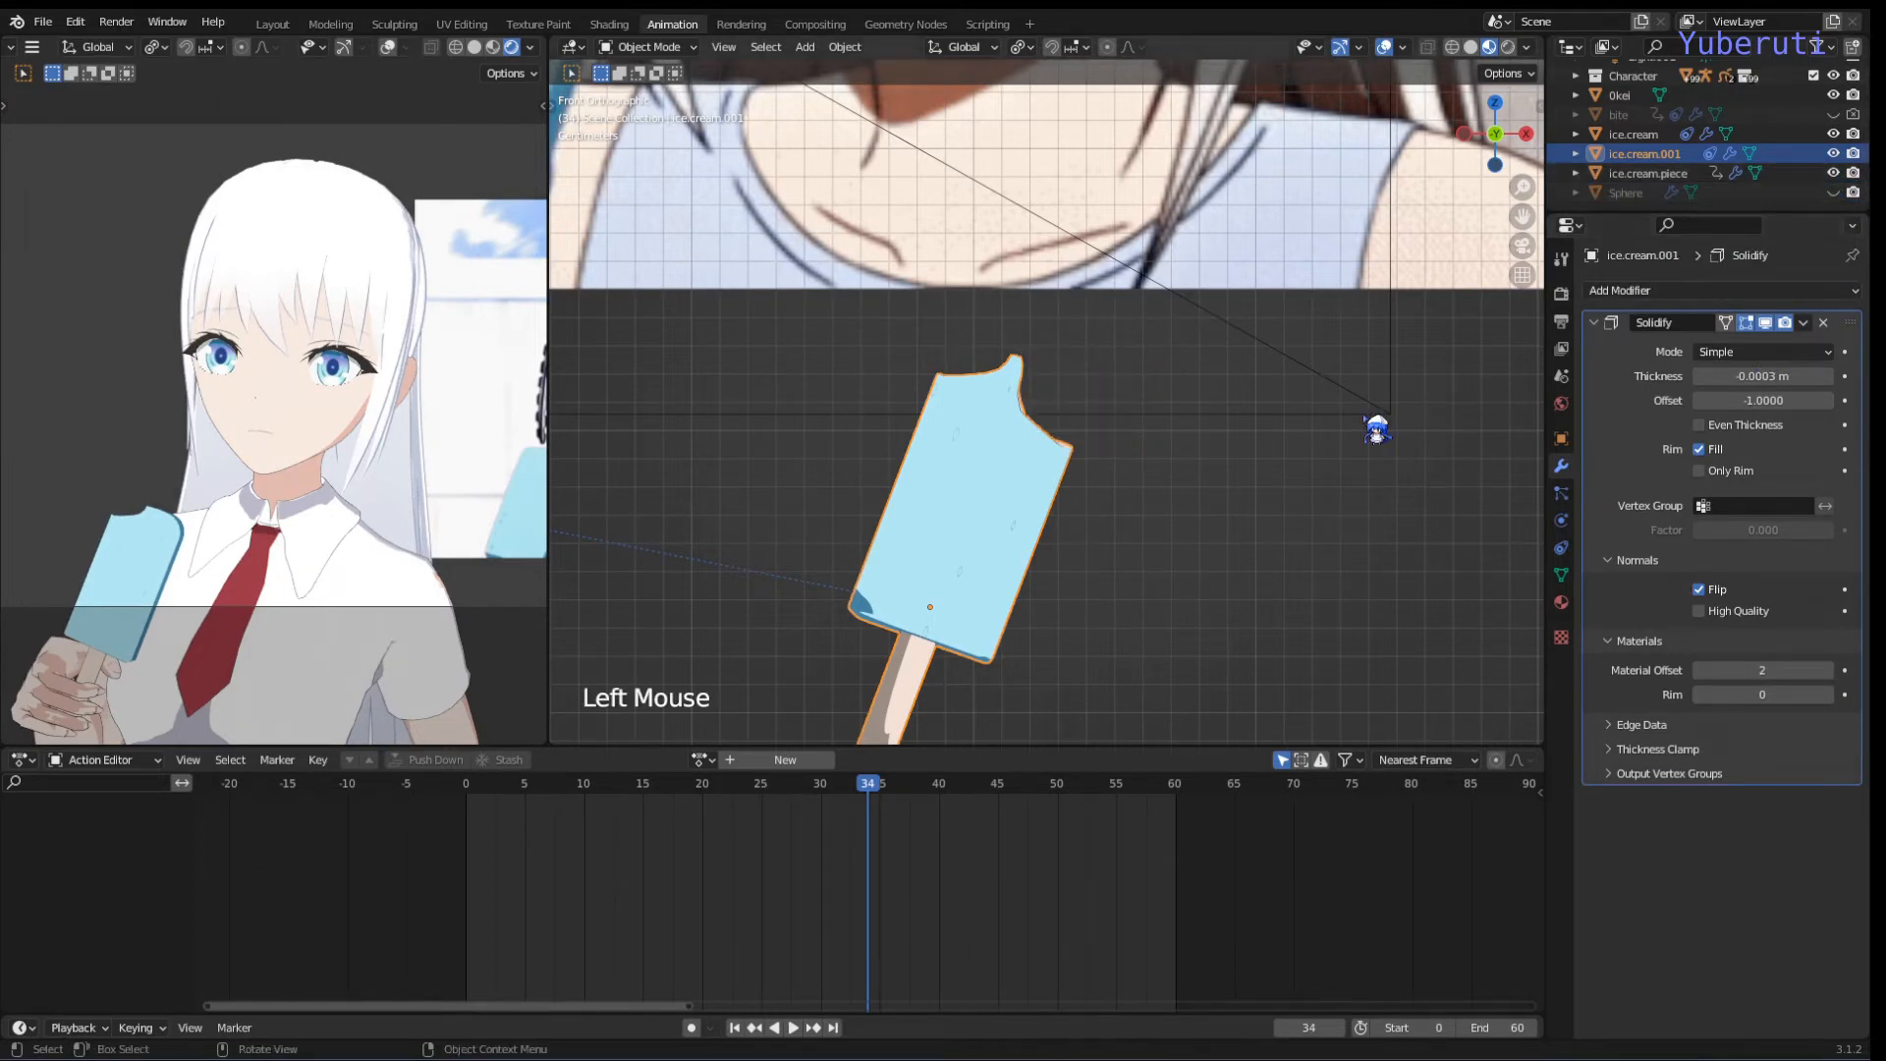
click(1833, 193)
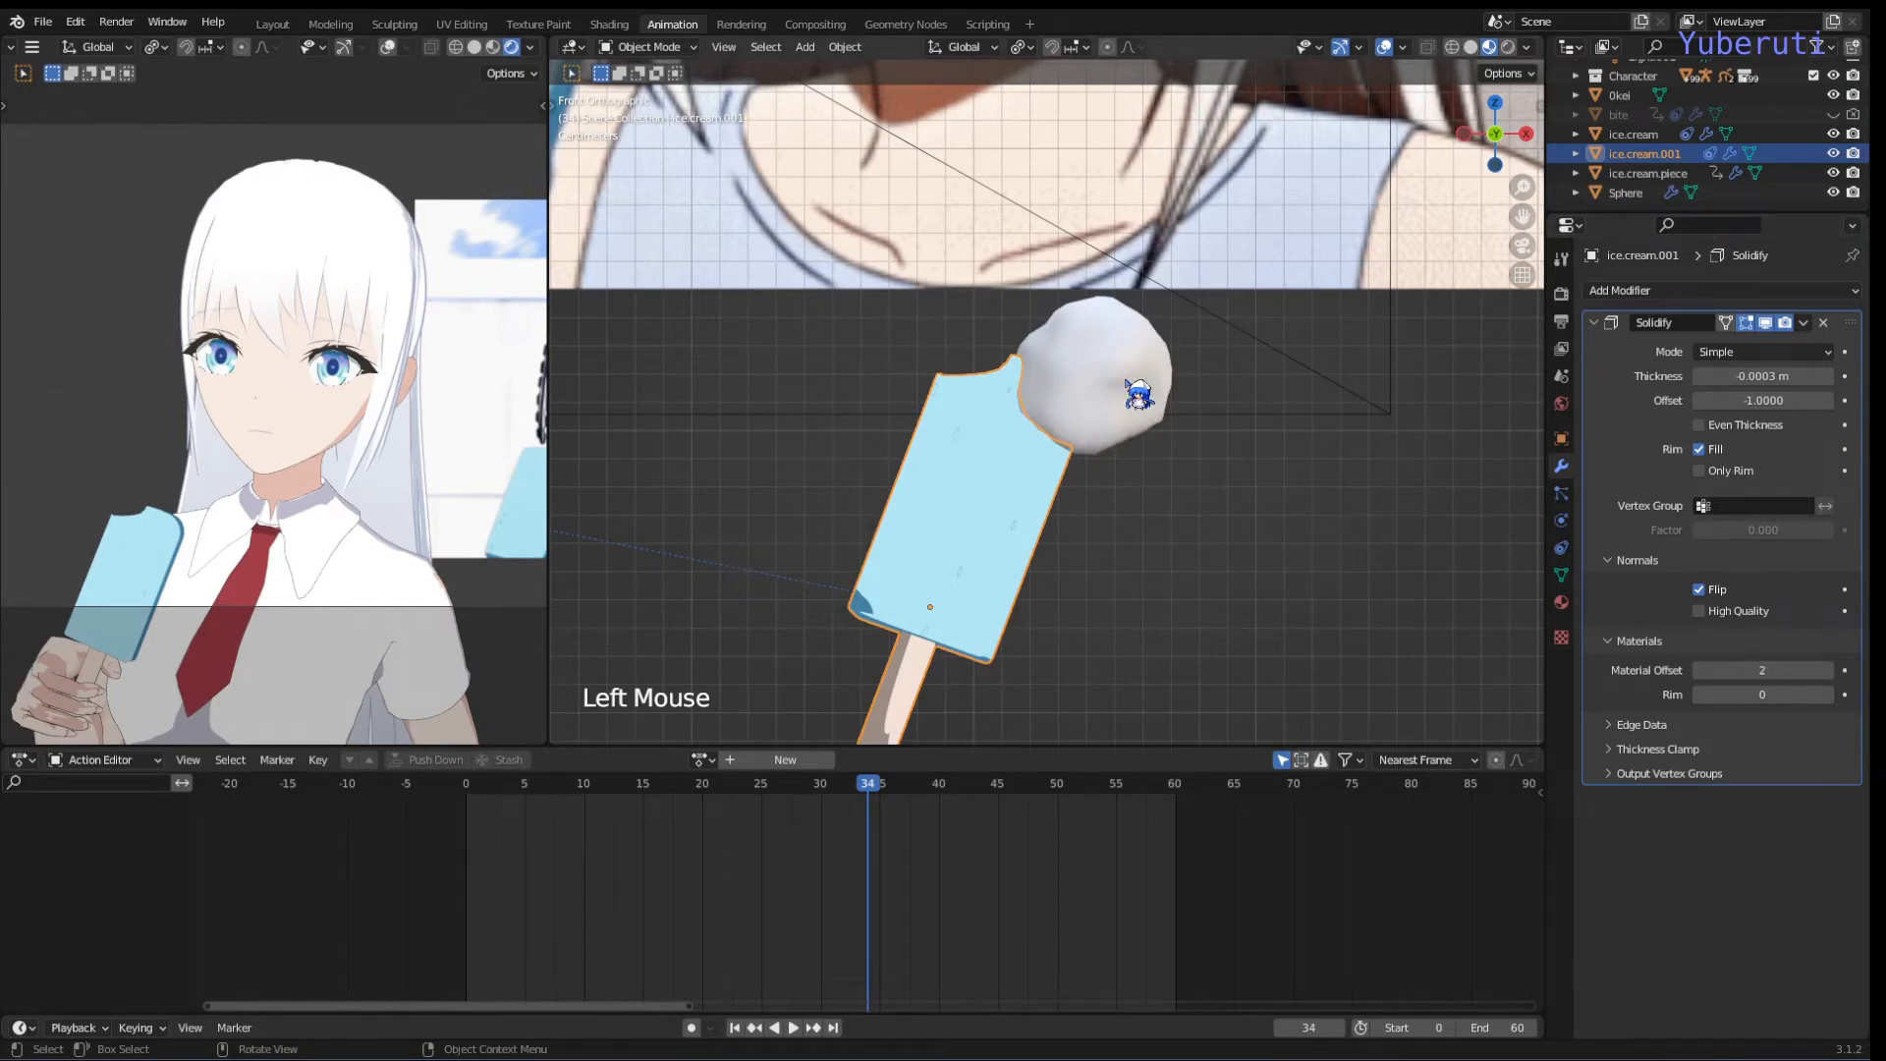
click(1139, 393)
key(g)
click(1230, 504)
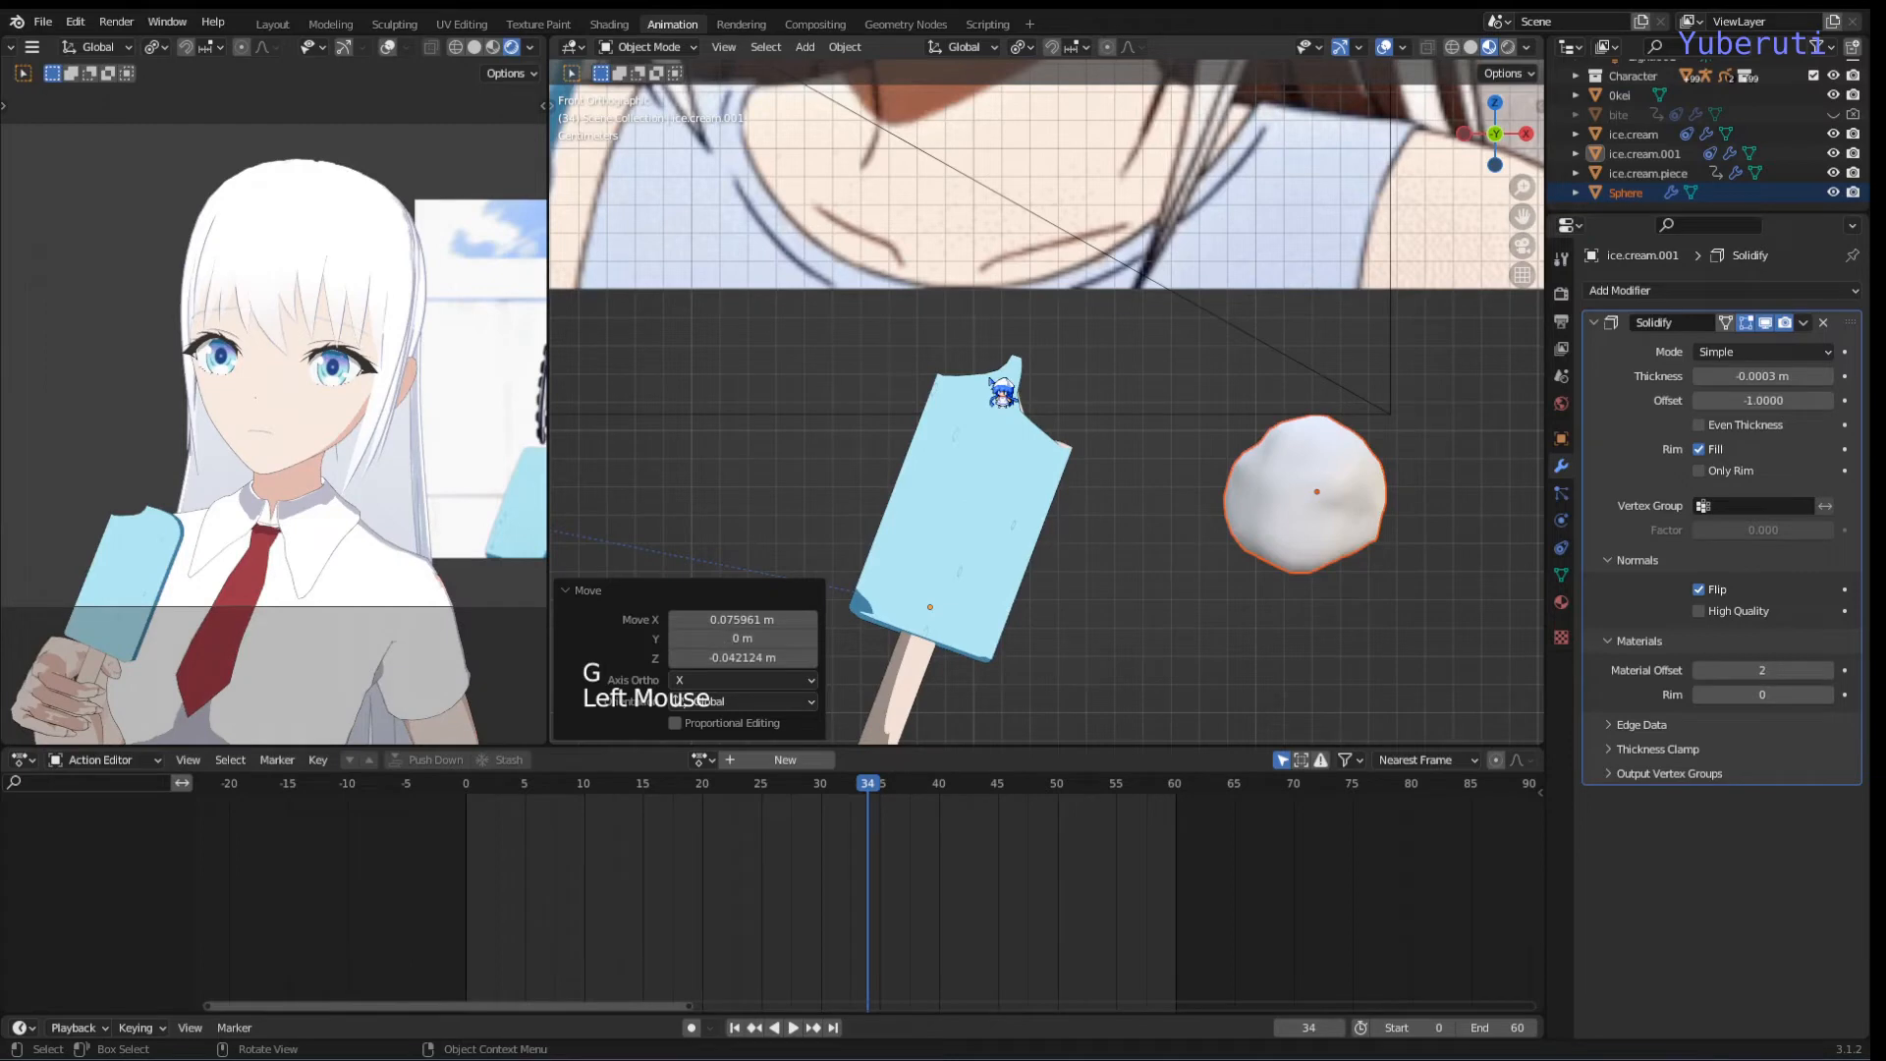
Step: Undo the sphere move, the visibility changes and the applied Boolean modifier
key(ctrl)
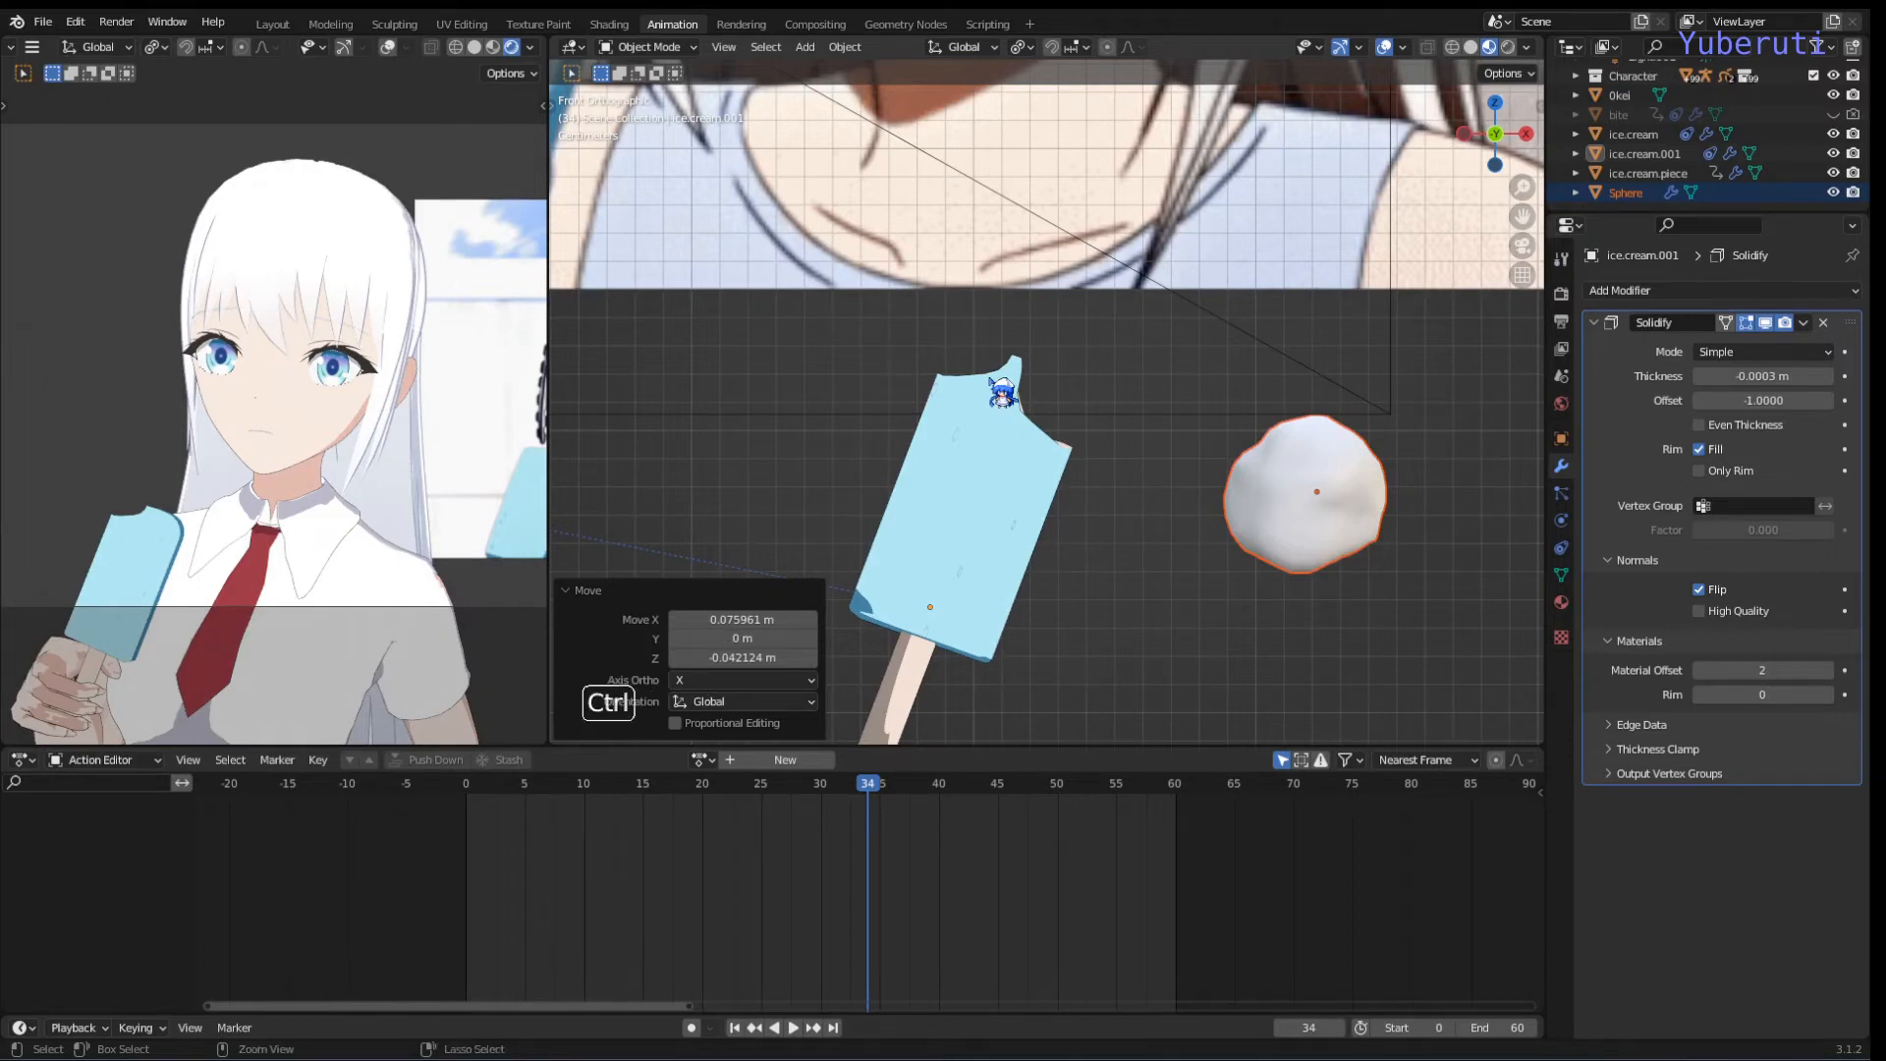
key(ctrl+z)
key(ctrl+z)
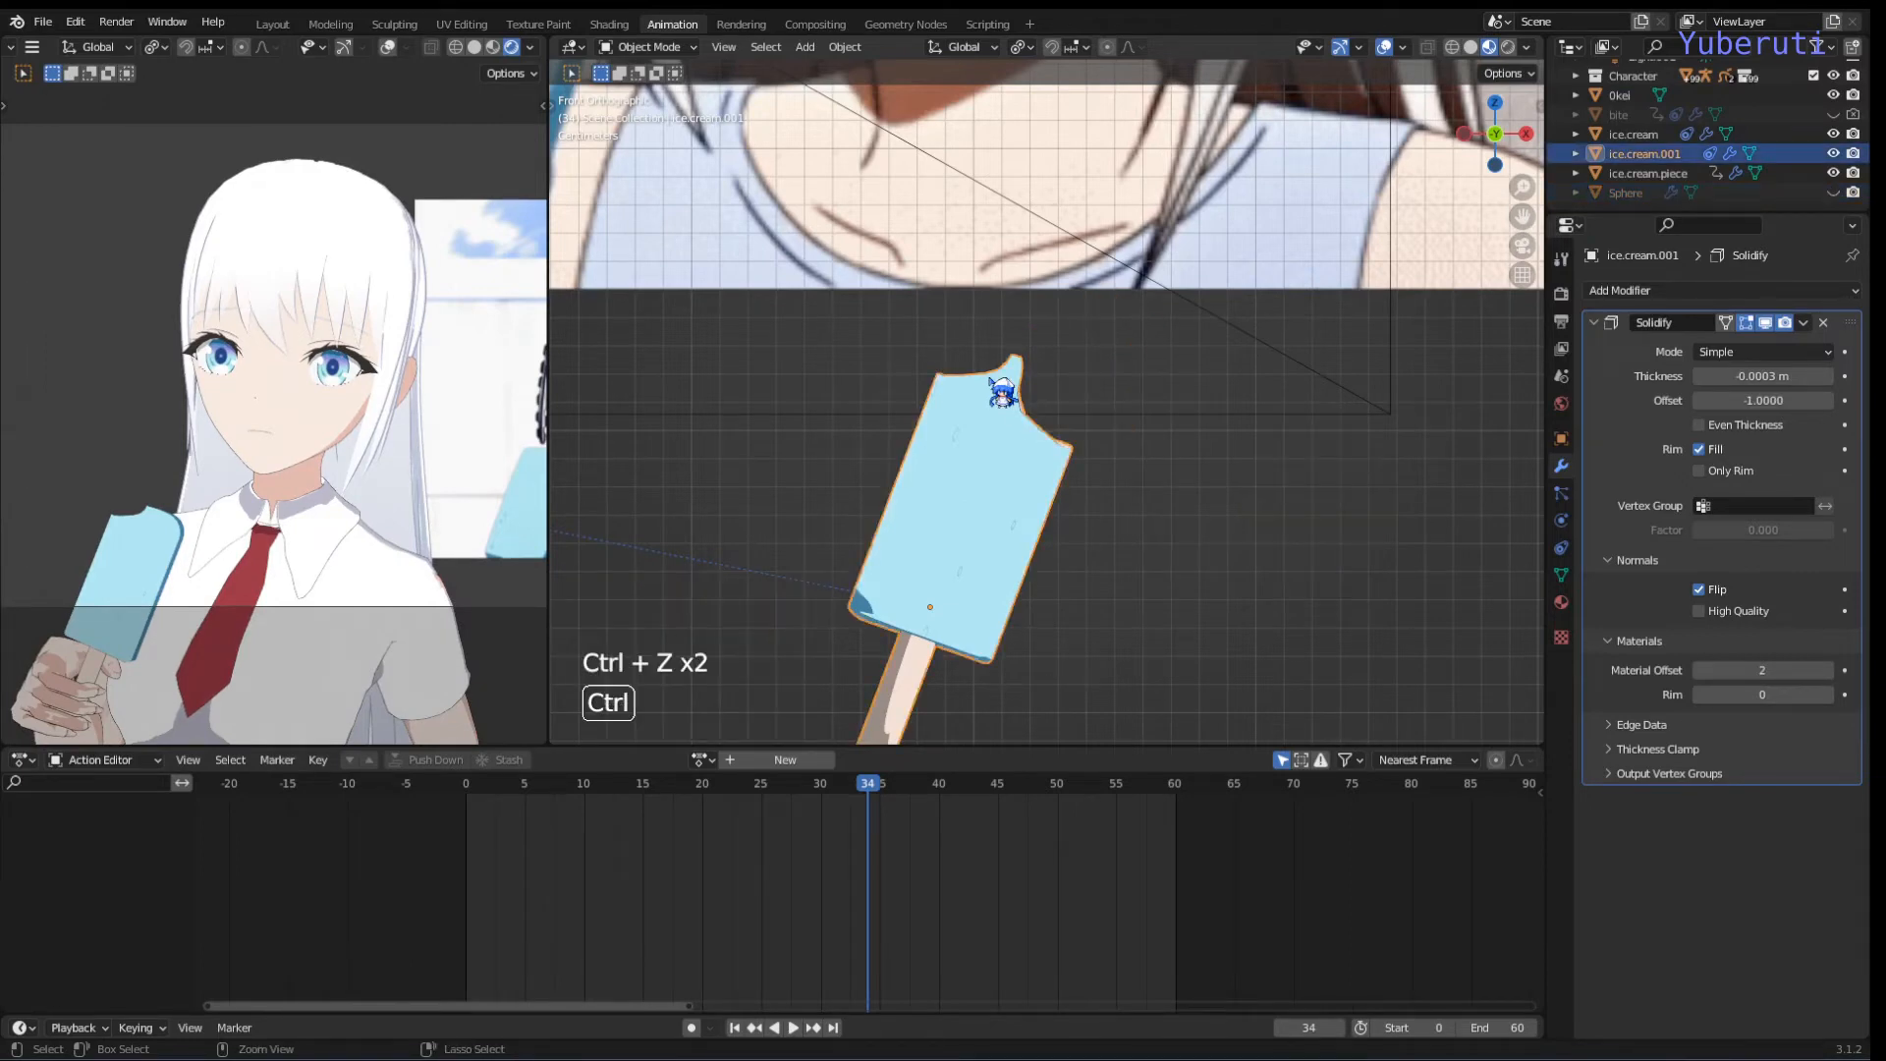
key(ctrl+z)
key(ctrl+z)
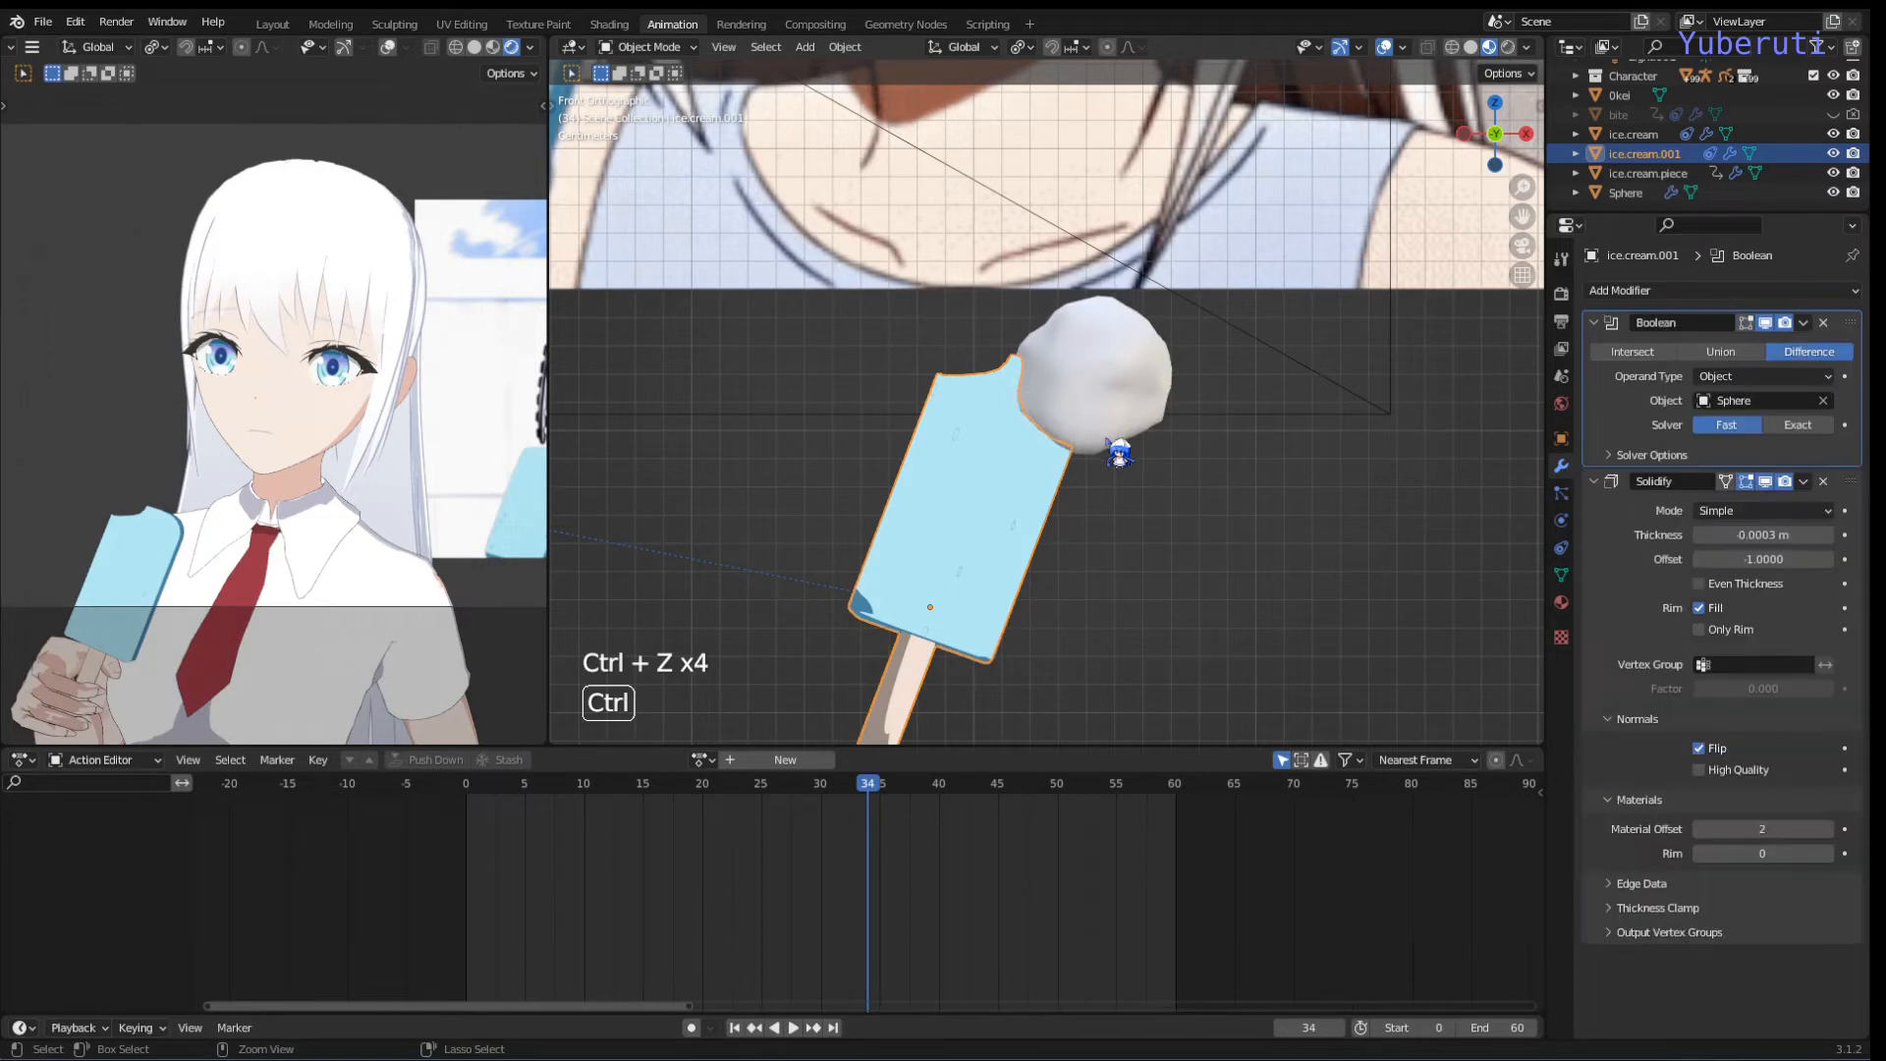
Step: Move the displaced sphere clear of the ice cream bar, about 0.035 m in X and -0.05 m in Z
click(1133, 456)
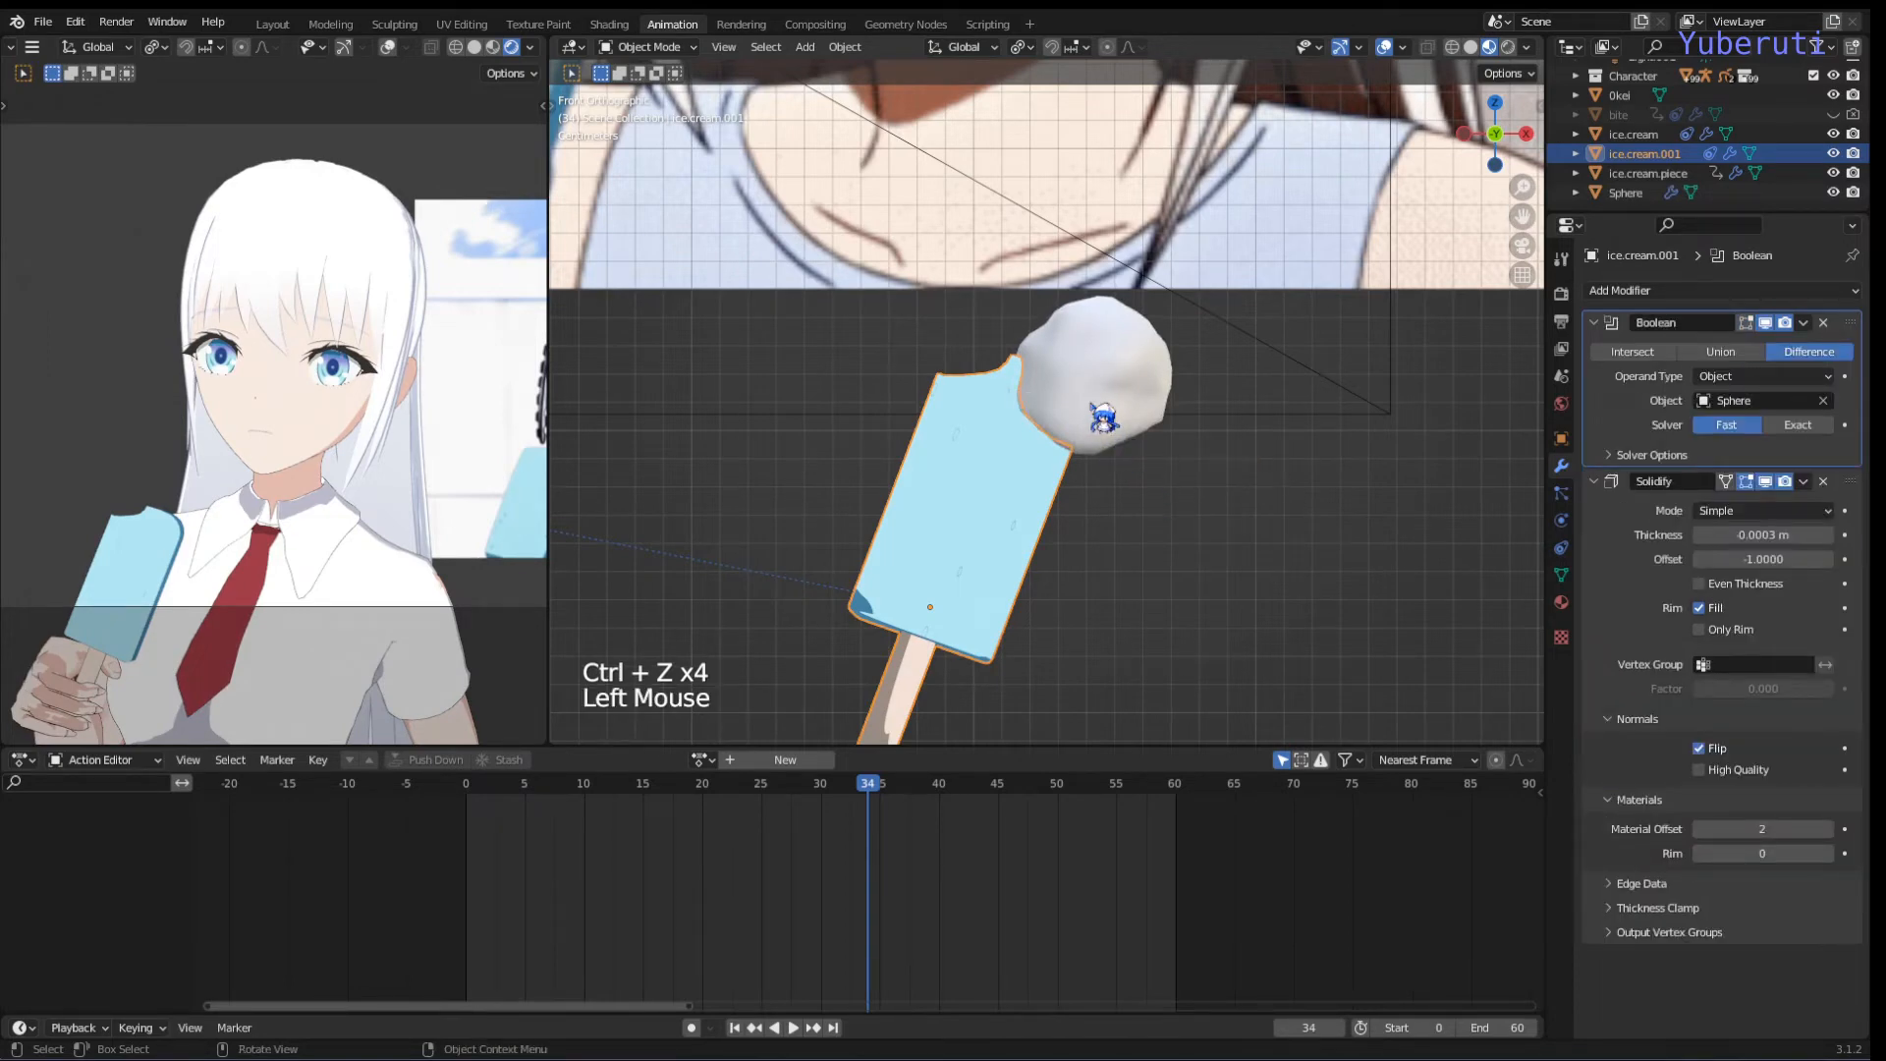
key(g)
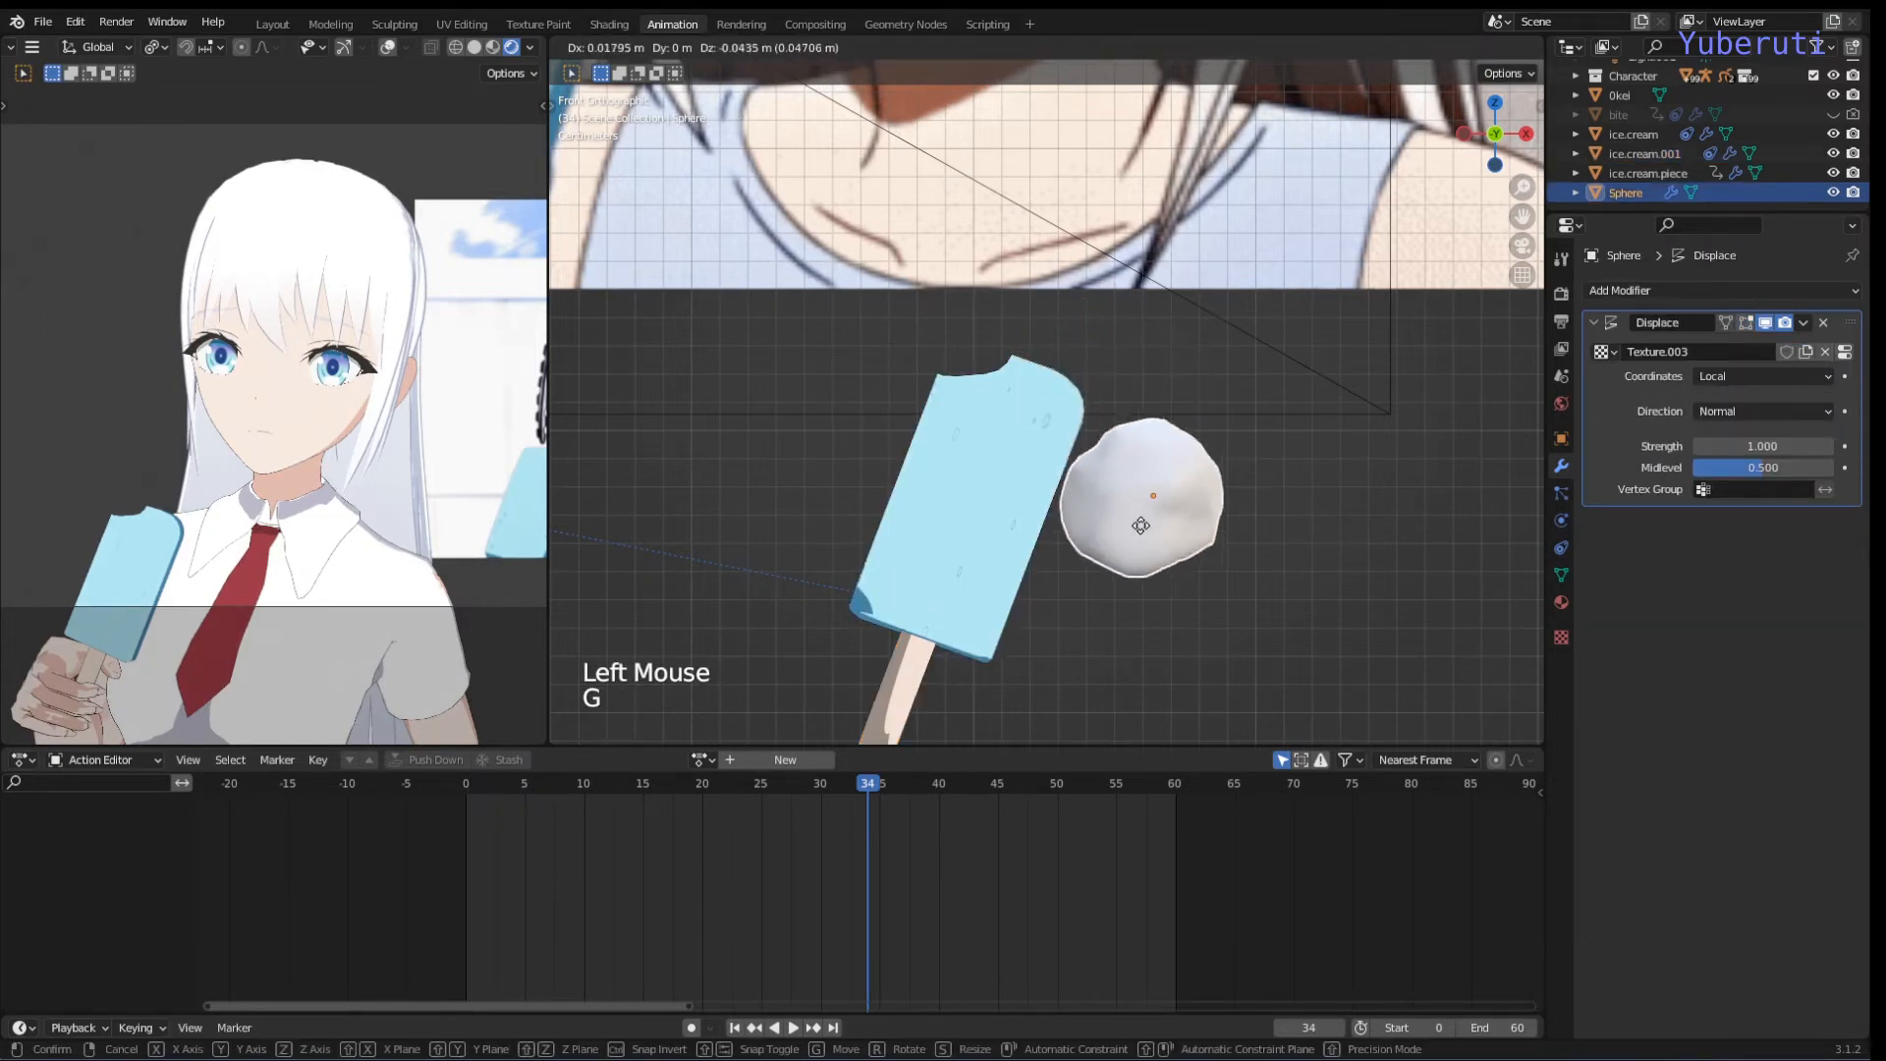
click(1191, 540)
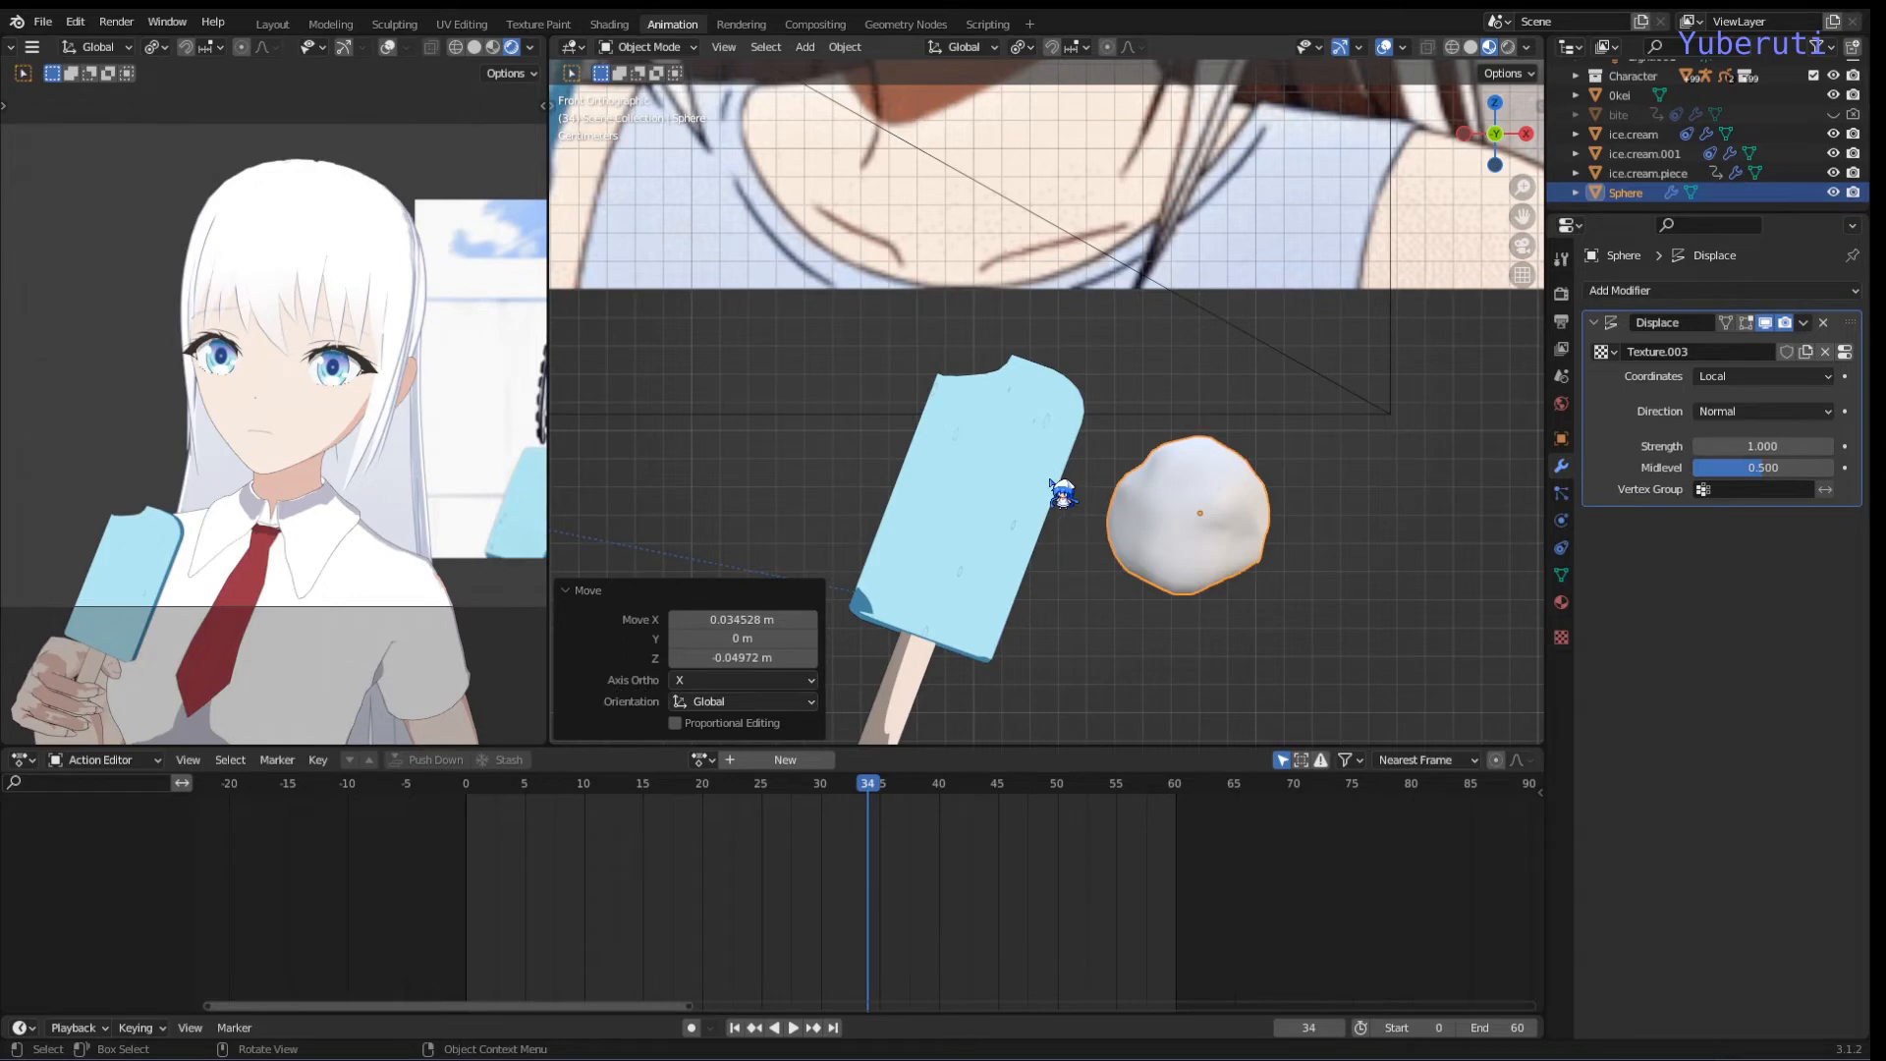
scroll(1062, 494, down, 2)
scroll(1062, 494, up, 3)
scroll(1062, 491, down, 3)
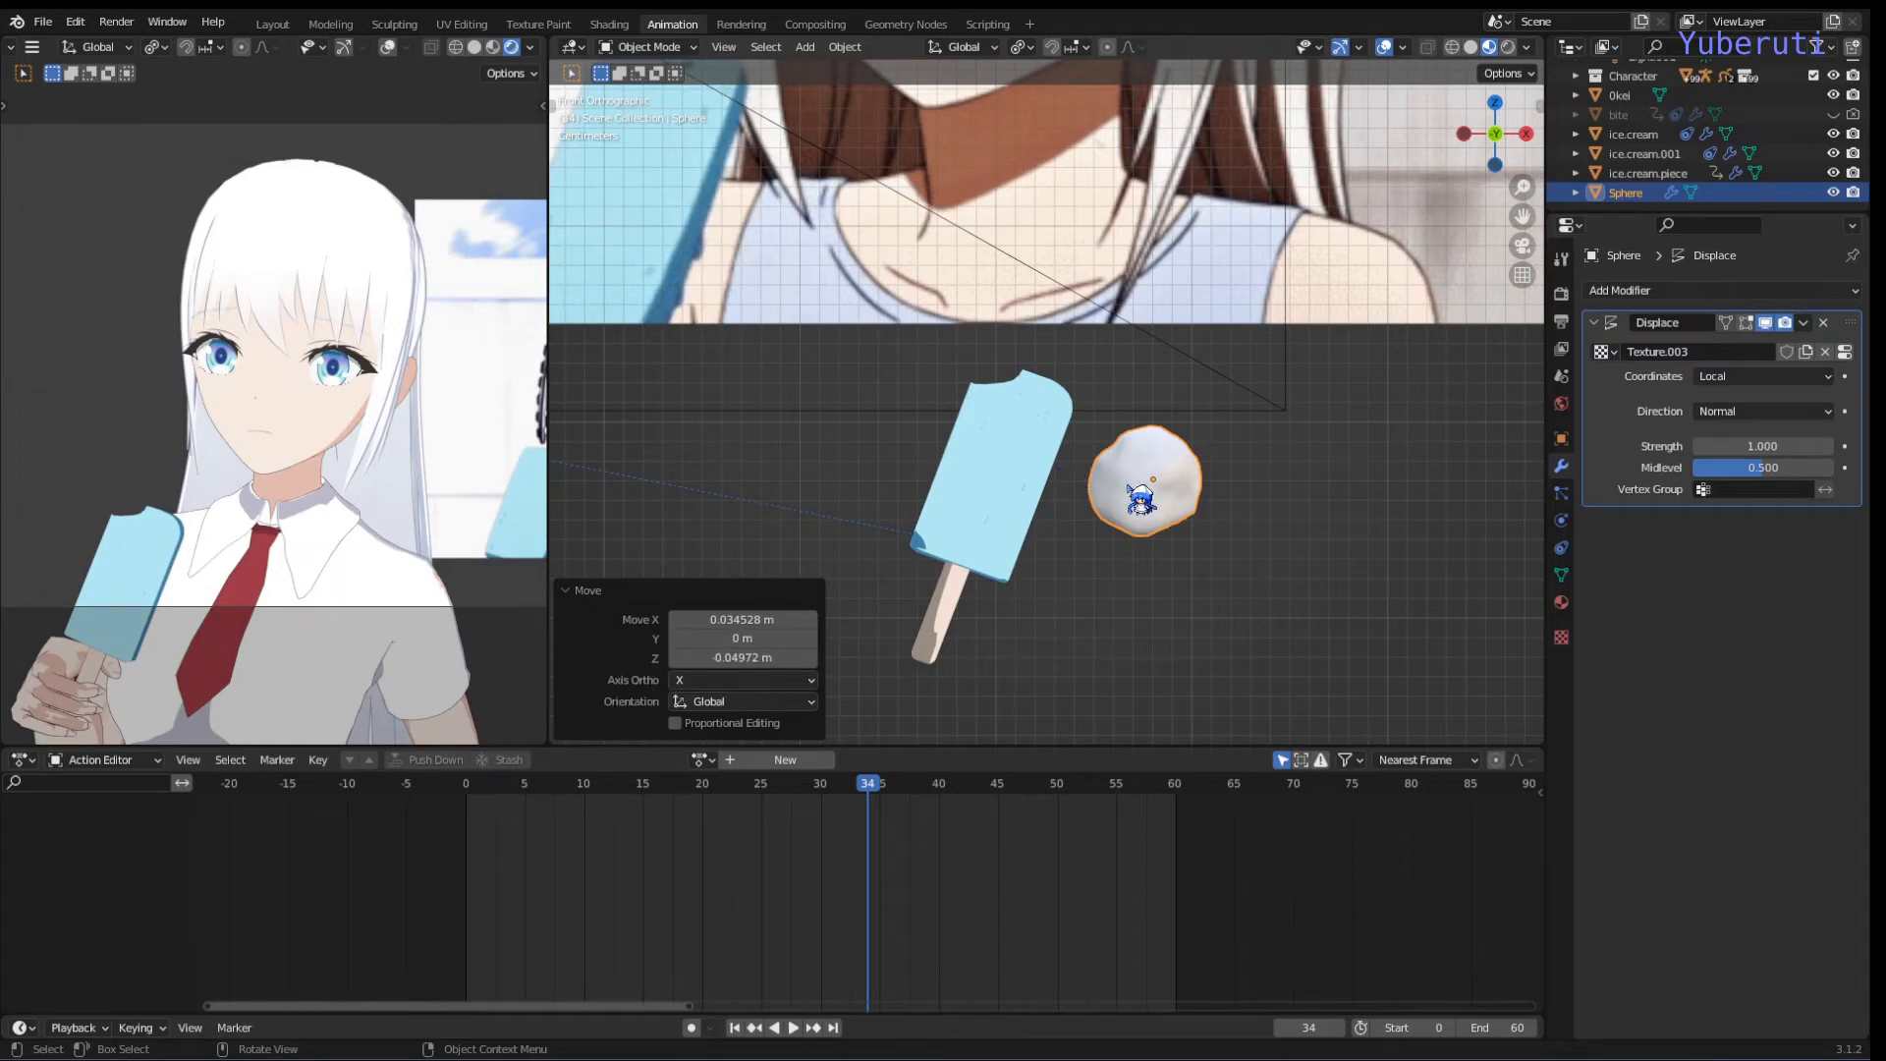
Step: Add a Child Of constraint to the sphere with ice.cream.001 as its target
click(1130, 490)
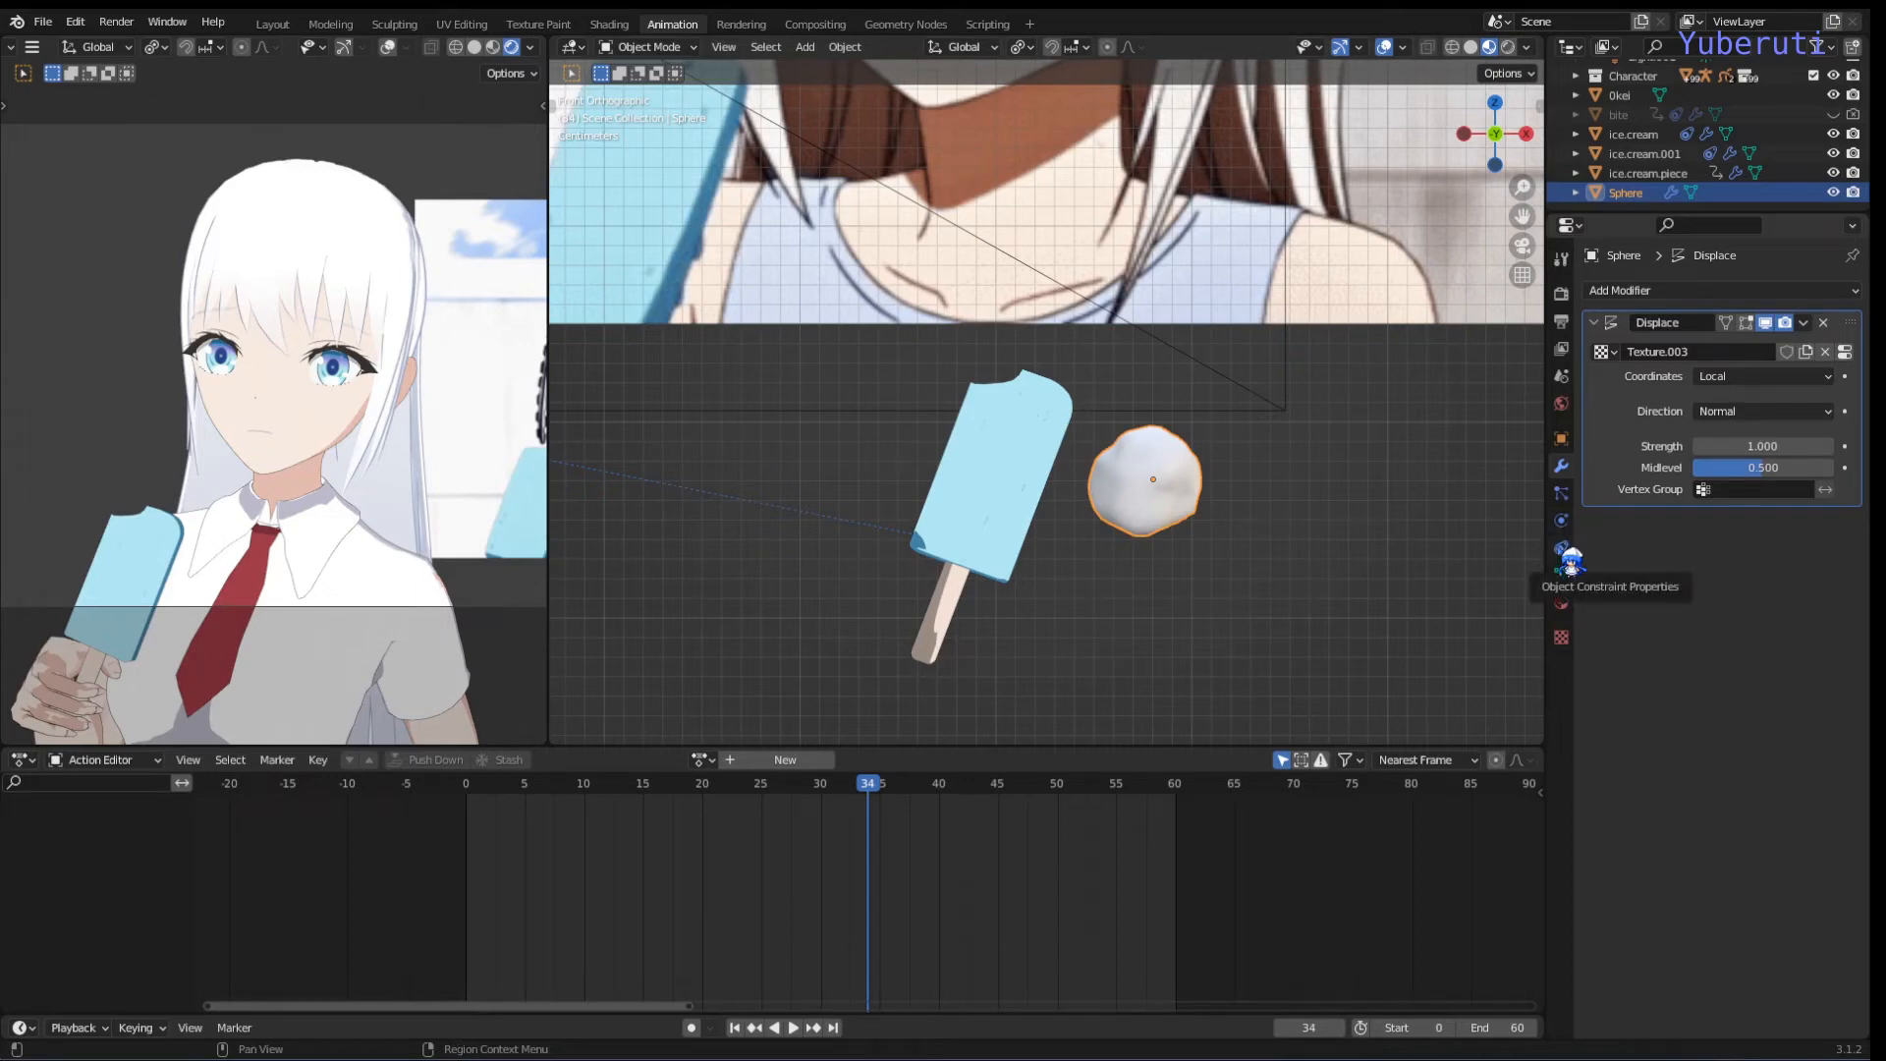
click(1561, 548)
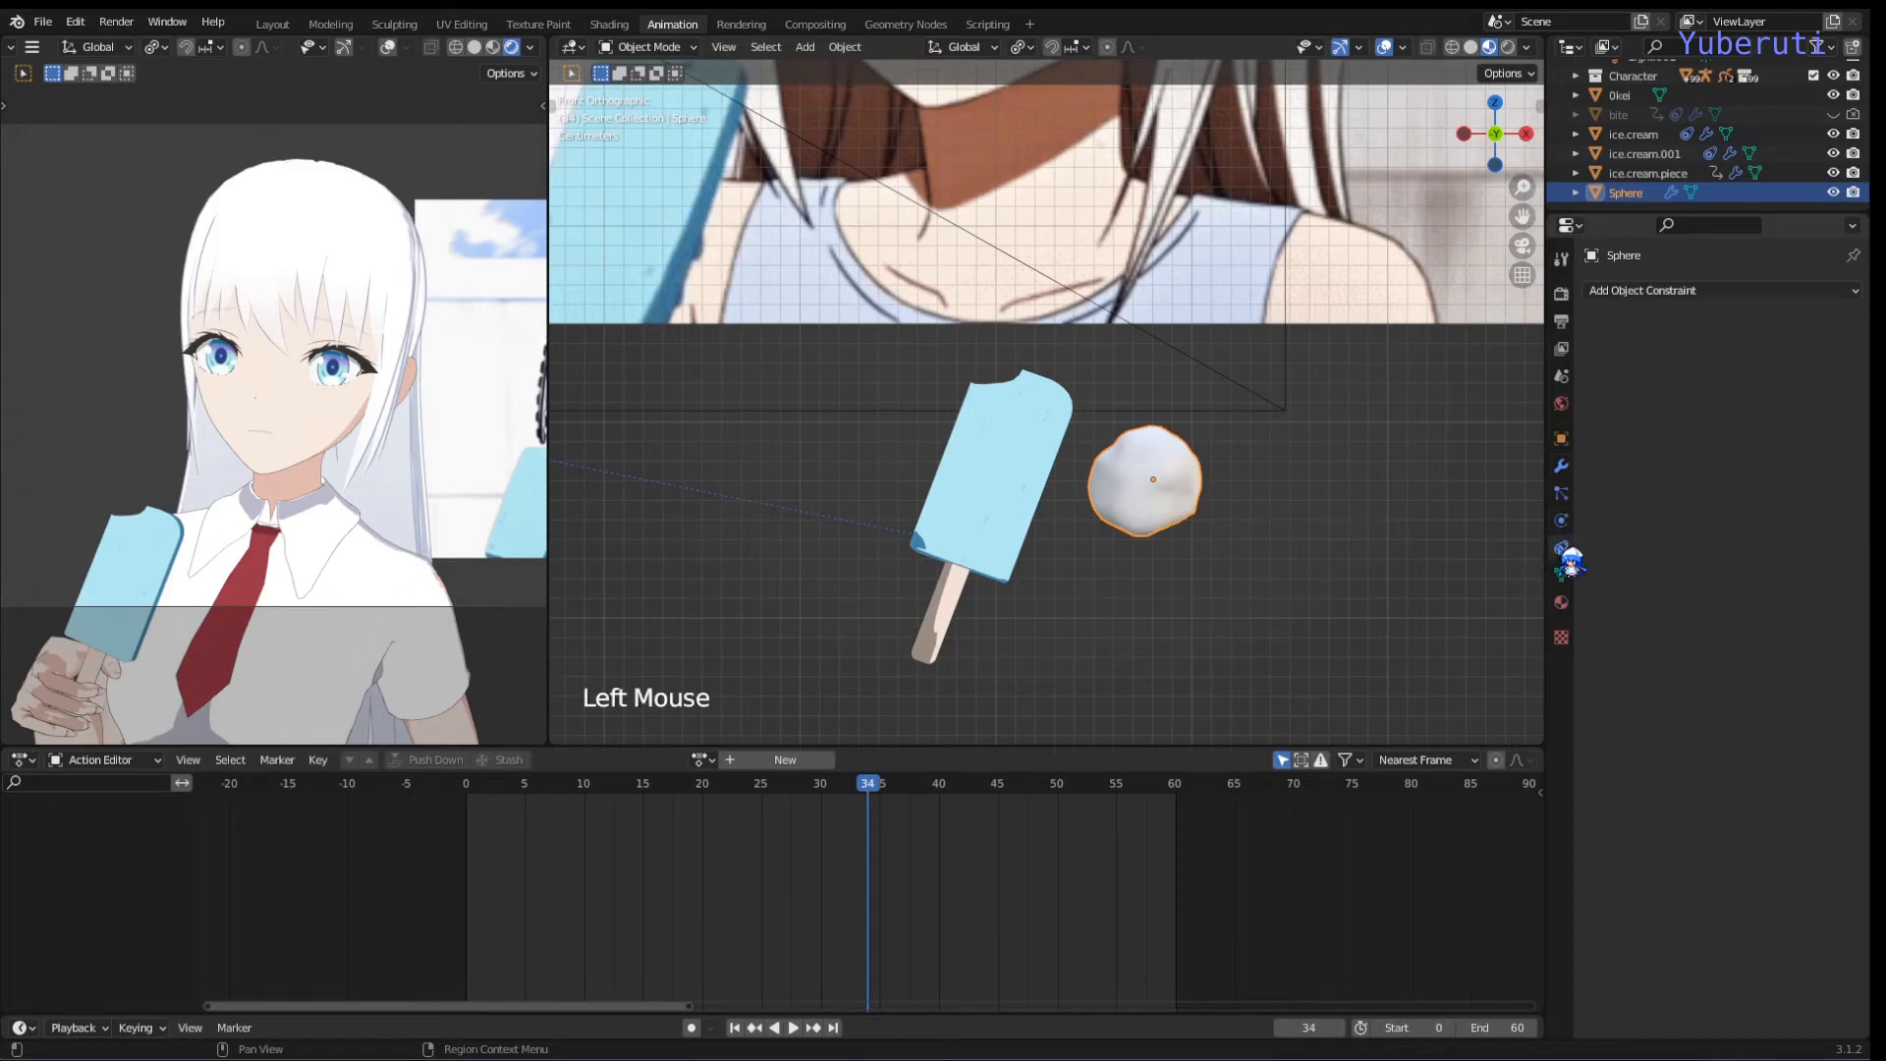
click(1646, 295)
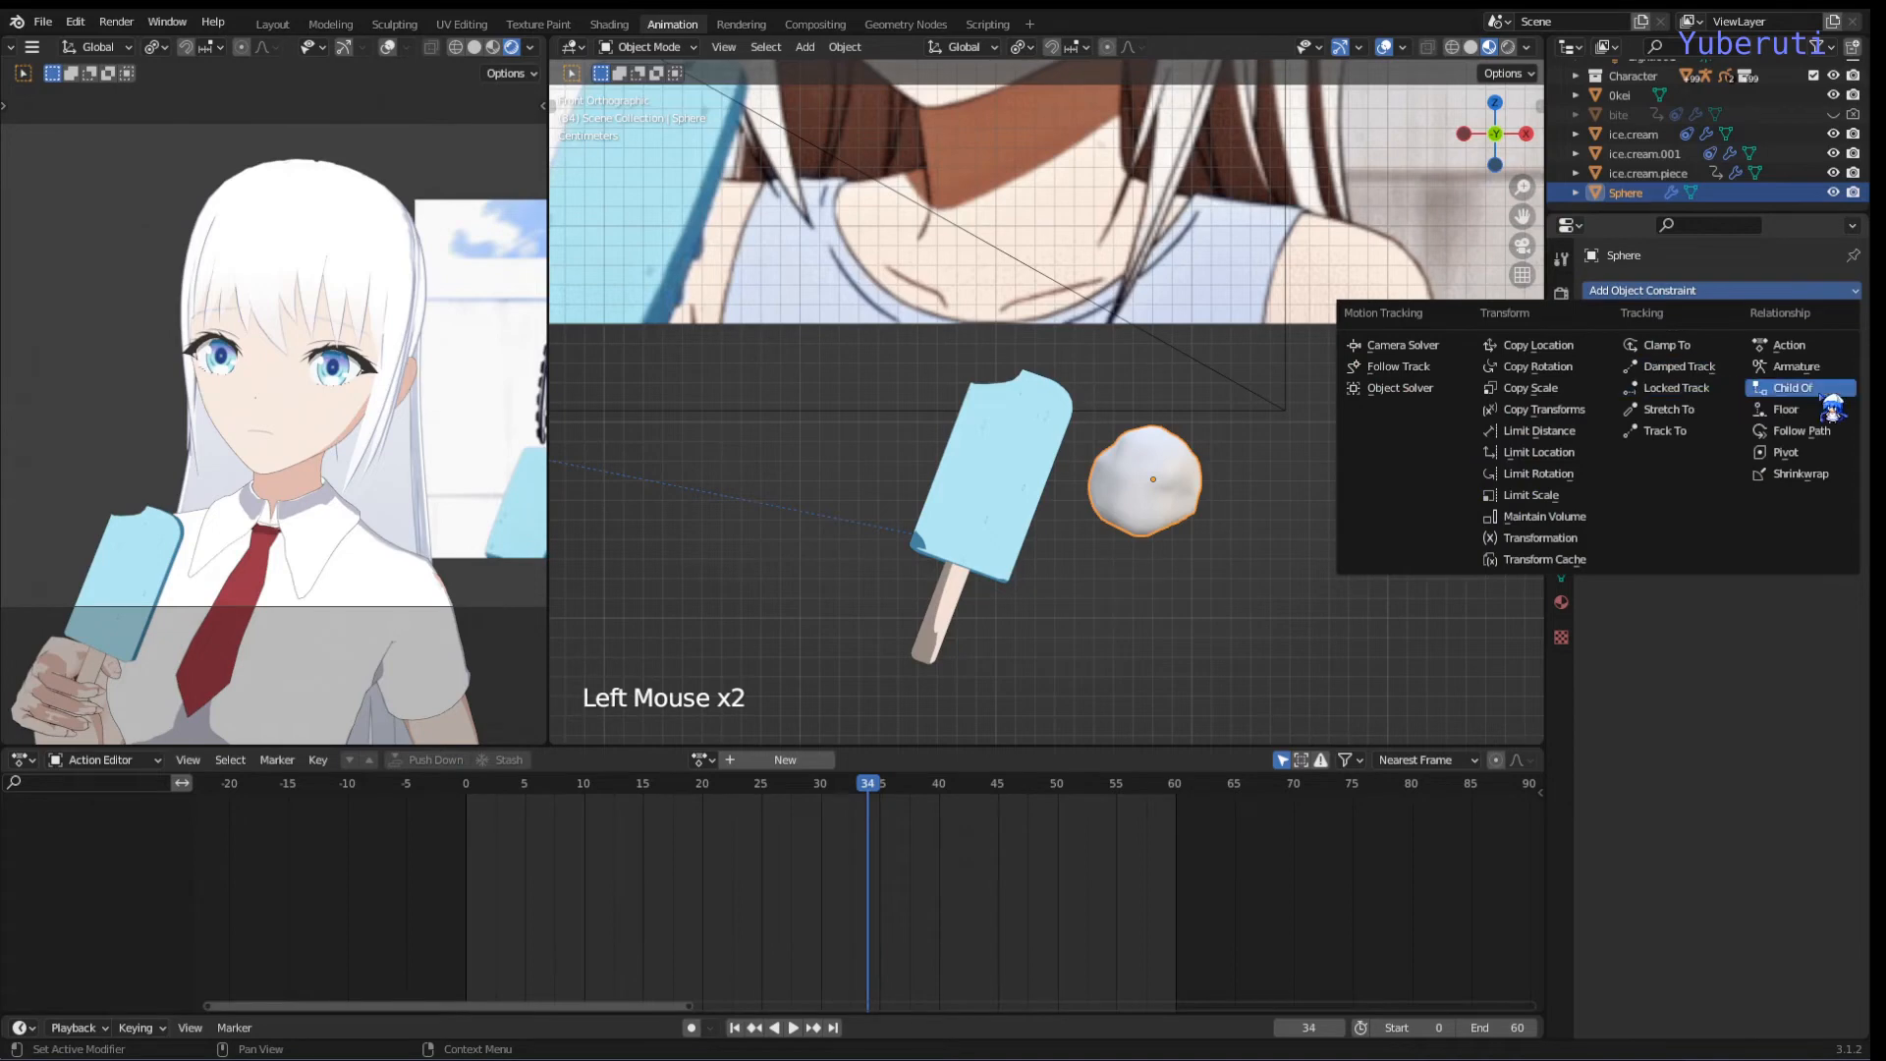
click(1792, 389)
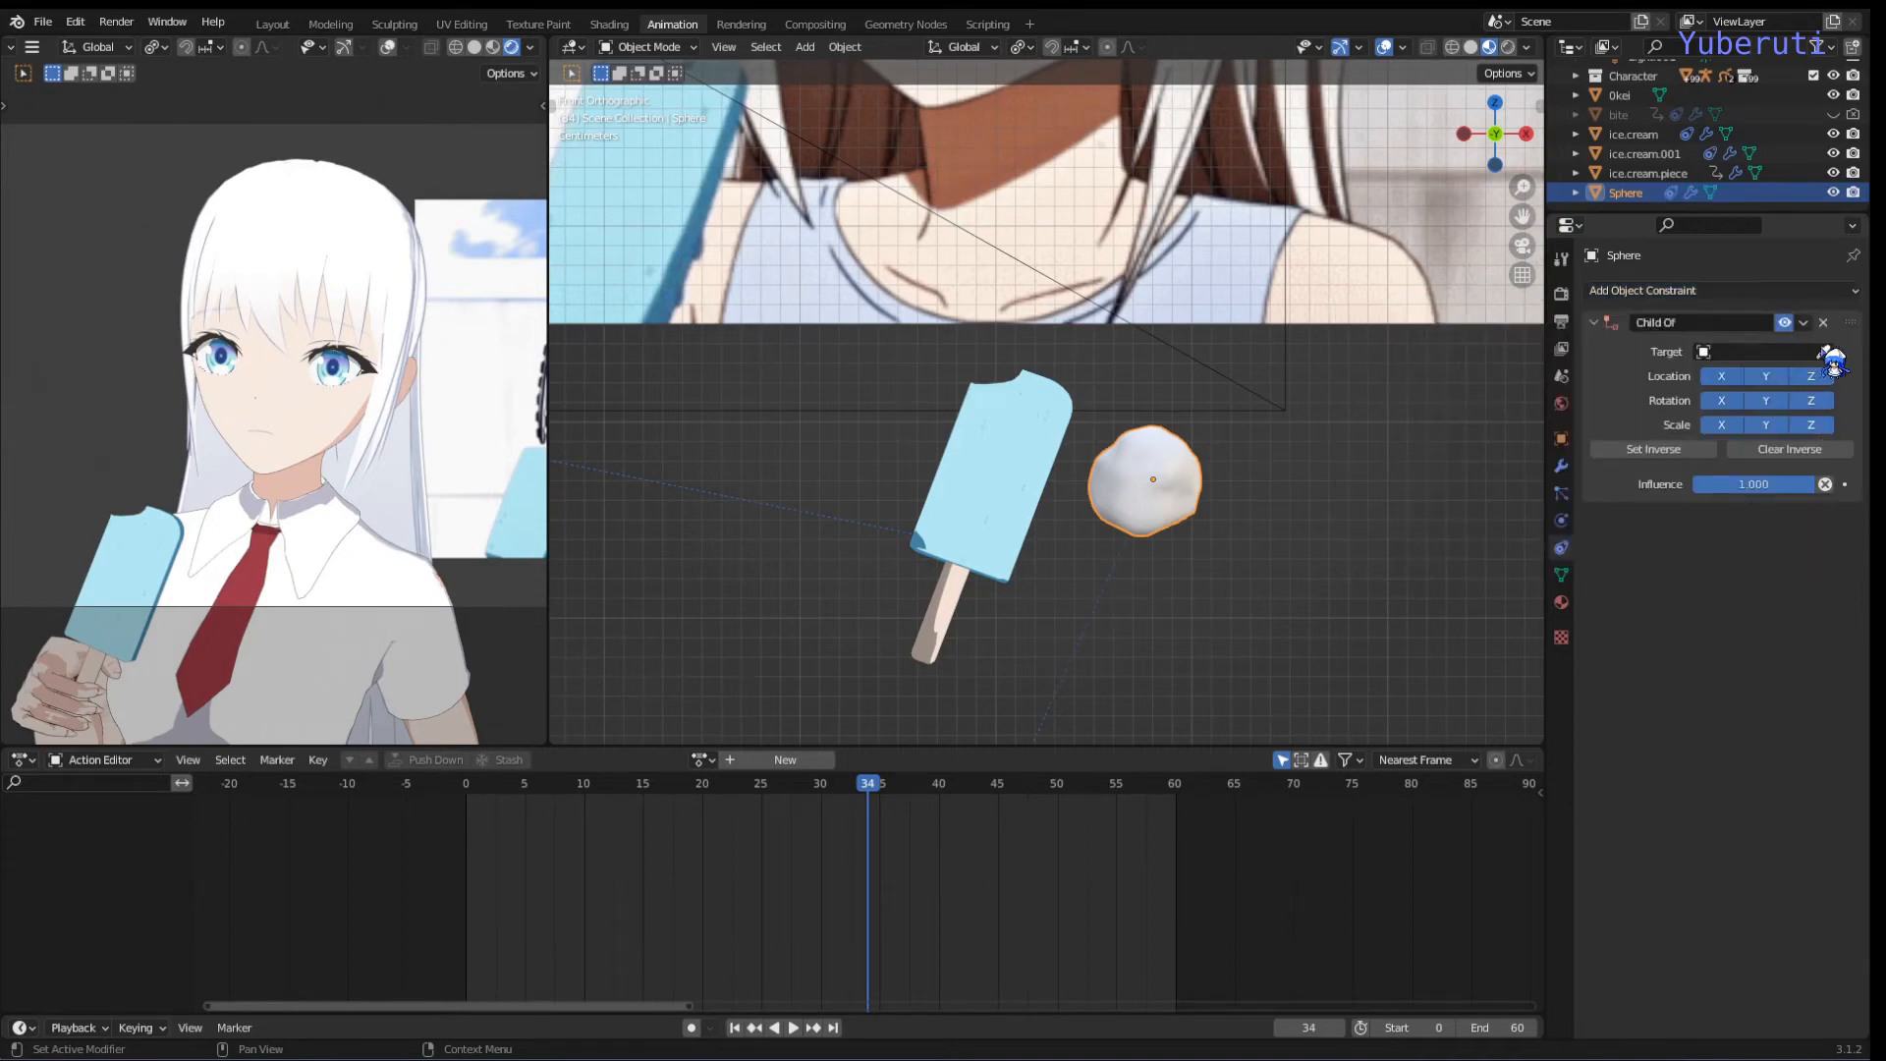
click(1825, 353)
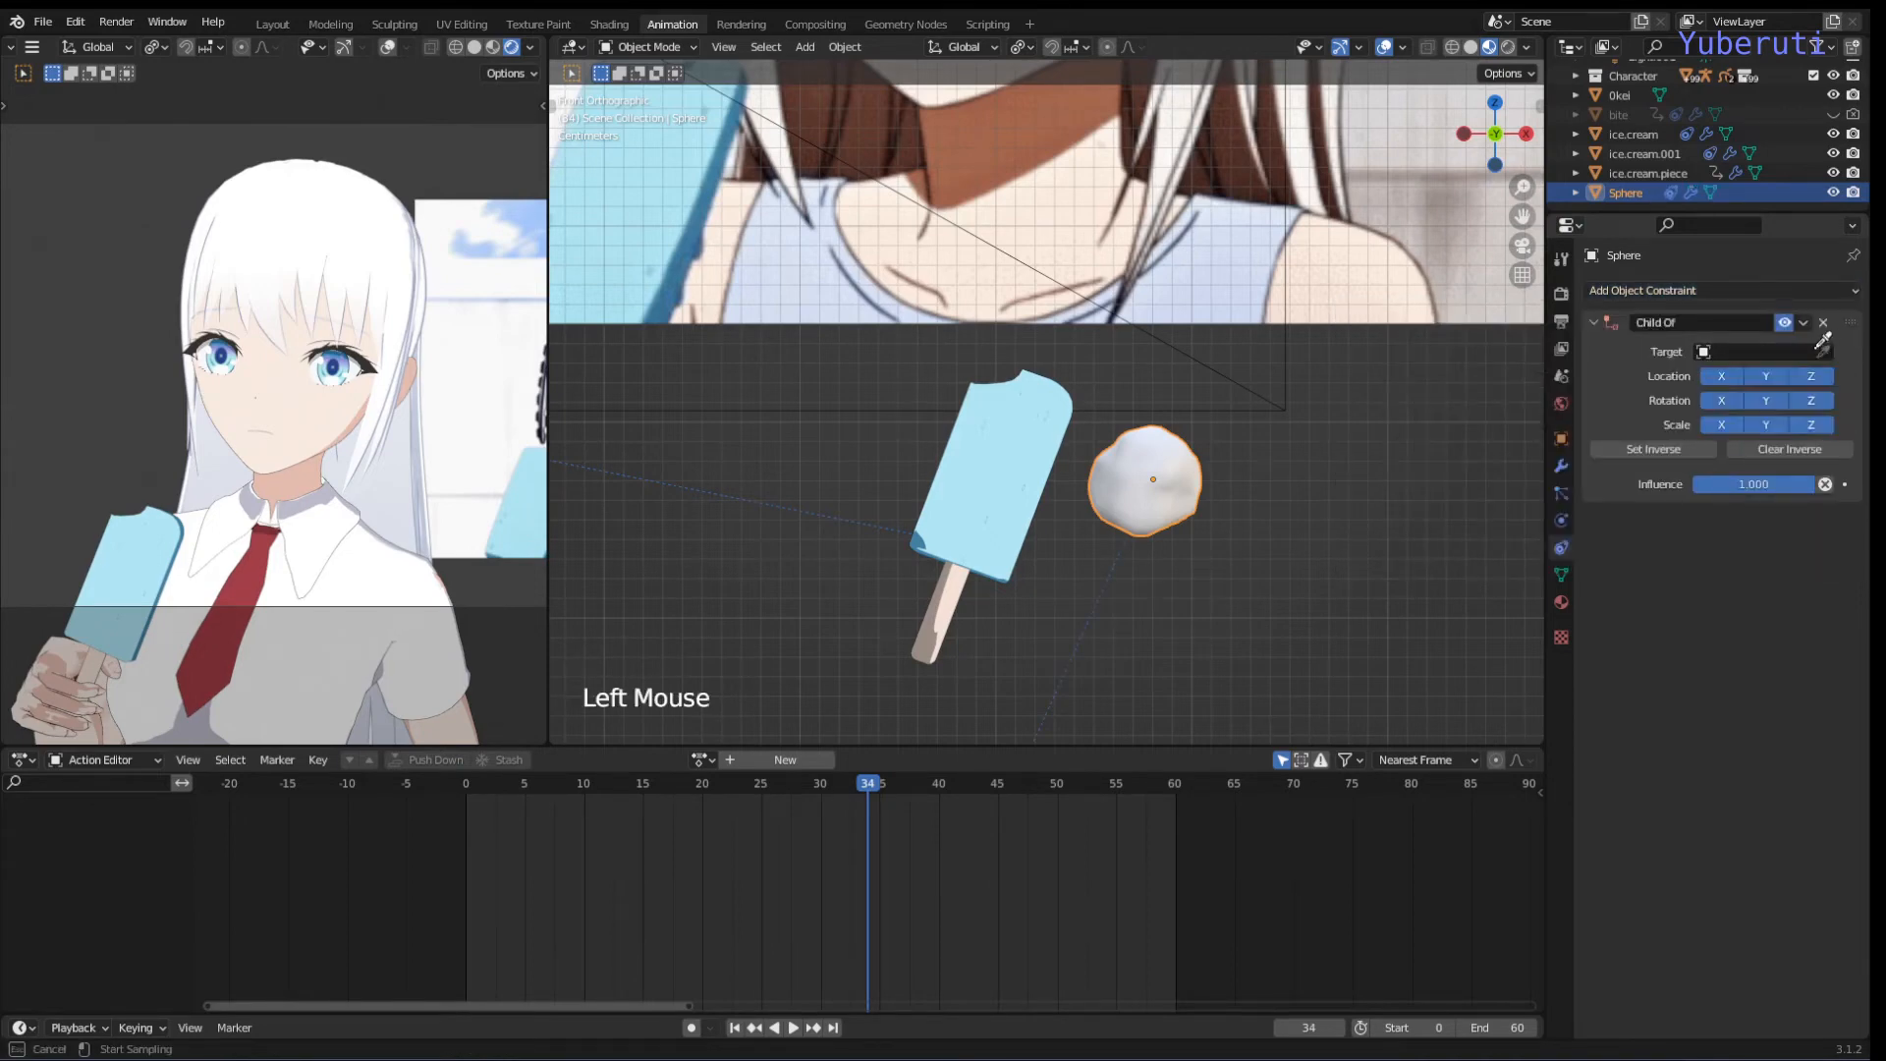
click(1052, 472)
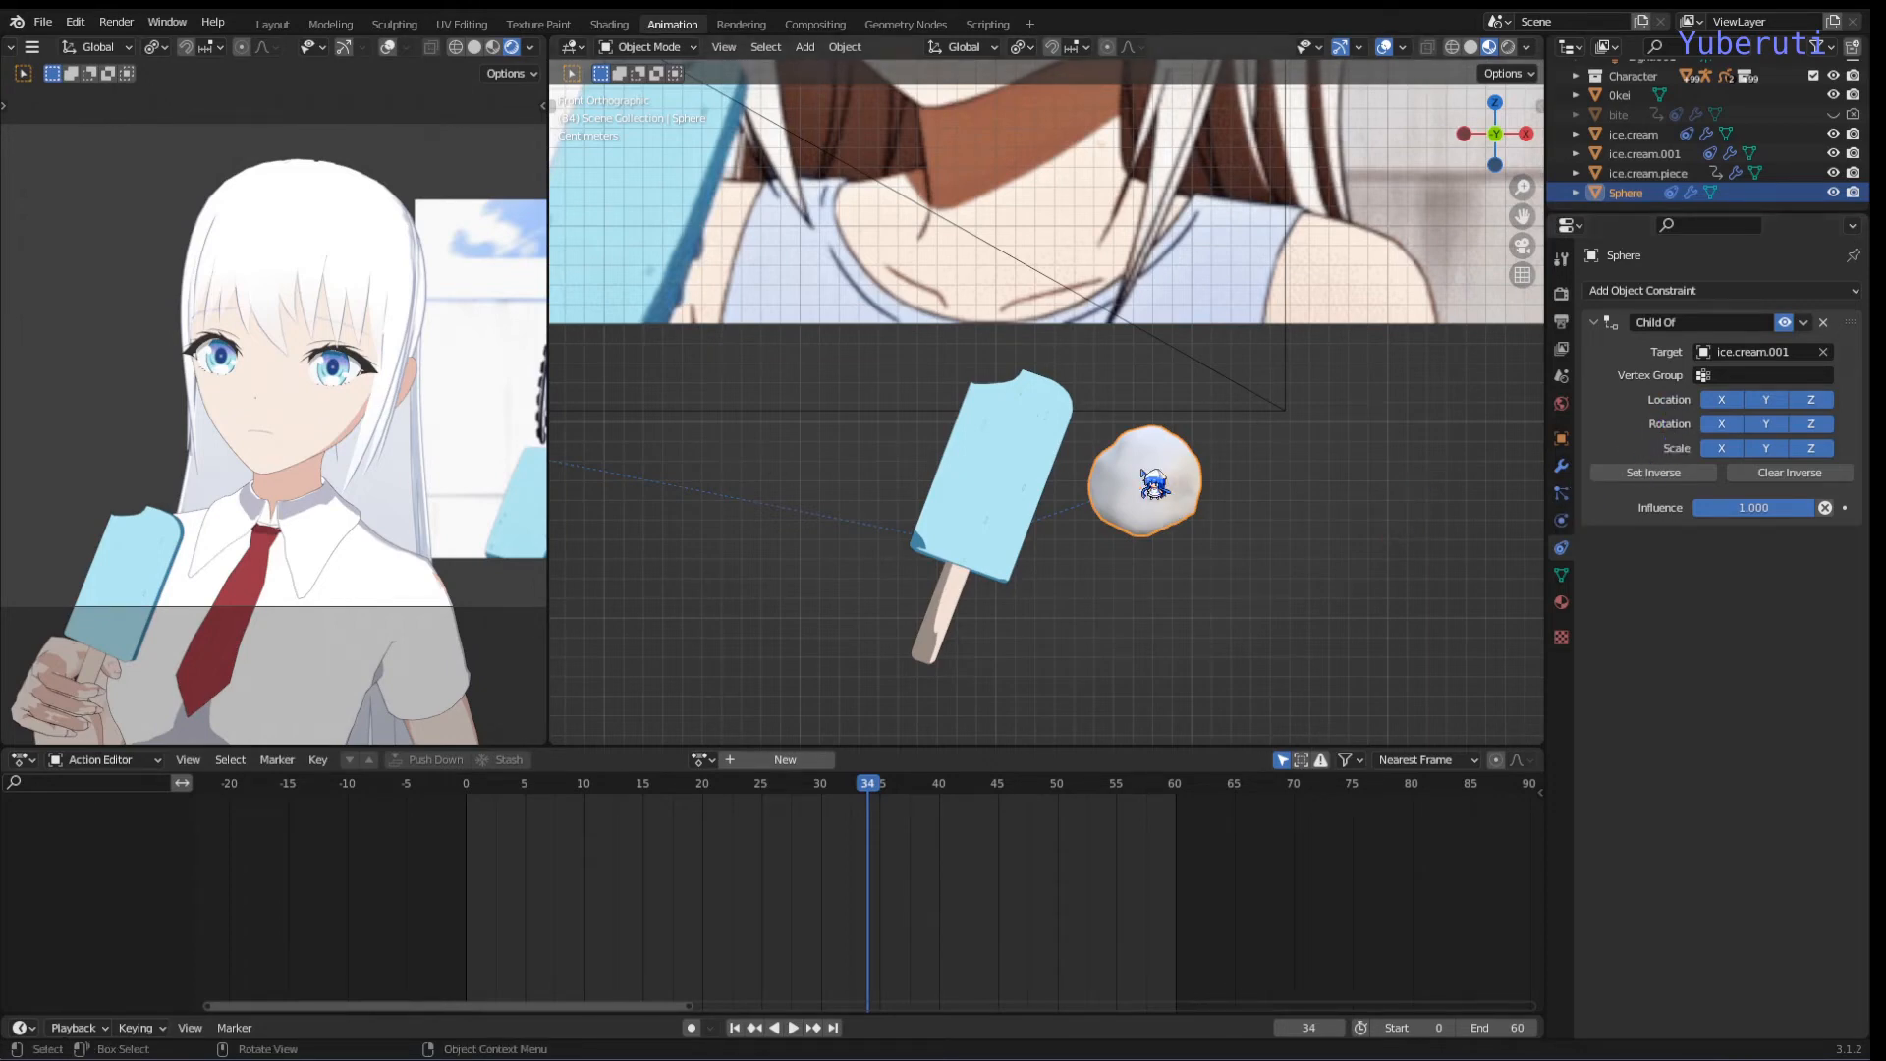
Step: Scrub the animation forward to frame 49 to check how the sphere follows the ice cream bar
click(878, 798)
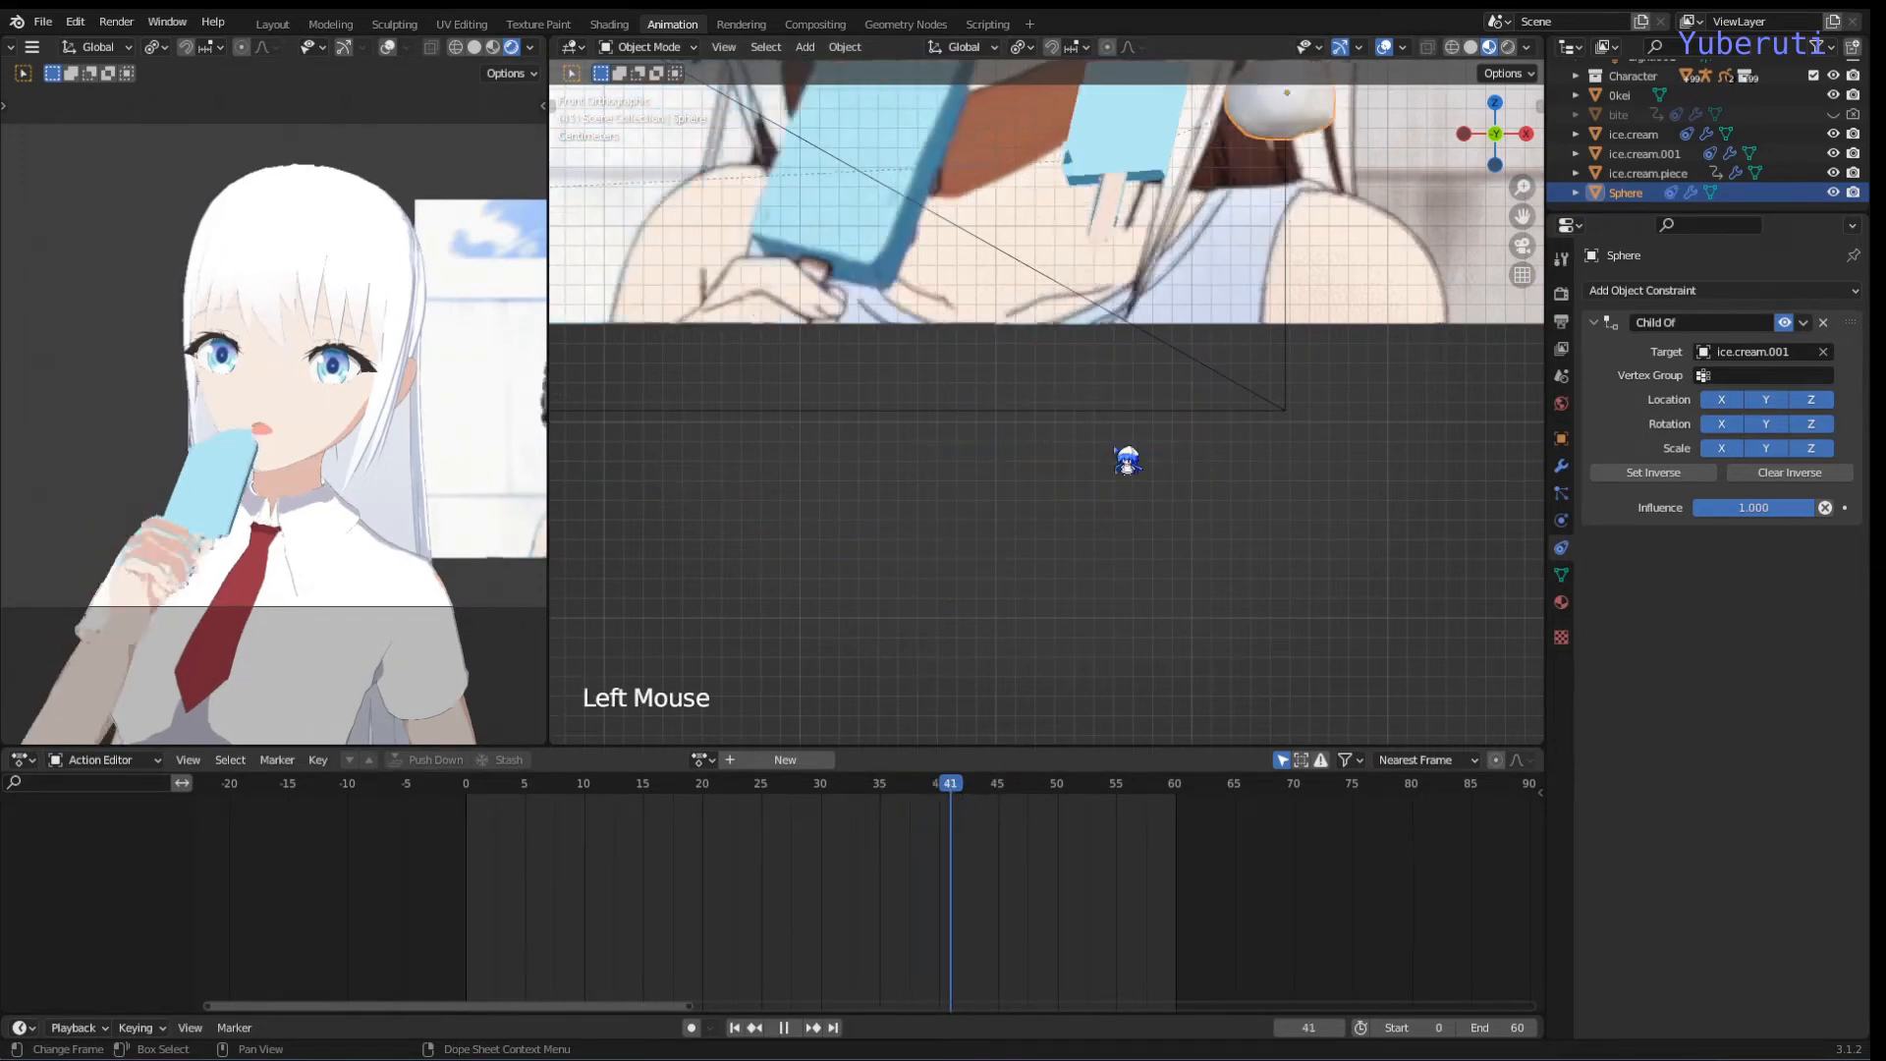
scroll(1141, 424, down, 2)
scroll(1144, 413, down, 1)
shift+middle_drag(1149, 400, 1115, 488)
shift+scroll(1116, 488, up, 1)
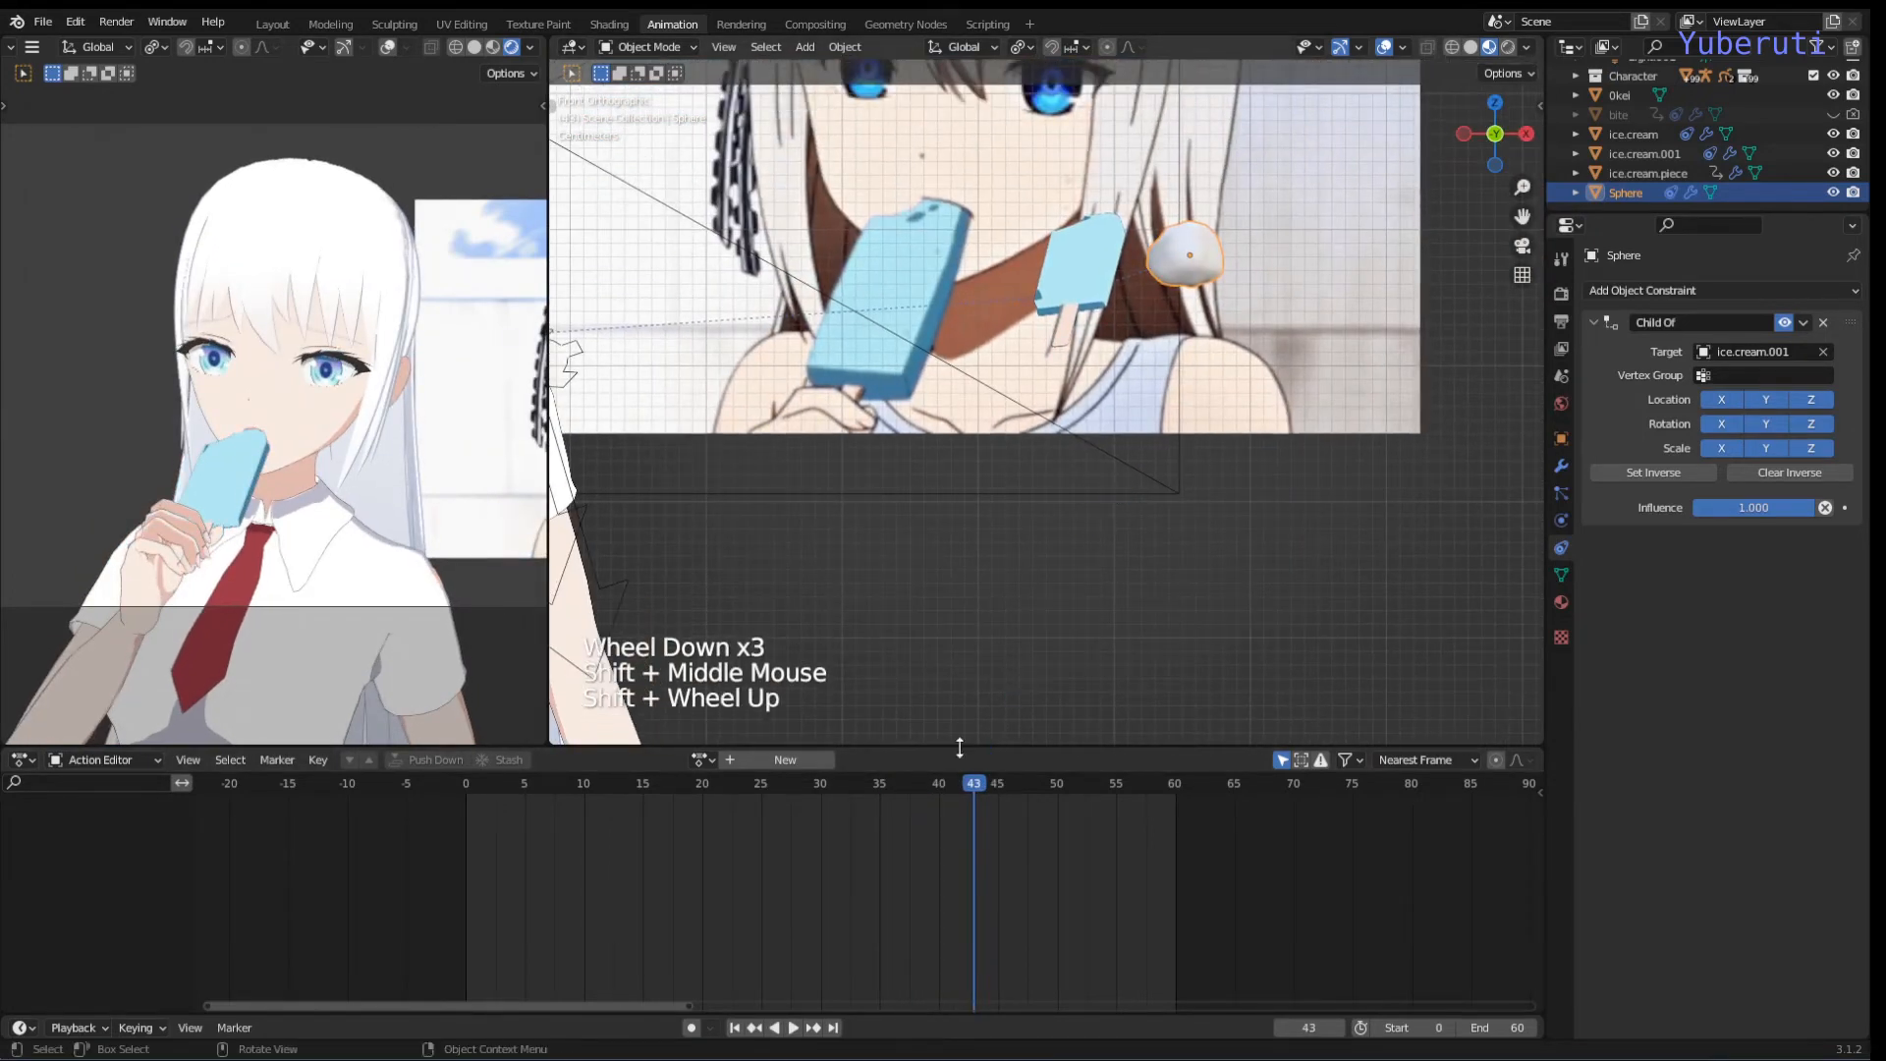
click(982, 797)
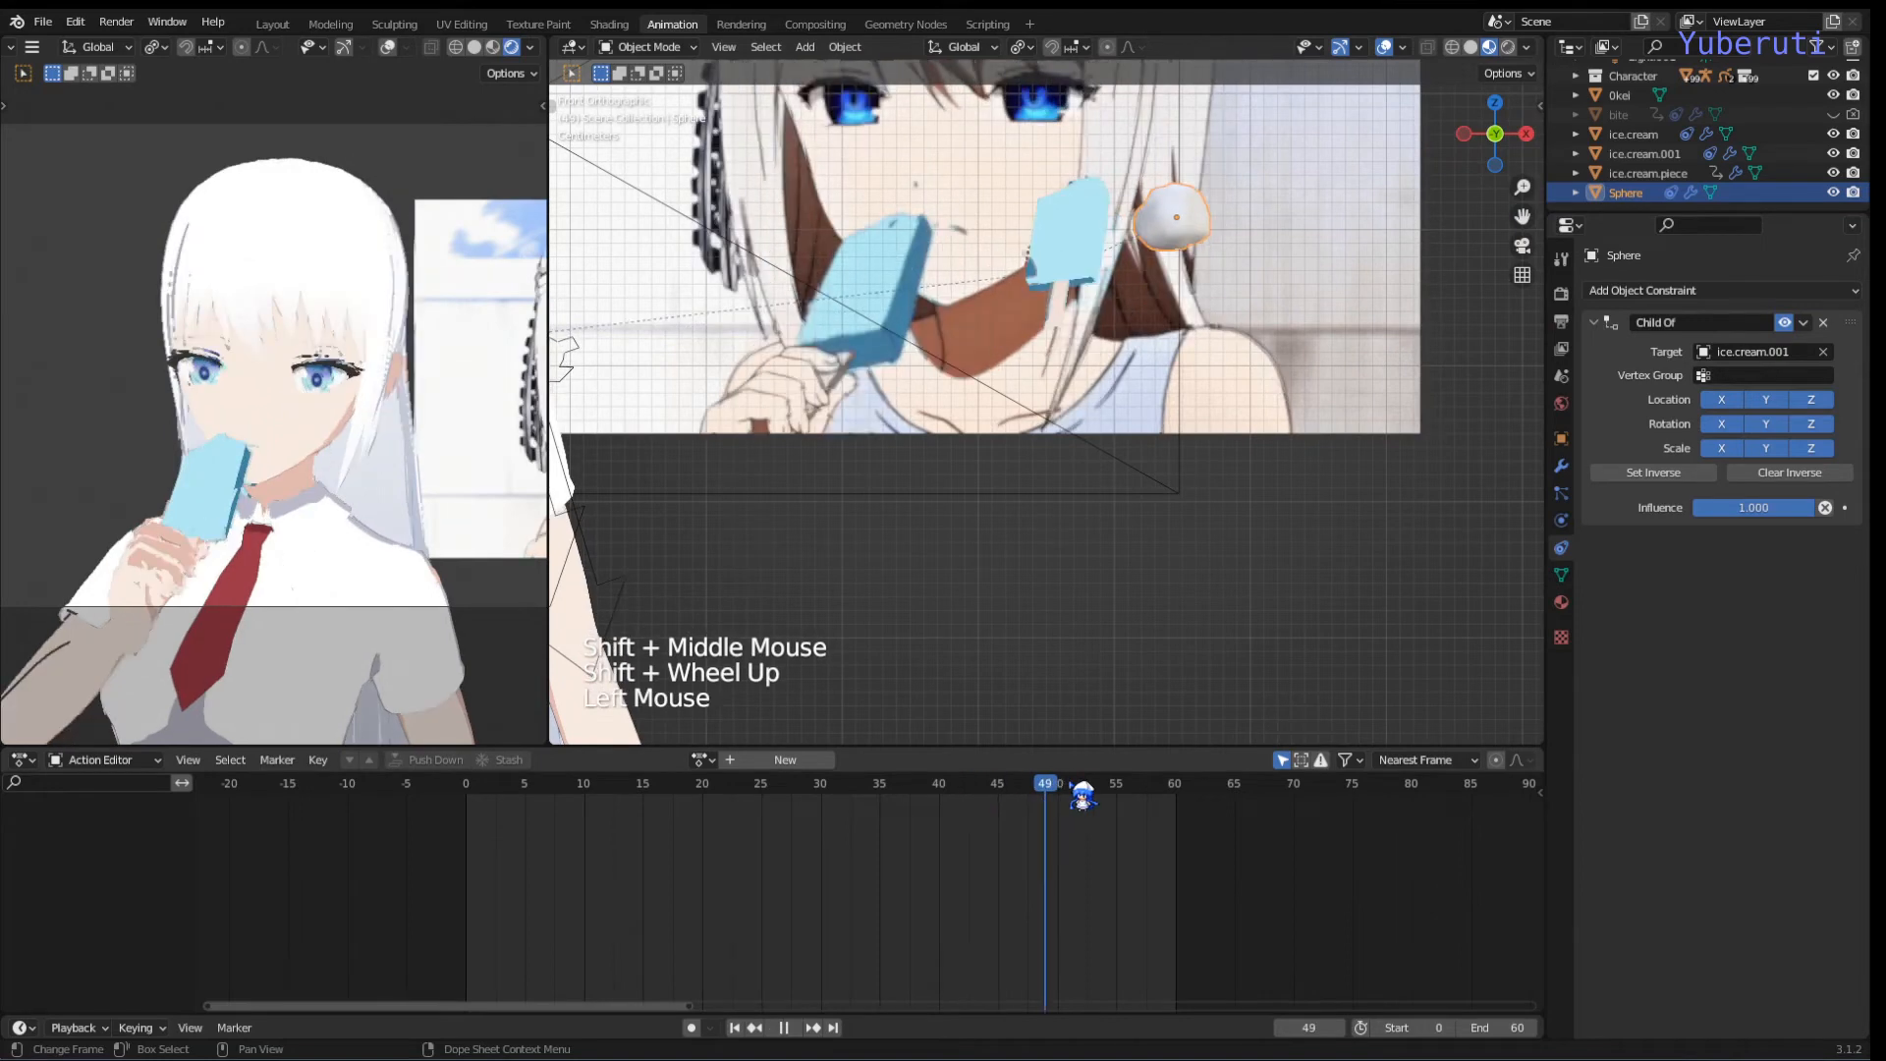
Step: Insert a Location keyframe for the sphere at frame 30
drag(1094, 799, 823, 818)
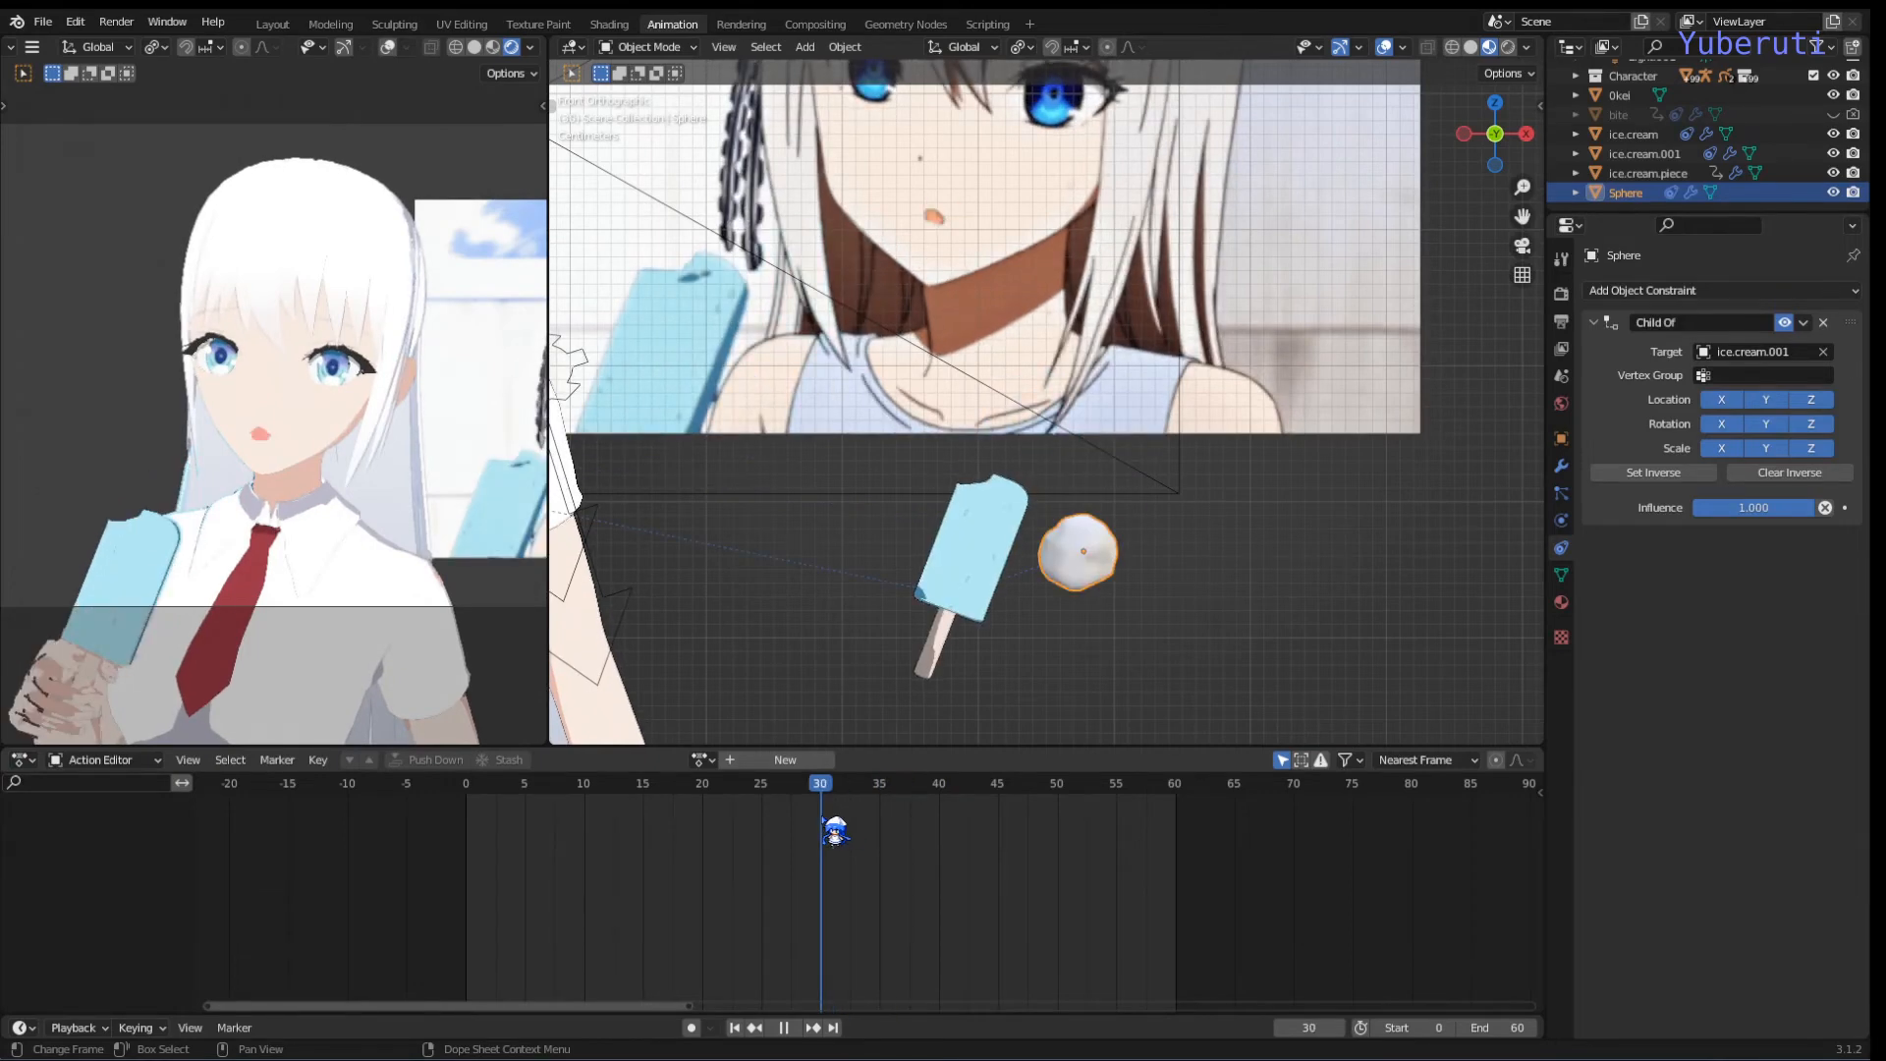
scroll(1022, 629, up, 4)
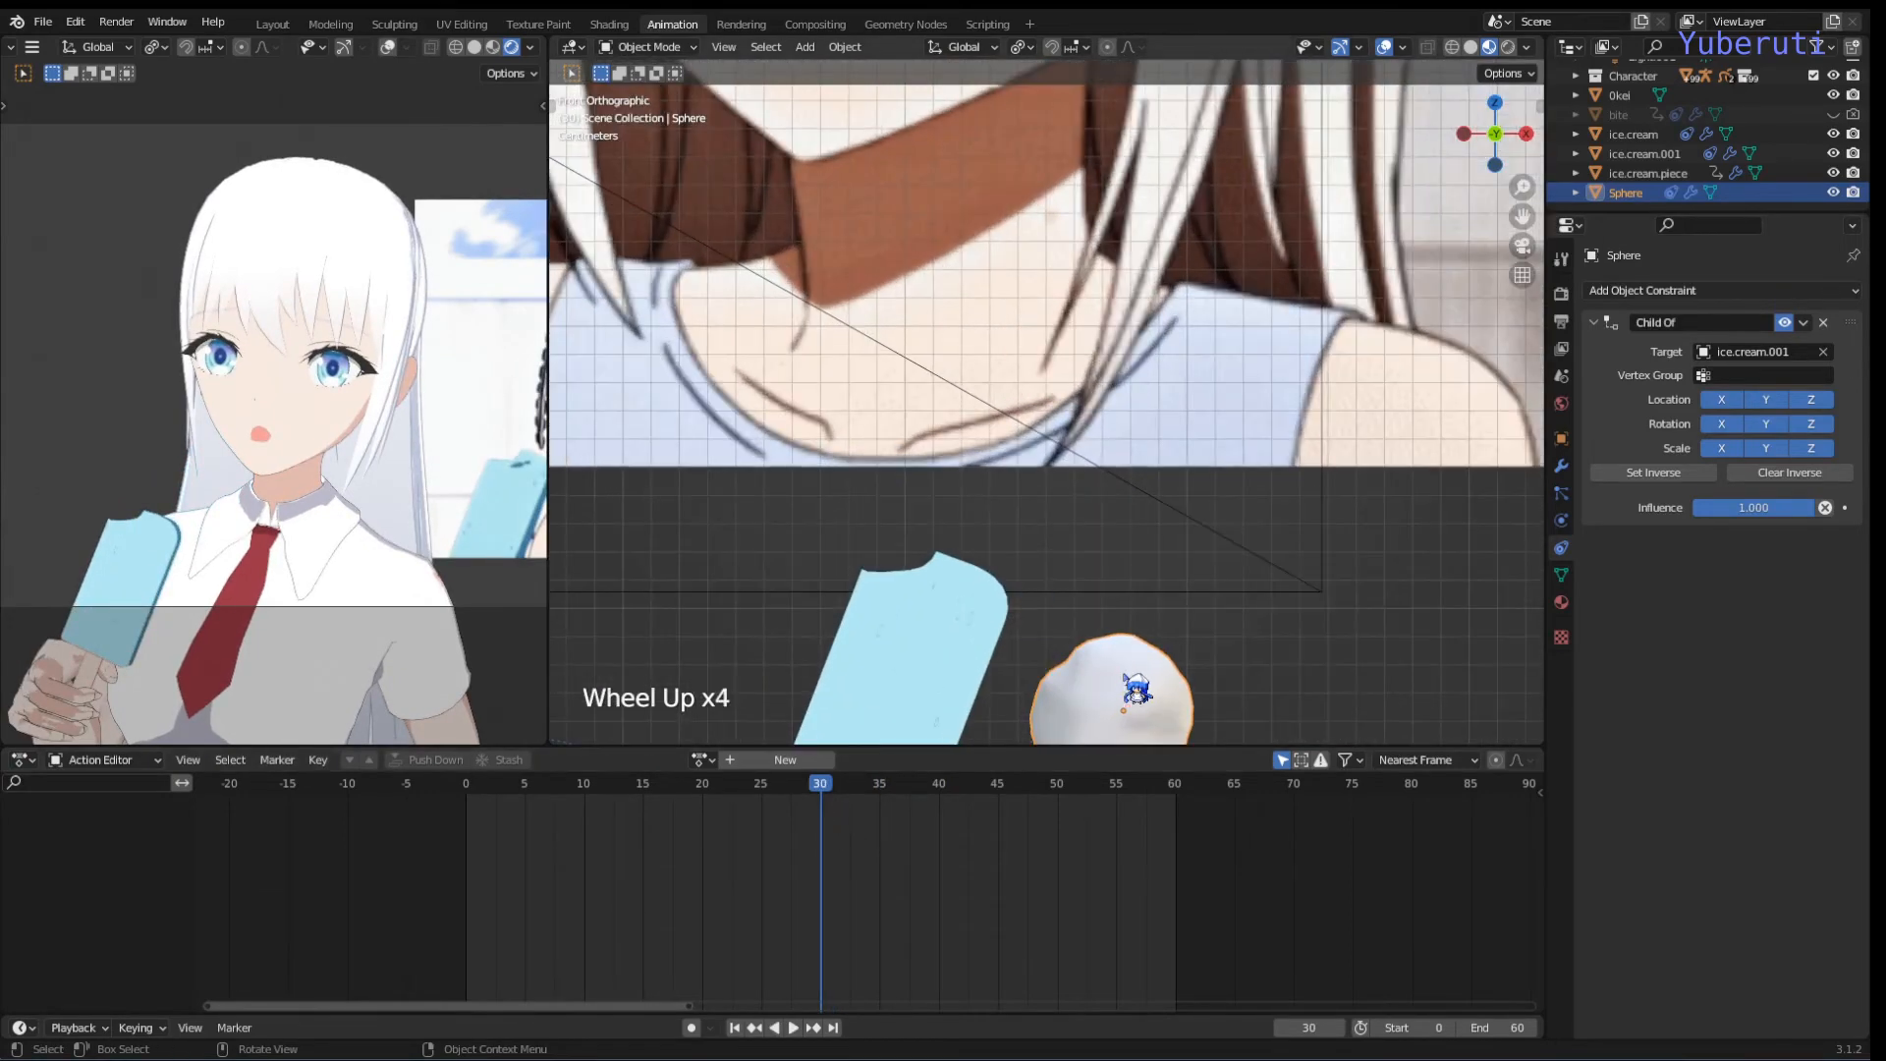
scroll(1135, 688, down, 1)
click(1136, 691)
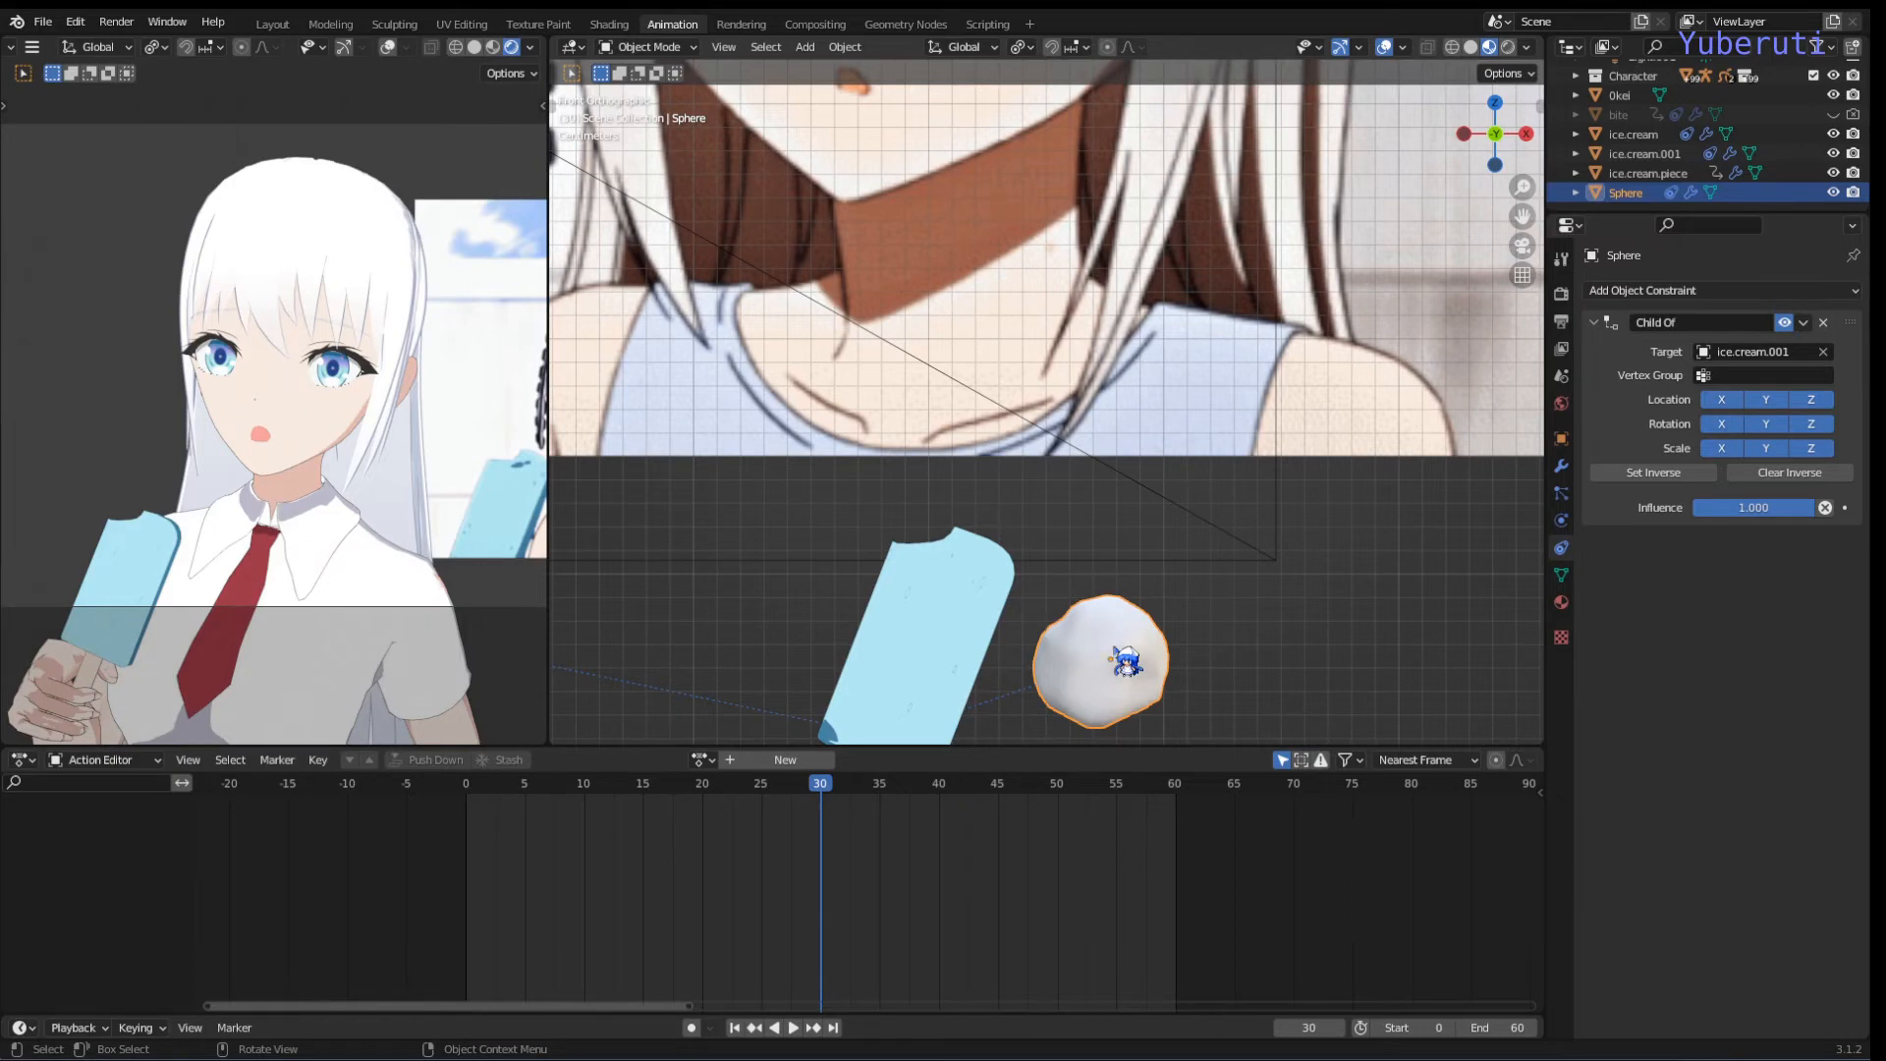
right_click(1130, 660)
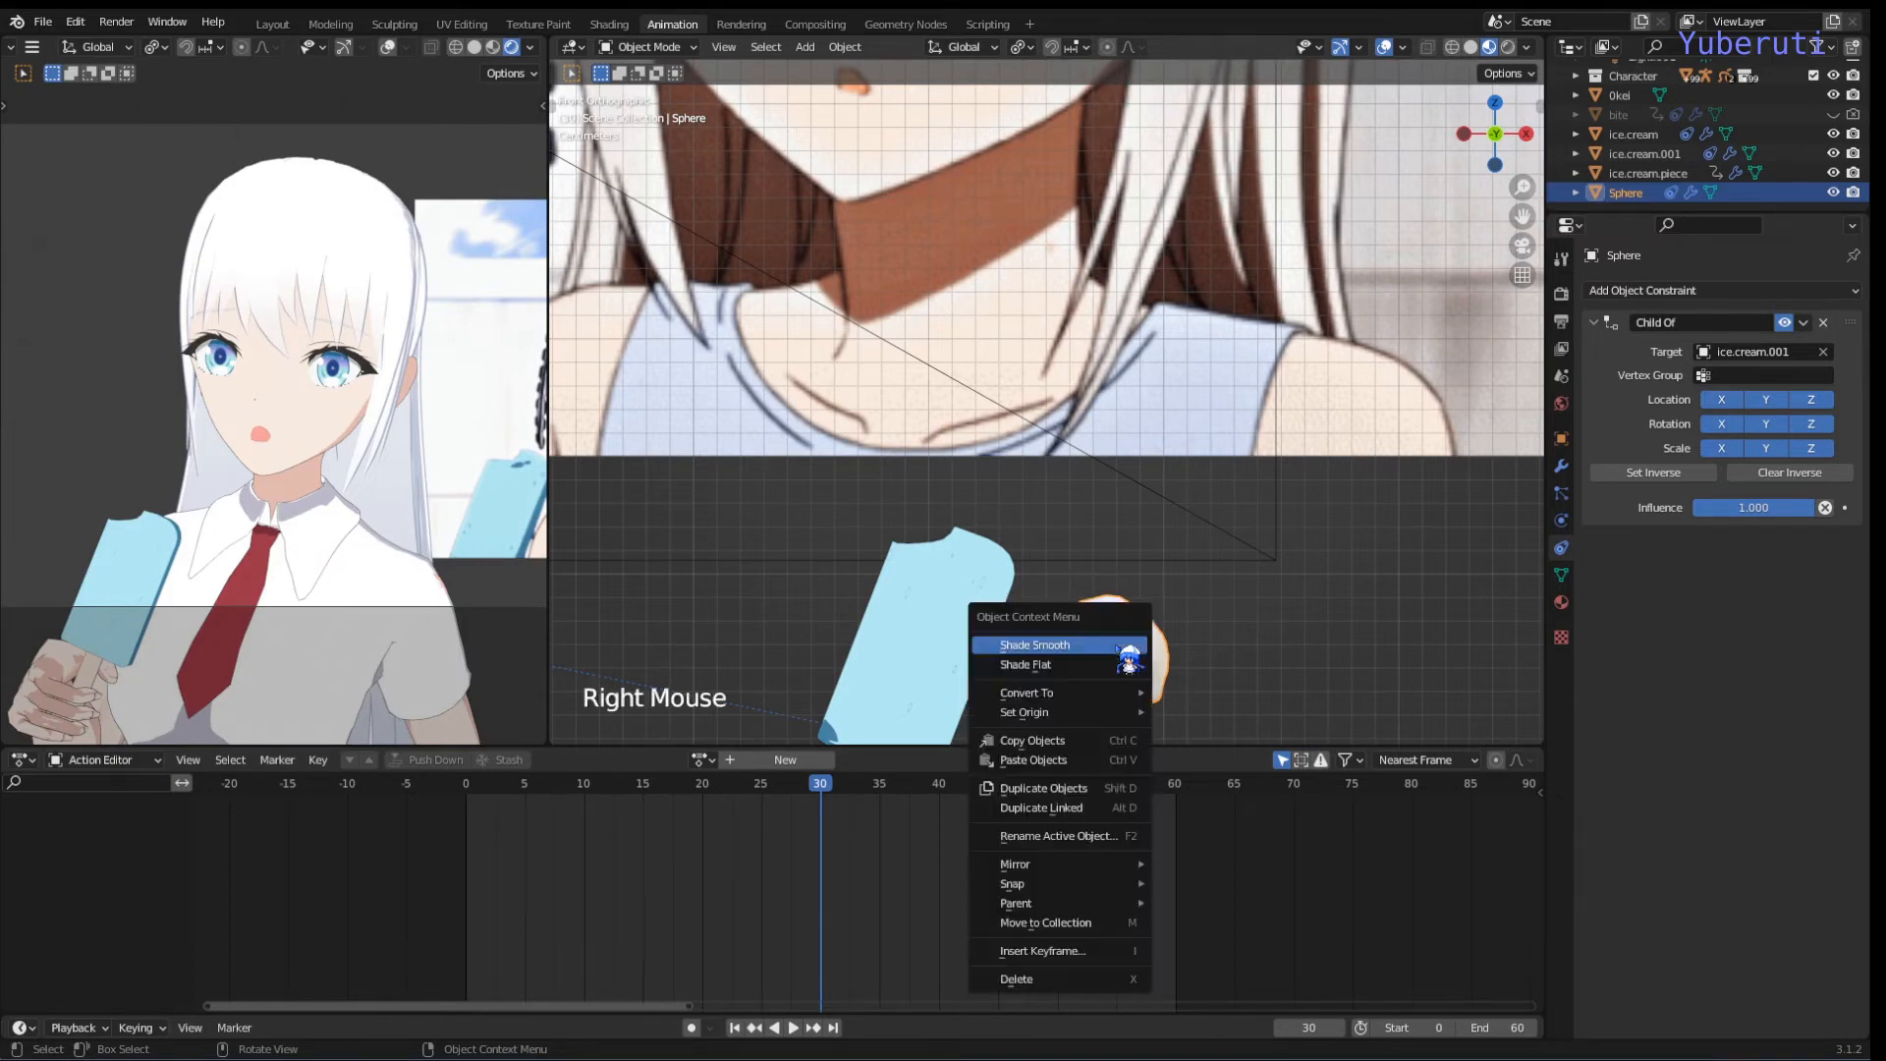
click(1098, 685)
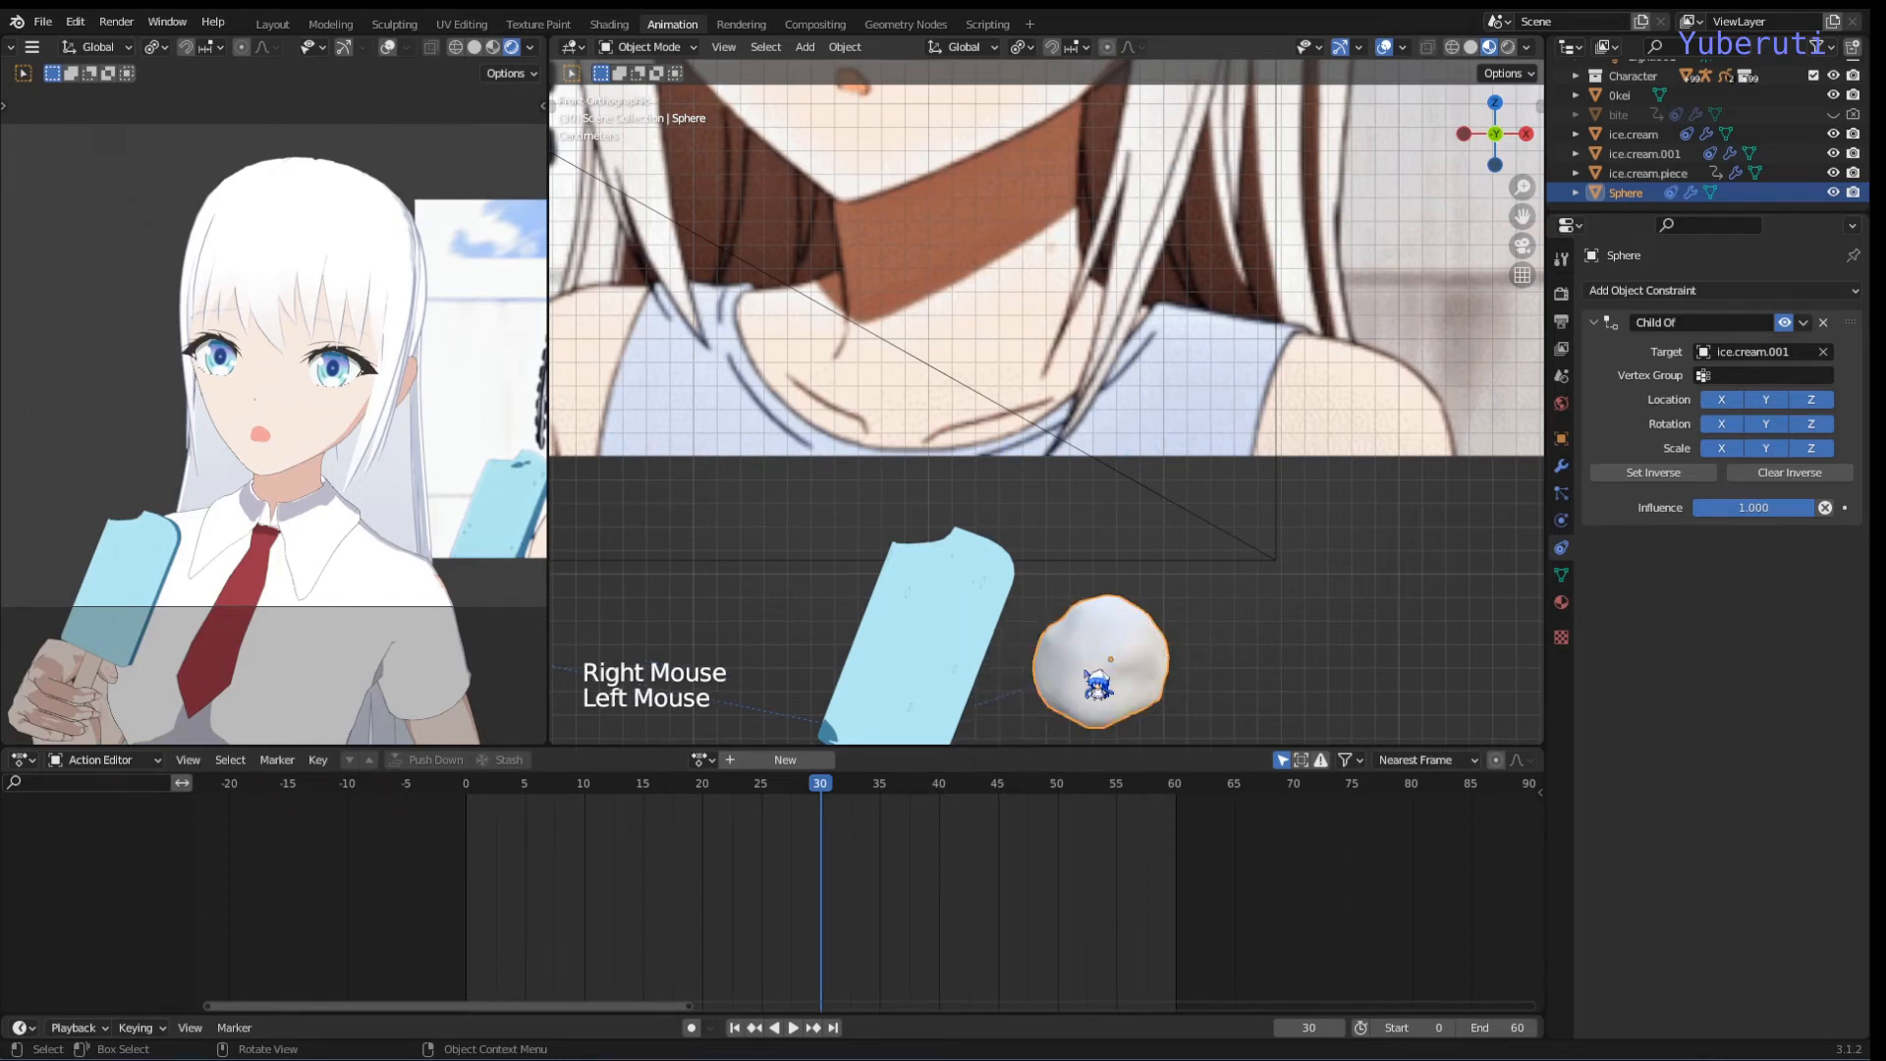
key(i)
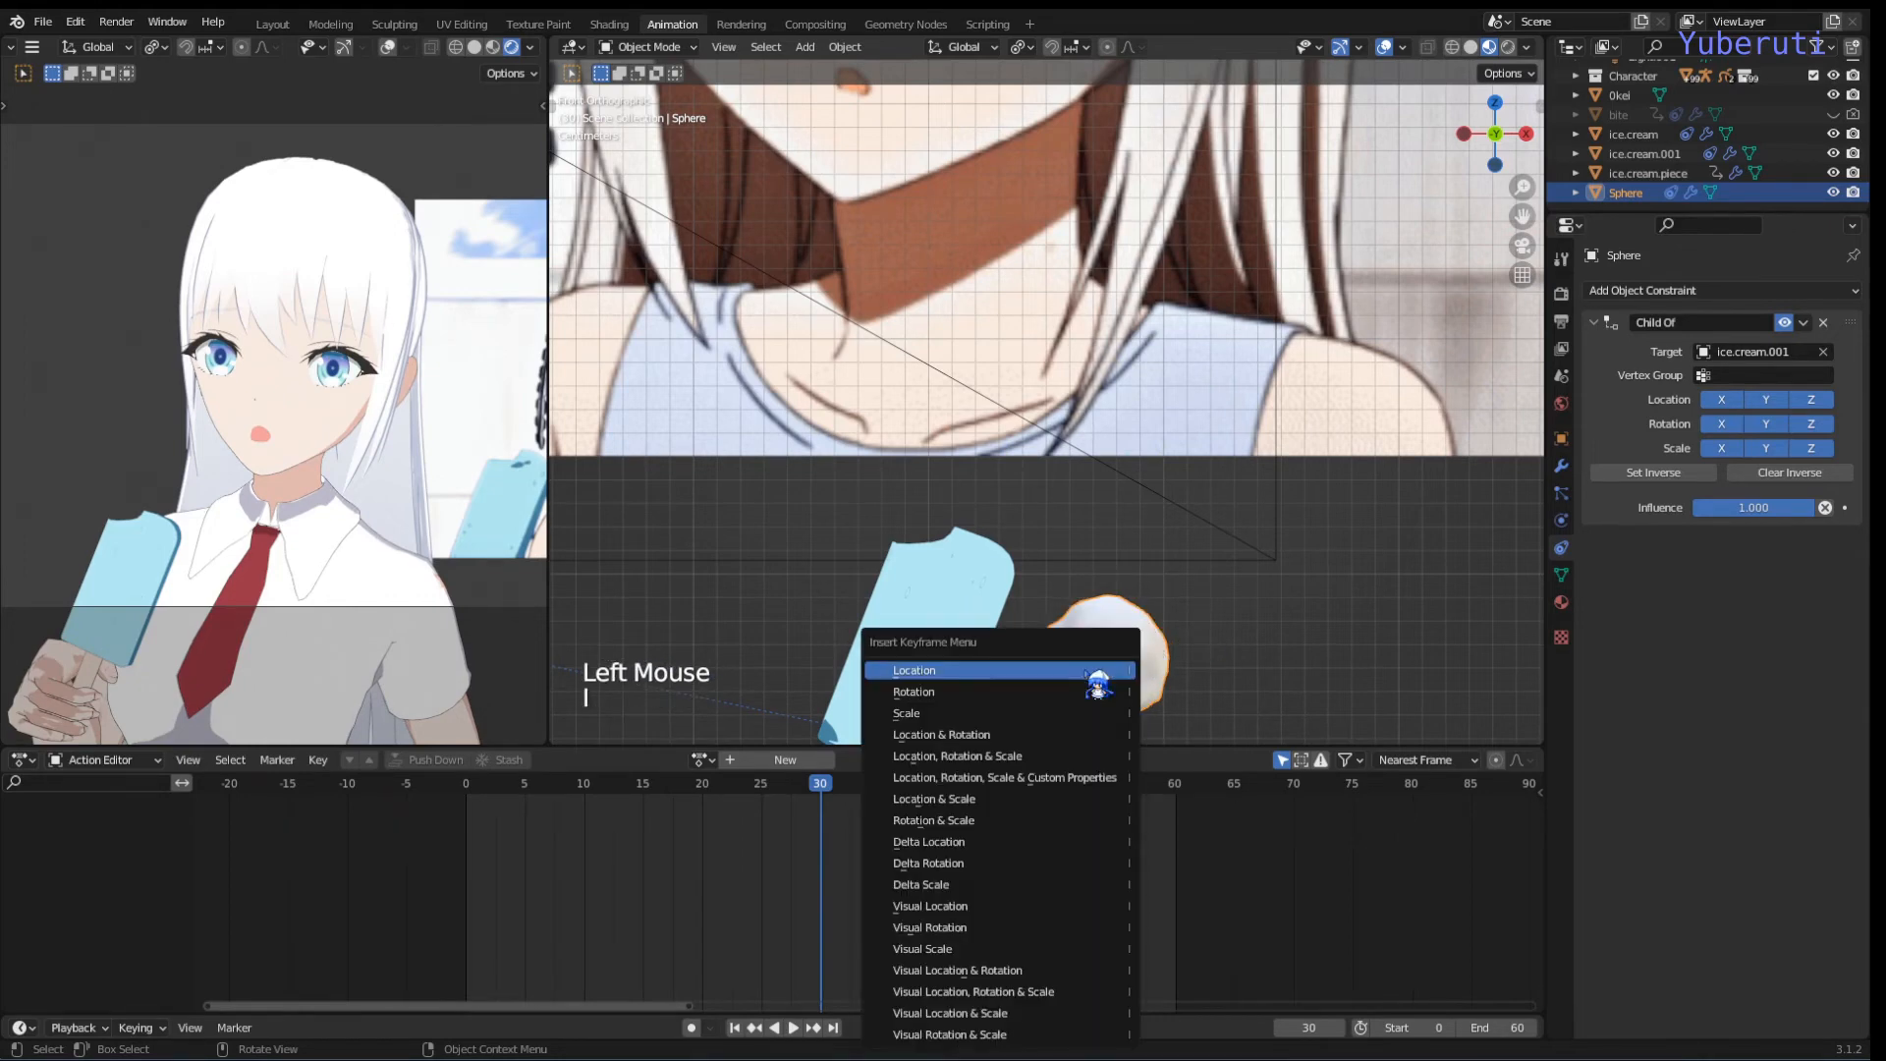
click(1090, 671)
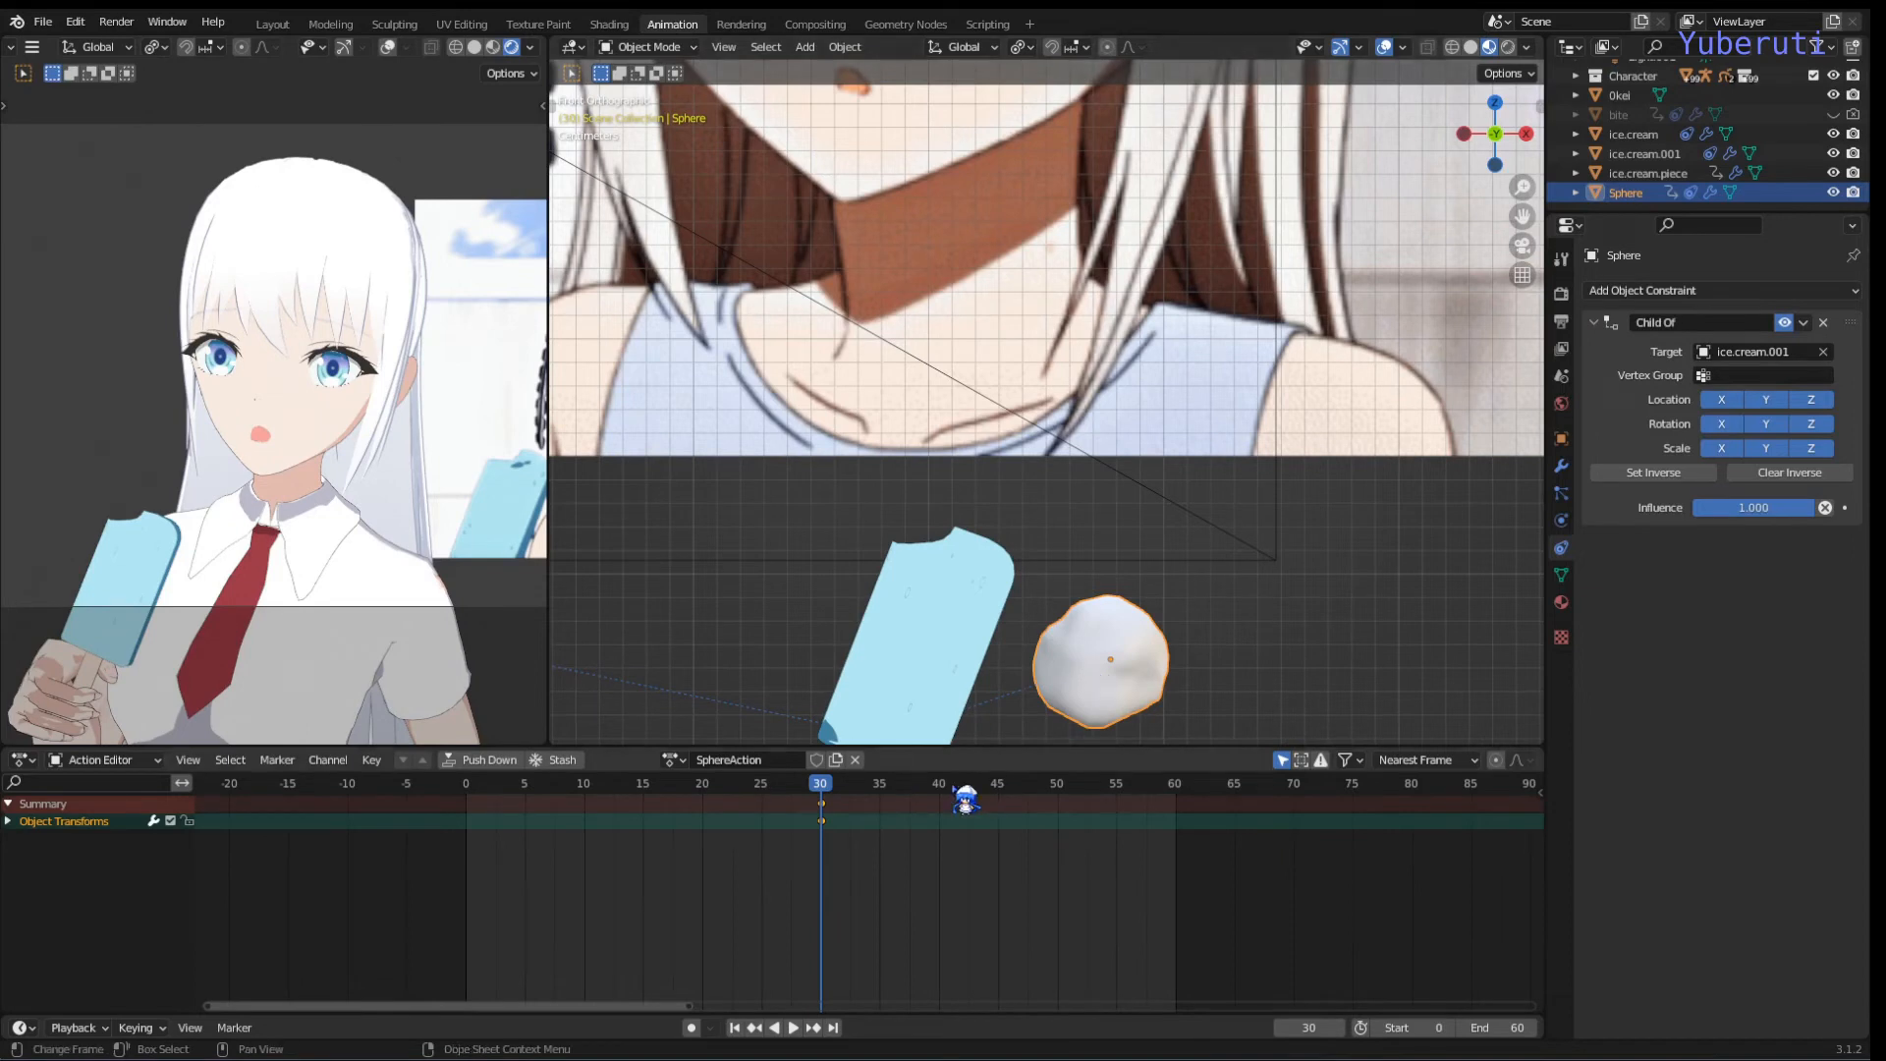
Step: At frame 48, move the sphere about -0.039, 0.025, 0.028 m onto the bar's upper corner and insert a Location keyframe
drag(824, 784, 1116, 421)
scroll(1116, 421, down, 2)
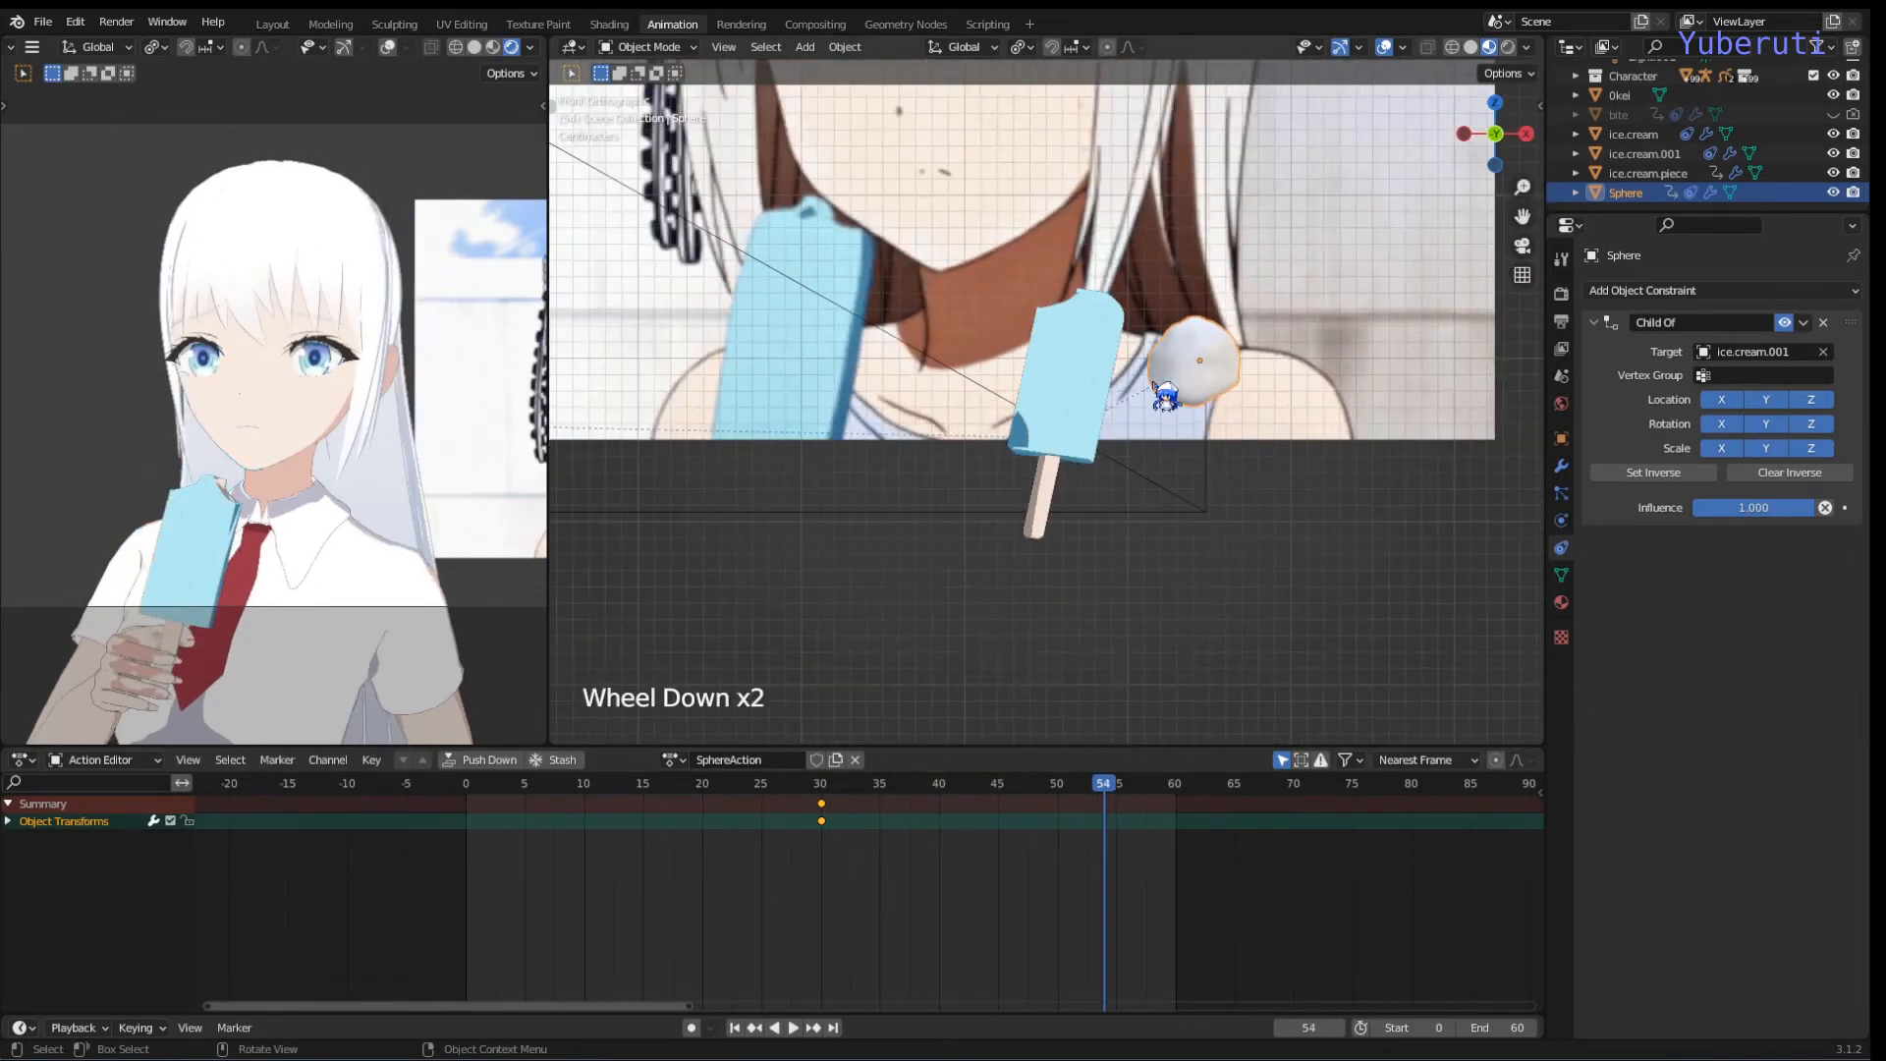
shift+middle_drag(1116, 420, 1049, 725)
scroll(1049, 725, up, 1)
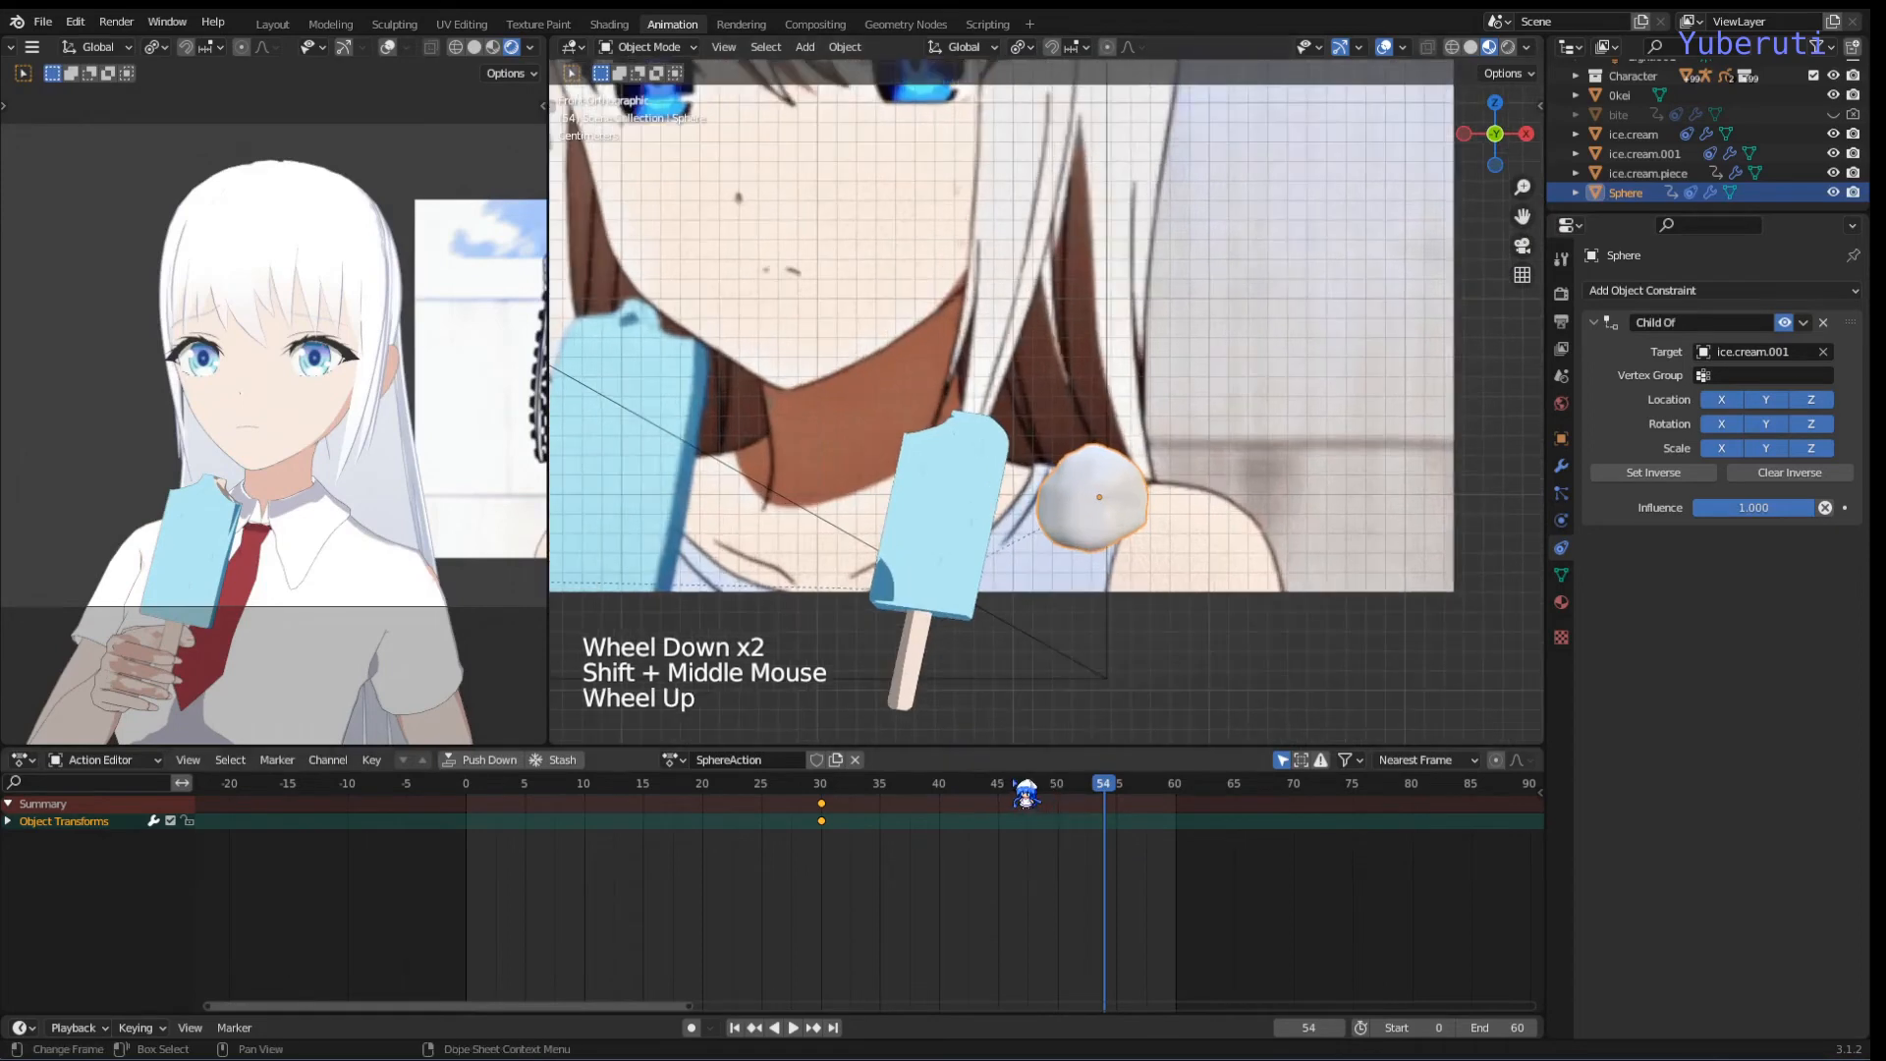
click(1041, 795)
drag(1047, 796, 1052, 801)
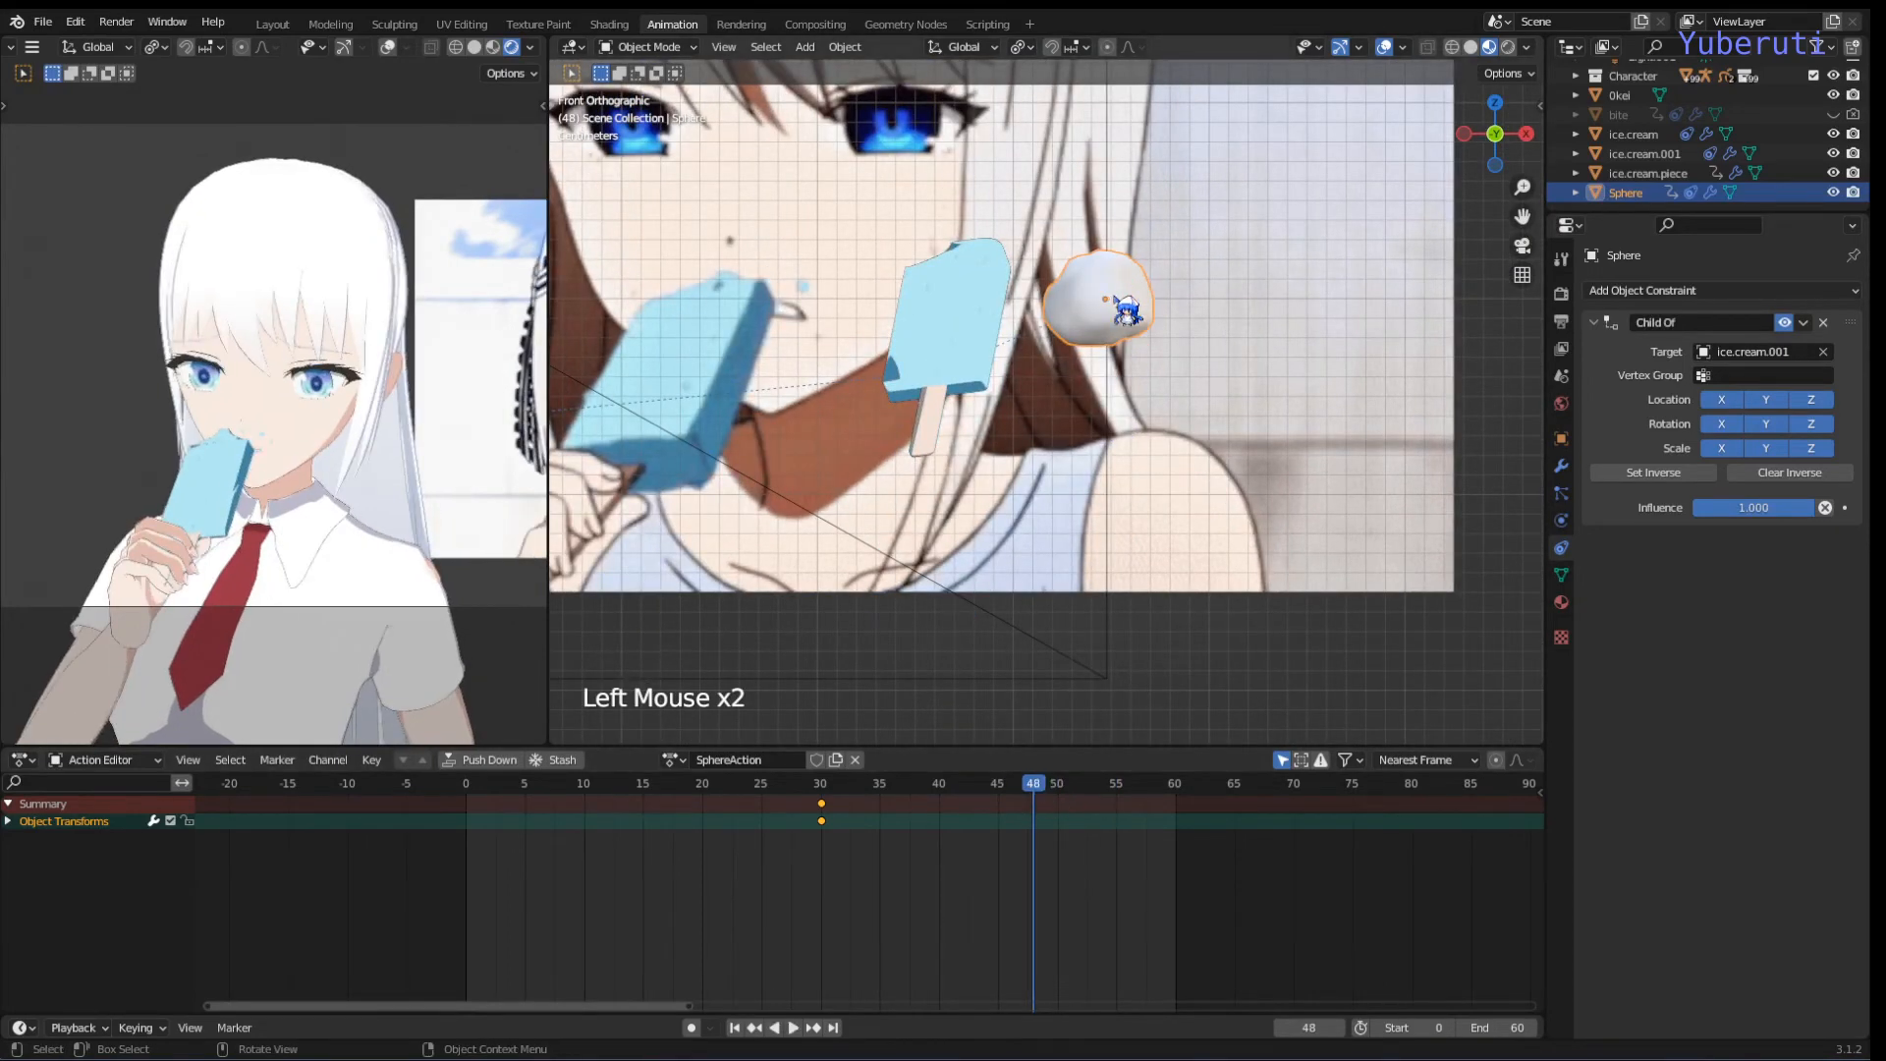
shift+middle_drag(1196, 379, 1169, 599)
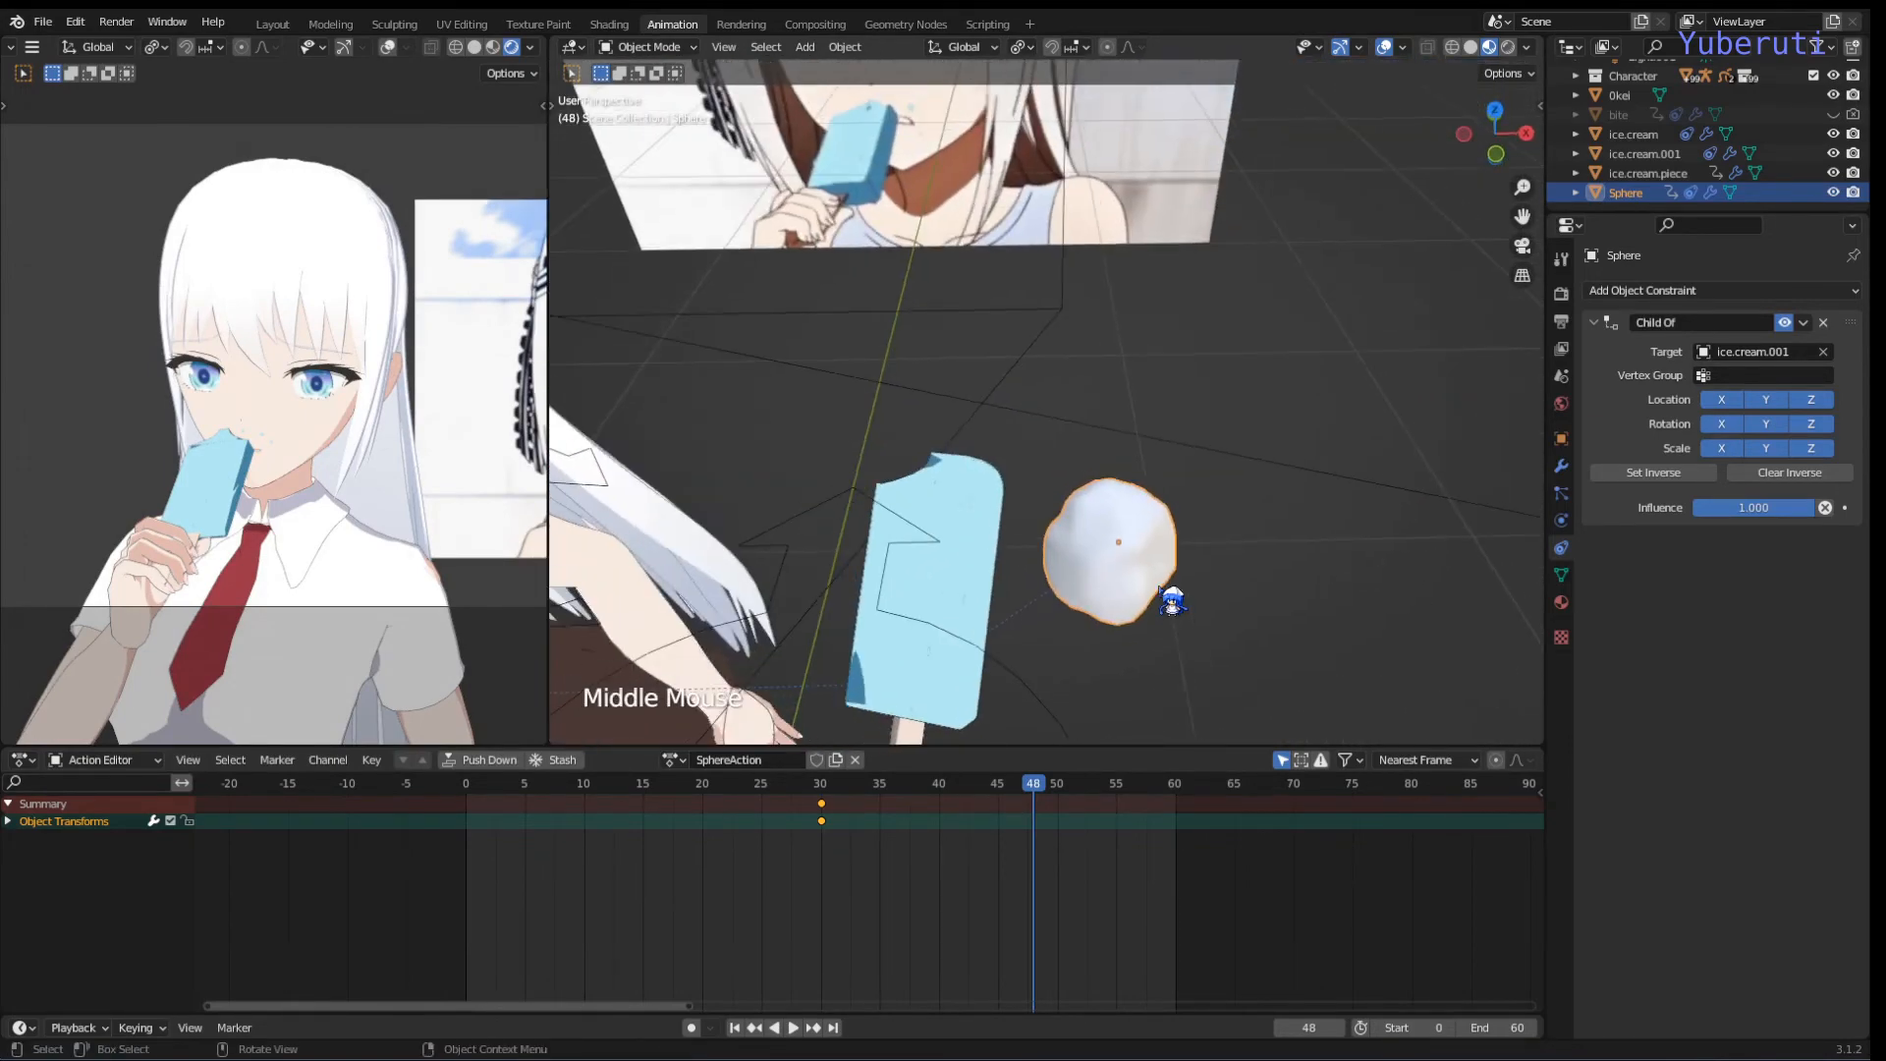
key(g)
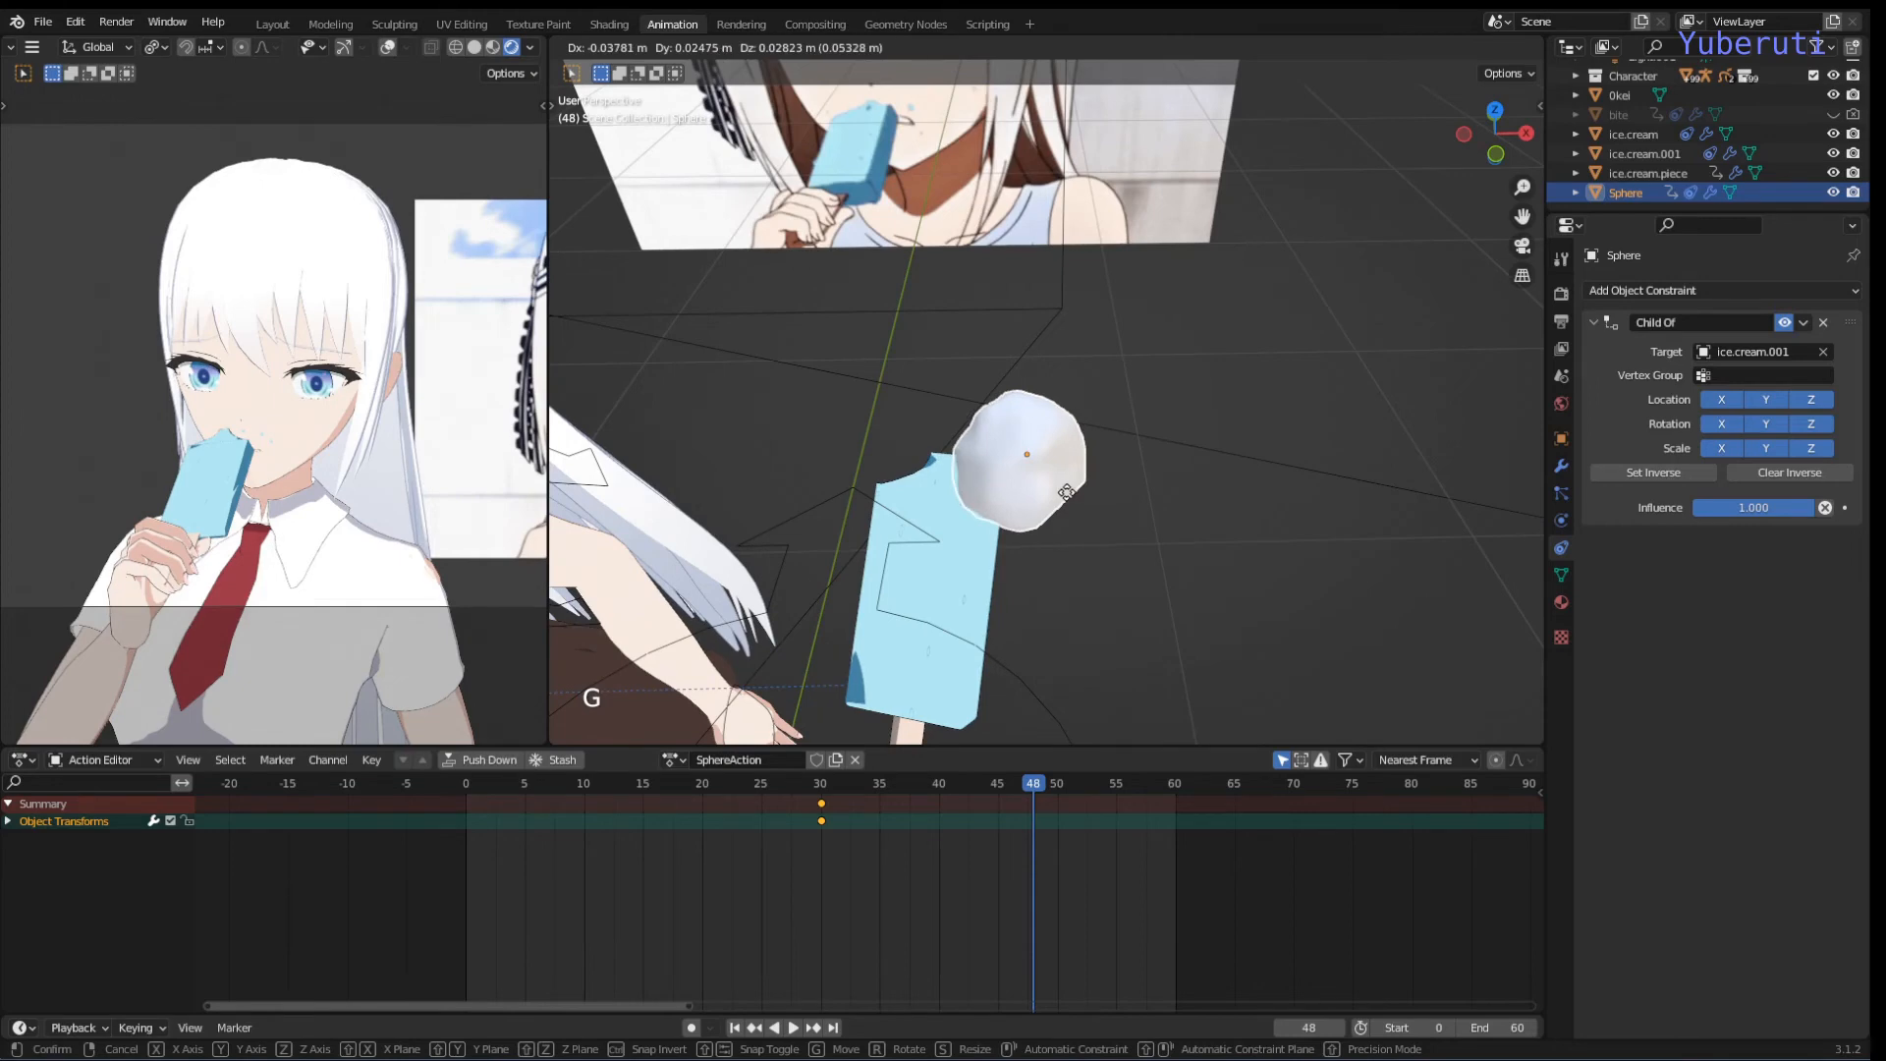
click(1083, 506)
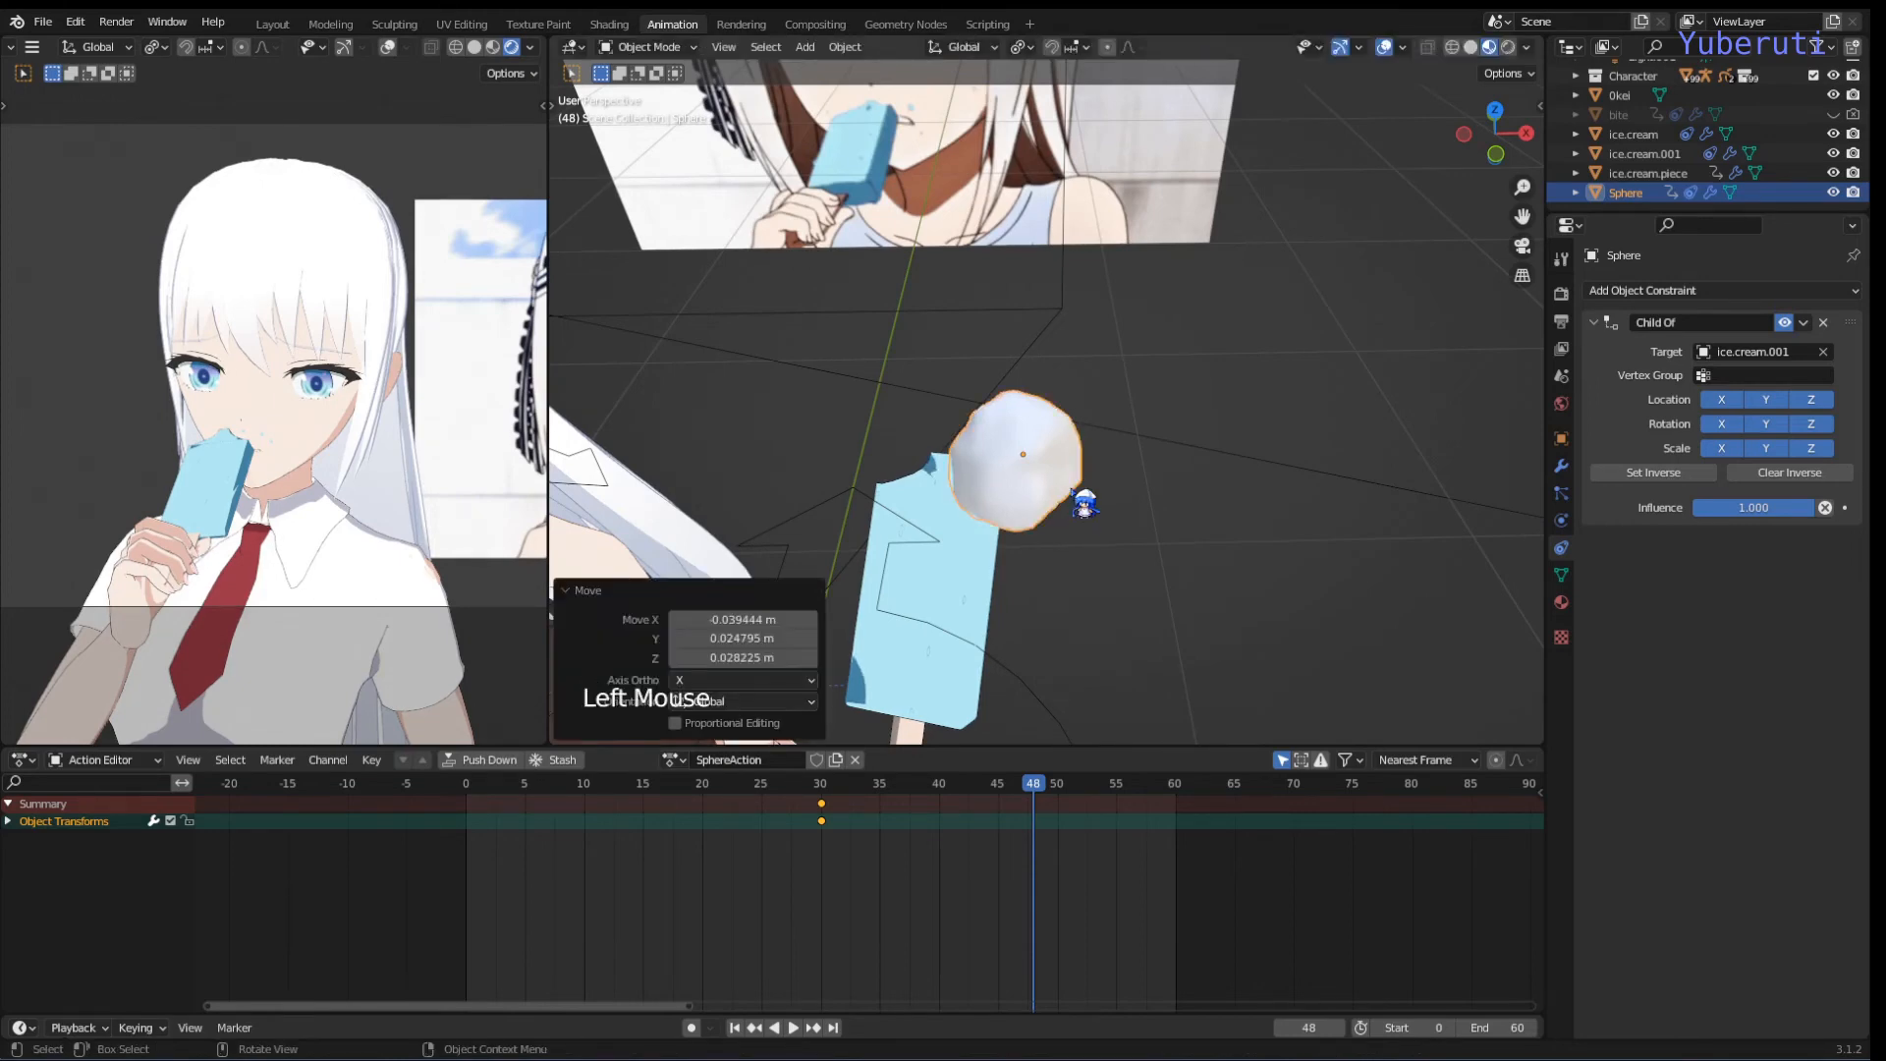
key(i)
click(1084, 501)
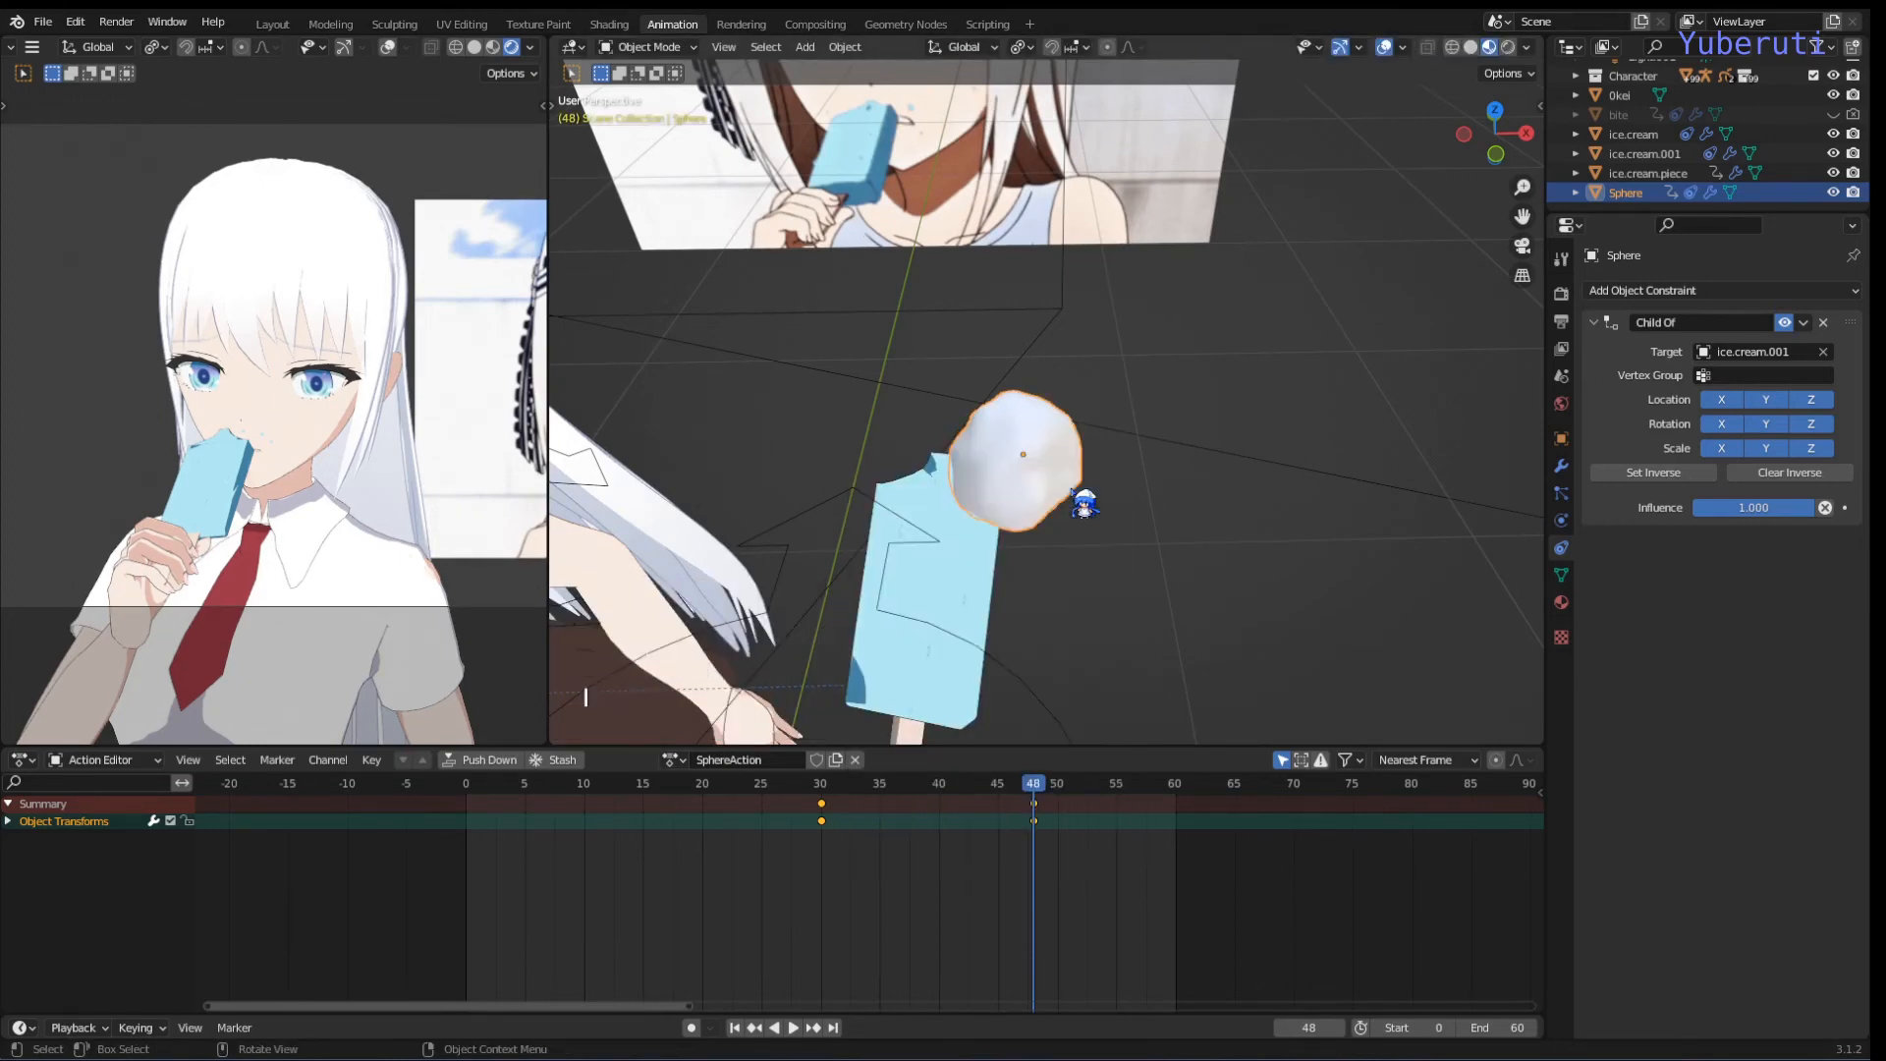
Step: Scrub to frame 61 and examine from several angles how the sphere overlaps the ice cream bar
scroll(1080, 589, down, 2)
shift+middle_drag(1098, 518, 1129, 413)
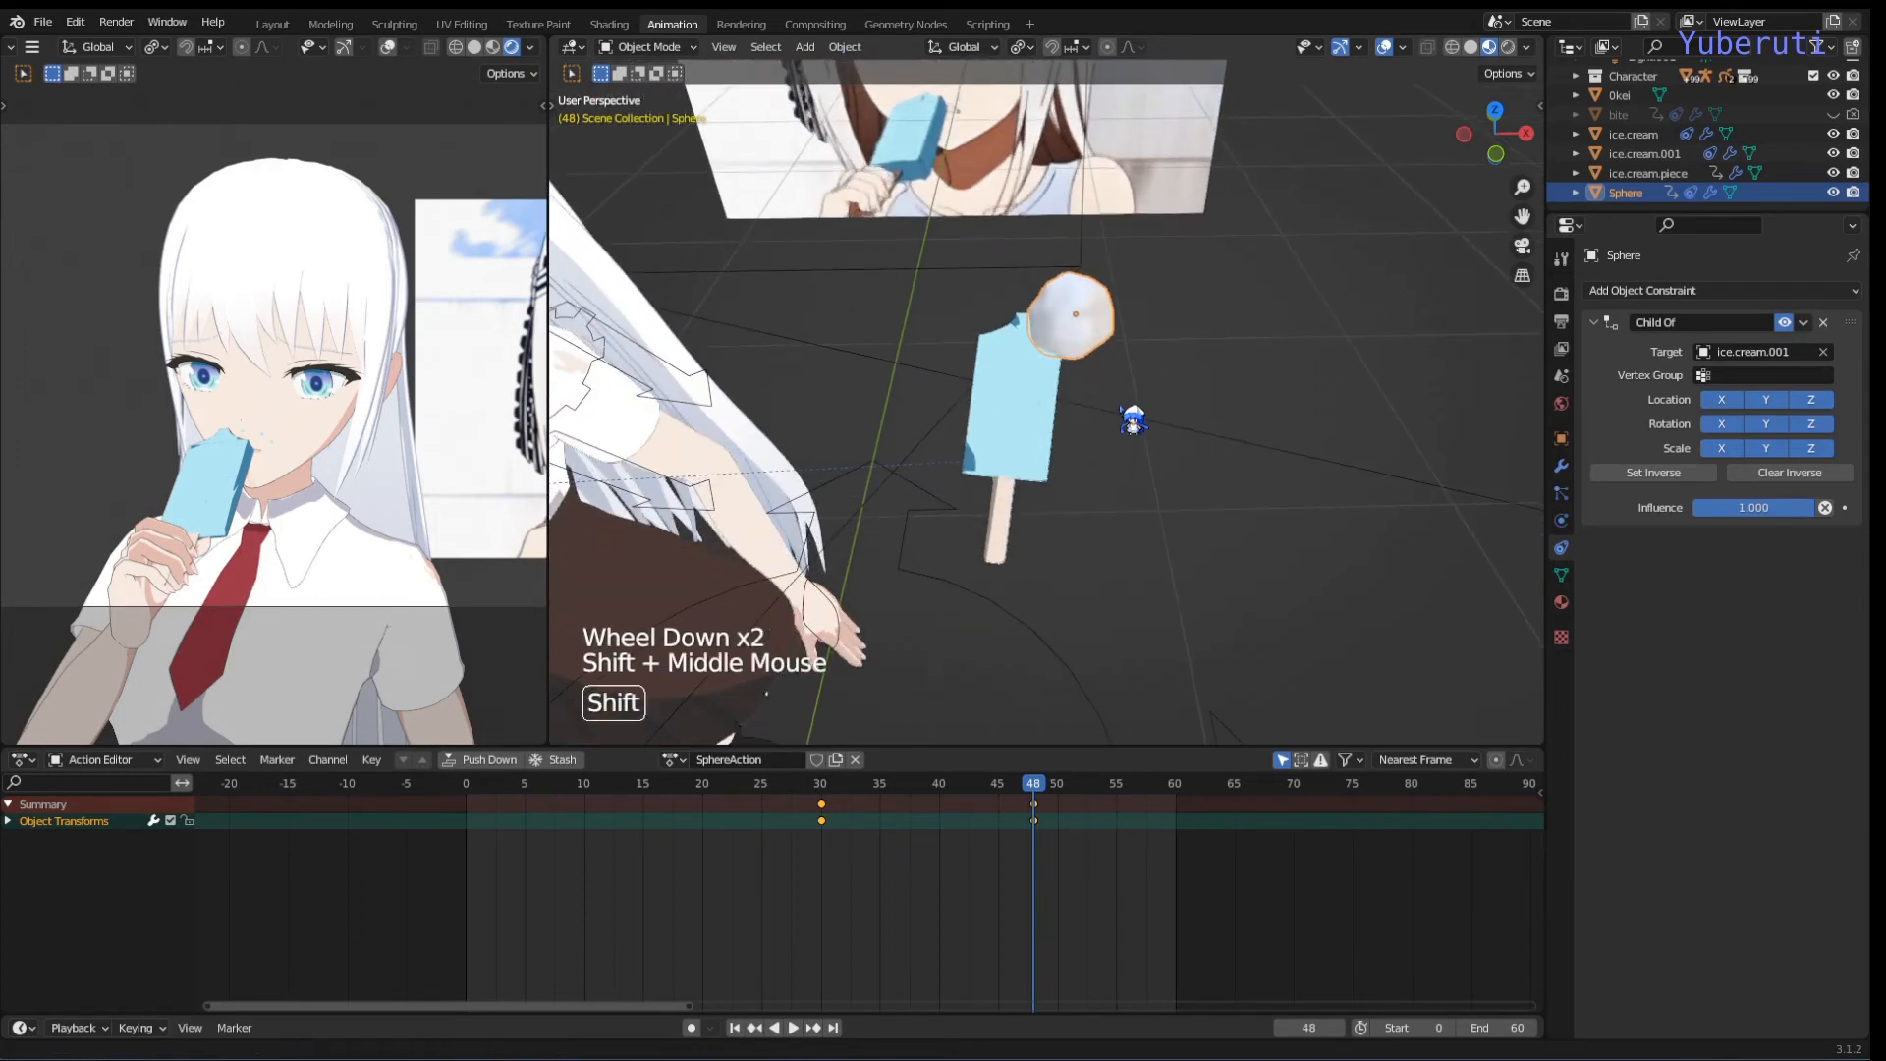
scroll(1128, 412, up, 1)
drag(1043, 801, 1191, 791)
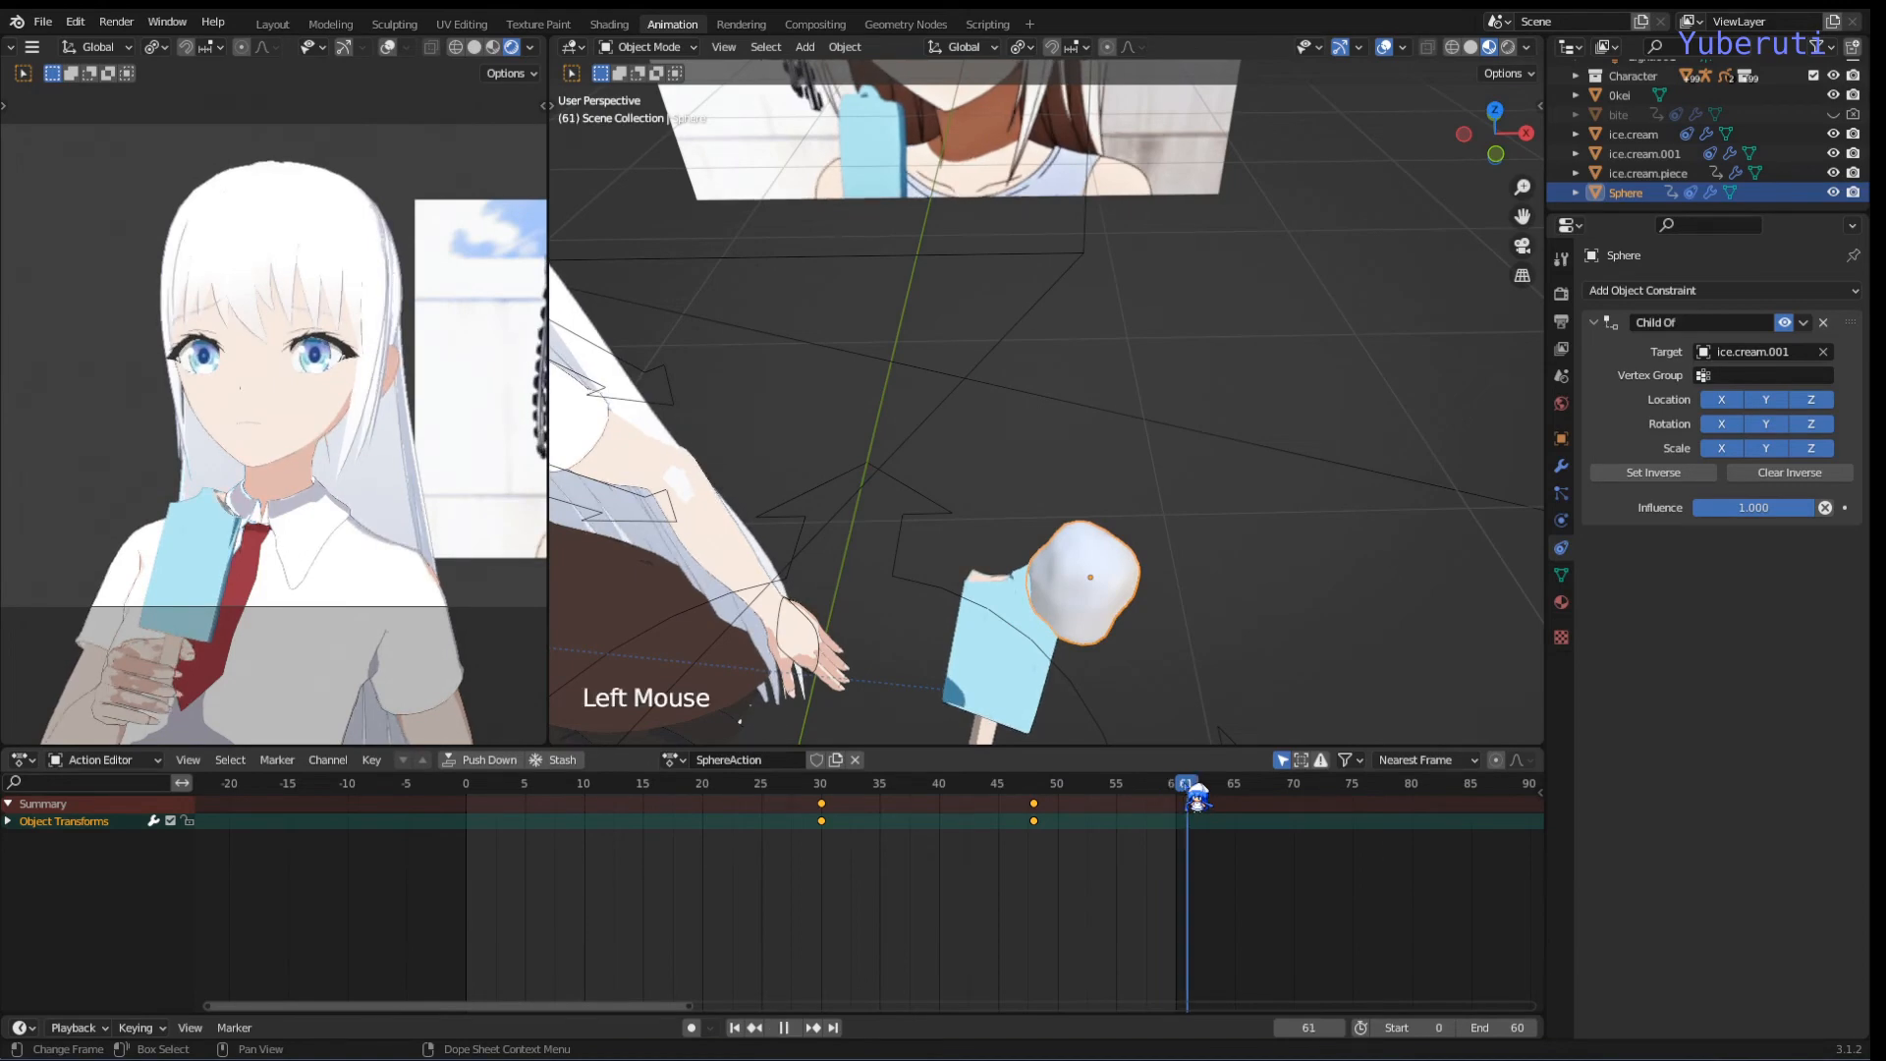
scroll(1183, 562, down, 2)
shift+middle_drag(1183, 561, 1160, 395)
scroll(1124, 527, up, 6)
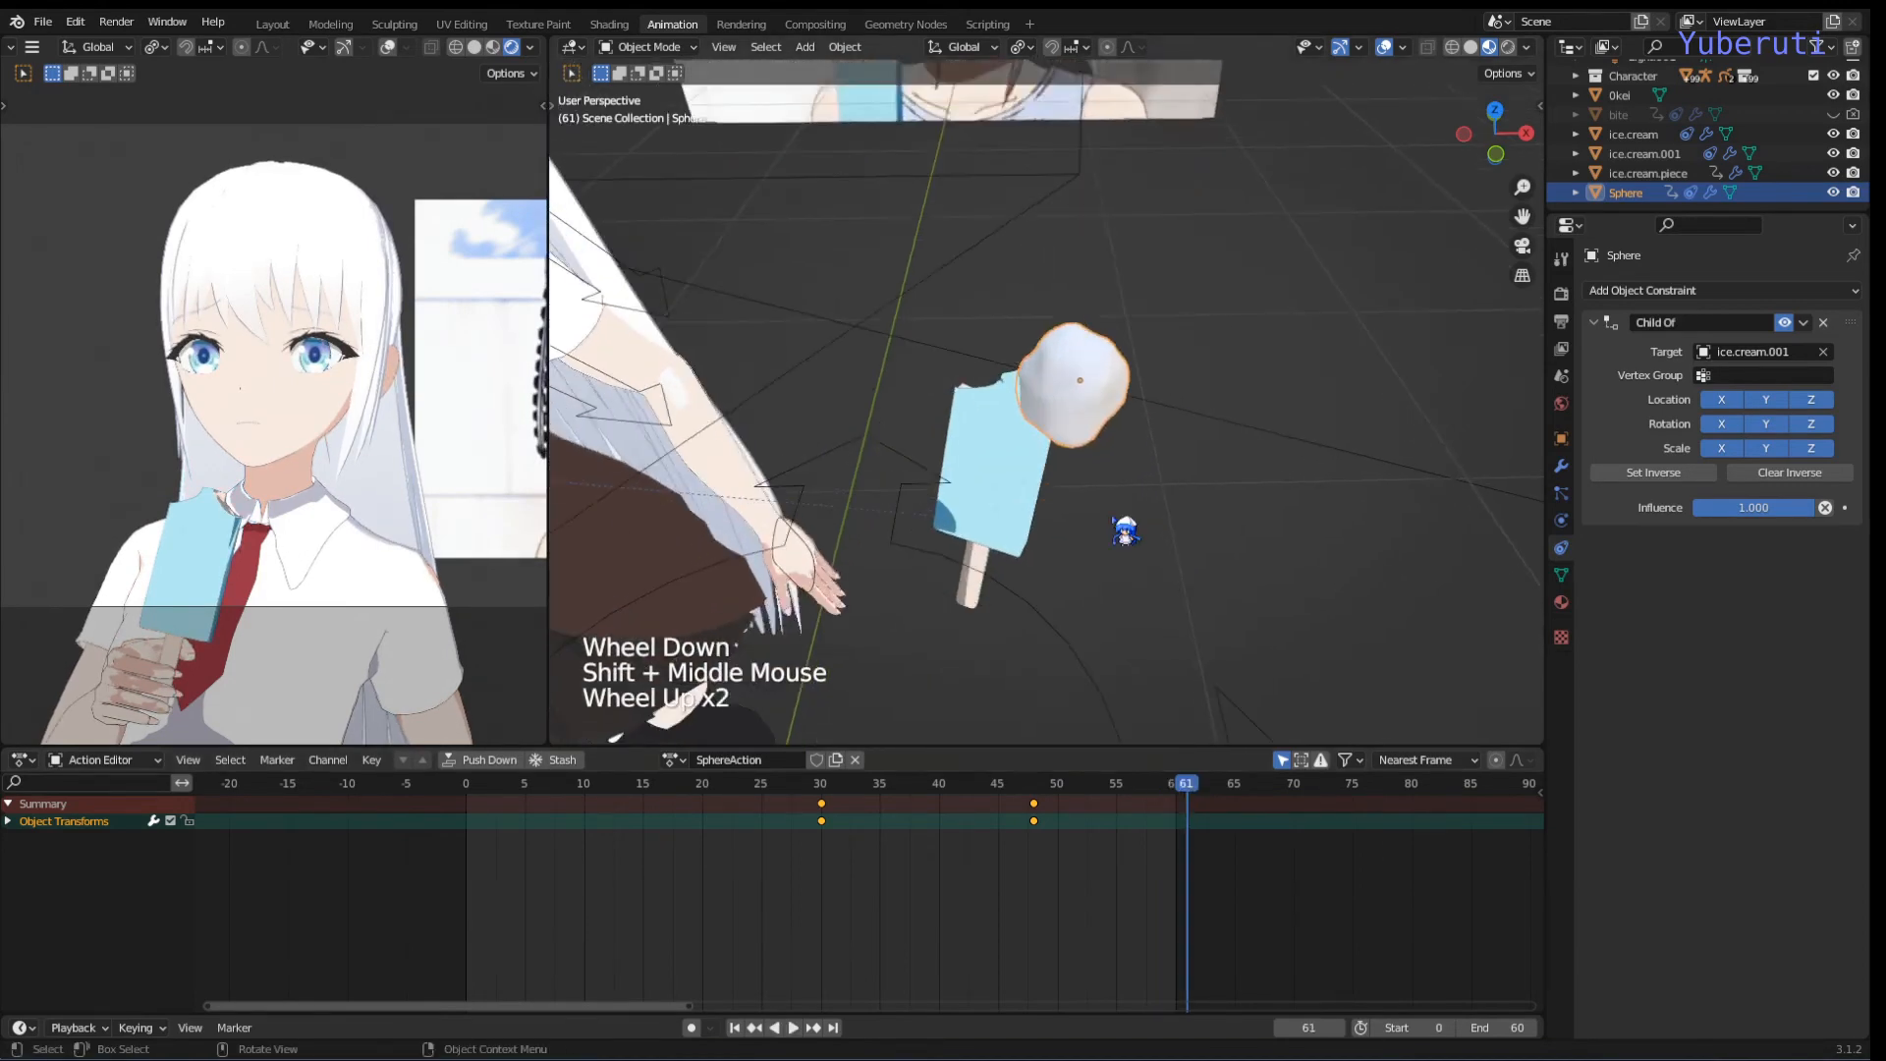
scroll(1128, 509, down, 4)
mouse_move(1135, 482)
middle_down()
mouse_move(1127, 408)
mouse_move(1135, 474)
middle_up()
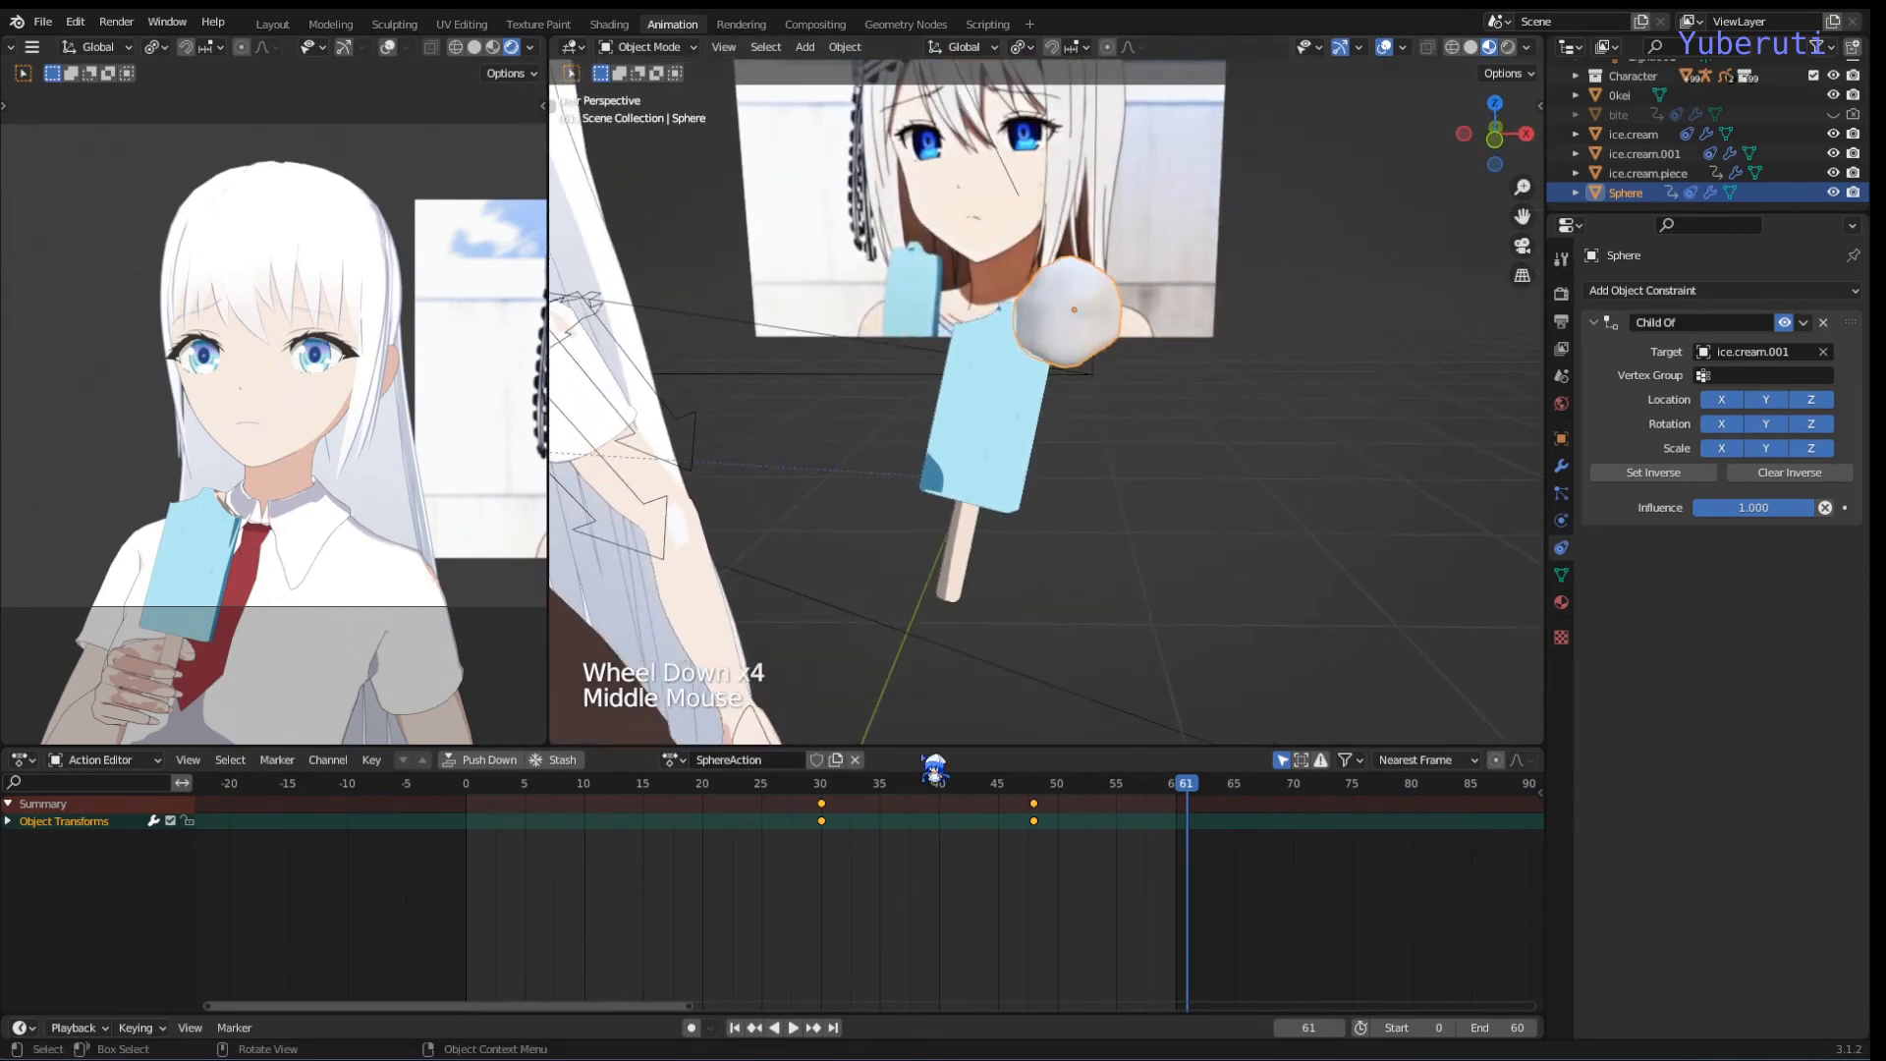
Step: Scrub between frames 30 and 48 to examine how the sphere travels toward the bar between its keyframes
click(825, 790)
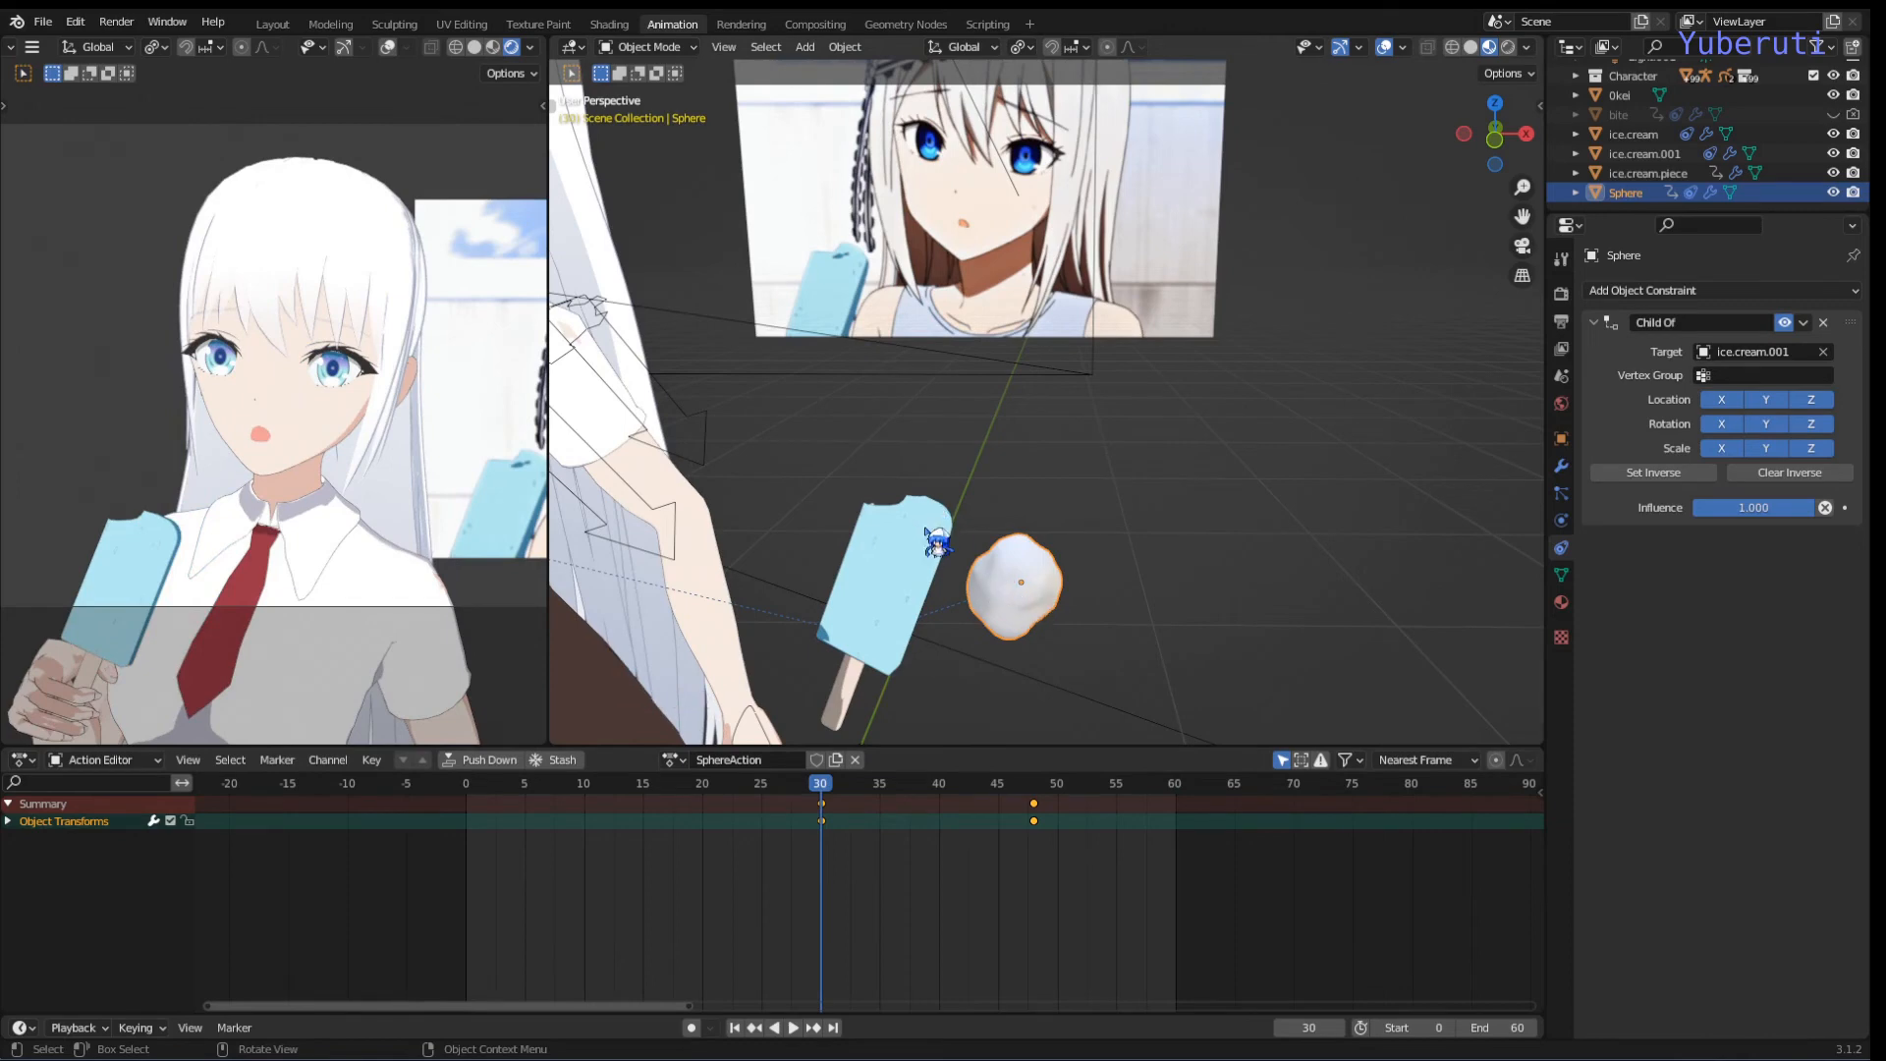
drag(840, 797, 1033, 797)
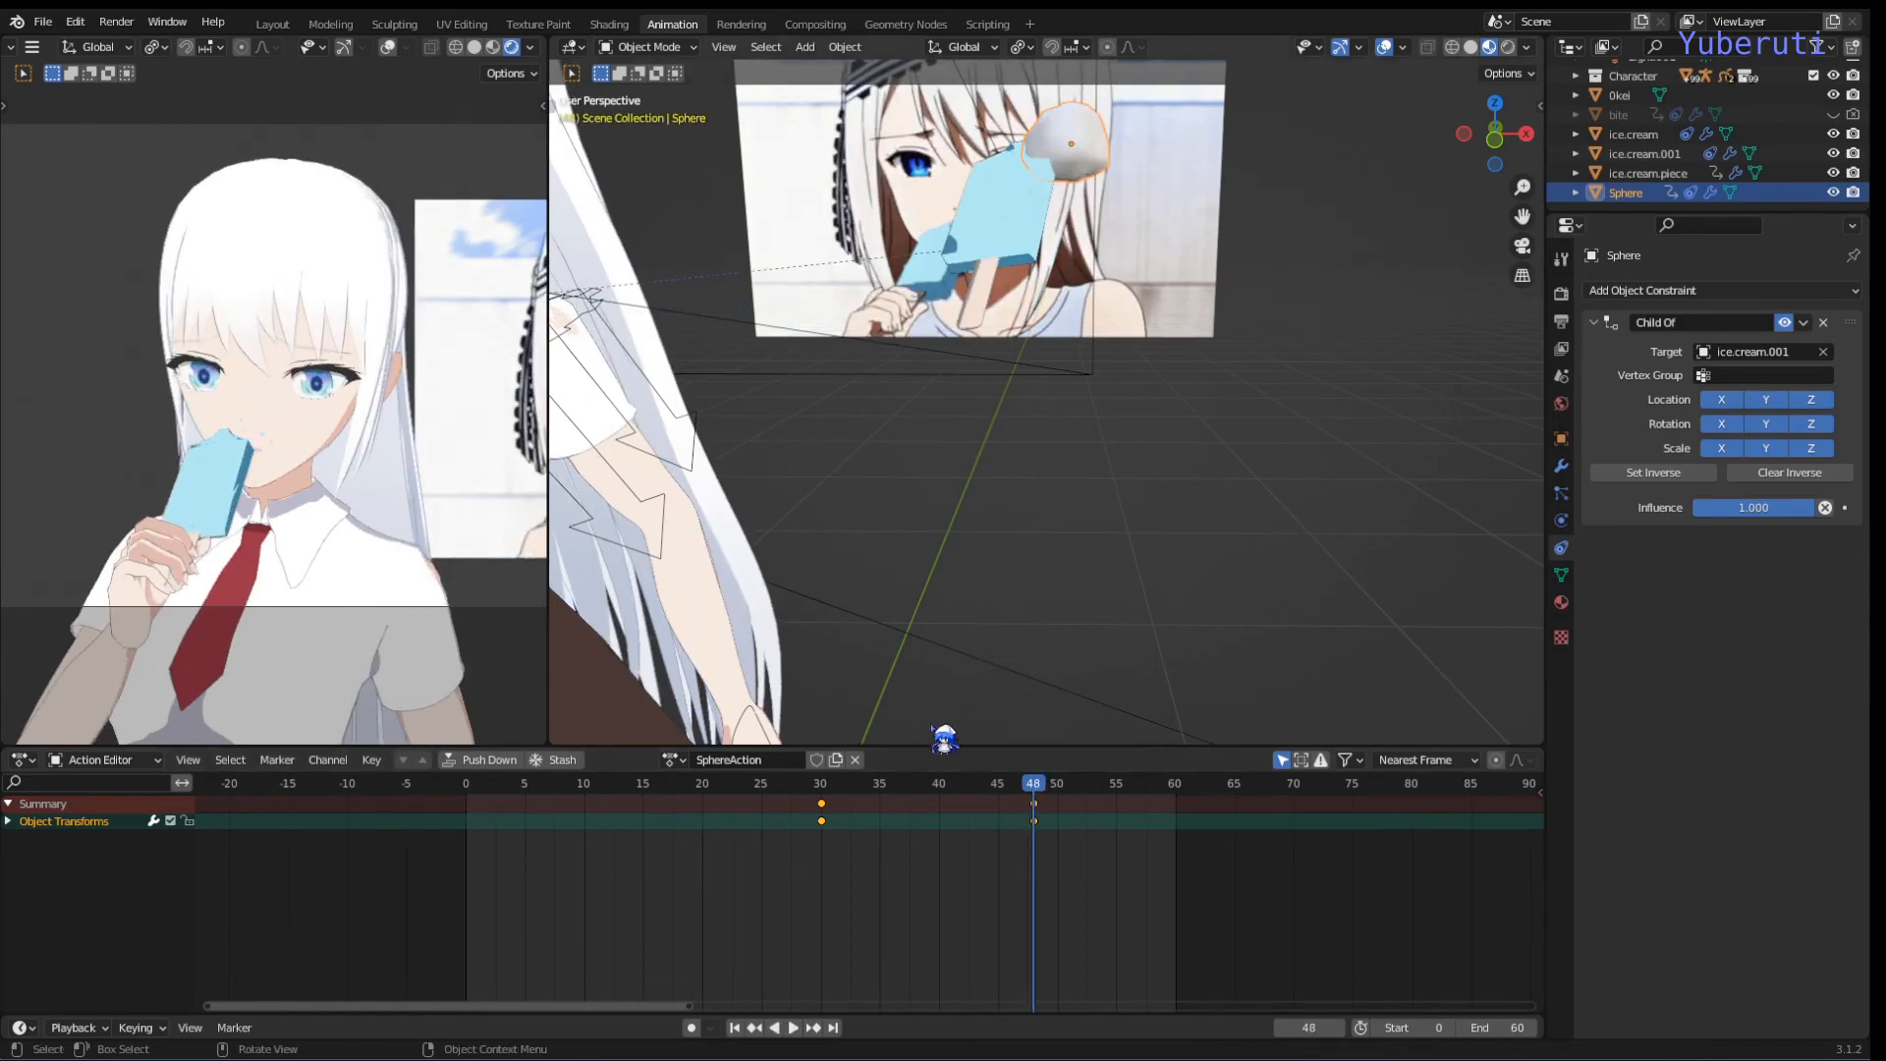
drag(851, 789, 957, 789)
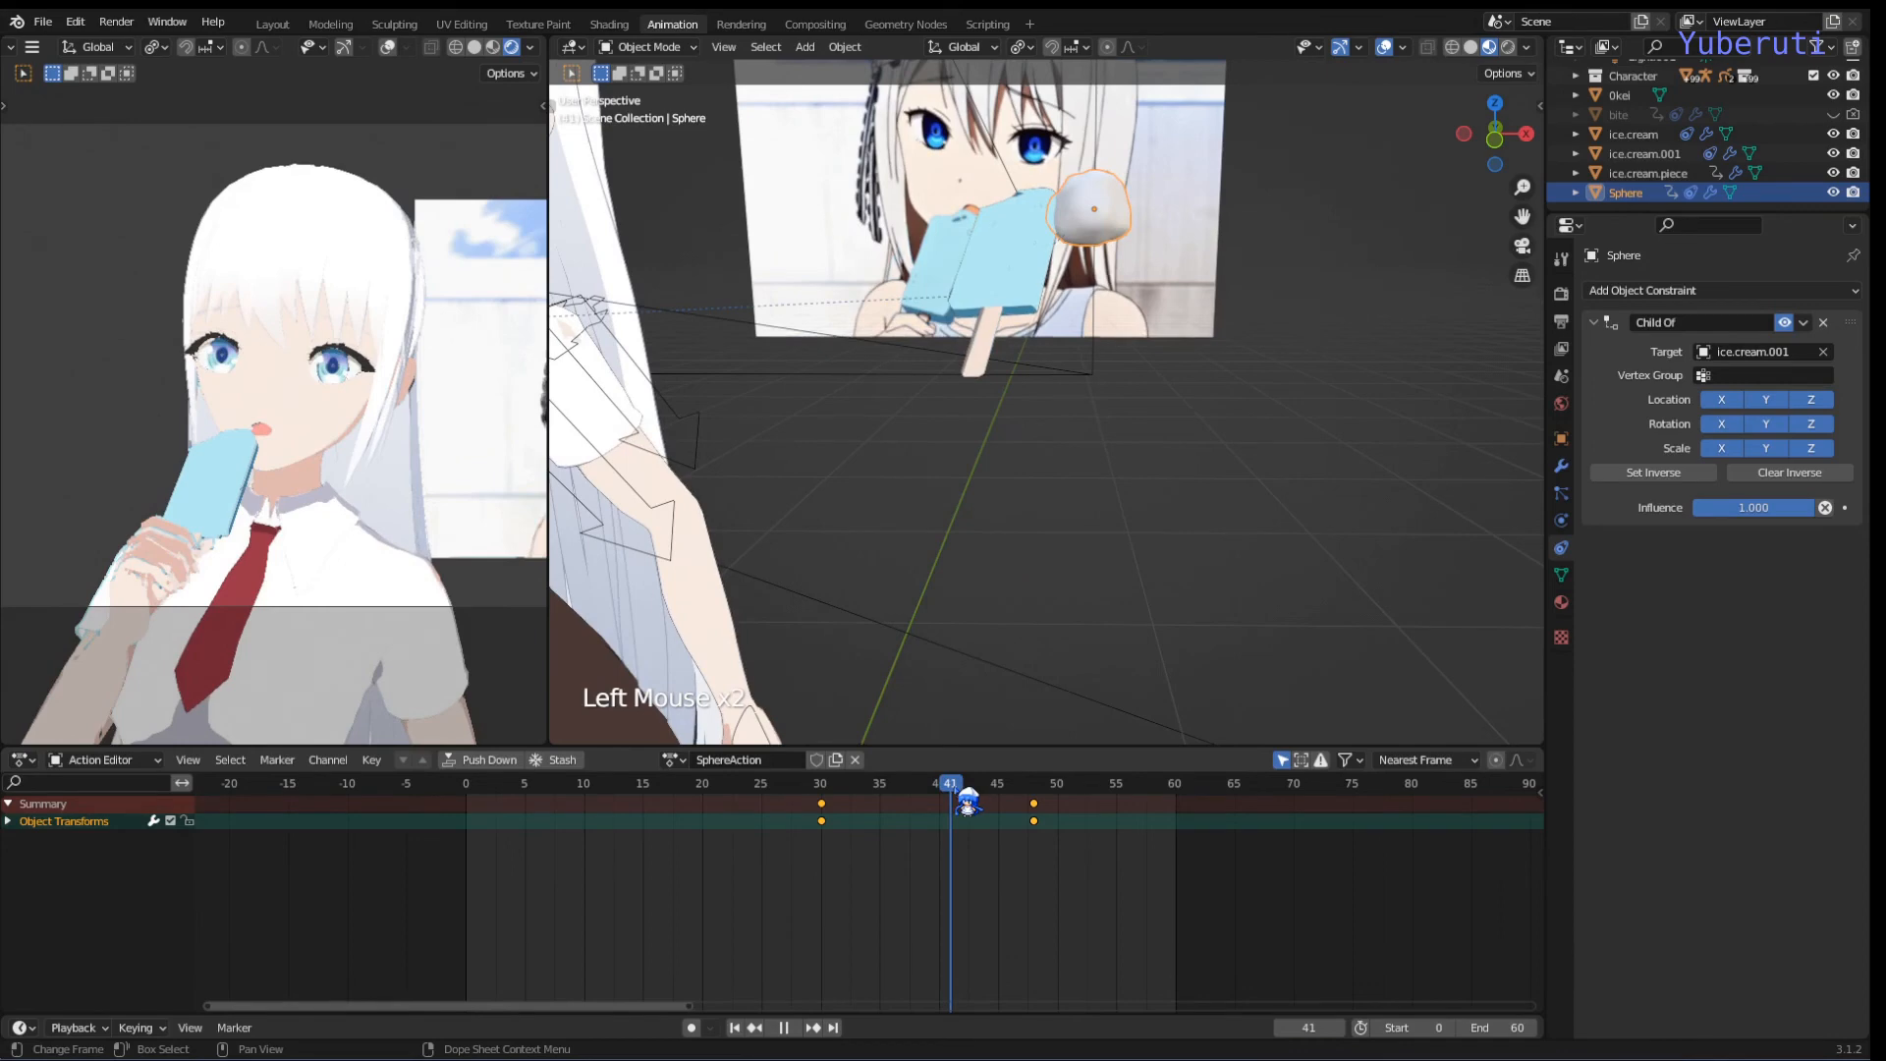
drag(953, 788, 811, 800)
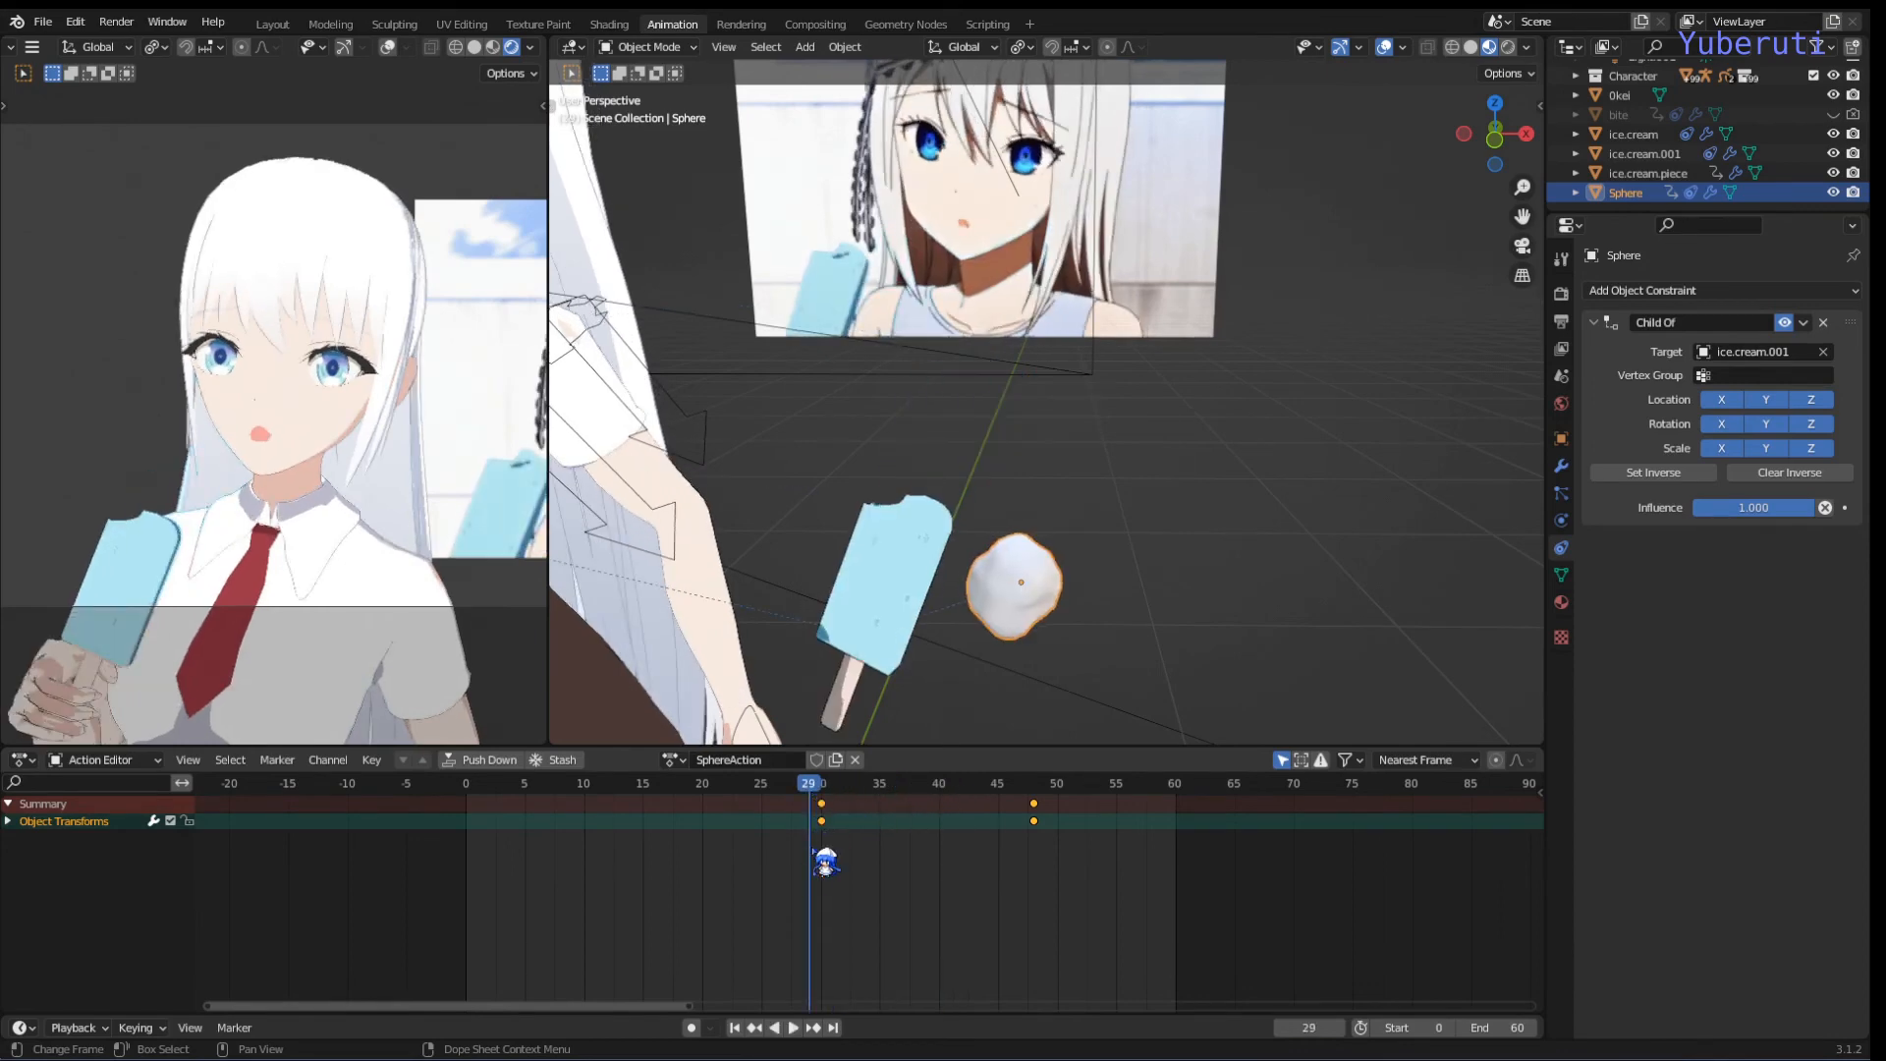
Step: Set the interpolation of both sphere keyframes, at frames 30 and 48, to Constant
drag(781, 866, 1092, 803)
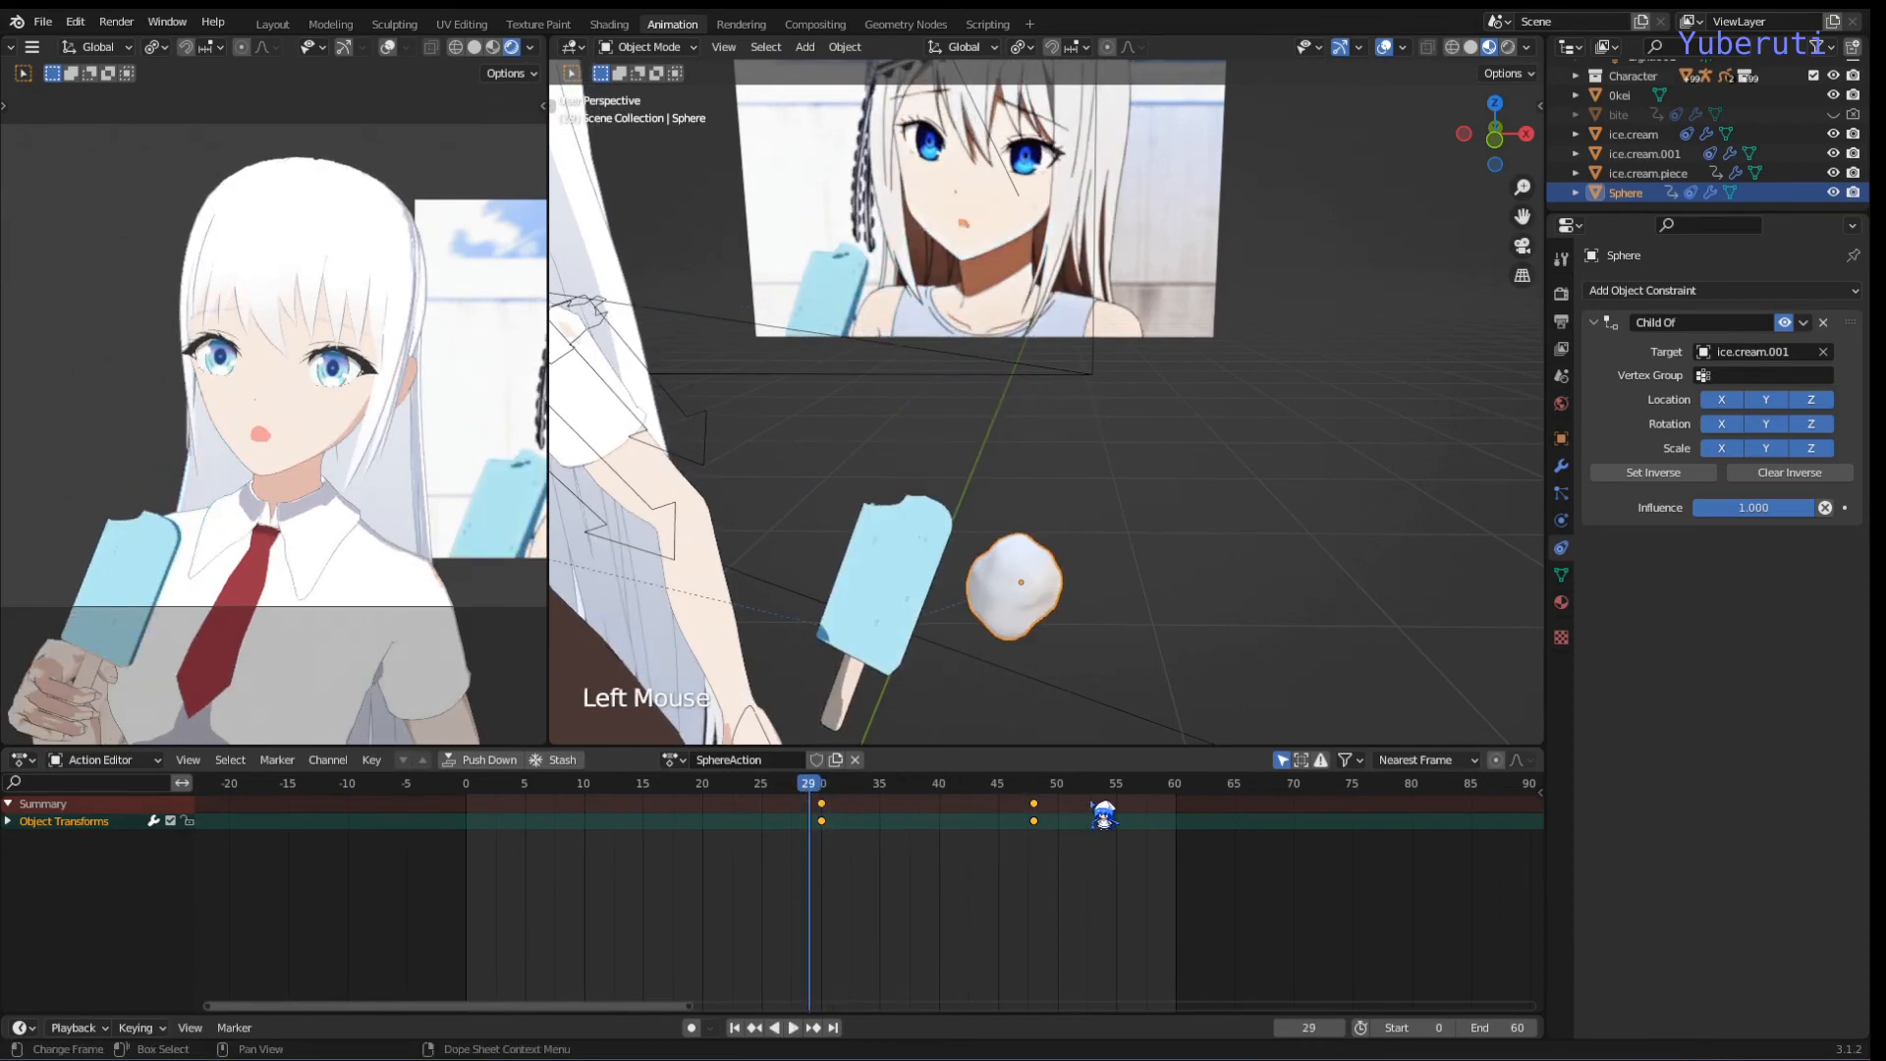
key(t)
click(1102, 806)
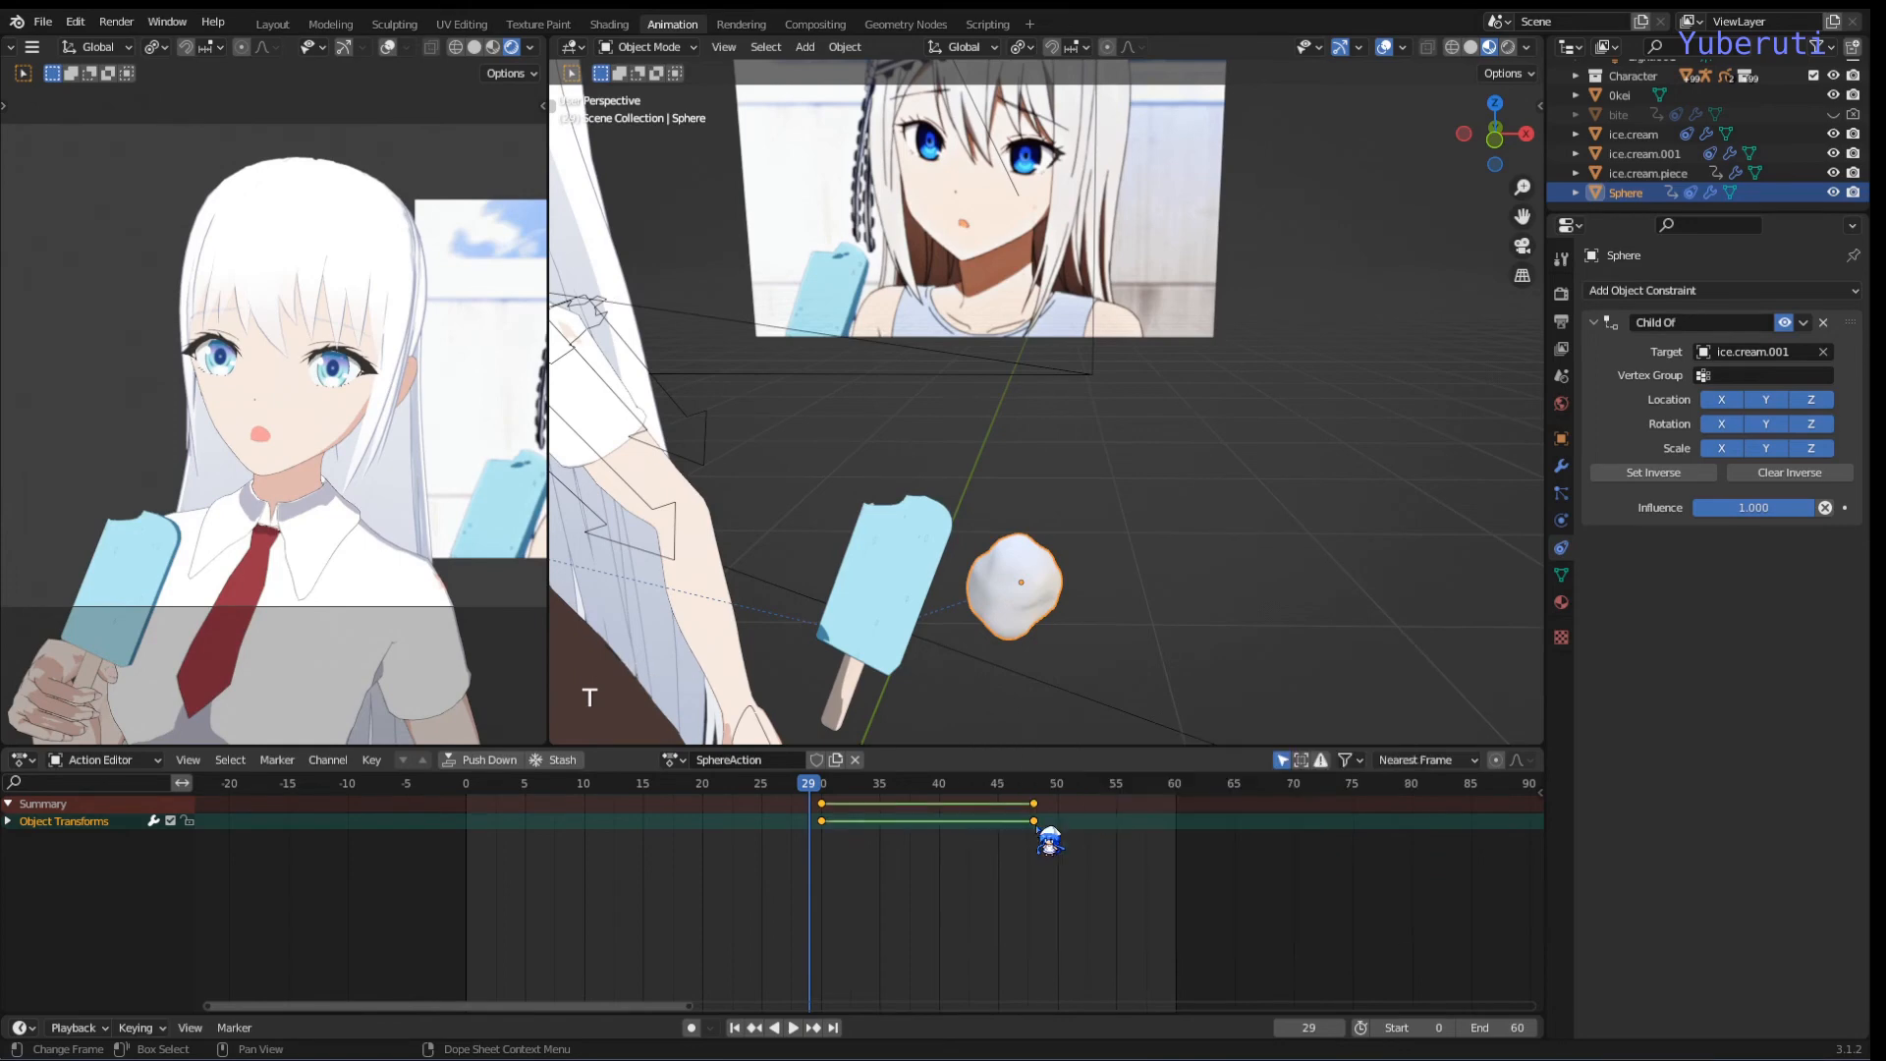
Step: Scrub and play the animation from frame 30 to check the sphere's jump onto the bar at frame 48
drag(833, 796, 1092, 794)
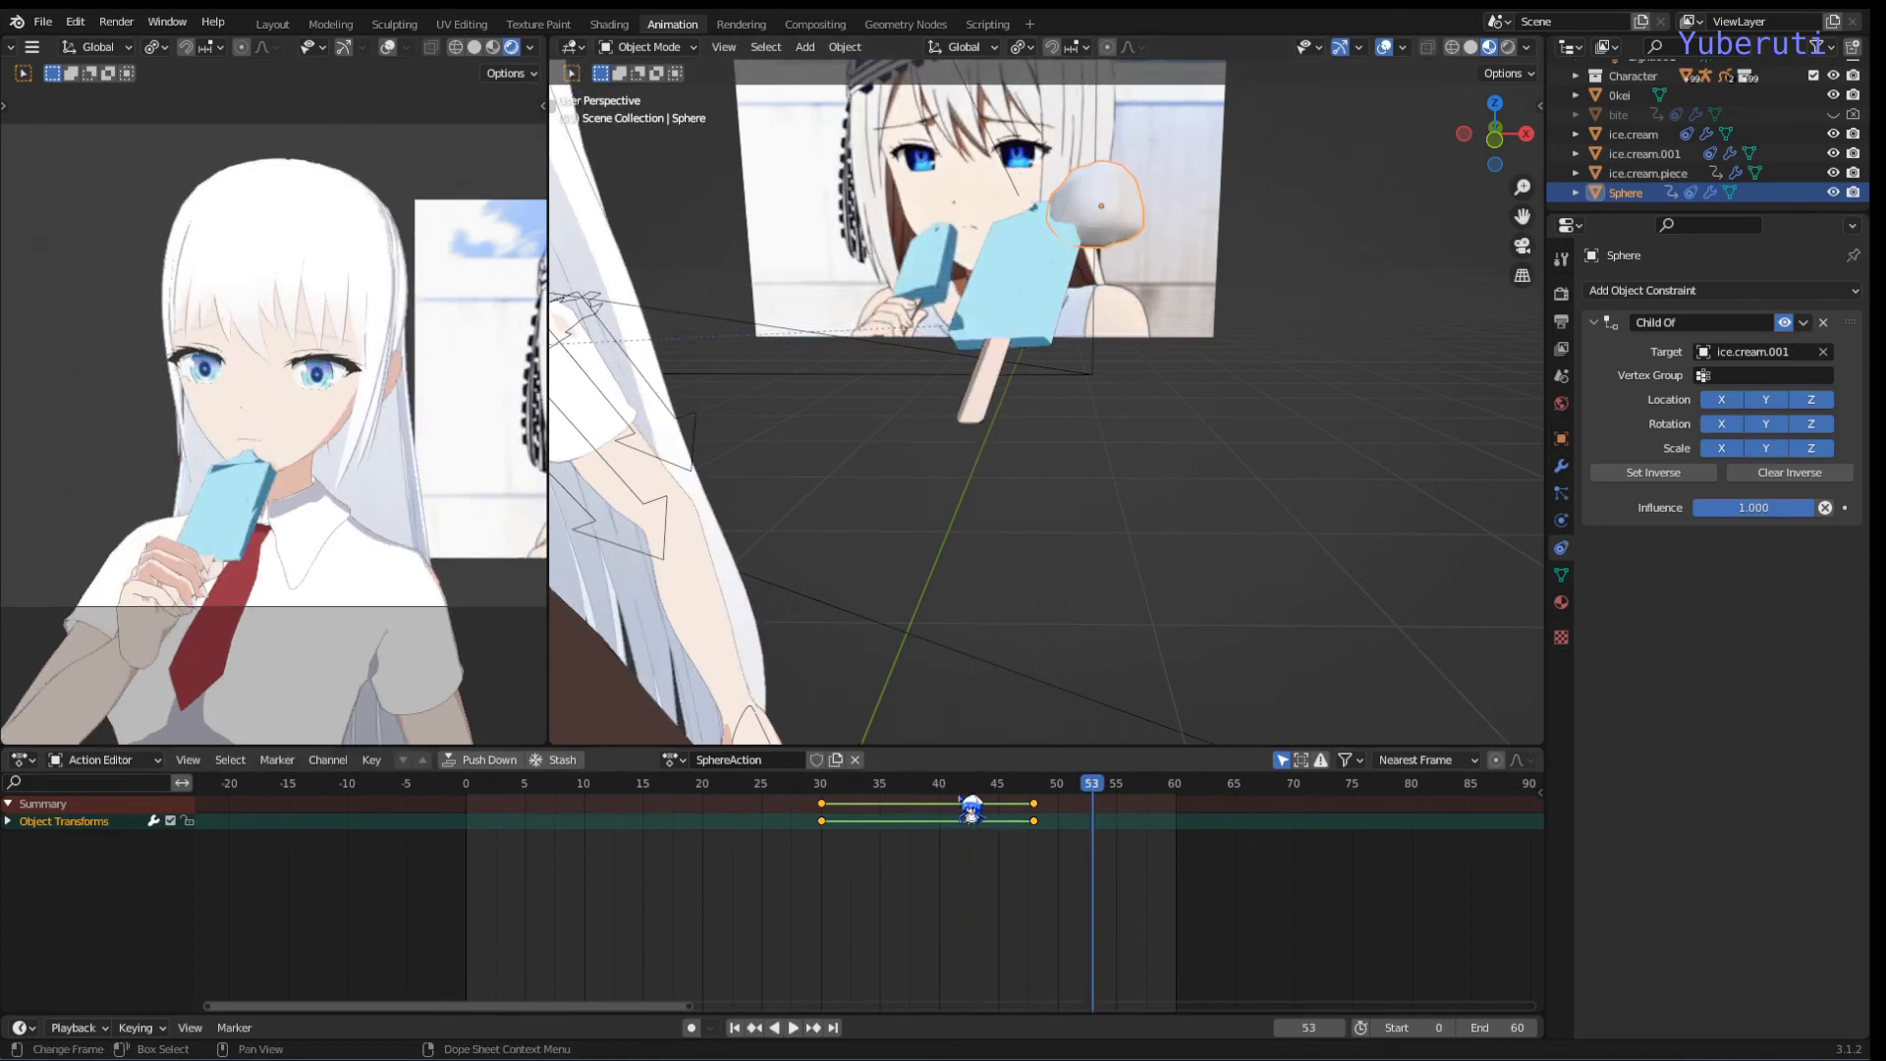
click(986, 796)
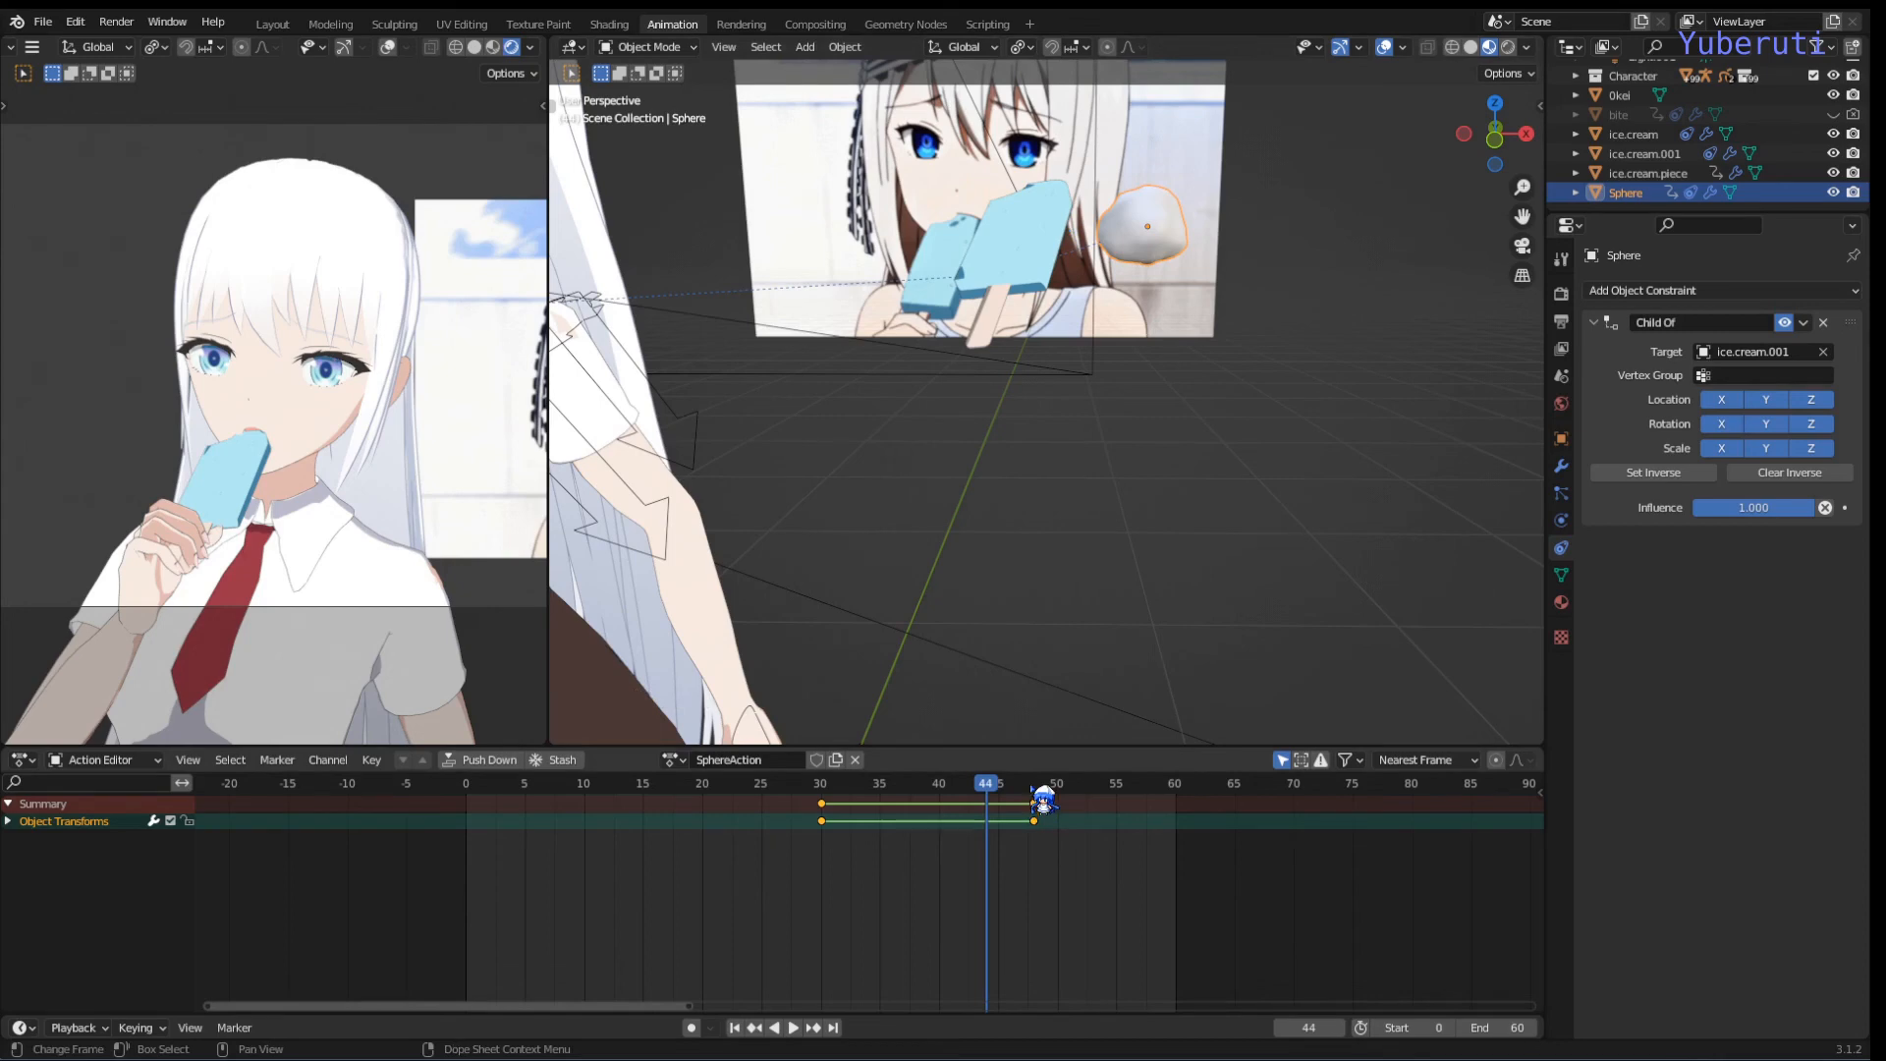
click(1043, 801)
key(space)
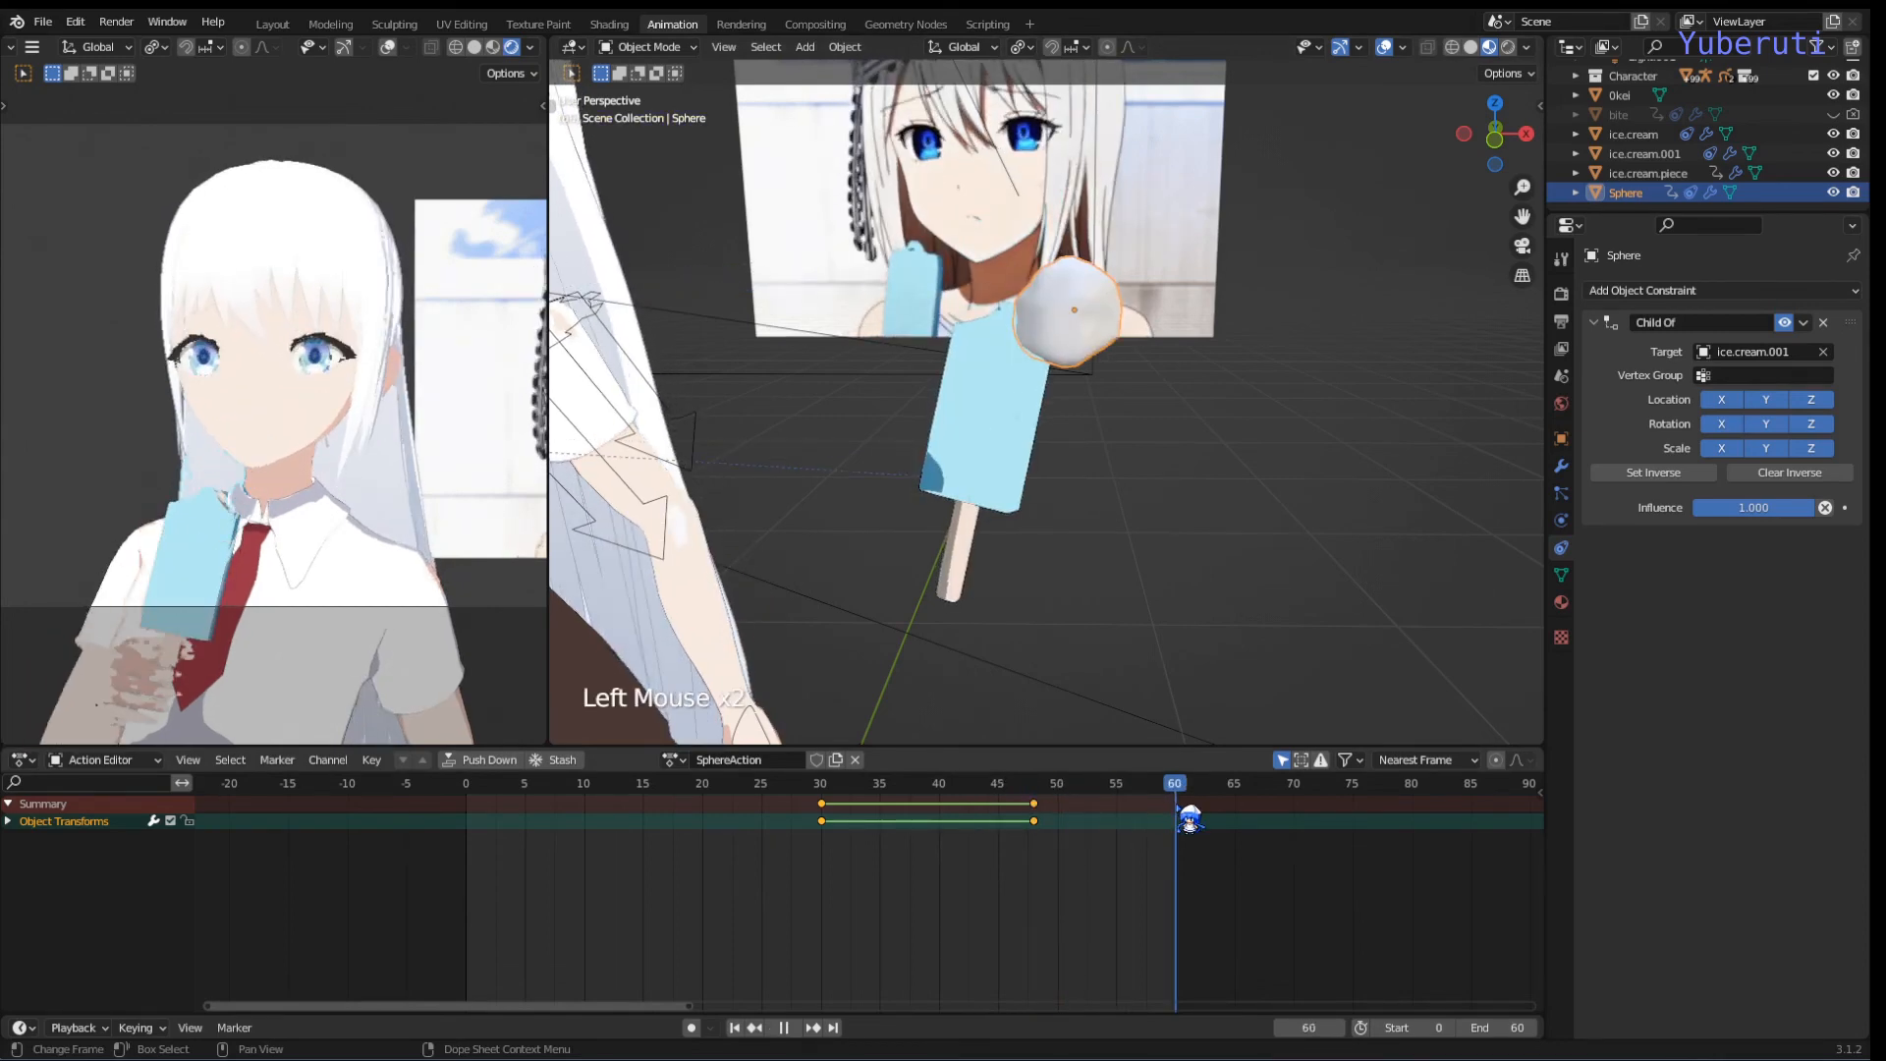
click(827, 799)
key(space)
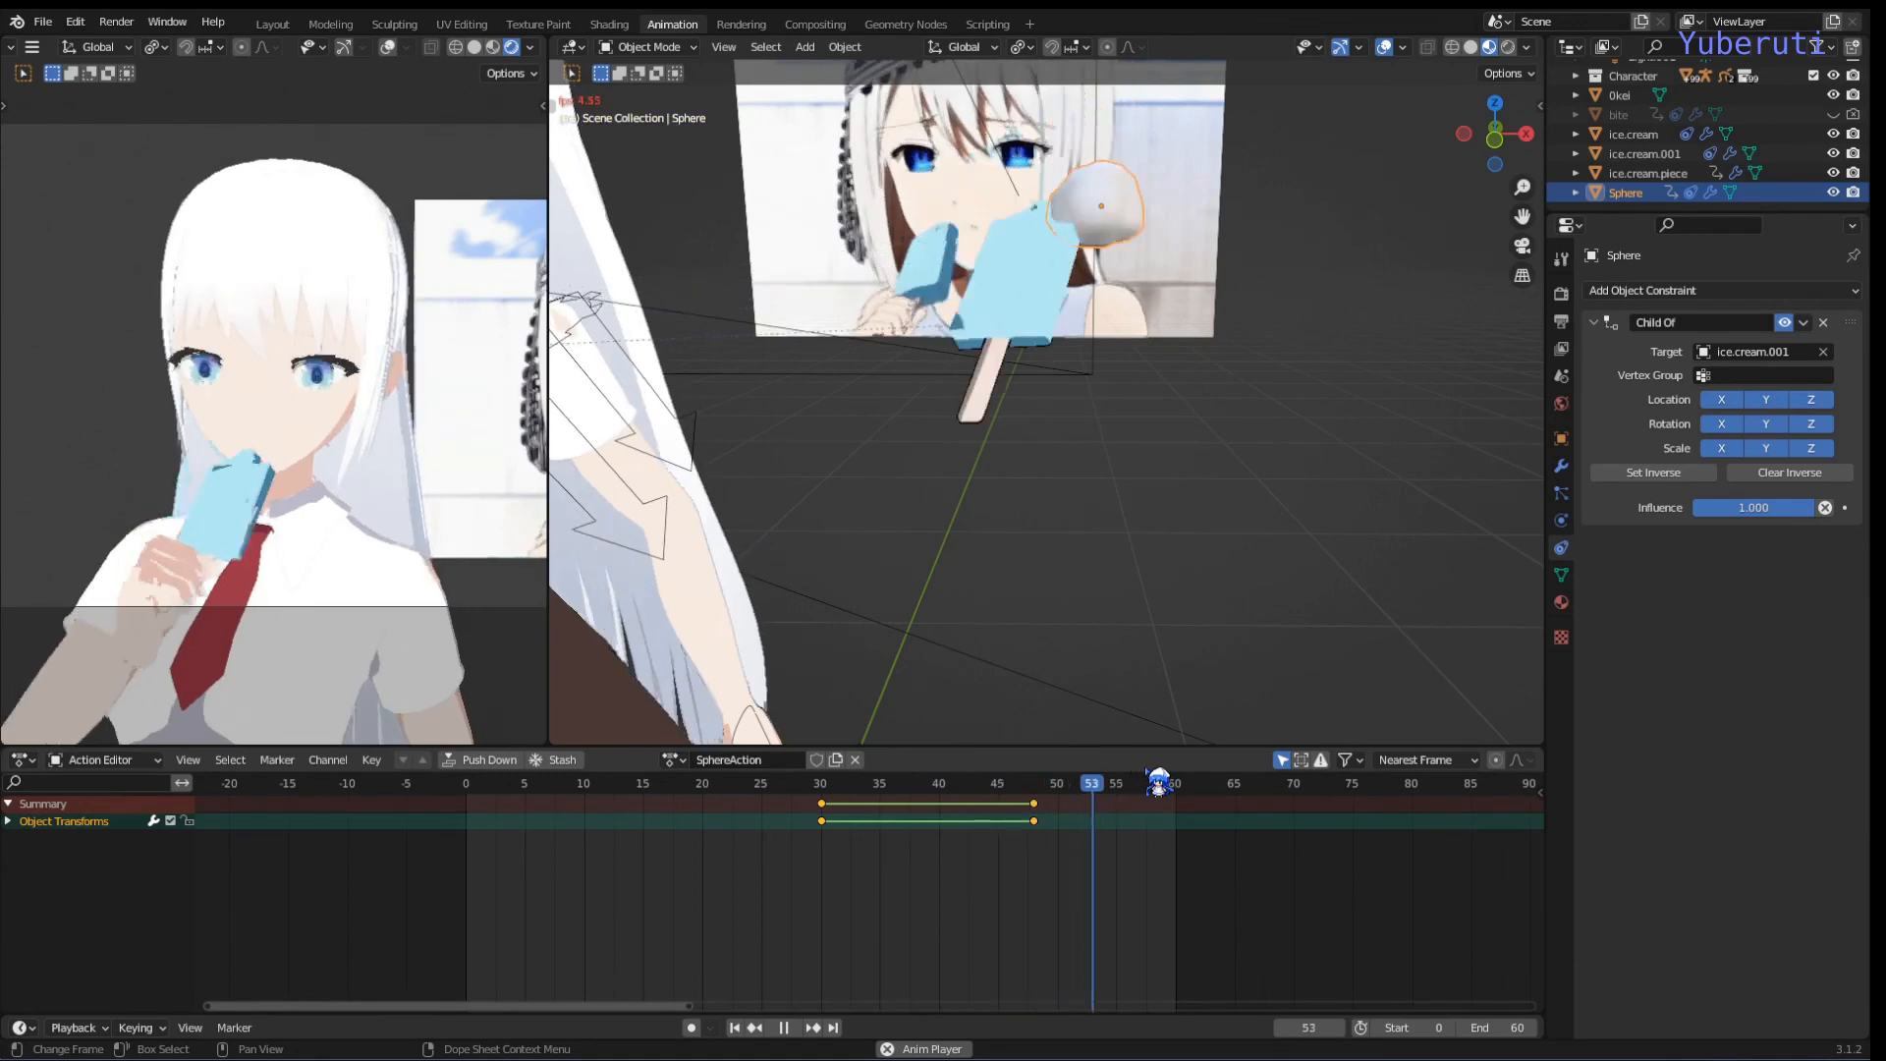
key(space)
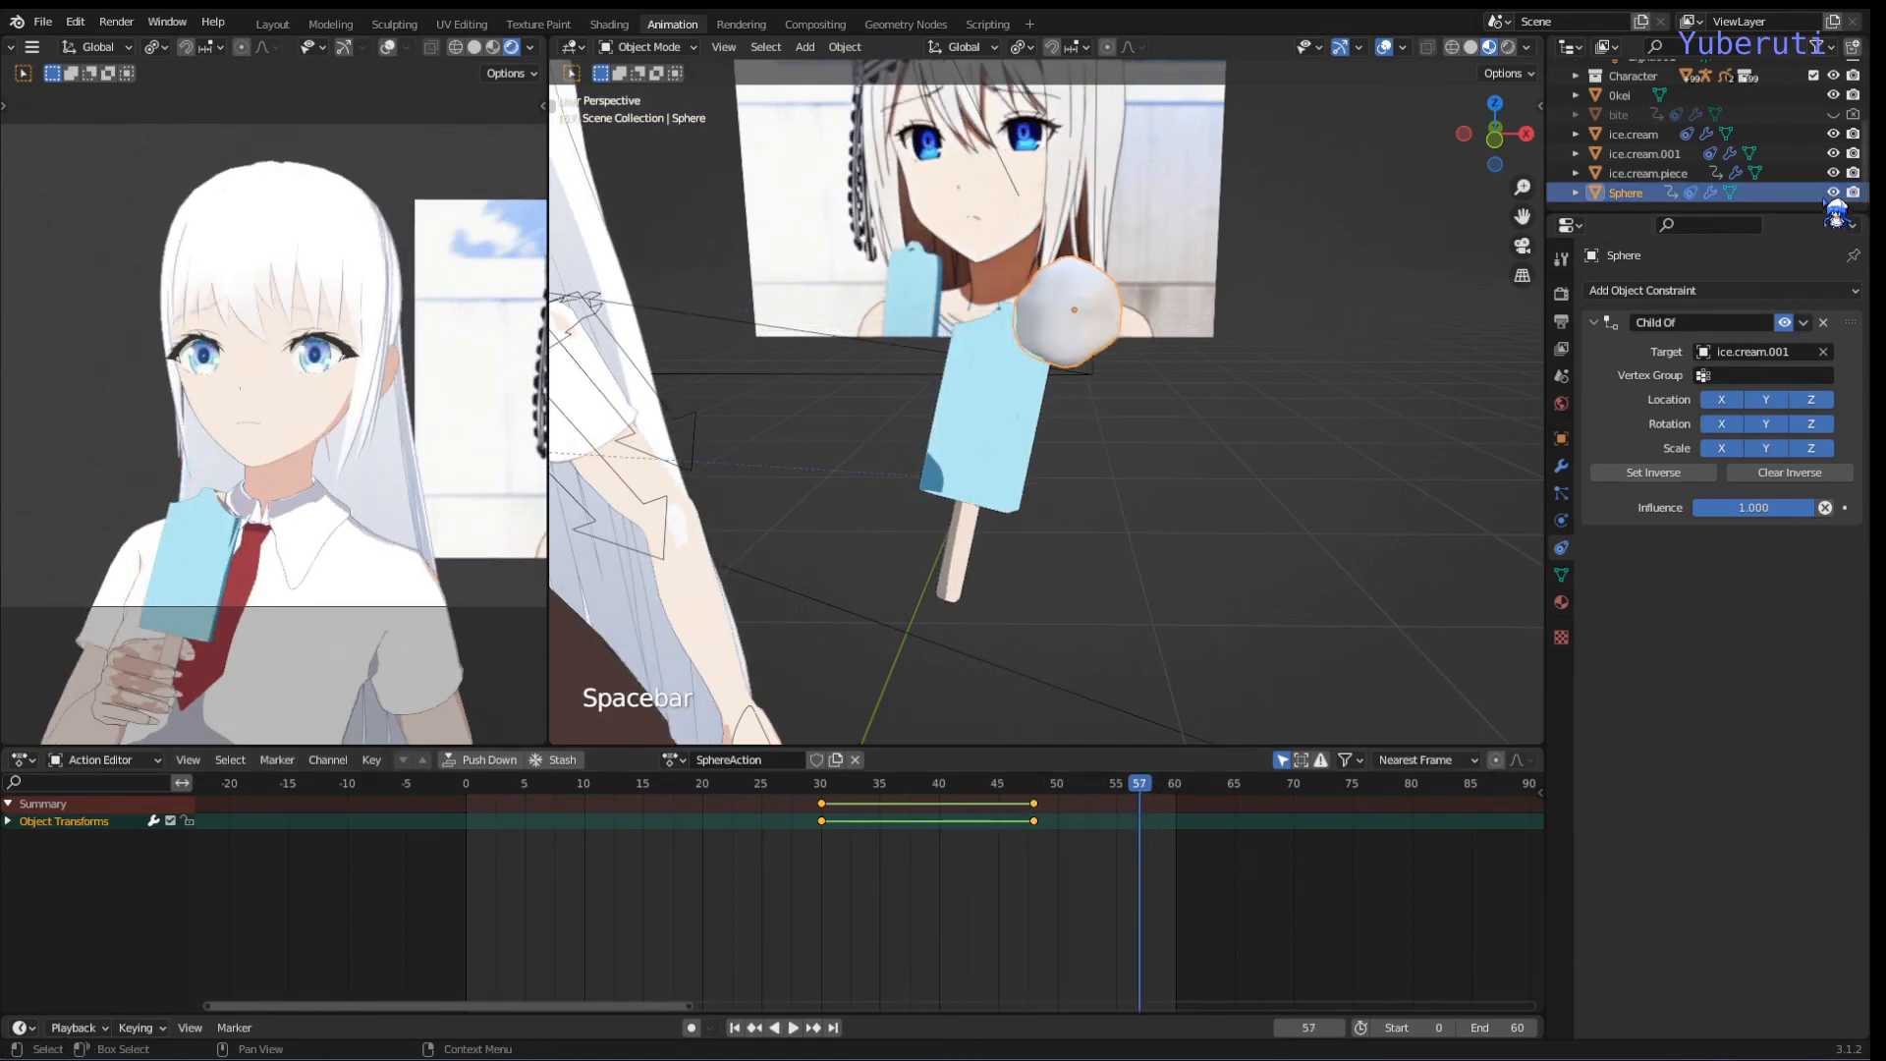
Step: Hide the sphere in the viewport and play the animation from about frame 27 to the end to review the bite
click(1833, 193)
click(803, 788)
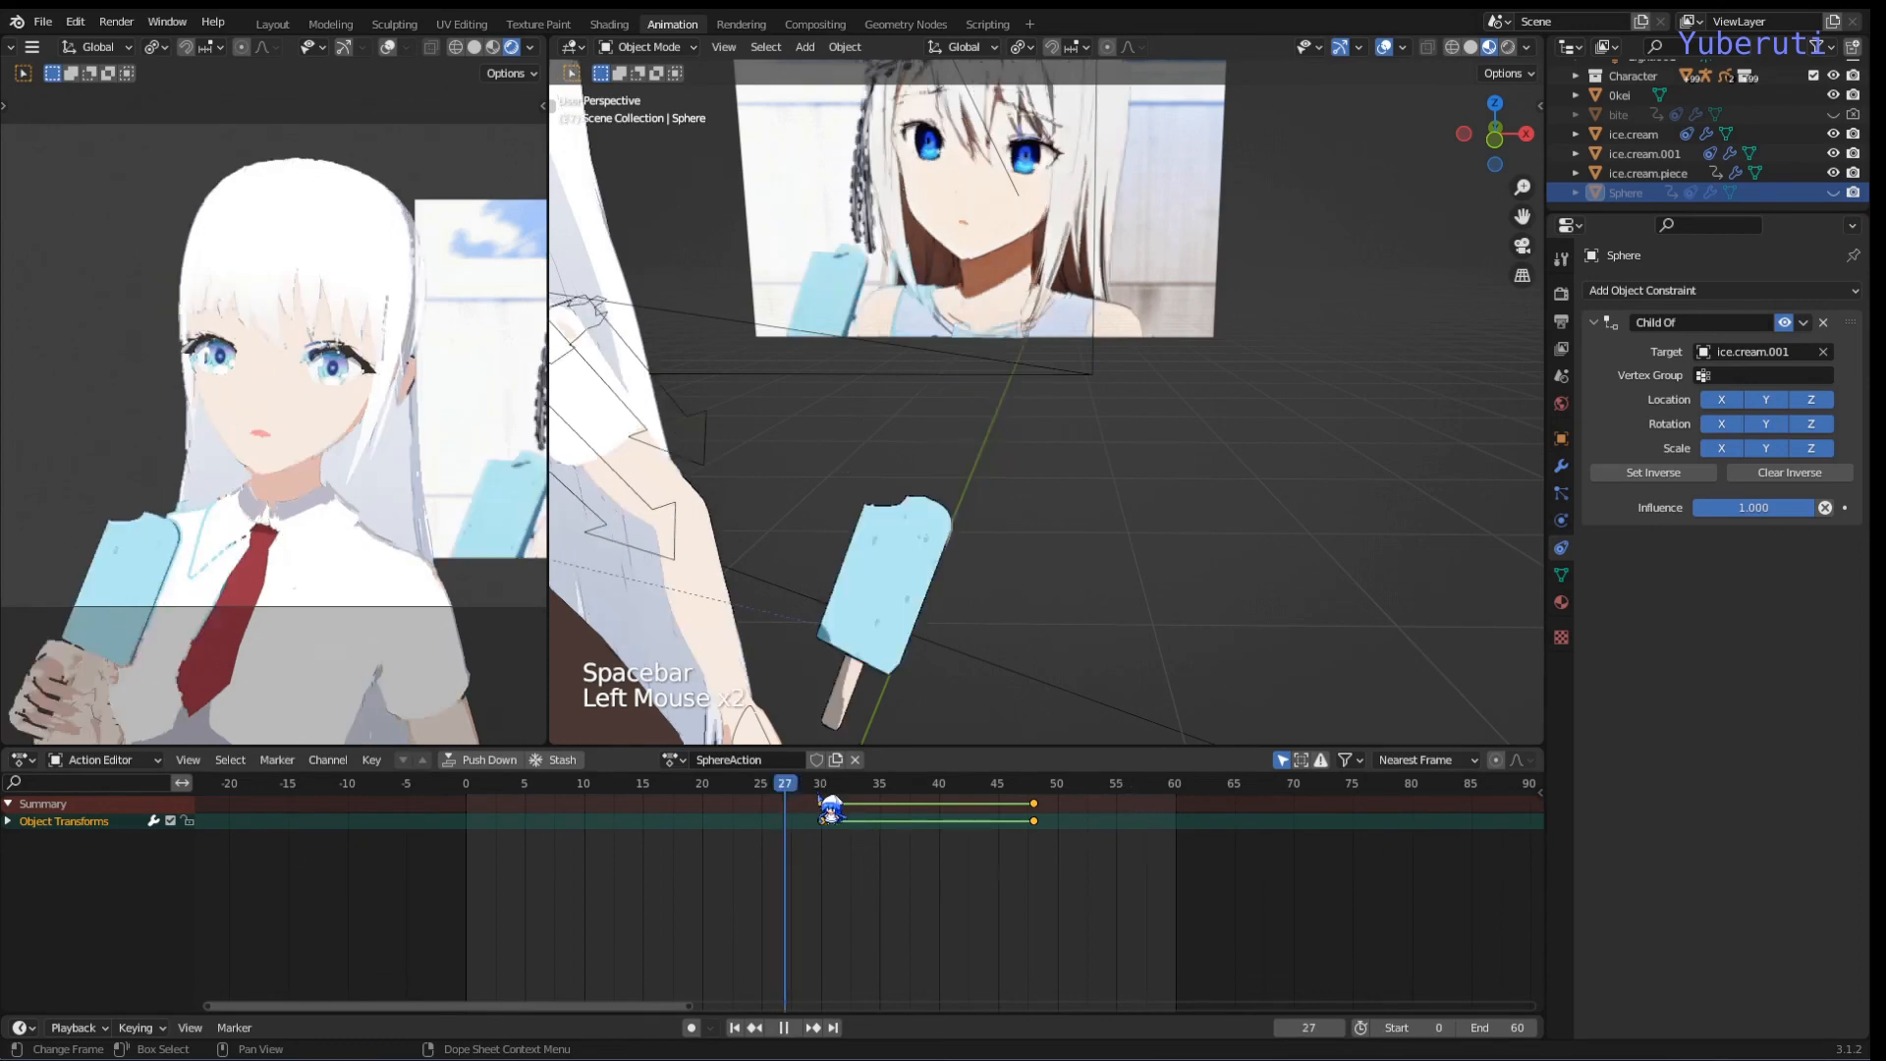
key(space)
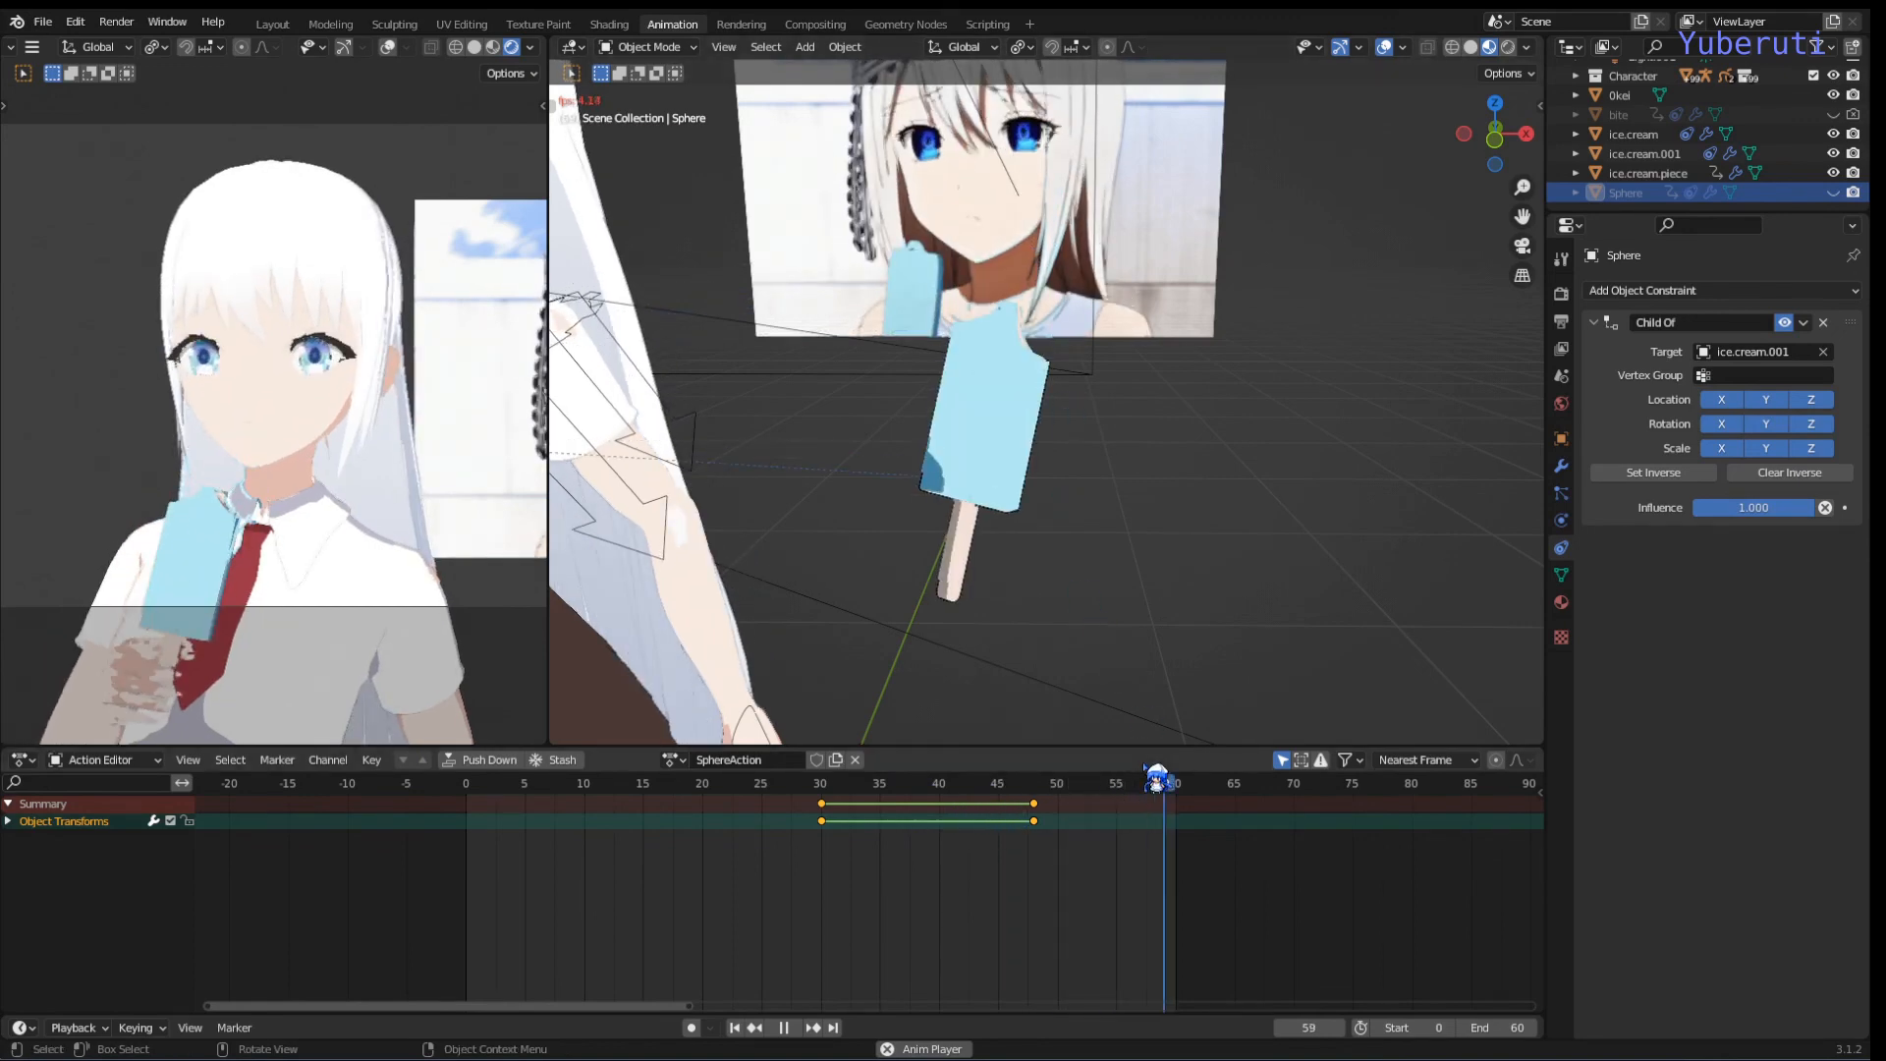
key(space)
drag(1182, 801, 1189, 801)
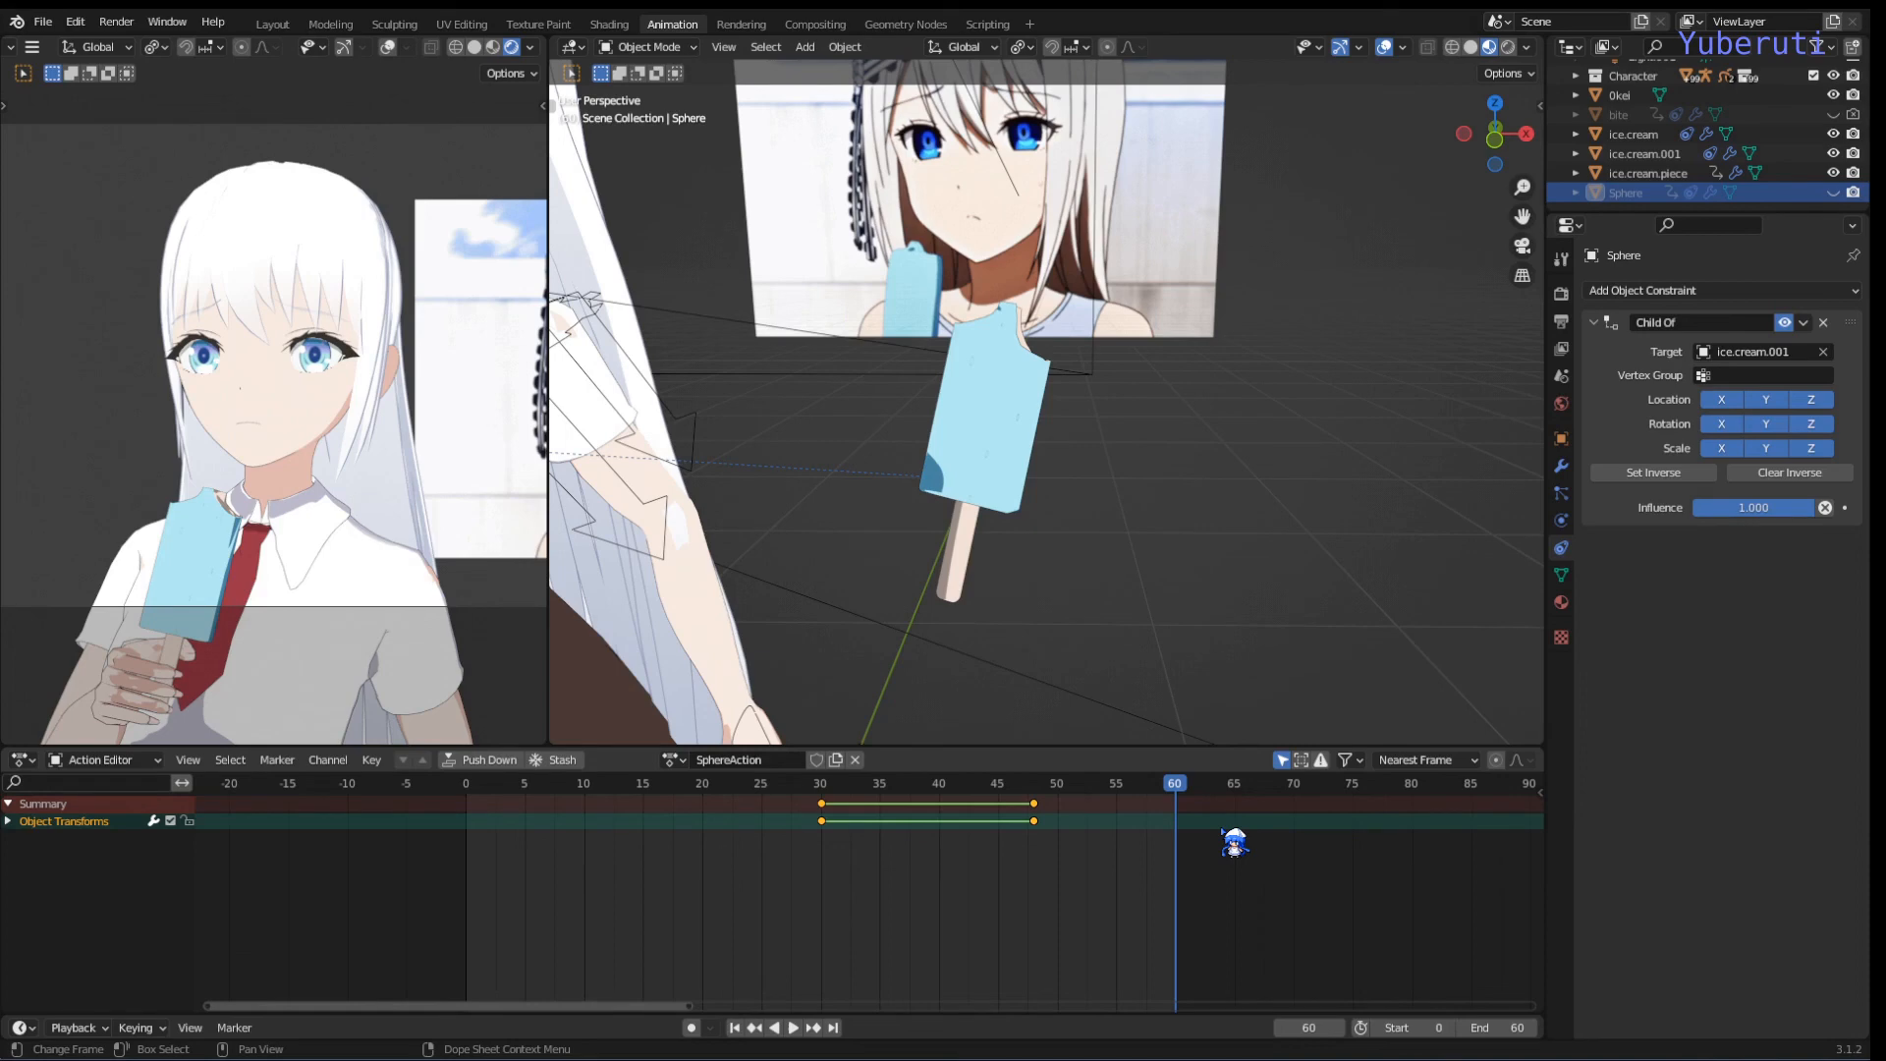
Step: Compare the bitten ice cream bar at frames 53, 50 and 56
click(1095, 790)
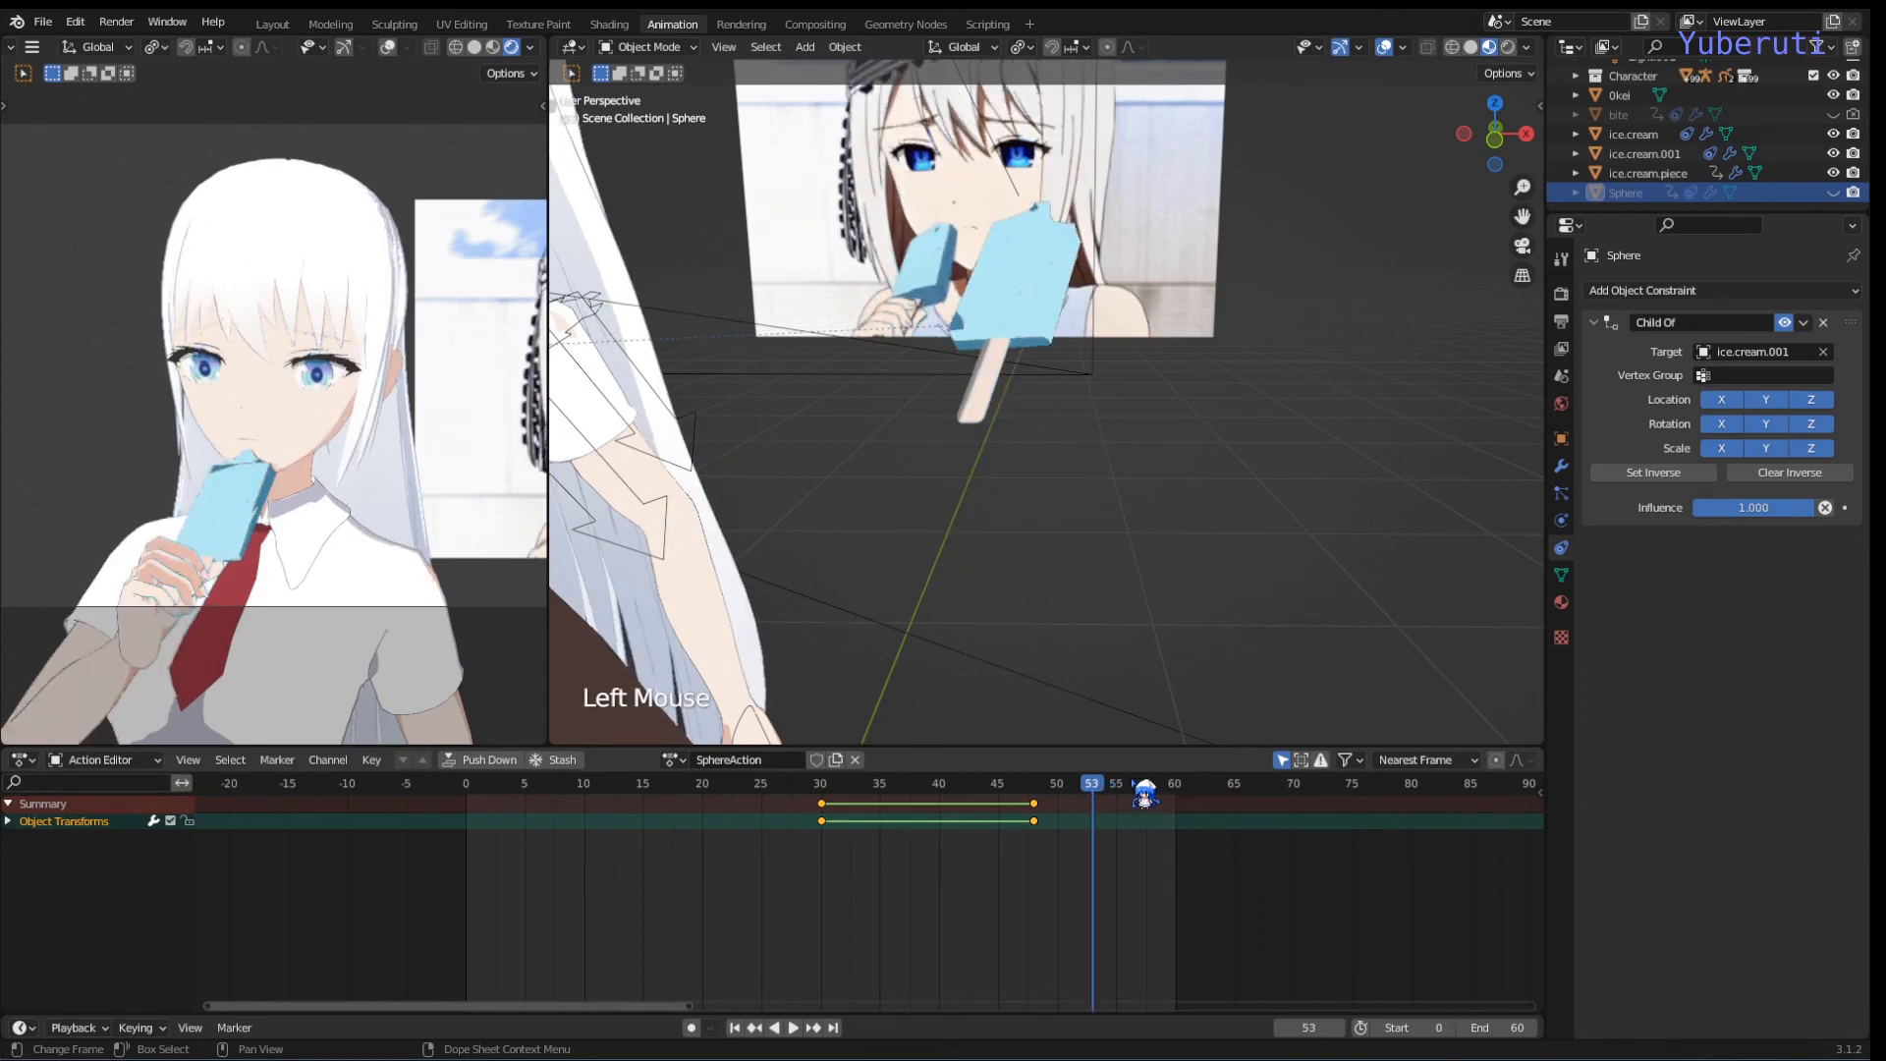
click(1066, 790)
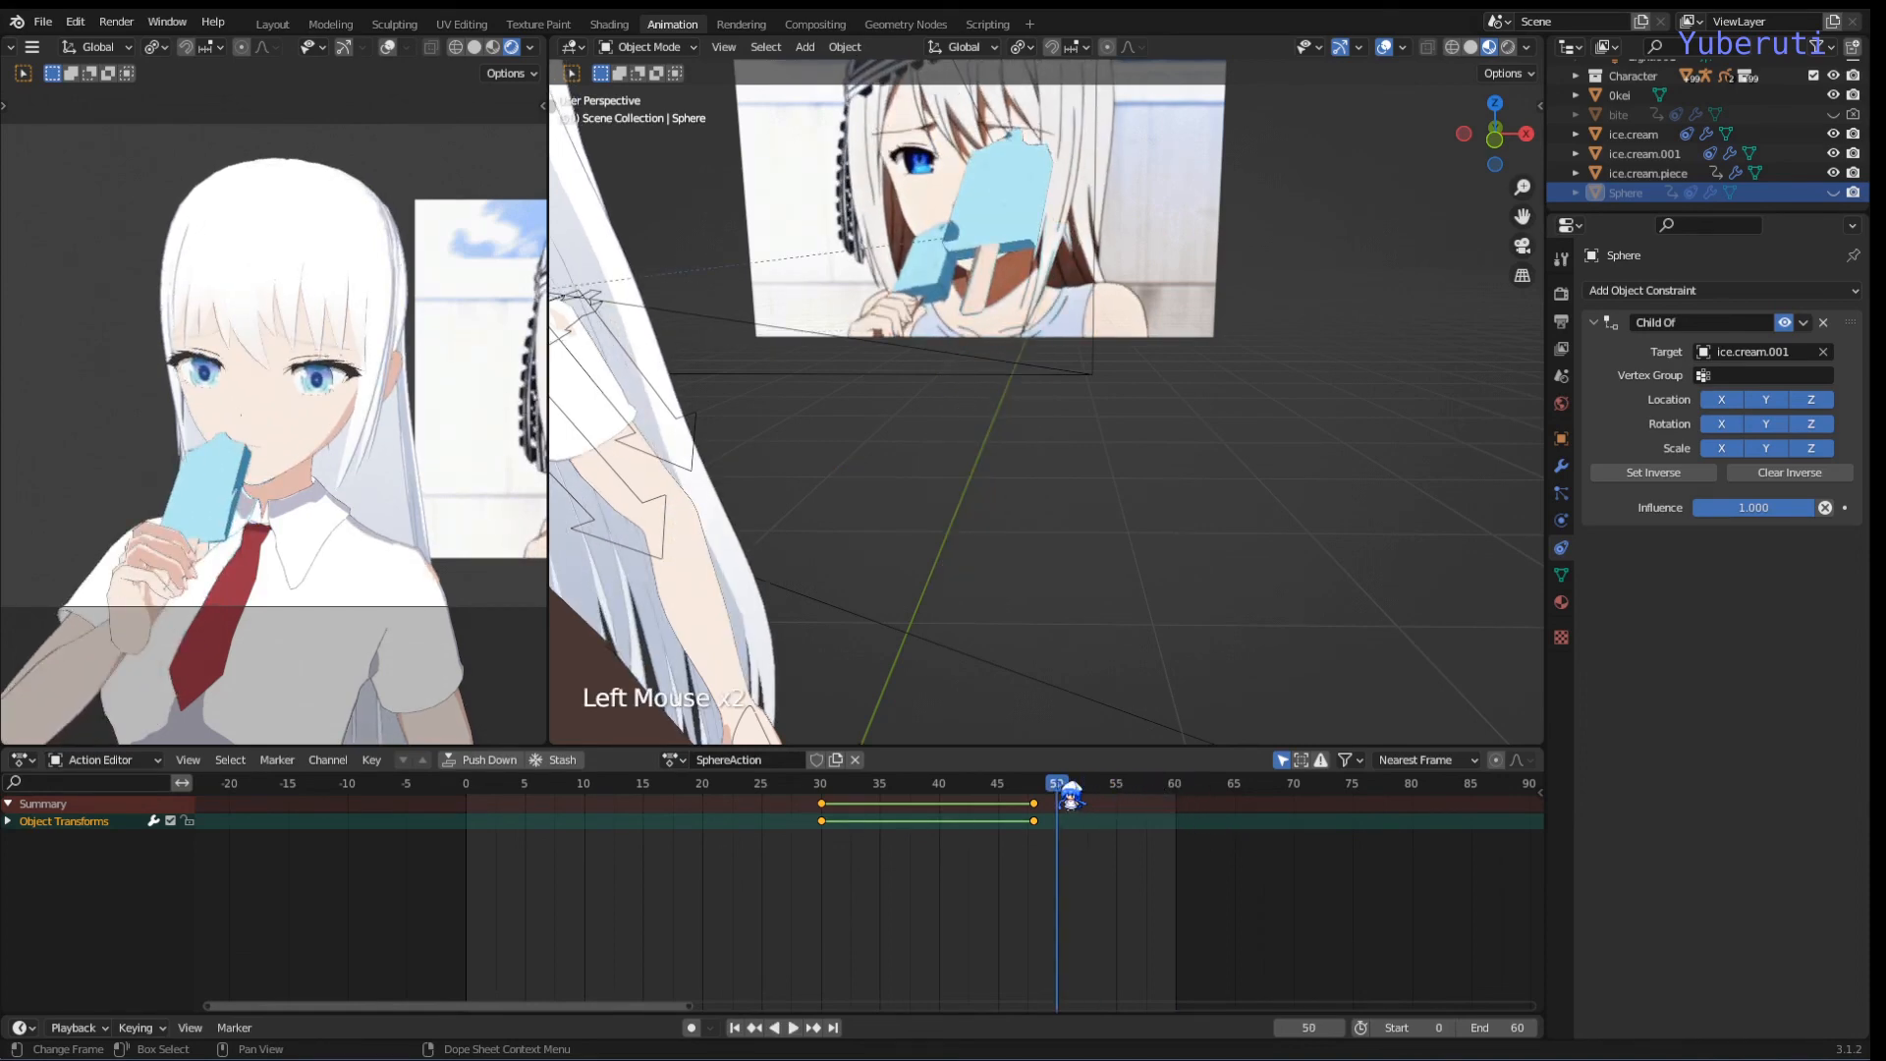
click(1092, 790)
click(1128, 790)
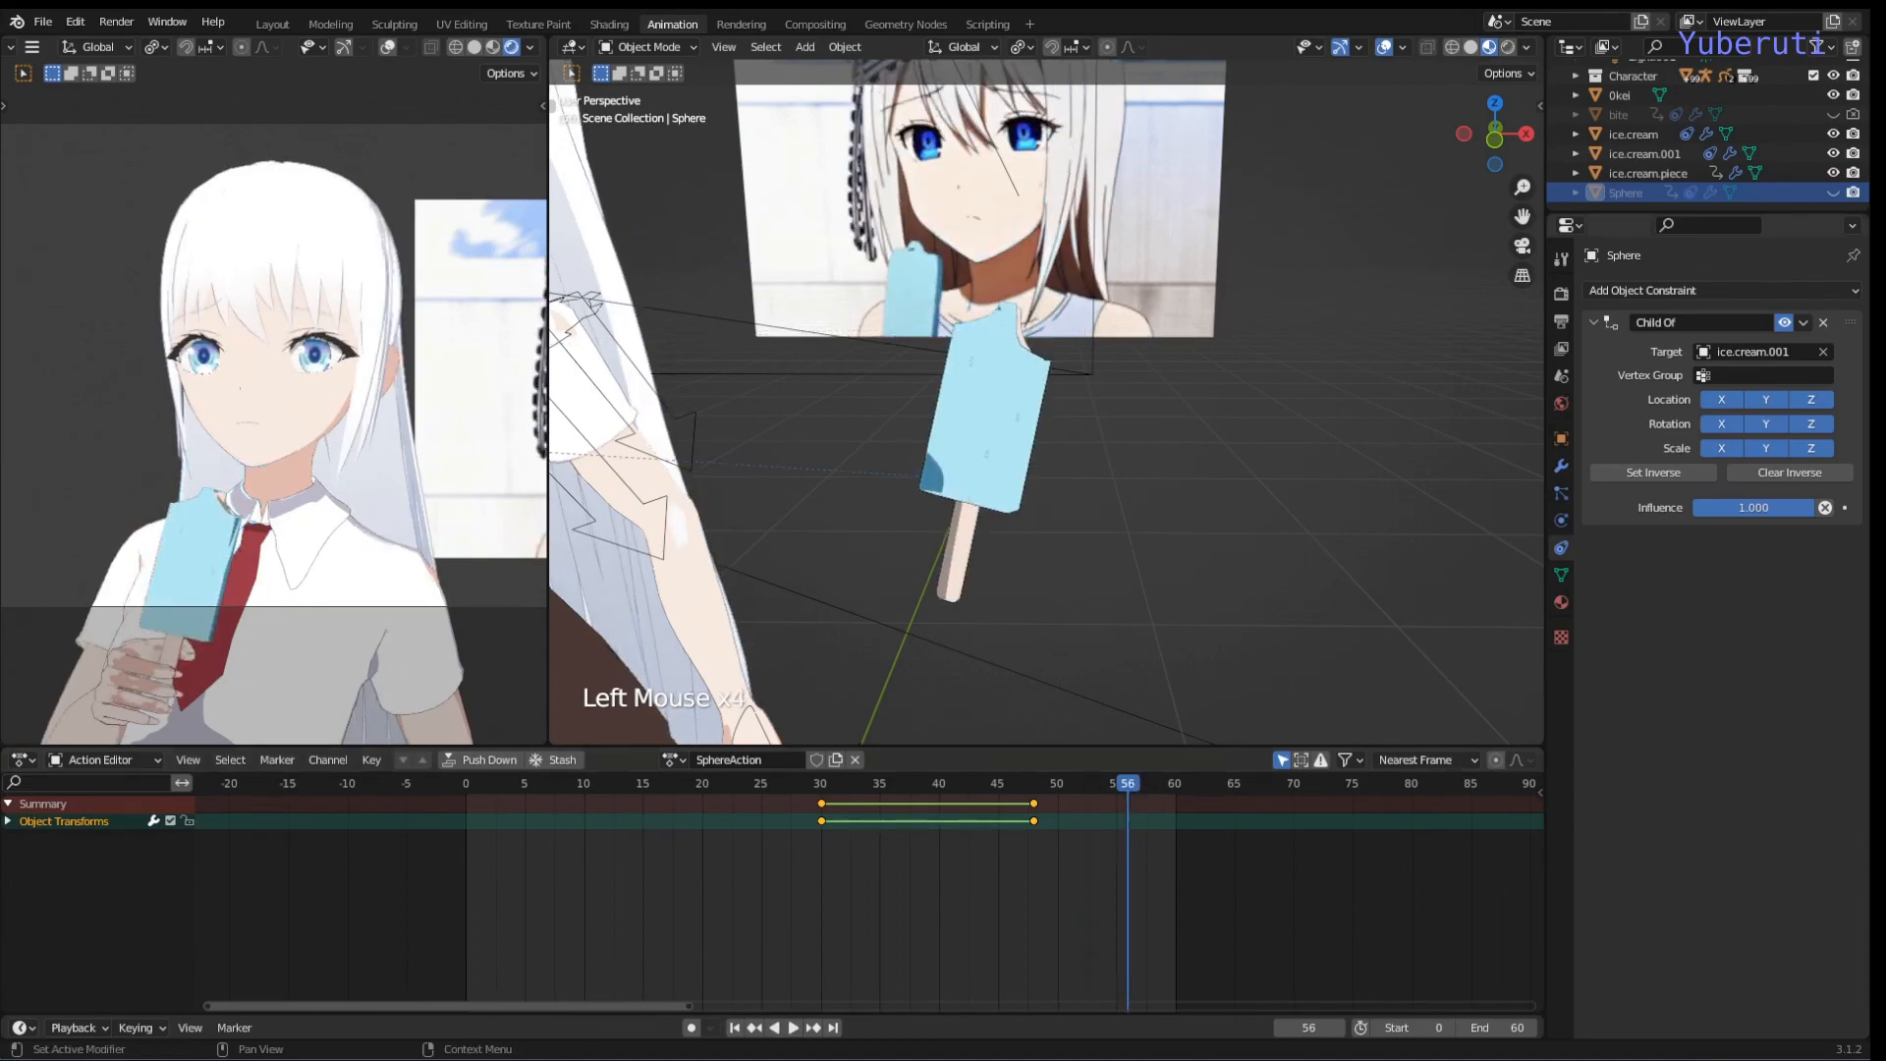